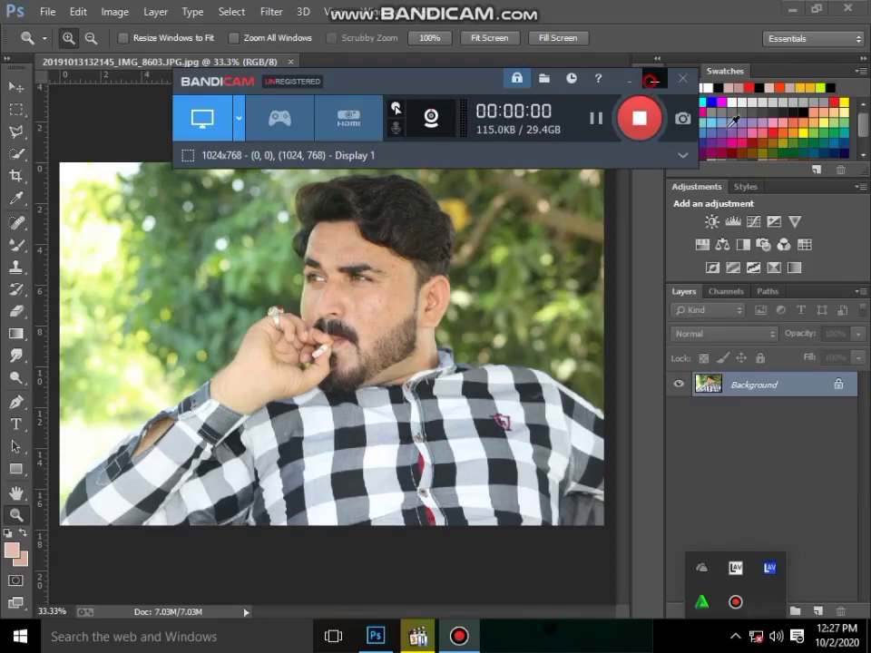
- Apply Auto Contrast to the portrait photo
click(654, 82)
click(115, 12)
click(161, 97)
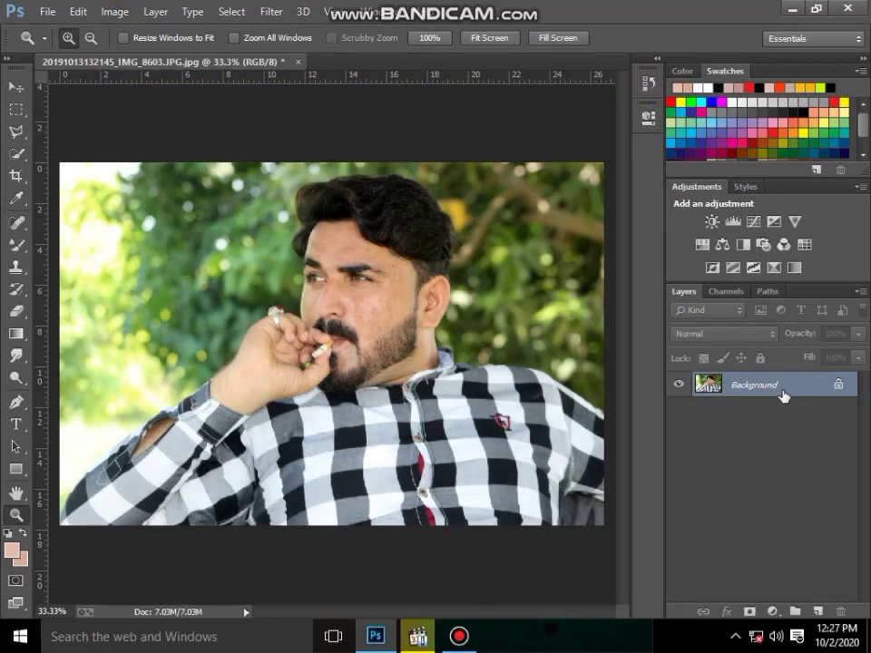
- Duplicate the Background layer and open the Camera Raw Filter on the copy
drag(782, 395, 817, 612)
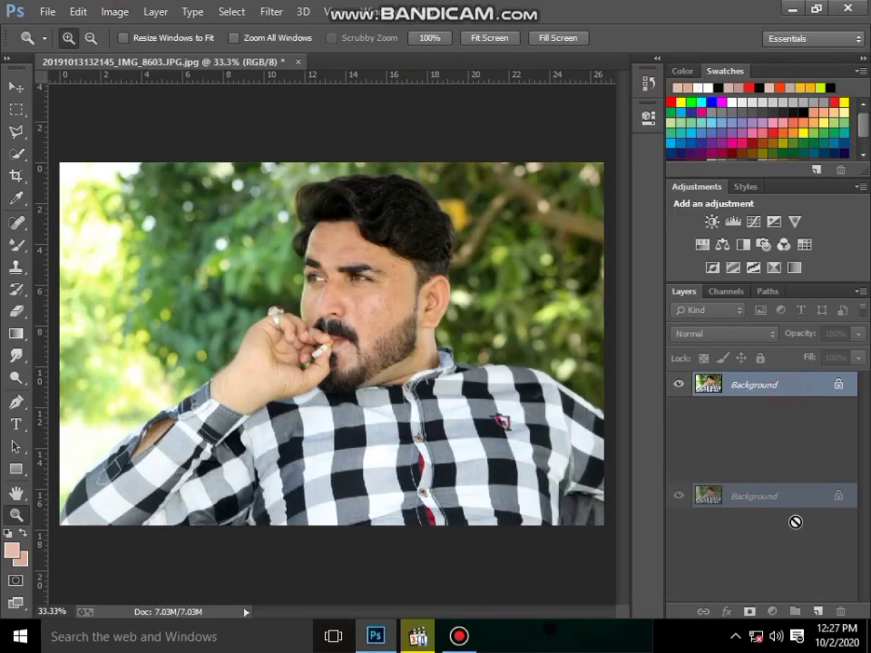
click(271, 12)
click(299, 108)
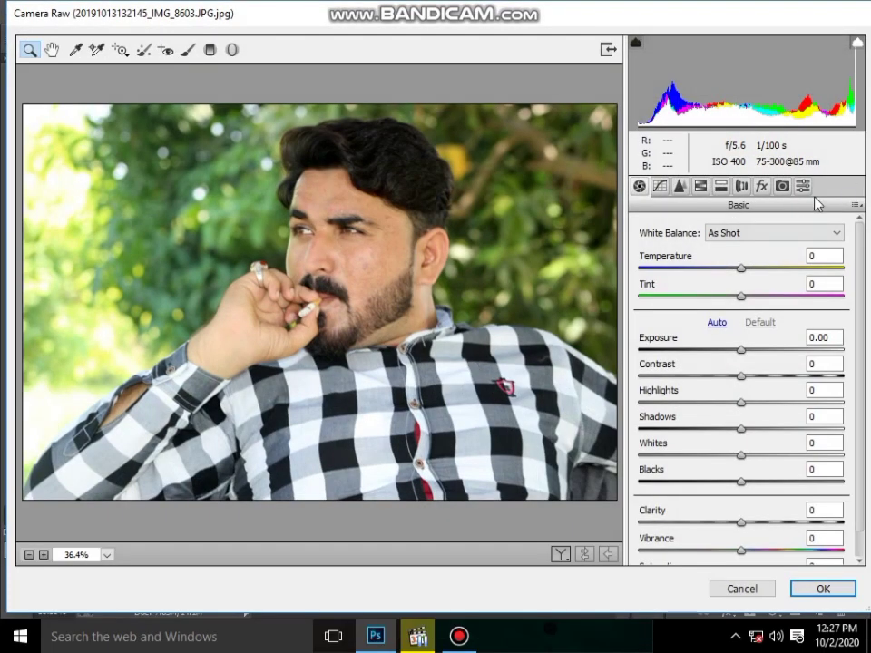
click(803, 187)
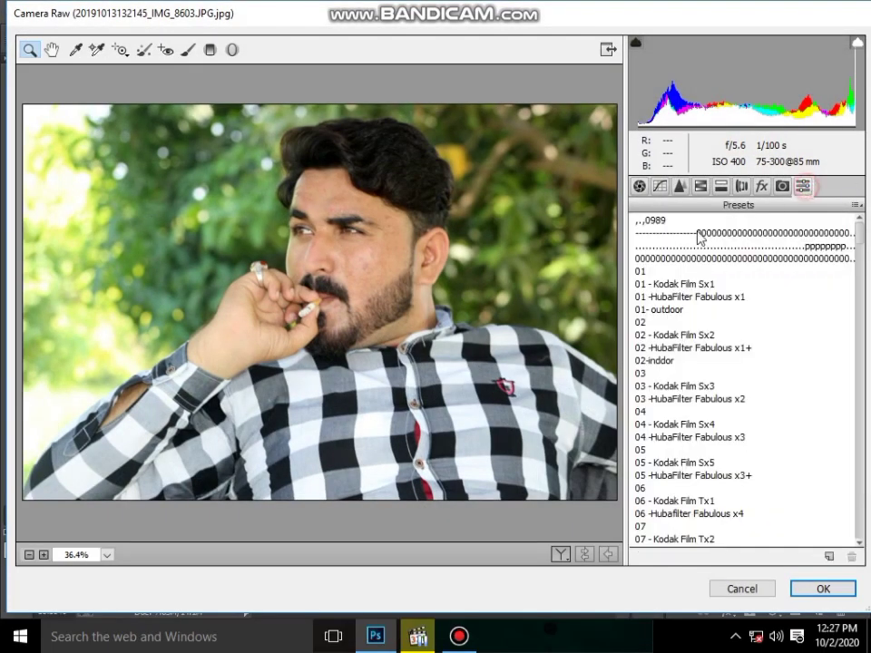
click(661, 221)
scroll(679, 263, down, 5)
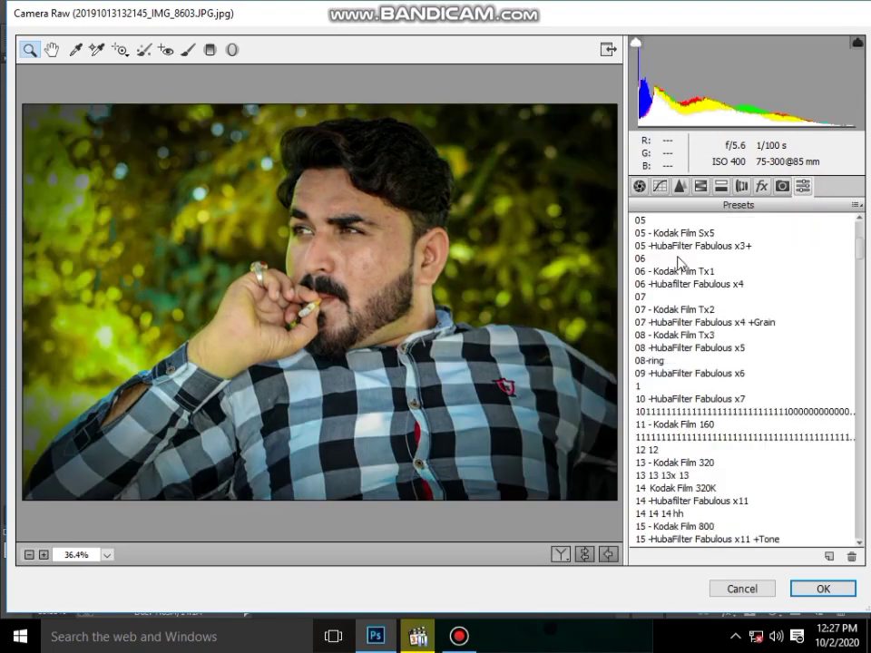
scroll(744, 381, down, 8)
scroll(745, 412, down, 3)
click(773, 399)
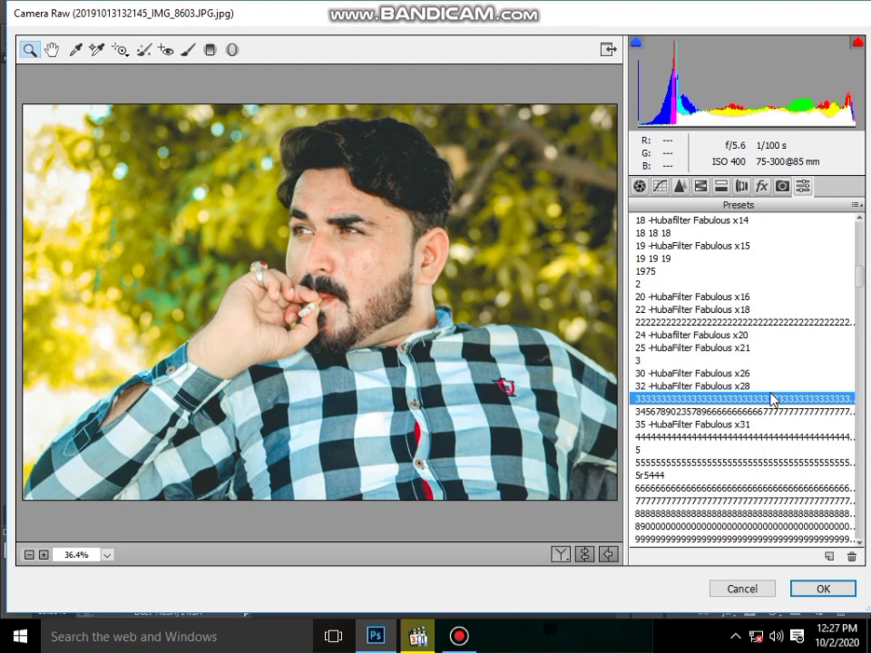
click(362, 229)
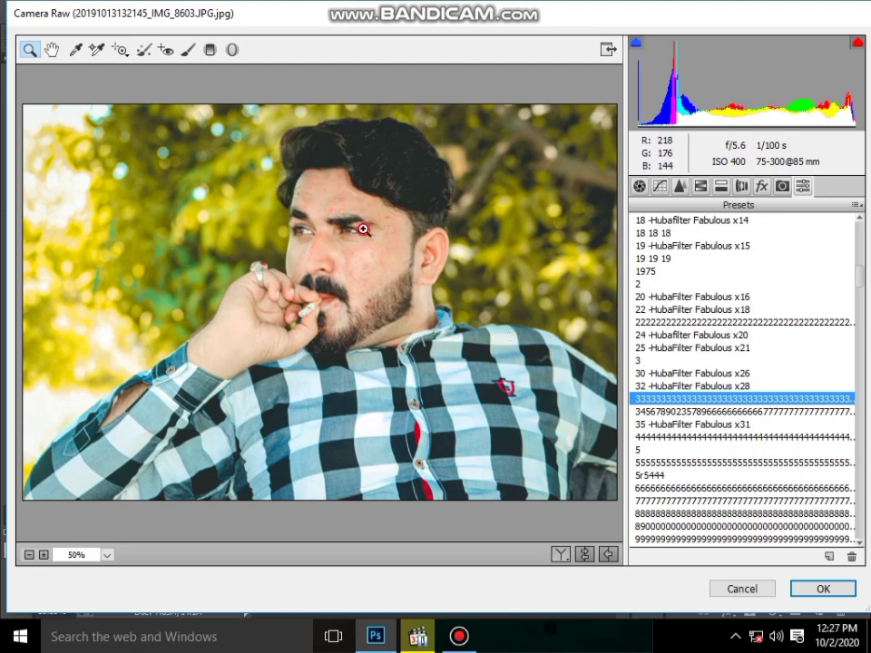
click(269, 286)
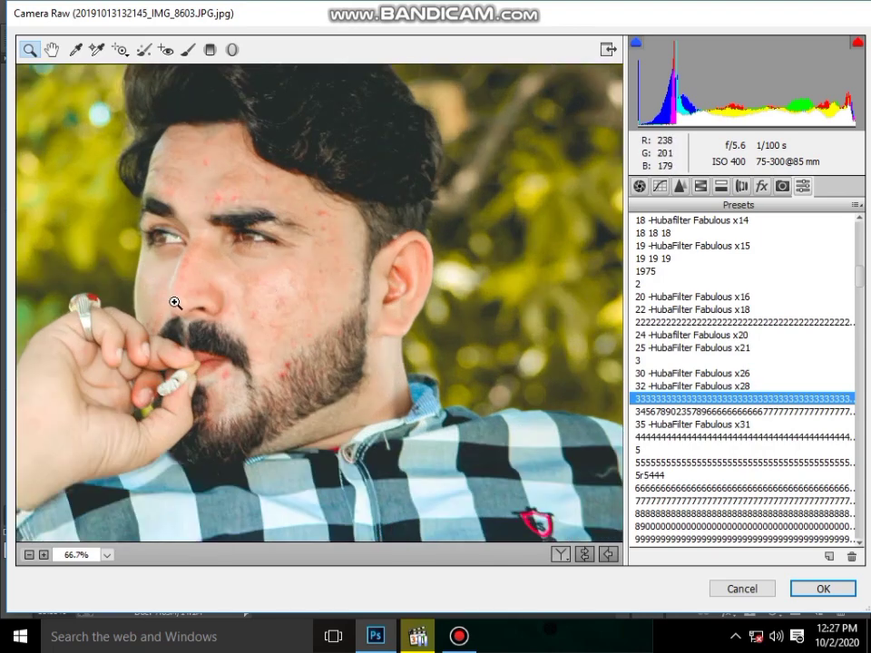
scroll(175, 303, up, 1)
scroll(175, 299, down, 2)
right_click(362, 212)
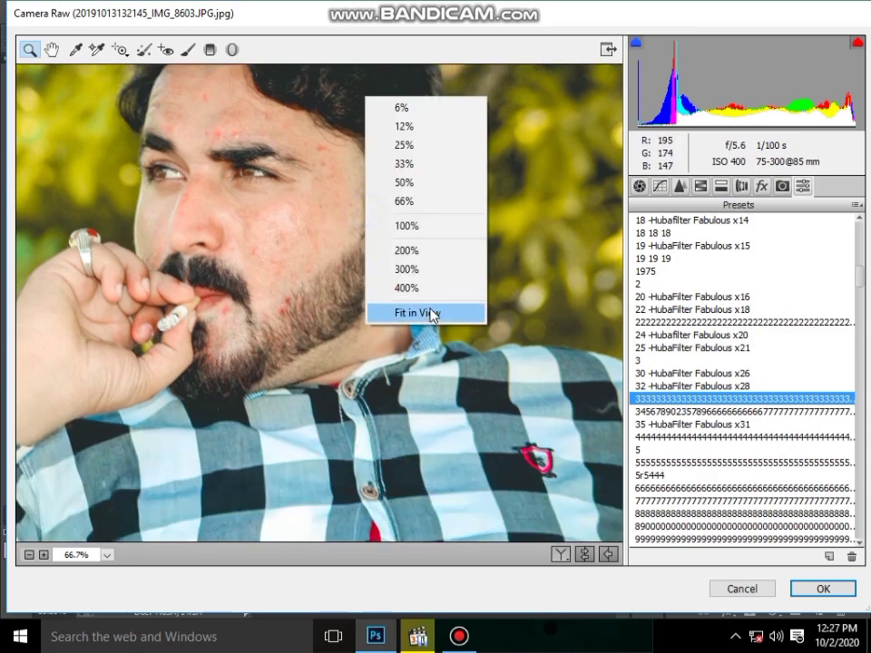
click(432, 311)
scroll(706, 397, down, 6)
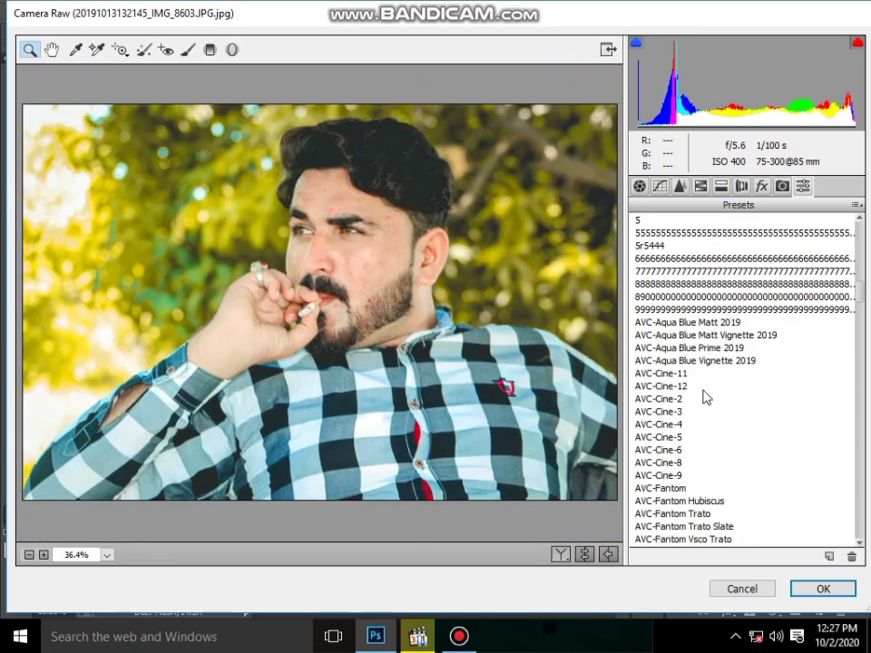
click(779, 311)
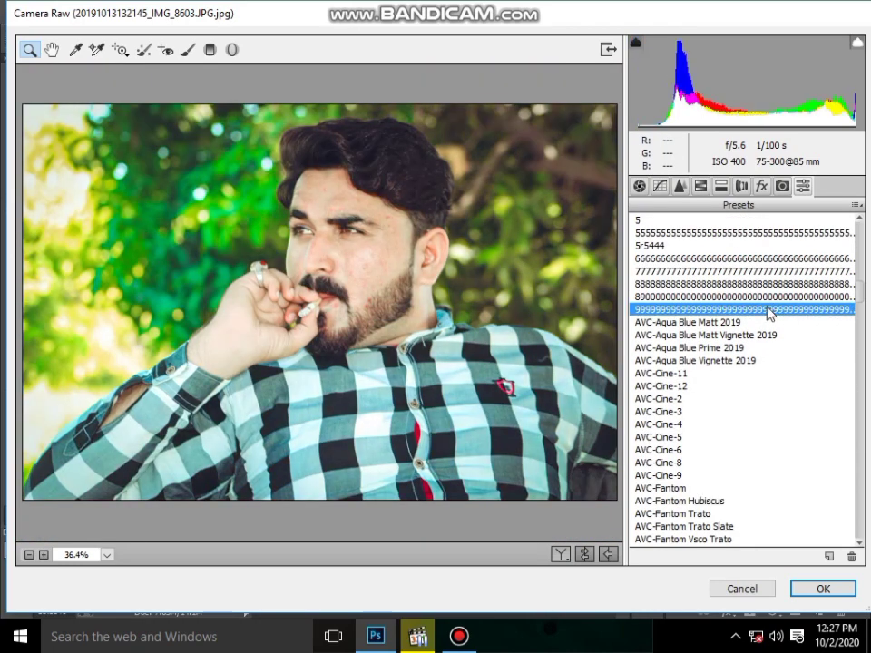
scroll(768, 313, up, 2)
scroll(762, 313, down, 9)
scroll(758, 316, down, 8)
scroll(756, 319, down, 8)
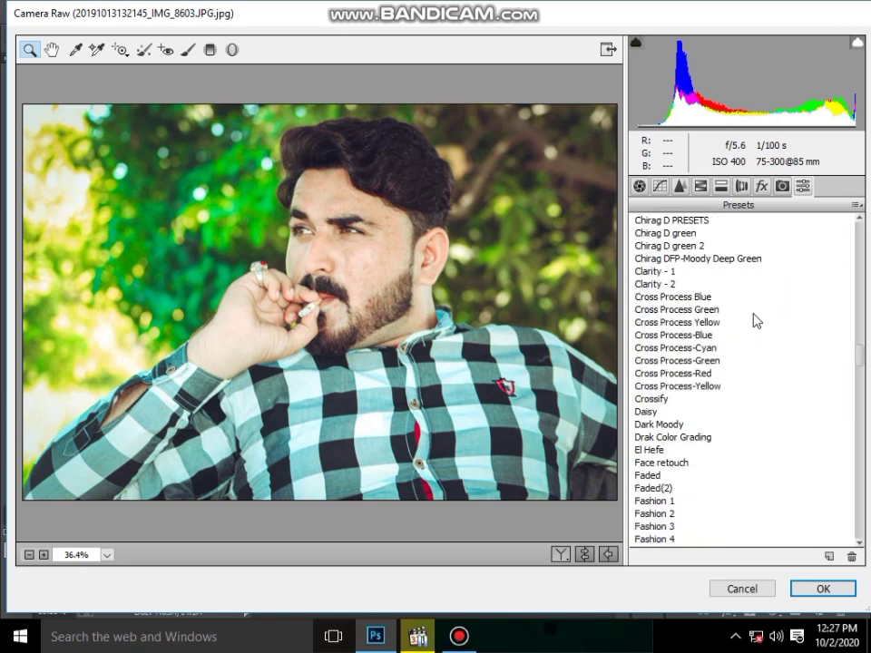
scroll(753, 318, down, 6)
scroll(754, 318, down, 9)
scroll(753, 317, down, 9)
scroll(750, 317, down, 5)
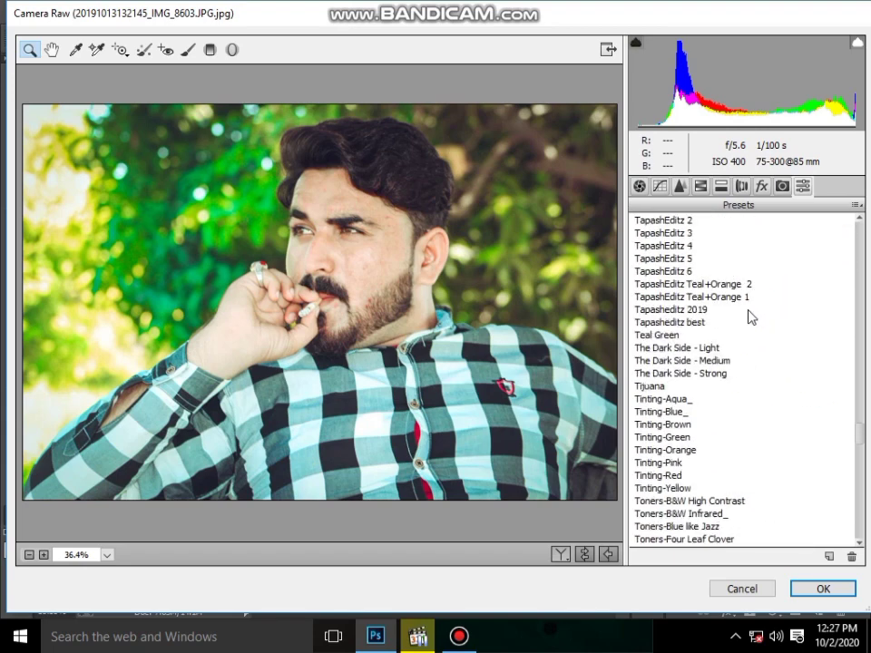
scroll(750, 317, down, 9)
click(669, 309)
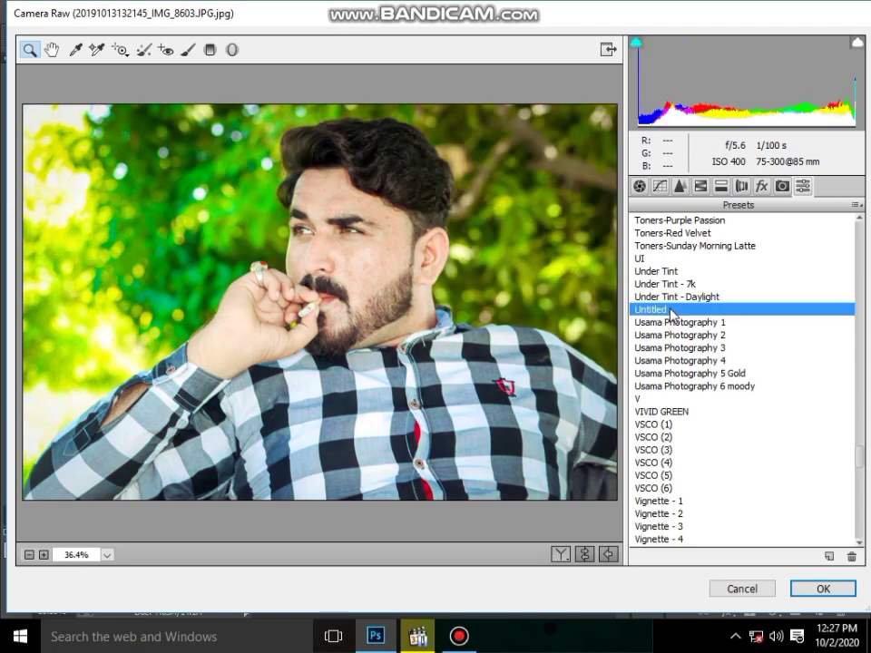
scroll(670, 327, down, 6)
scroll(690, 390, down, 3)
scroll(711, 450, down, 3)
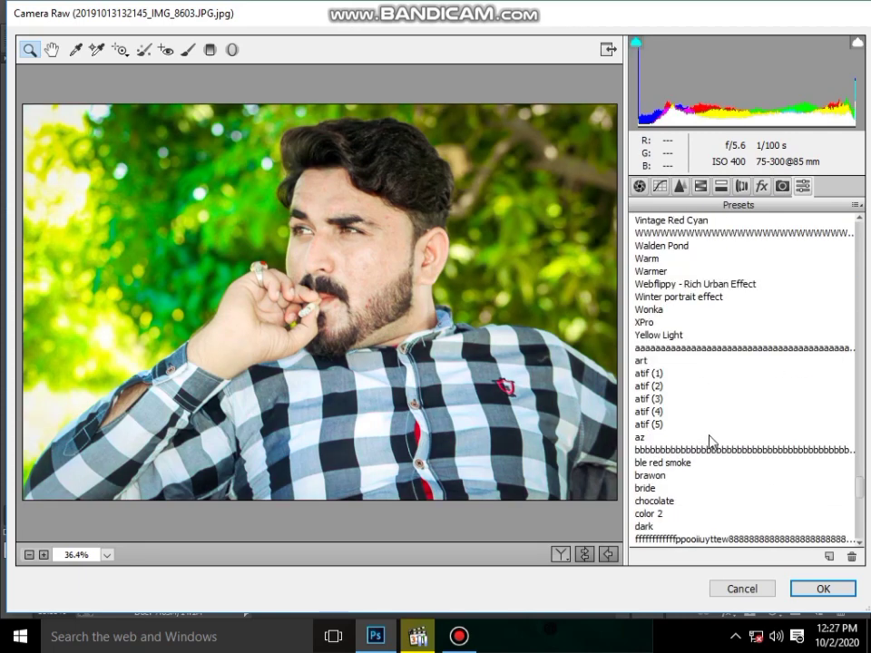
scroll(733, 287, down, 5)
click(743, 375)
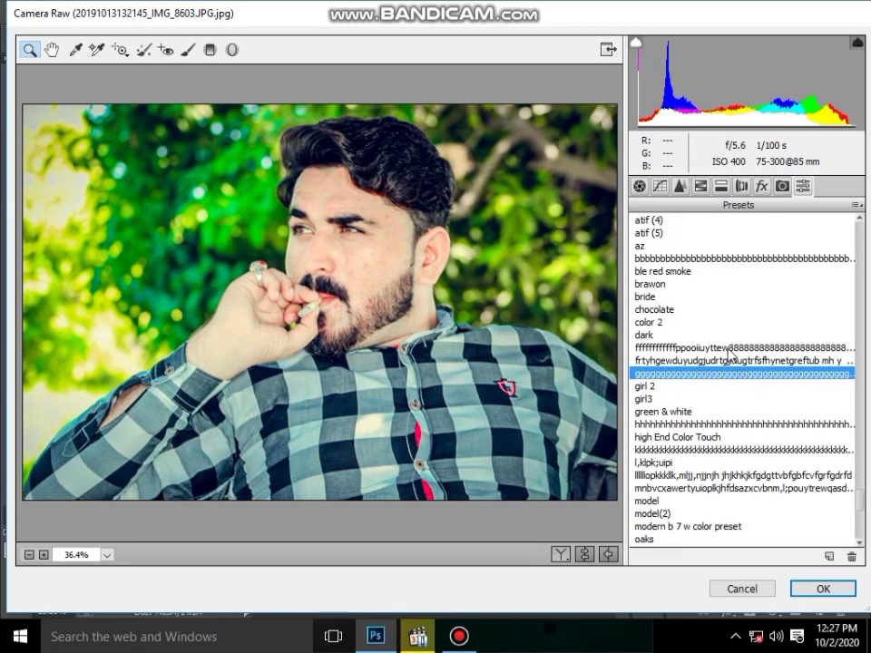
scroll(725, 301, up, 6)
scroll(725, 298, up, 3)
scroll(726, 297, up, 8)
scroll(725, 296, up, 8)
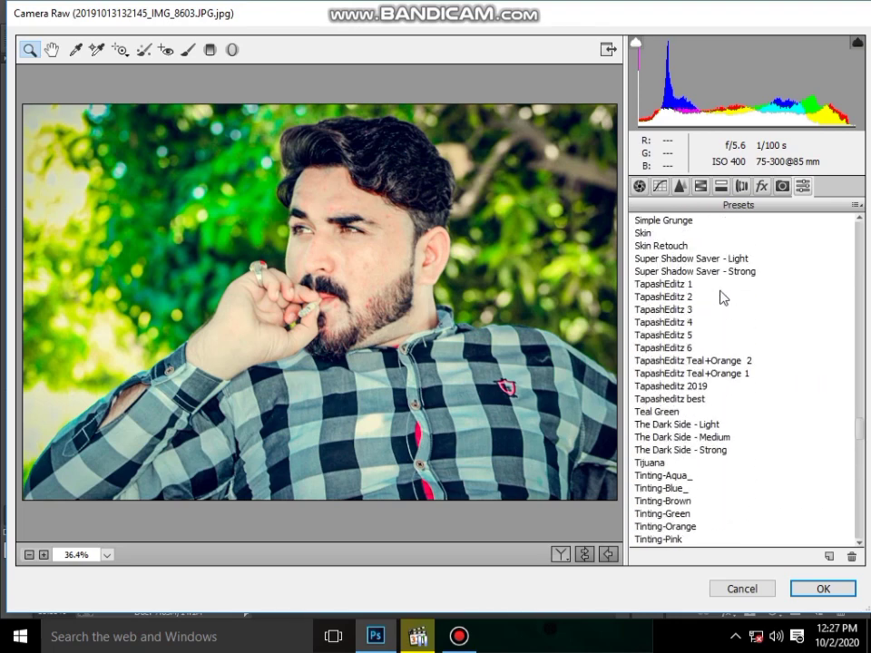
scroll(719, 296, up, 7)
scroll(710, 289, up, 7)
scroll(706, 287, up, 5)
scroll(706, 287, up, 8)
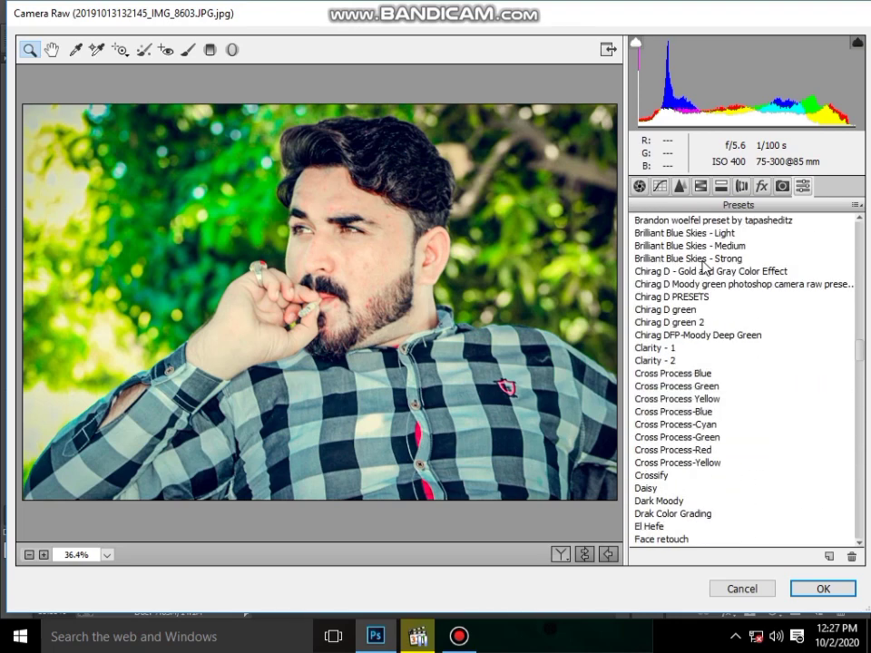
scroll(712, 263, up, 8)
scroll(716, 254, up, 6)
scroll(690, 268, up, 8)
scroll(676, 283, up, 5)
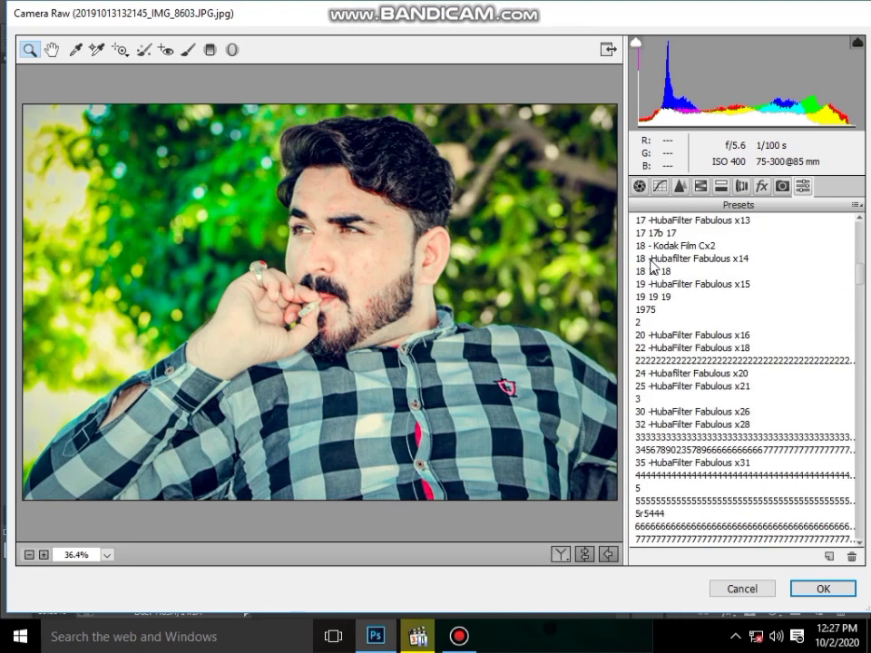
scroll(699, 305, down, 4)
click(762, 285)
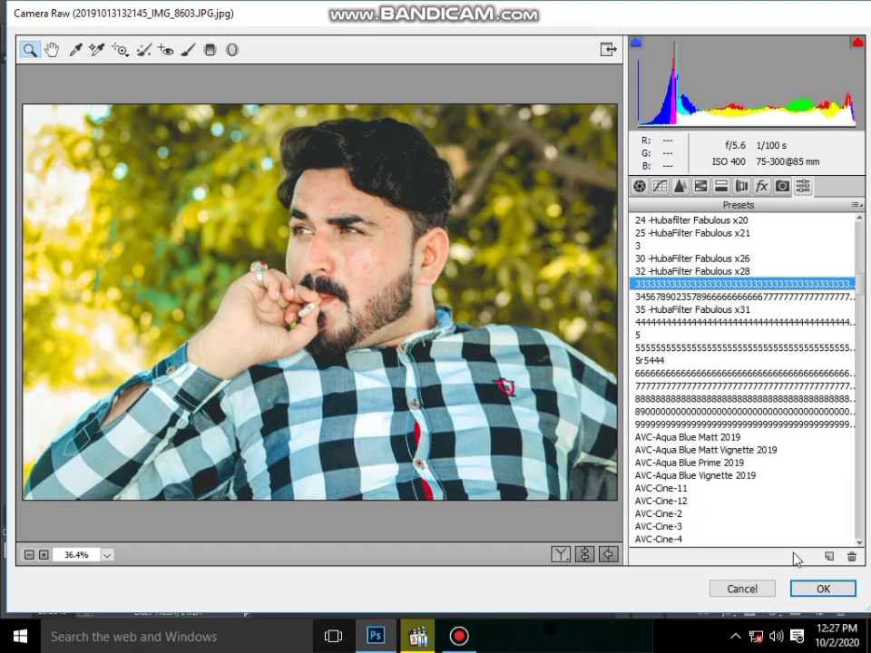
click(856, 205)
click(704, 227)
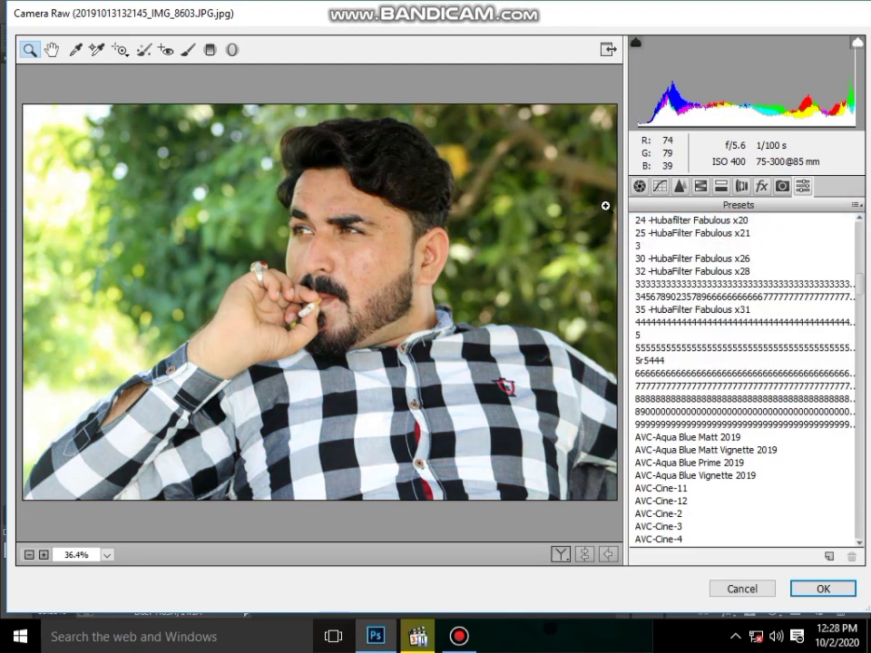
- In the Basic panel set Contrast +8, Highlights -39, Shadows +25, Whites +24, Blacks -31, Clarity +22, Vibrance +65
click(639, 186)
click(752, 382)
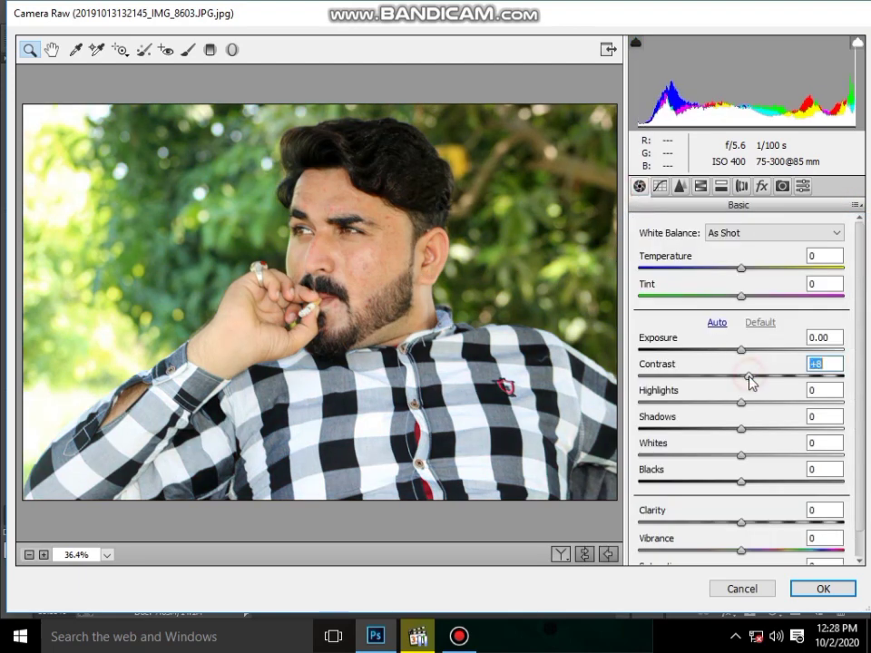
mouse_move(740, 405)
mouse_down()
mouse_move(703, 404)
mouse_move(767, 430)
mouse_move(766, 456)
mouse_move(705, 481)
mouse_up()
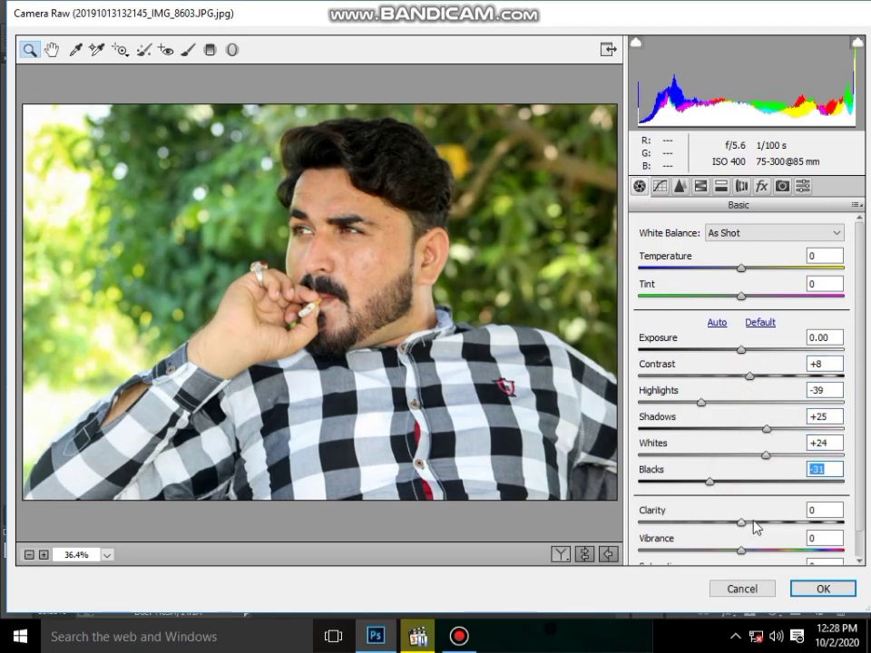
drag(754, 523, 807, 551)
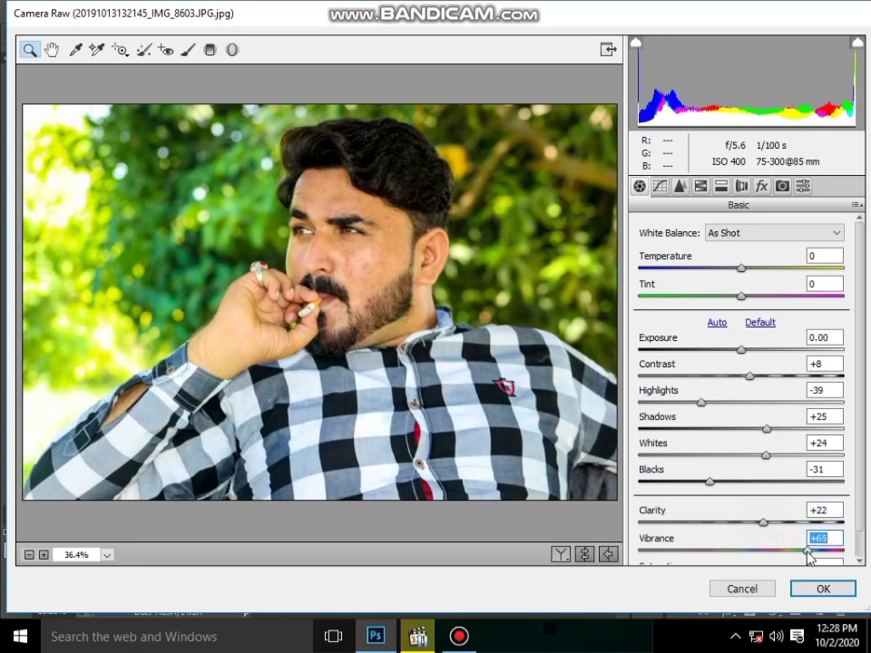
click(700, 186)
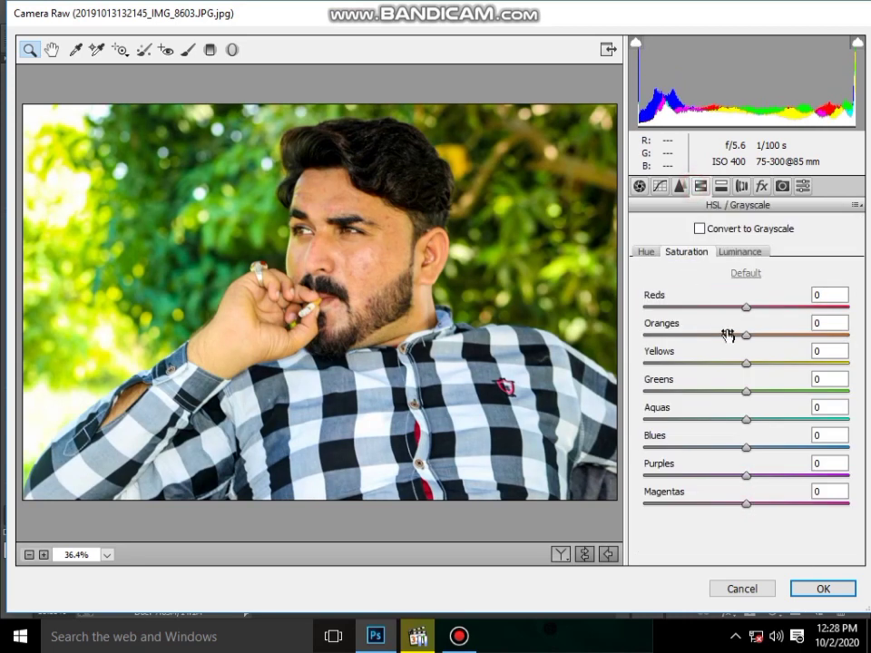
- Adjust HSL saturation of oranges, greens and yellows, and shift hues Yellows -25, Oranges +8
mouse_move(729, 335)
mouse_down()
mouse_move(708, 336)
mouse_move(730, 336)
mouse_move(714, 363)
mouse_move(654, 359)
mouse_up()
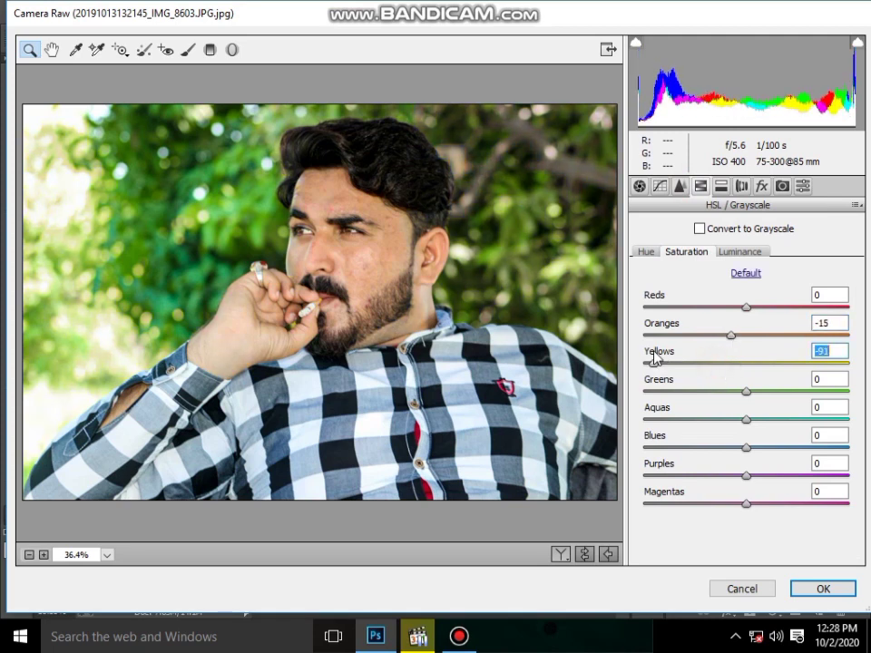
drag(746, 392, 798, 391)
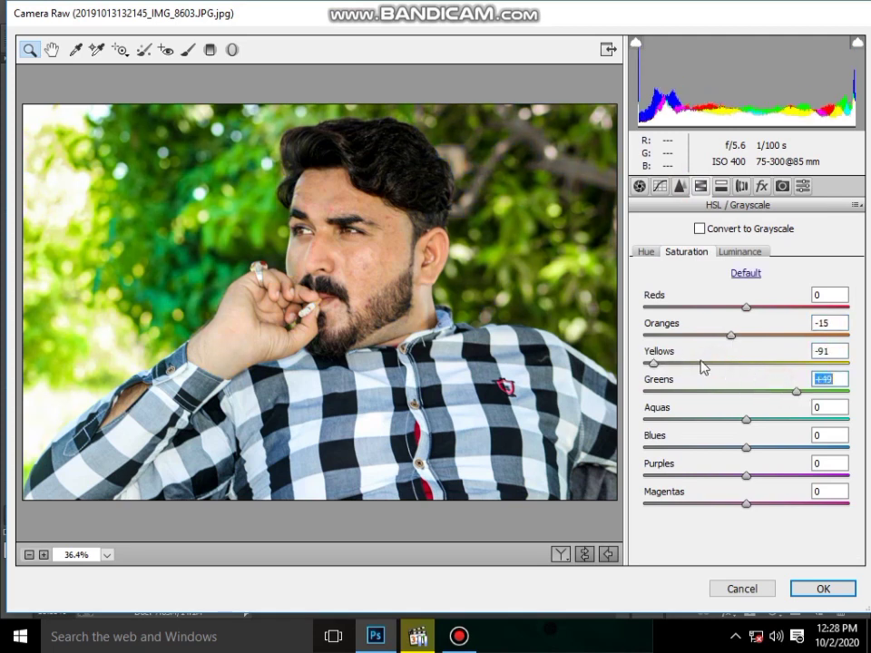
mouse_move(654, 363)
mouse_down()
mouse_move(645, 363)
mouse_move(656, 363)
mouse_up()
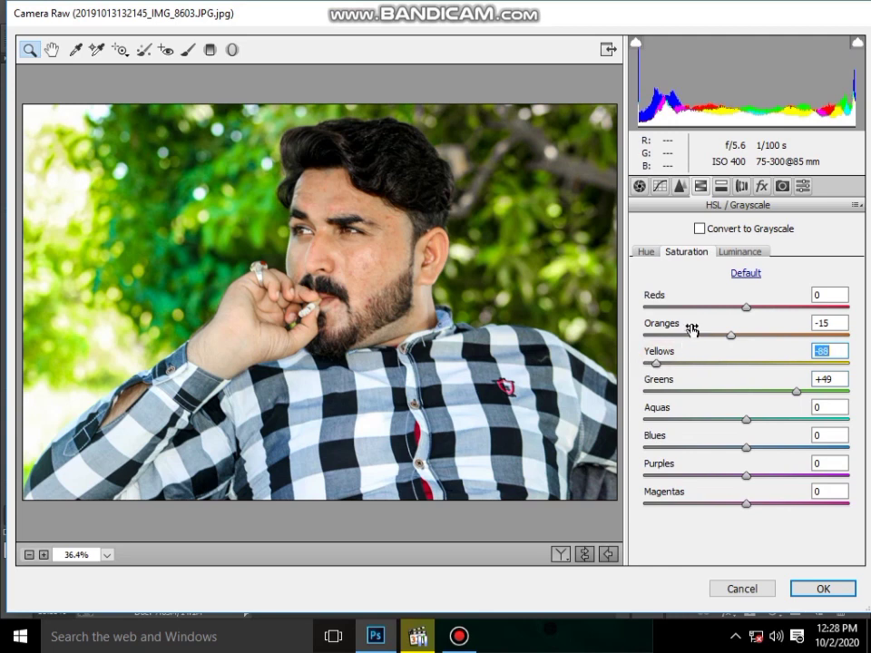
click(649, 253)
mouse_move(744, 361)
mouse_down()
mouse_move(691, 350)
mouse_move(703, 348)
mouse_move(747, 397)
mouse_up()
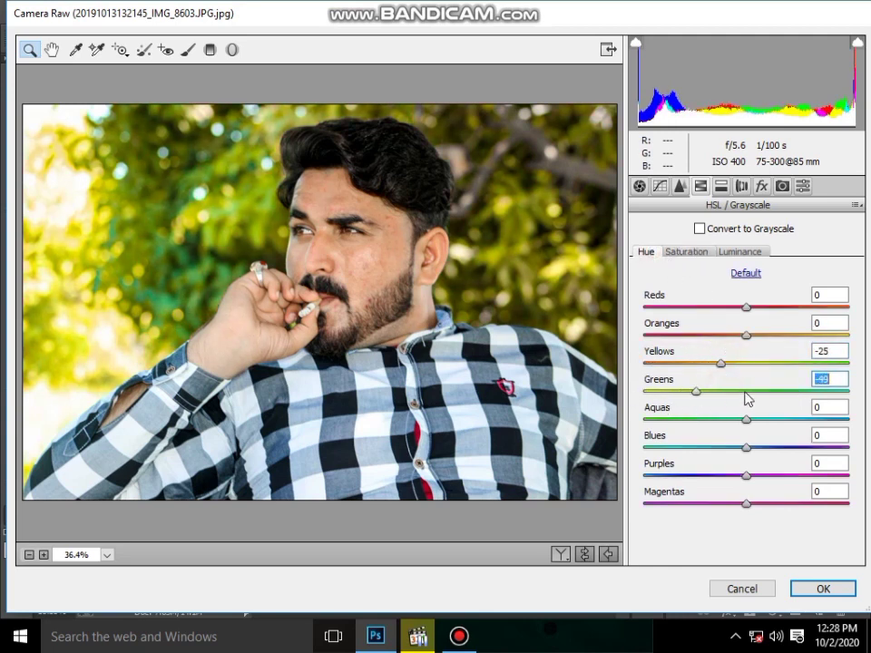
drag(745, 334, 755, 335)
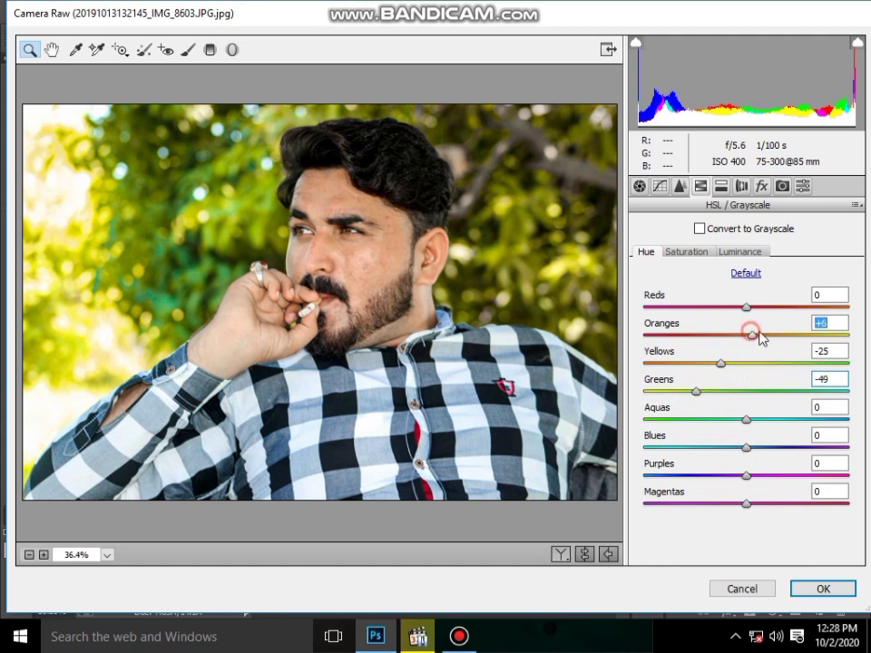
- Raise HSL luminance of Oranges to +13 and Reds to +8
click(686, 253)
click(739, 254)
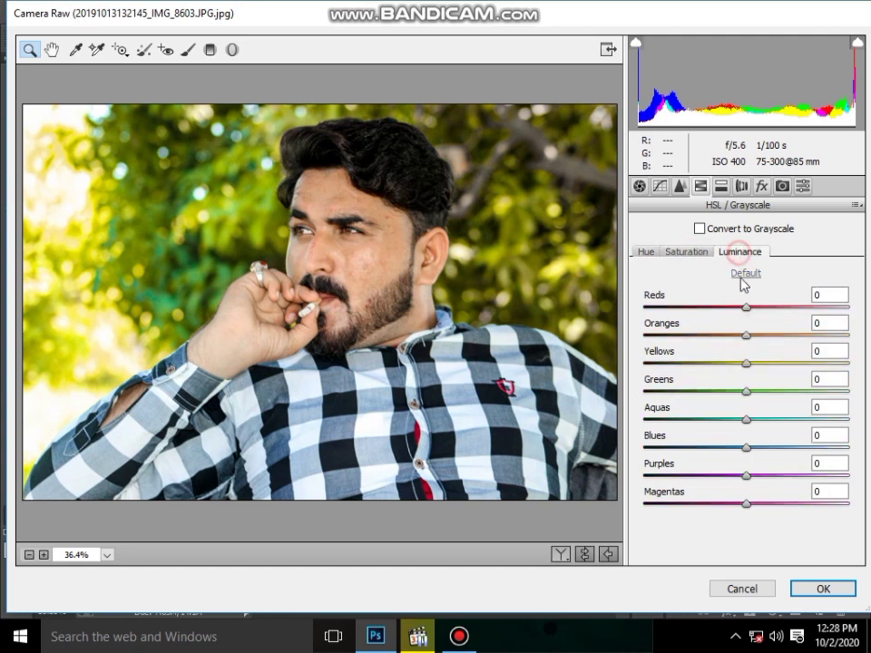
mouse_move(747, 337)
mouse_down()
mouse_move(758, 336)
mouse_move(760, 312)
mouse_up()
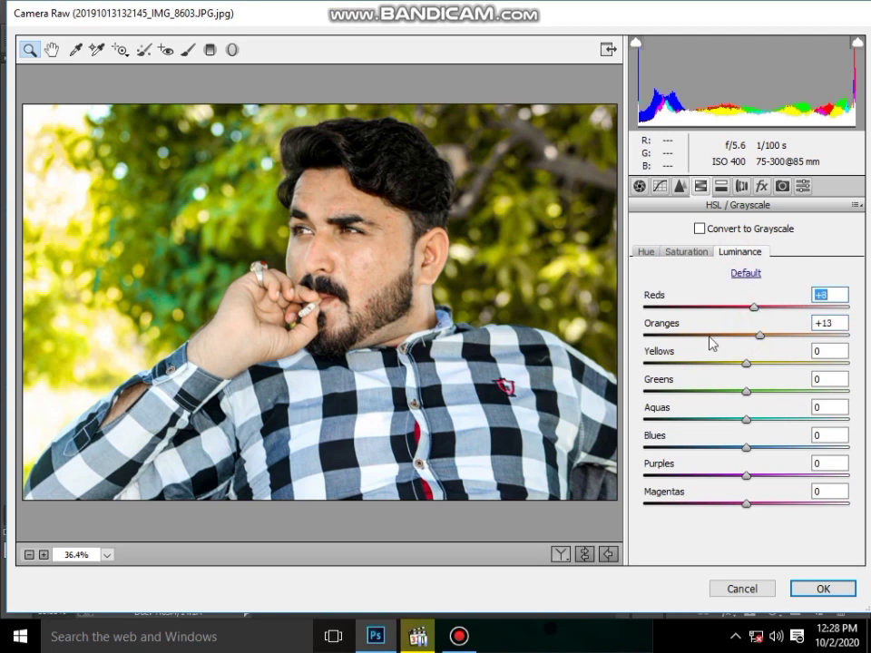
- Compare Before/After side by side and raise Yellows luminance to +15
click(559, 556)
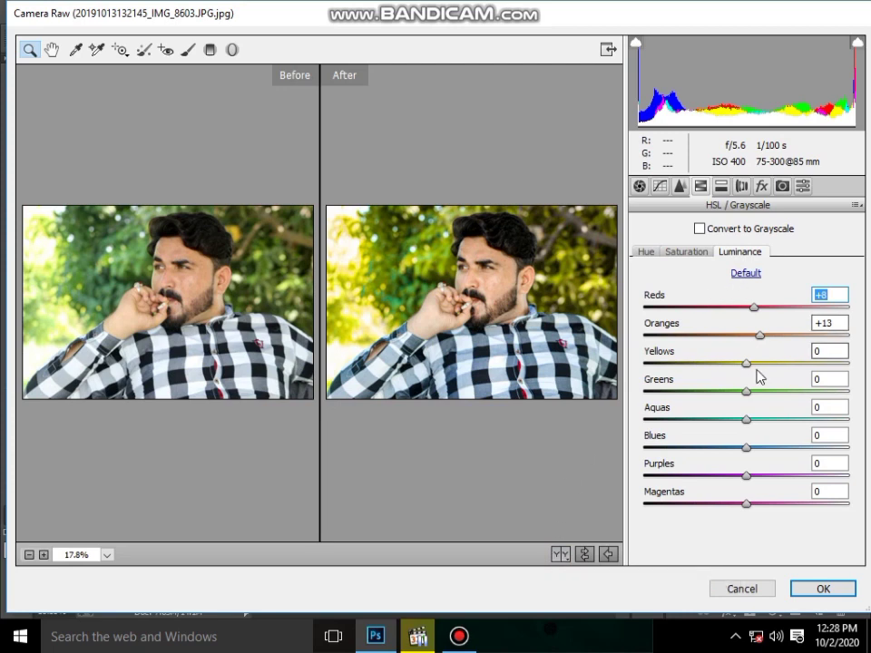
mouse_move(746, 363)
mouse_down()
mouse_move(764, 379)
mouse_move(757, 391)
mouse_move(717, 406)
mouse_move(738, 406)
mouse_up()
click(762, 186)
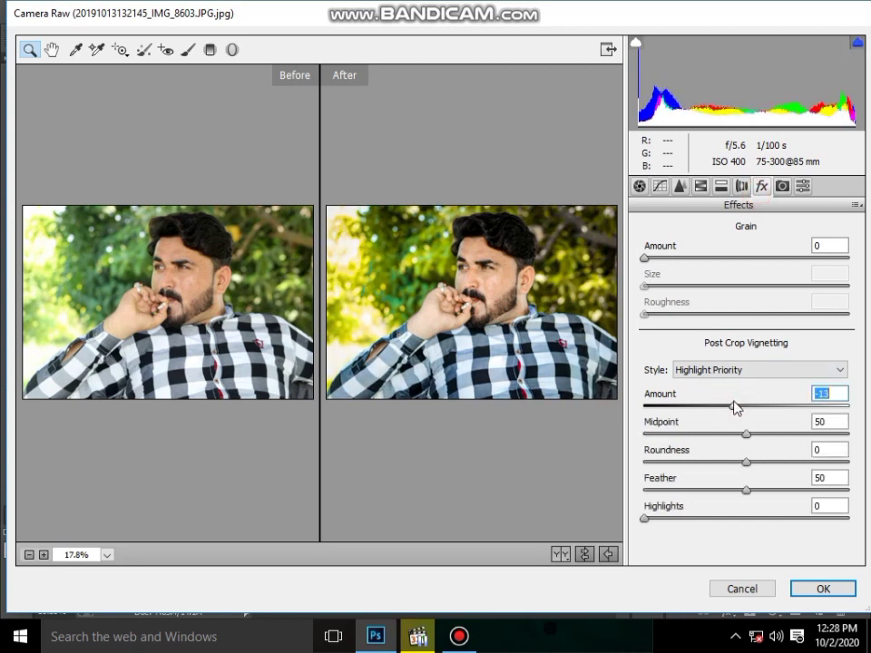
- Set Camera Calibration Blue Primary Saturation +26 and Hue -3, zooming the preview to 50%
click(782, 186)
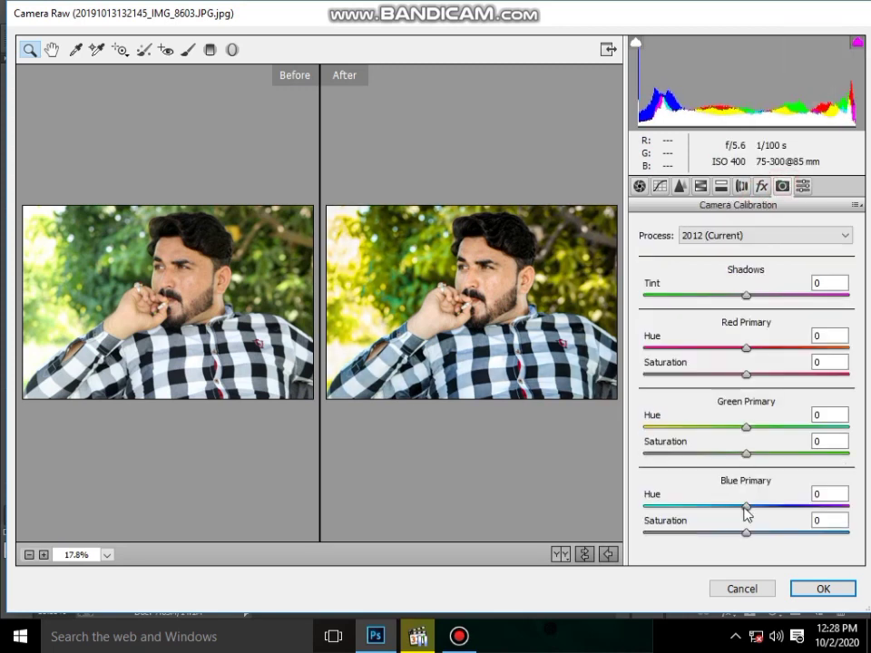
drag(746, 533, 773, 533)
click(471, 294)
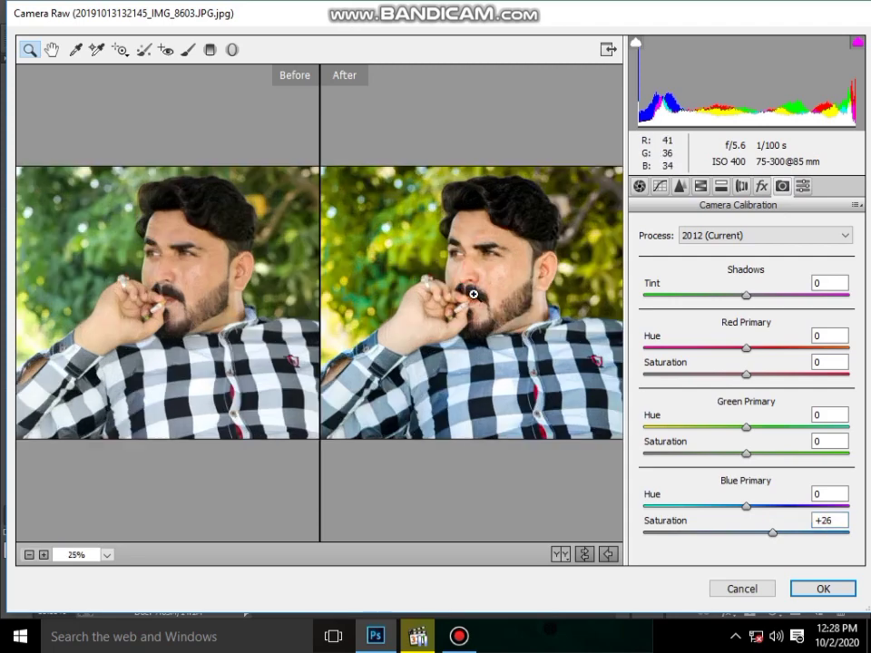
click(491, 300)
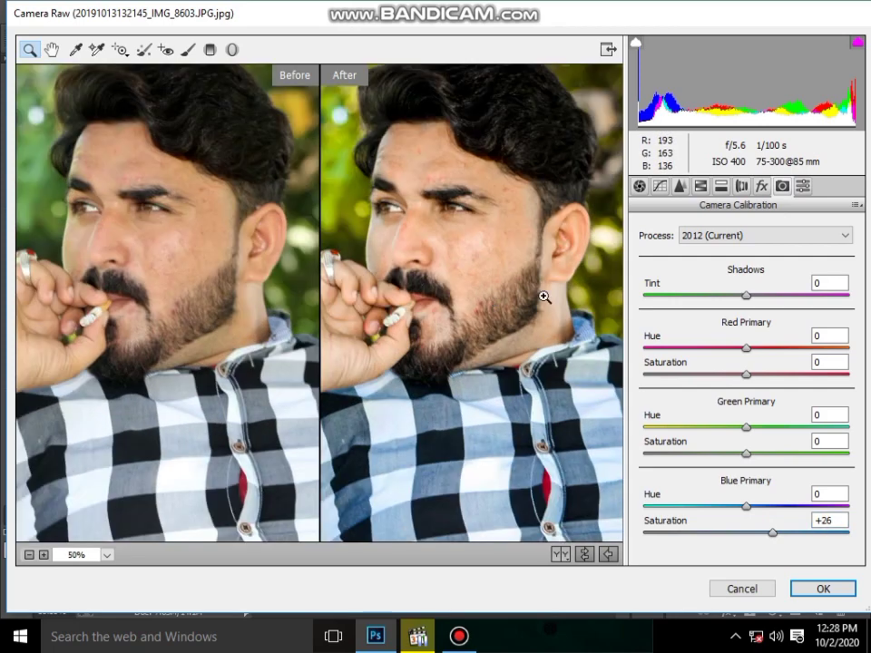
drag(748, 505, 743, 505)
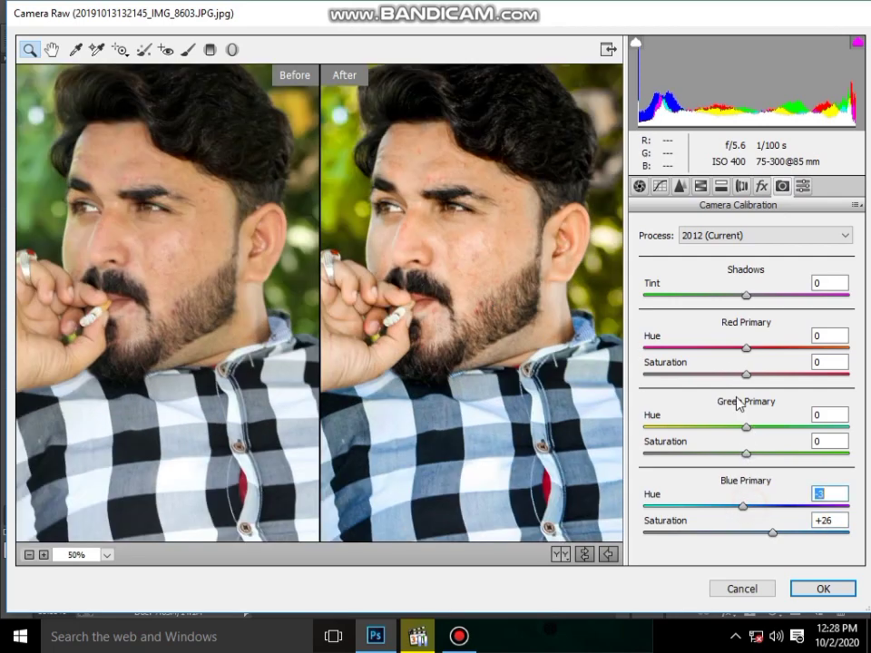
click(699, 188)
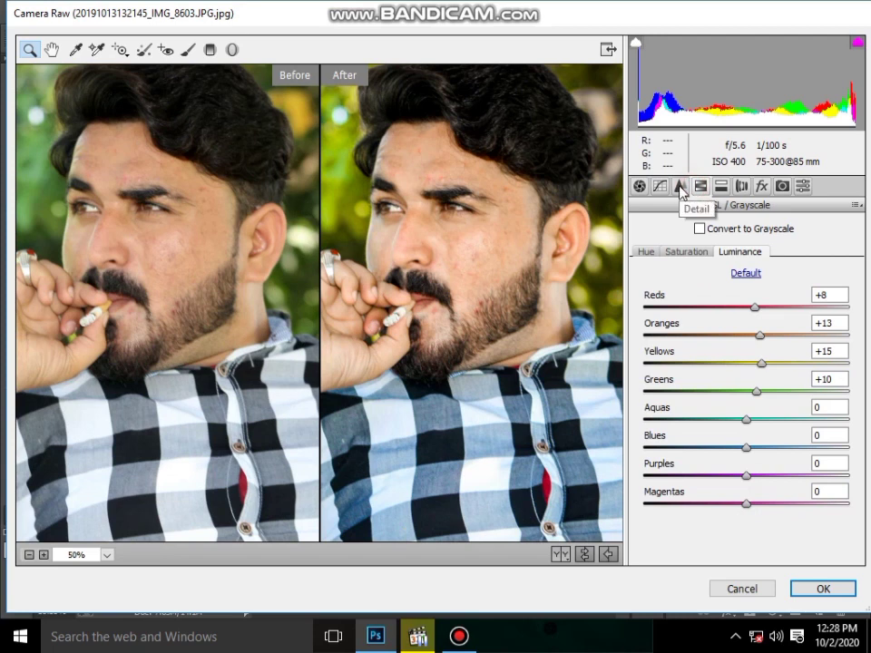
- Retune Basic tones to Highlights -46, Shadows +28, Whites +26, Blacks -29, Clarity +25
click(681, 188)
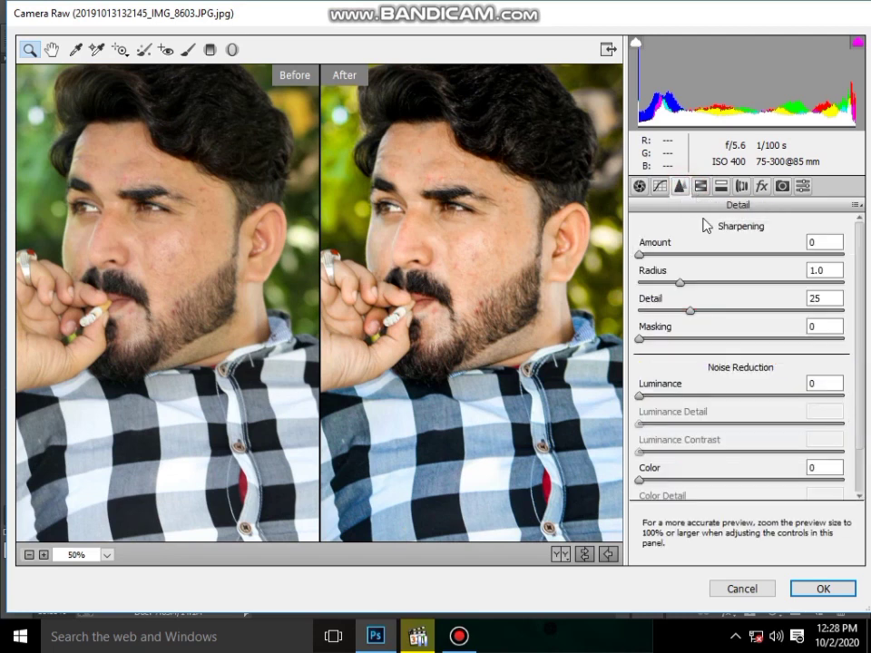
click(701, 186)
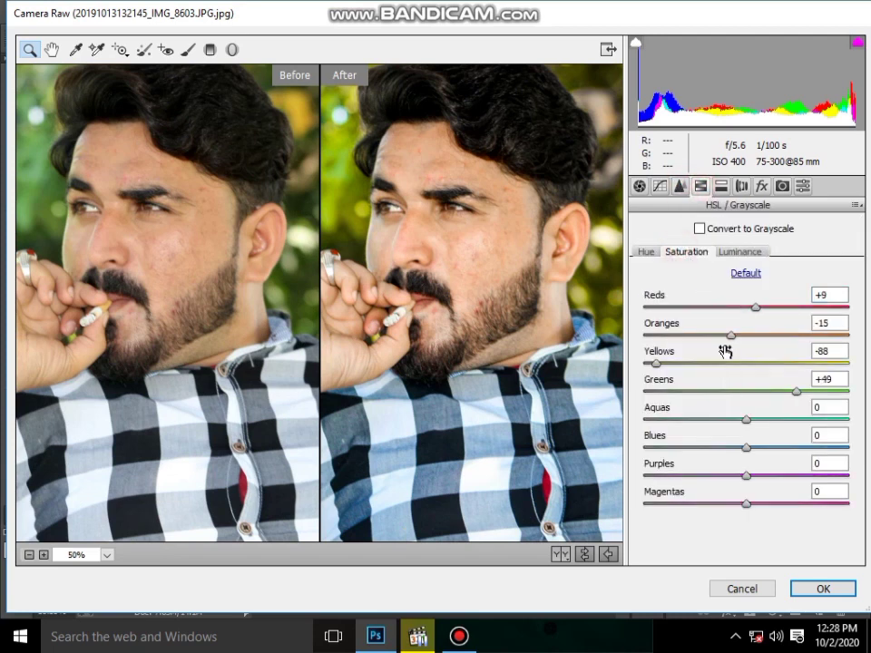
click(639, 186)
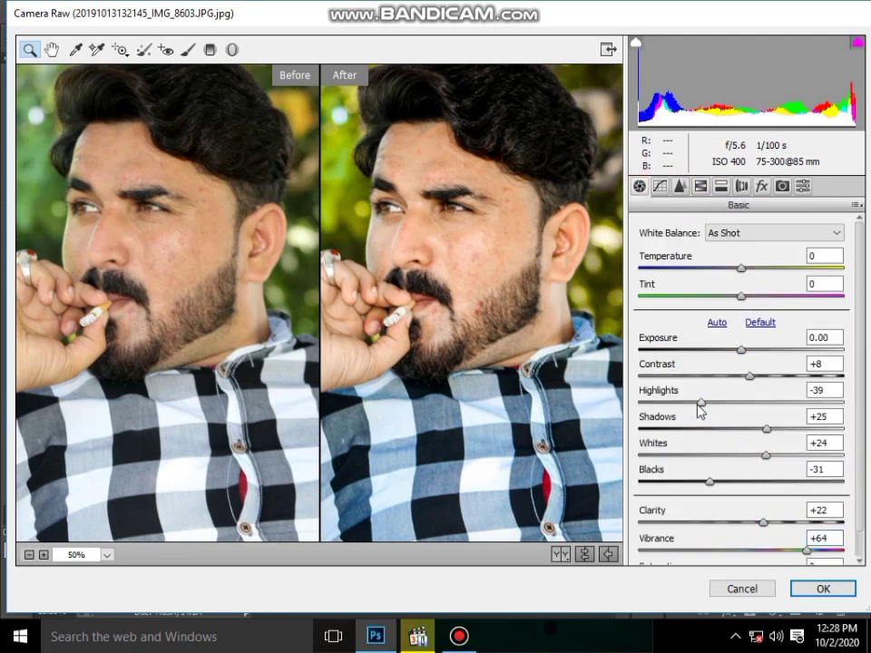
drag(700, 402, 693, 402)
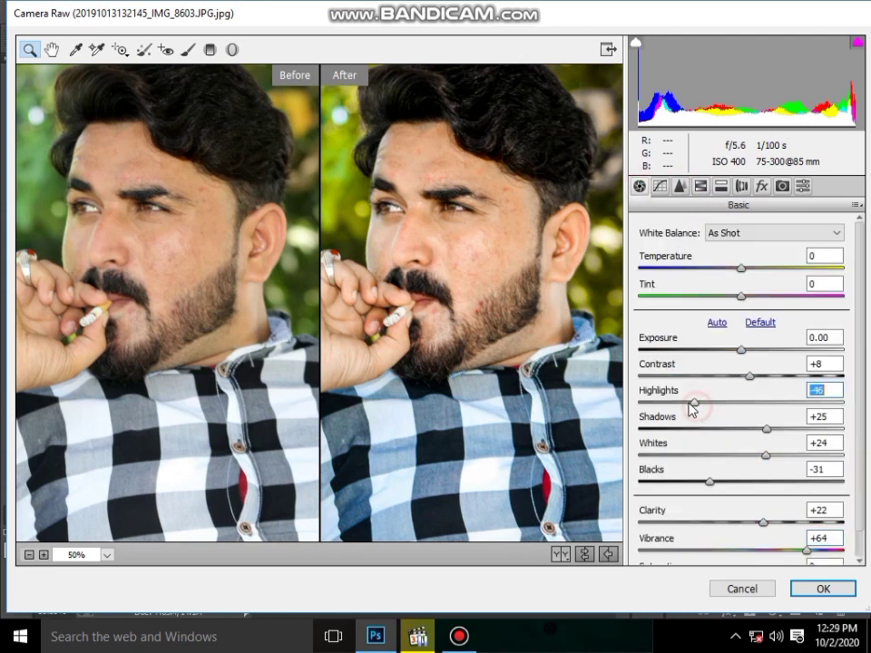
drag(766, 429, 767, 455)
click(770, 454)
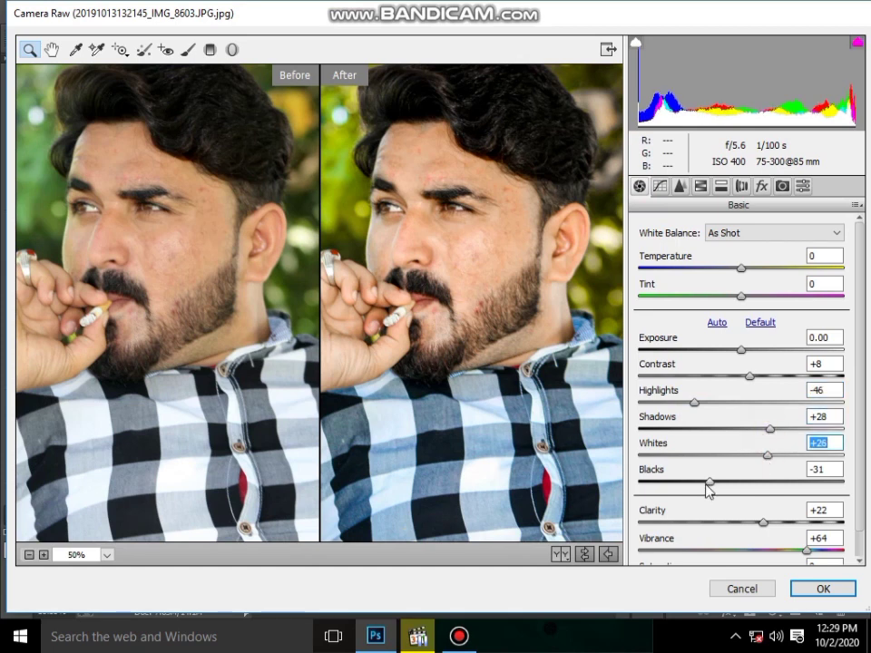
drag(707, 482, 710, 482)
drag(765, 523, 772, 524)
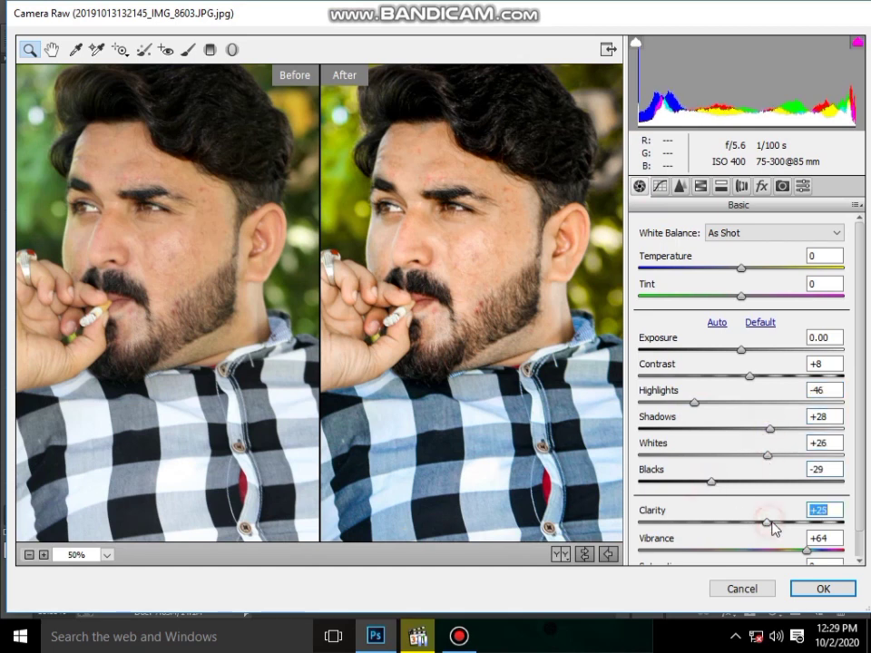
- Give the Split Toning highlights Hue 191 and Saturation 3
click(720, 186)
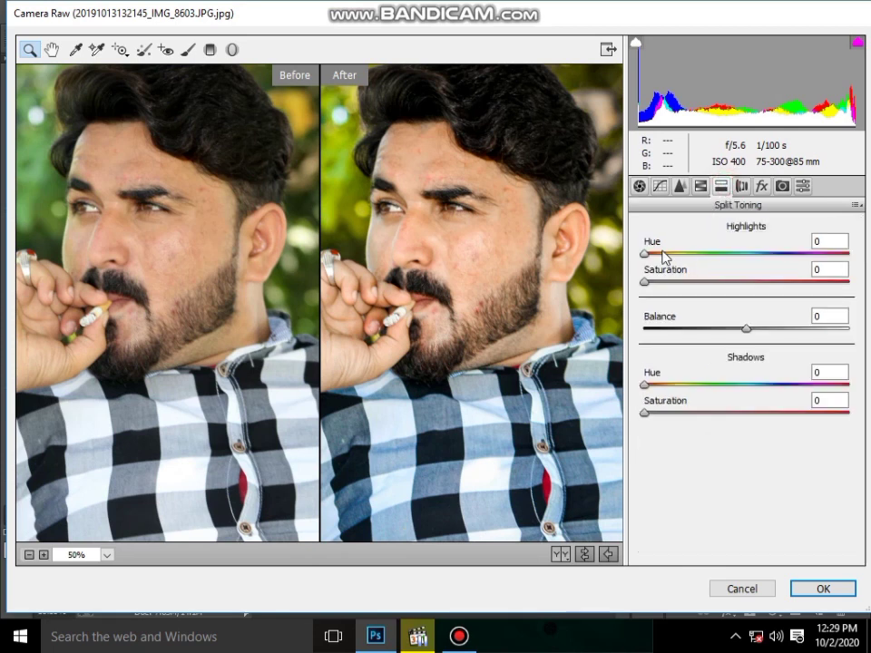
drag(664, 253, 755, 277)
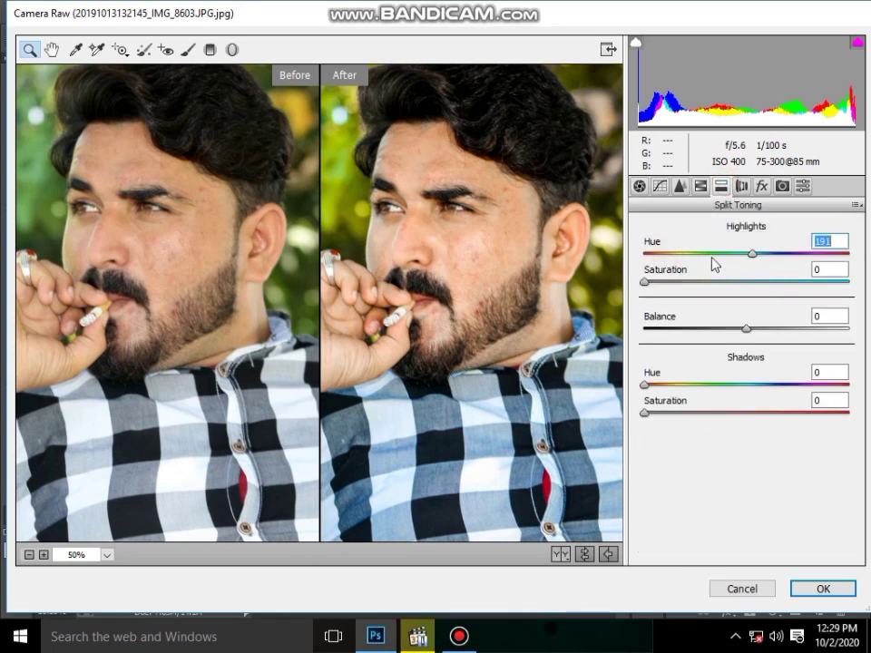
drag(646, 283, 653, 288)
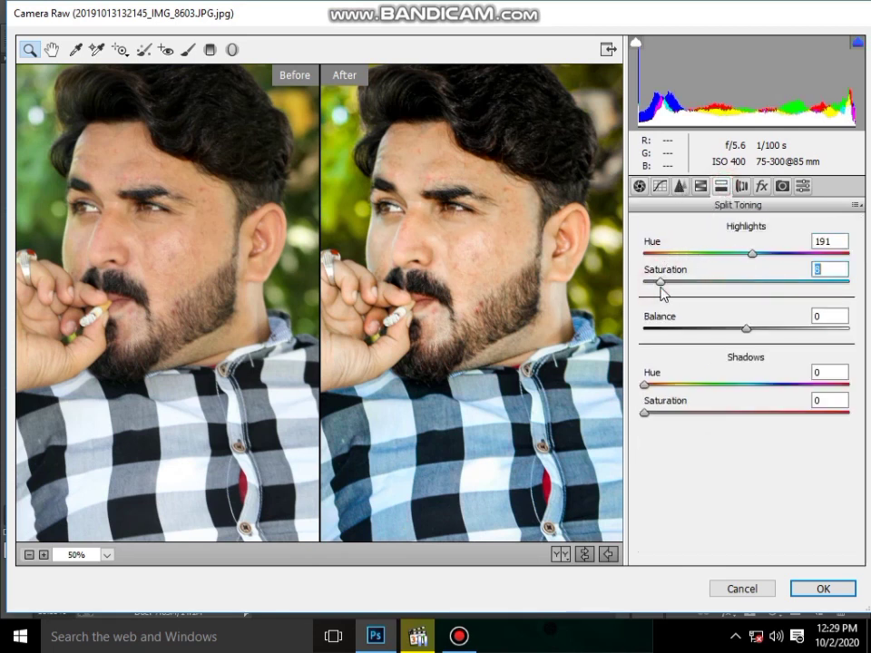
- Set Blue Primary Saturation +38 and Hue -13, then fit the preview in view
click(782, 186)
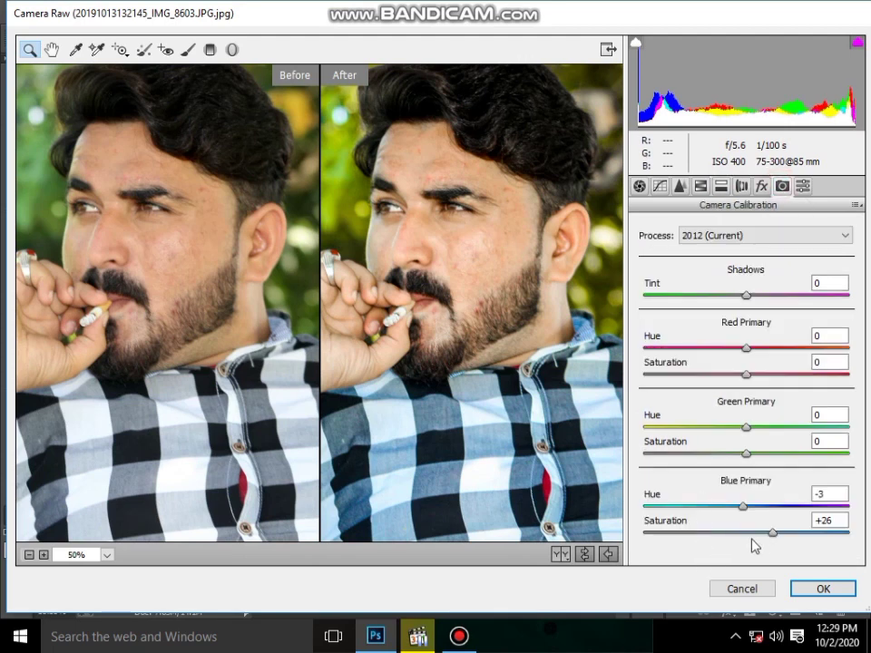
drag(777, 535, 788, 536)
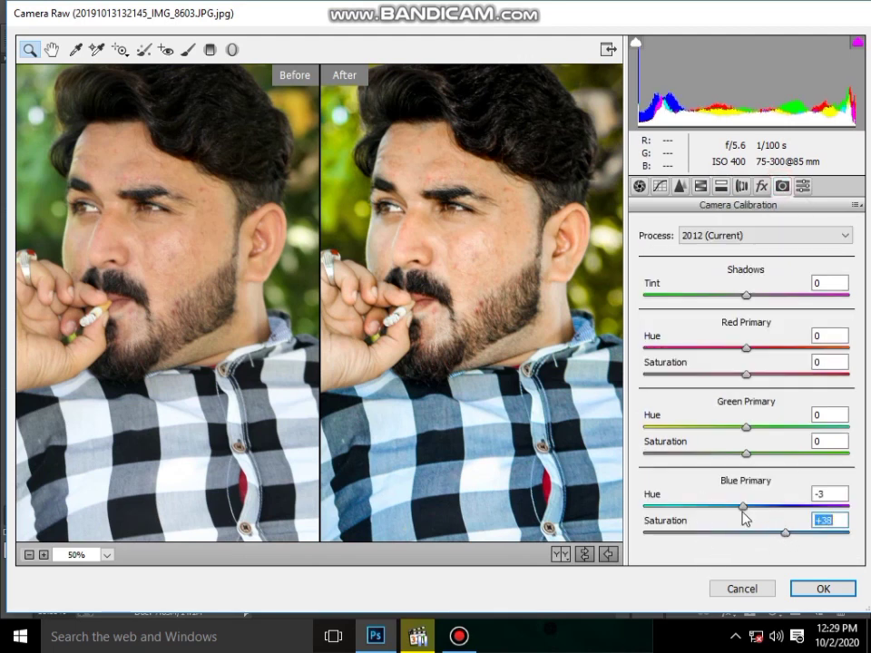
drag(743, 507, 732, 507)
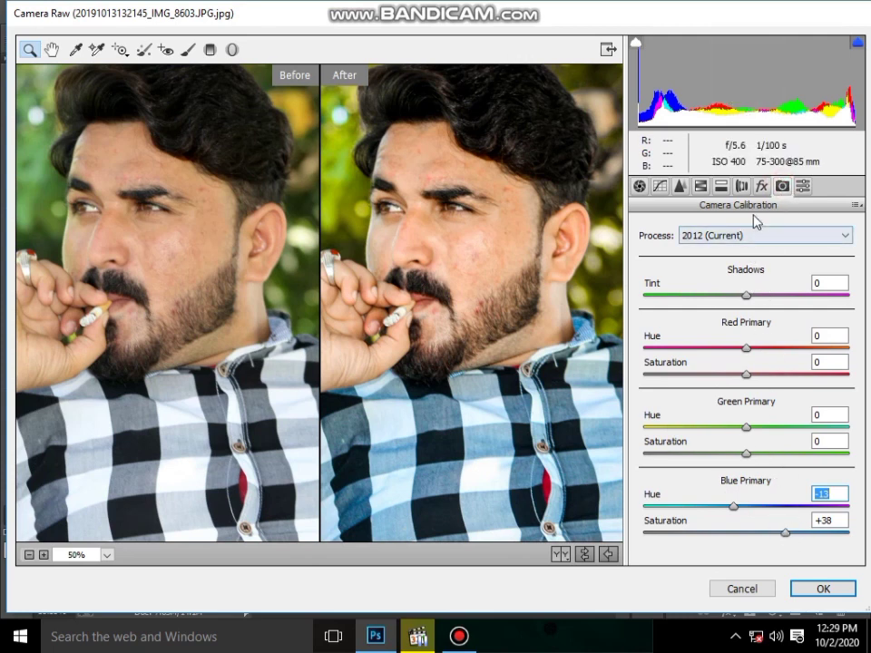
click(740, 185)
click(720, 185)
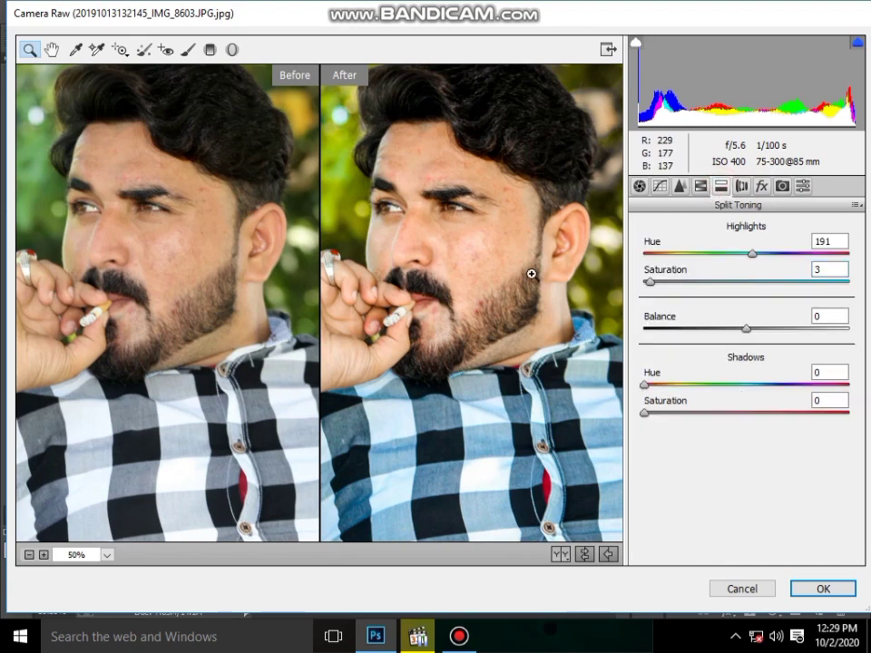
right_click(473, 240)
click(535, 335)
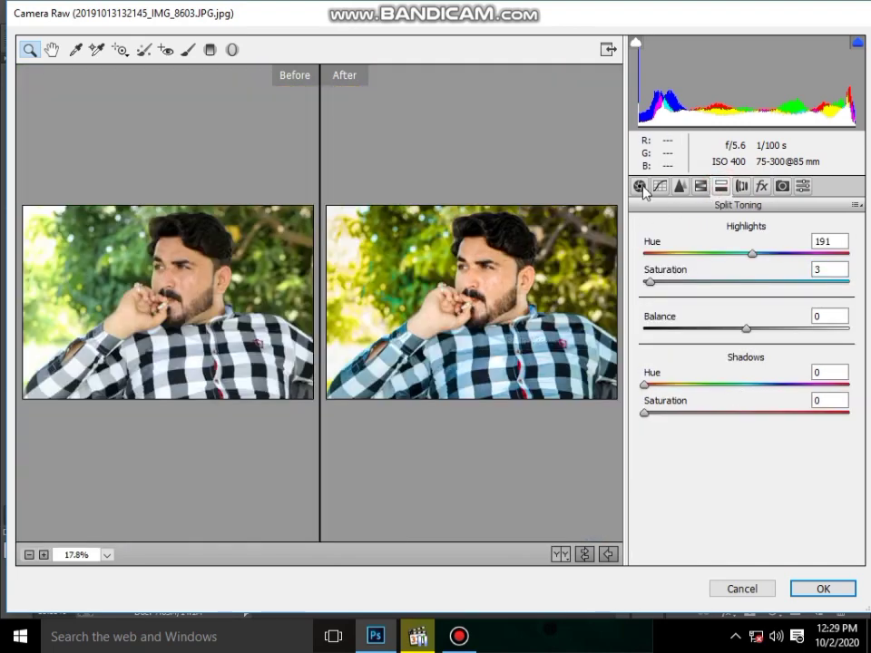
- Apply the Camera Raw edits to the layer and reopen the Camera Raw Filter
click(821, 589)
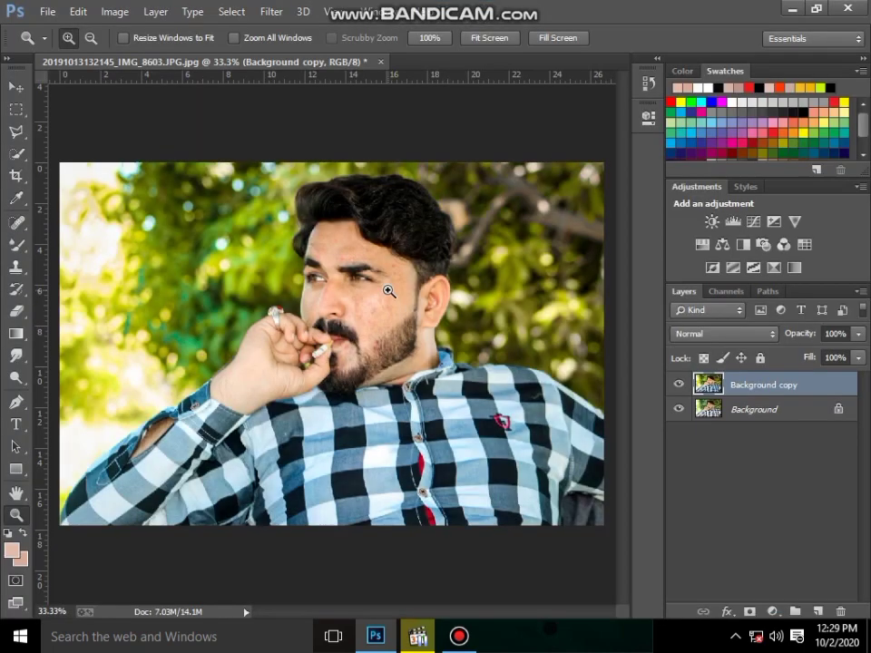
click(272, 12)
click(317, 110)
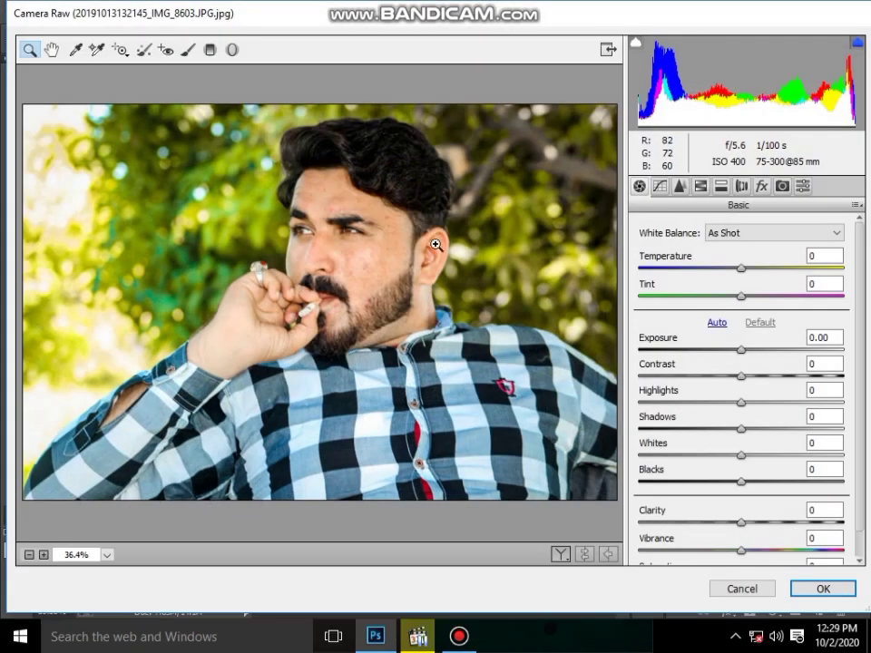
- Set Highlights -39, Shadows +23, Whites +22, Blacks -24, Clarity +15, Vibrance +81
click(353, 246)
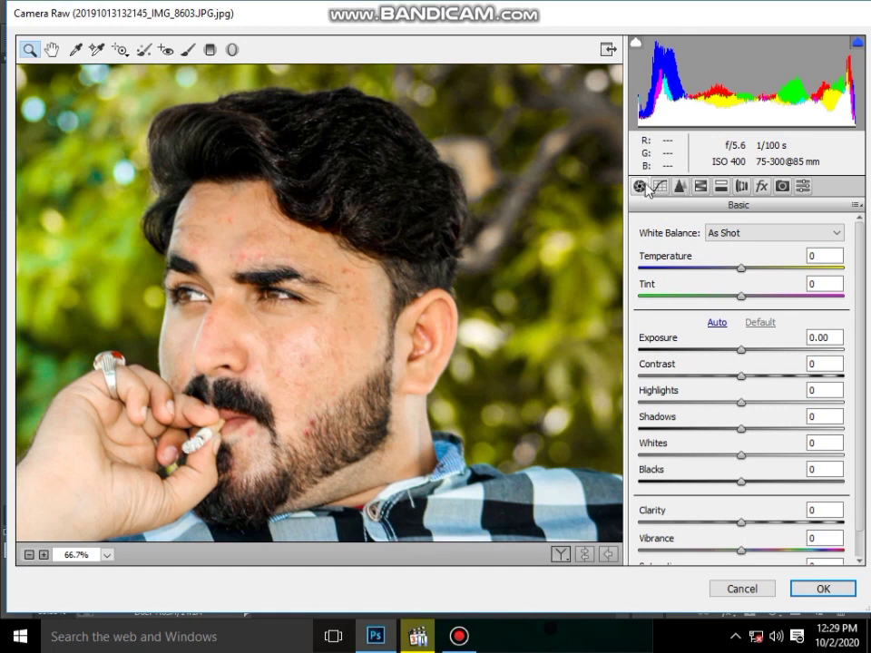
mouse_move(741, 402)
mouse_down()
mouse_move(702, 402)
mouse_move(759, 429)
mouse_up()
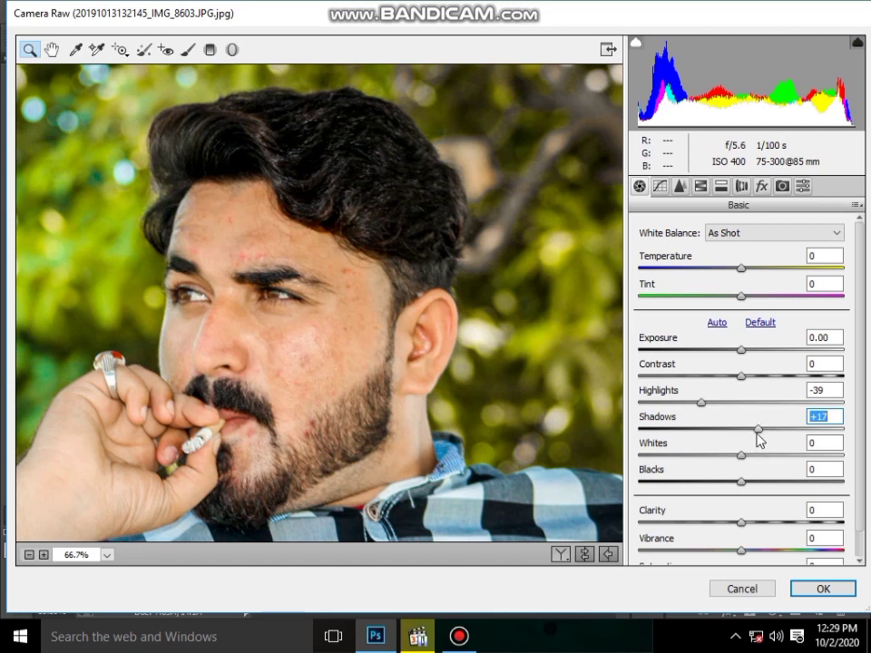
drag(759, 429, 763, 455)
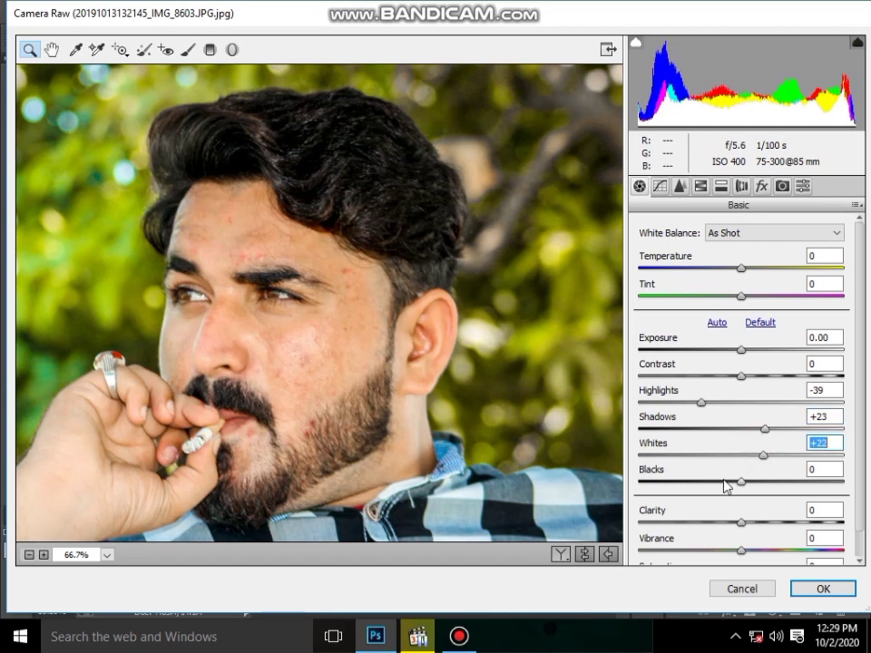
drag(724, 482, 717, 482)
click(757, 523)
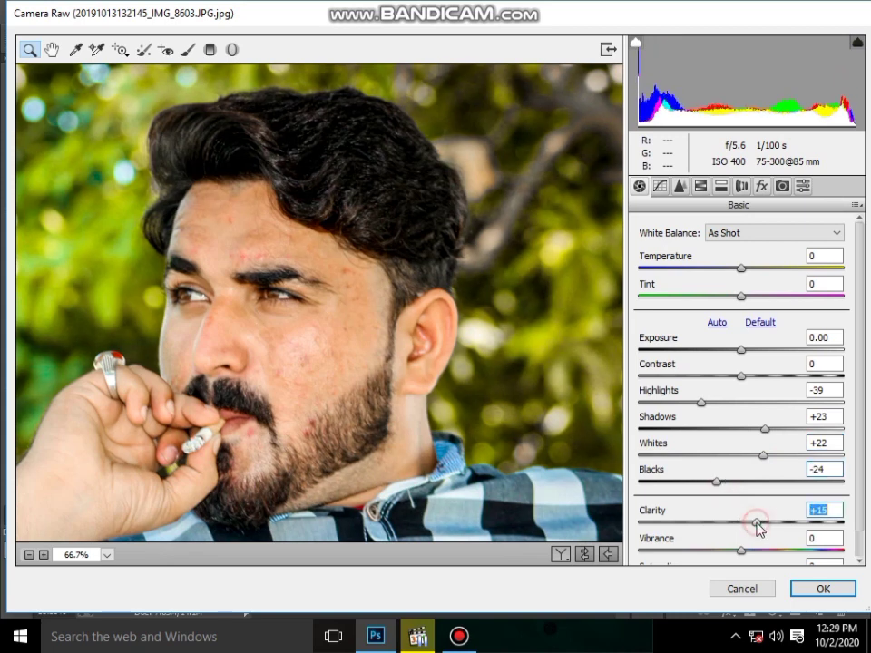
drag(759, 550, 831, 550)
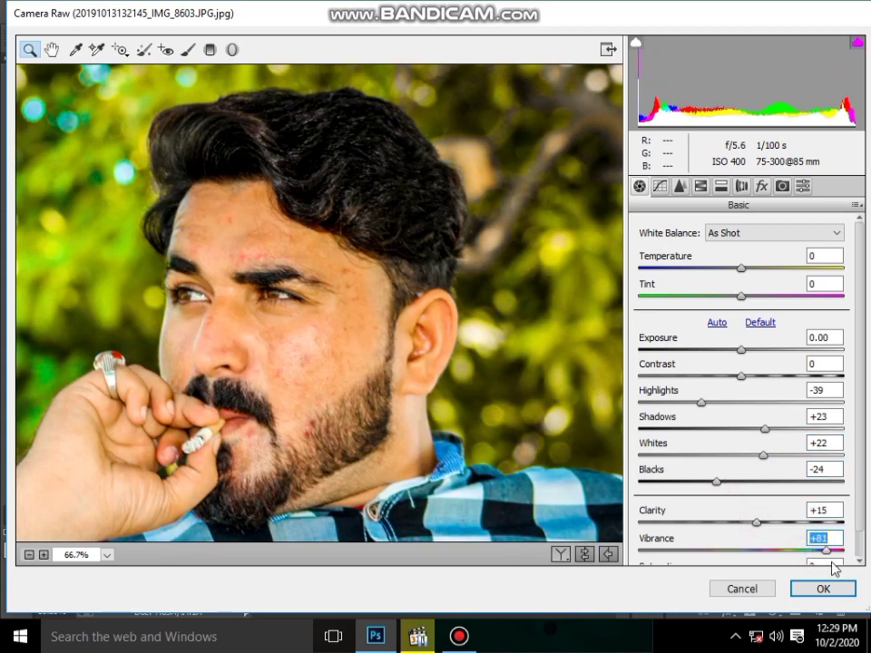
- Set HSL saturation Reds +15, Oranges -31, Yellows -98, Greens -3, Aquas -17, checking Before/After
click(701, 186)
click(687, 252)
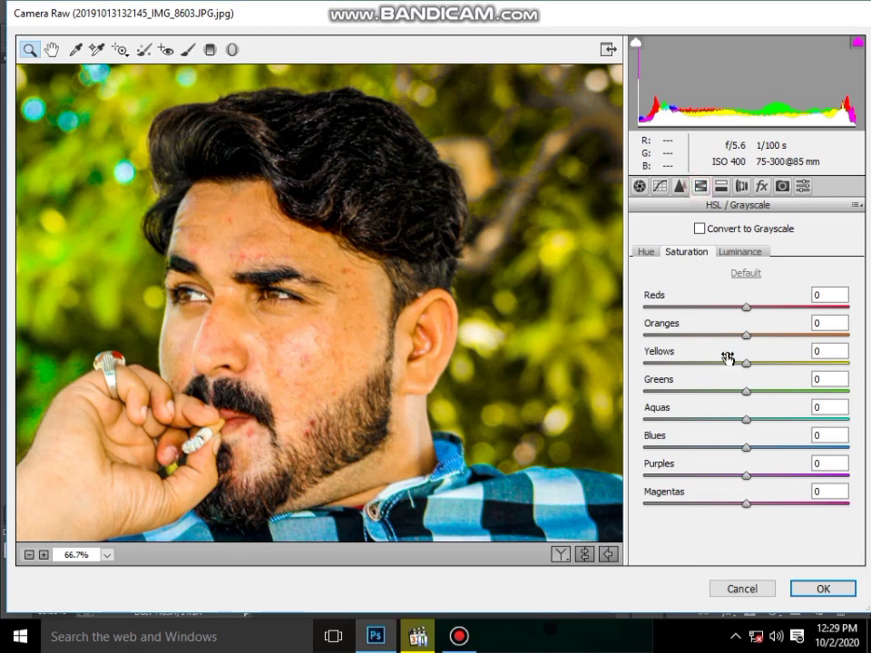
drag(746, 335, 713, 335)
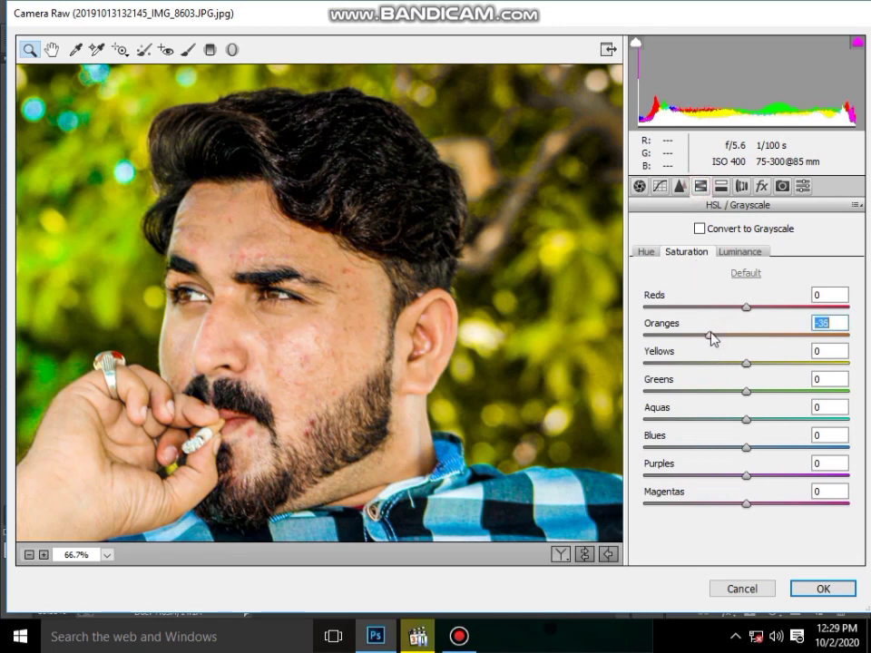
drag(746, 363, 648, 357)
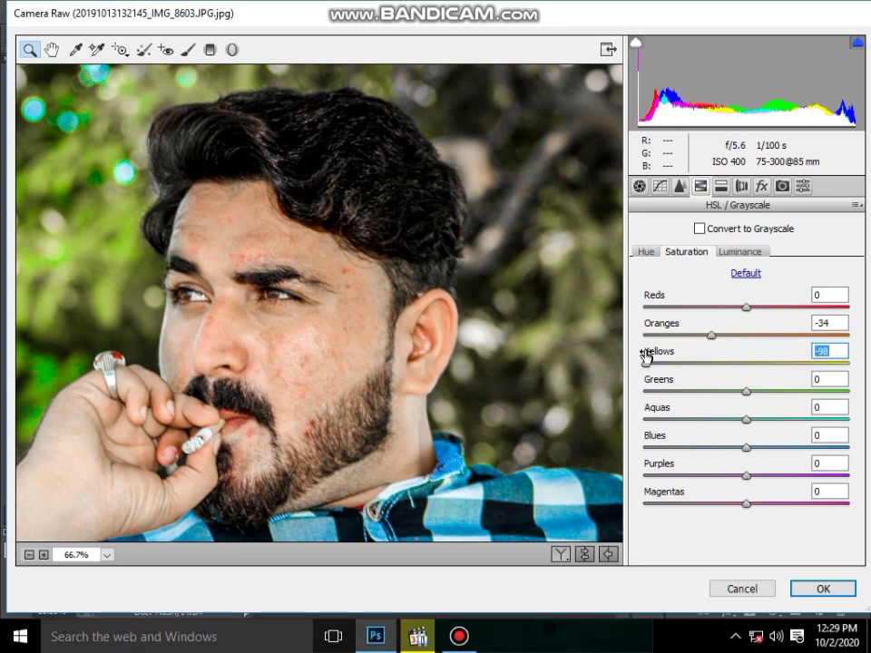
click(560, 555)
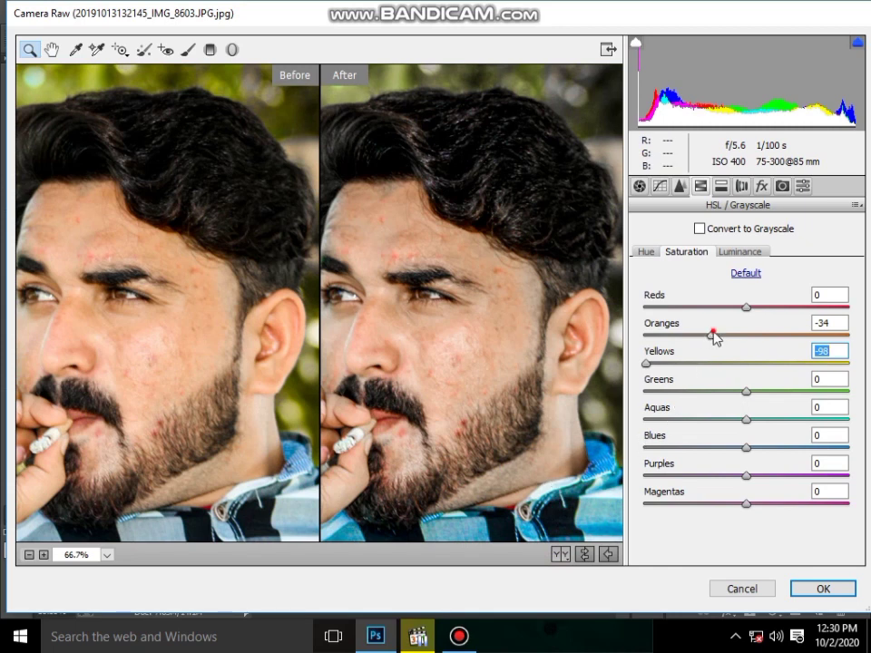
drag(713, 334, 765, 308)
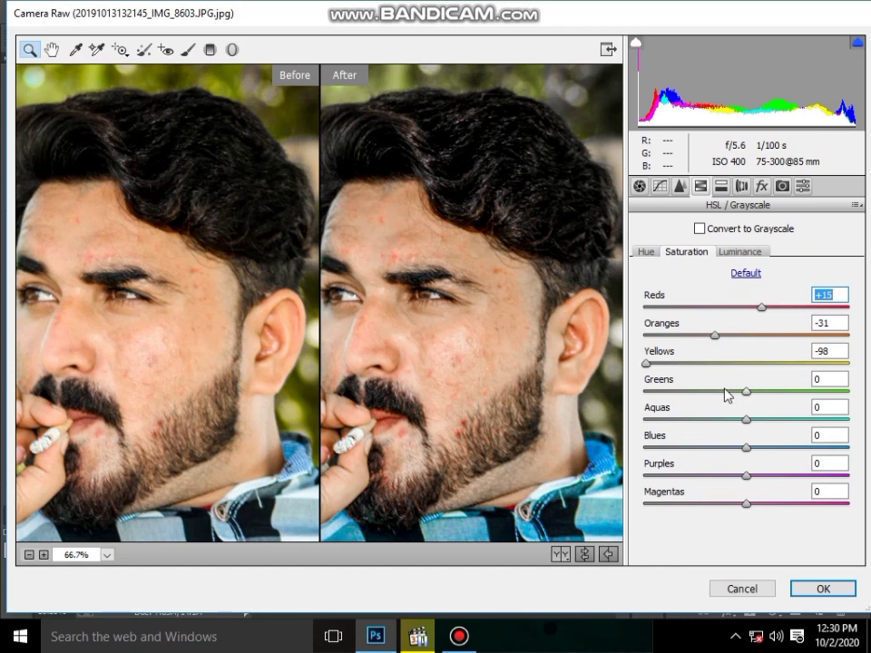
mouse_move(726, 393)
mouse_down()
mouse_move(687, 405)
mouse_move(743, 405)
mouse_up()
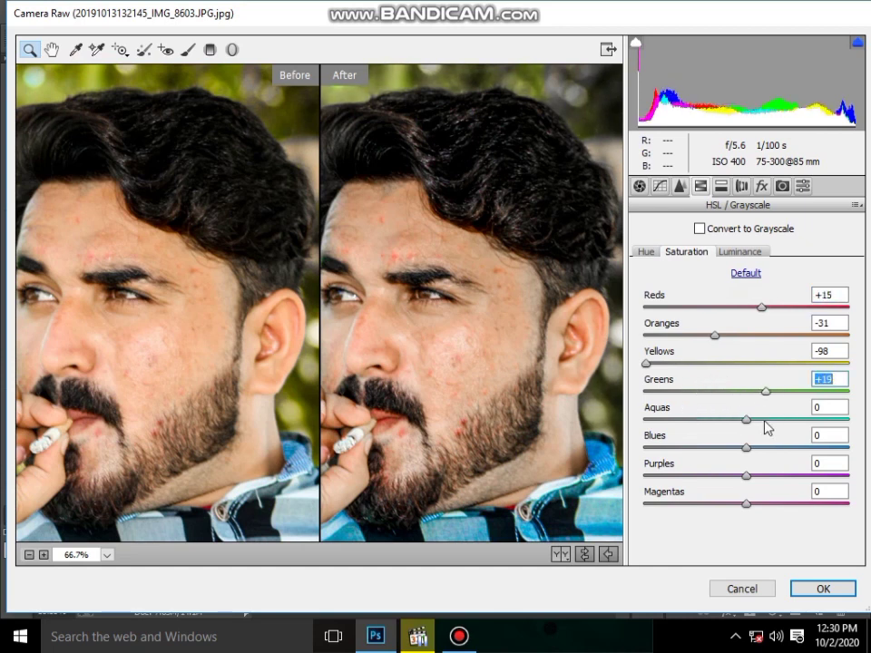
mouse_move(742, 405)
mouse_down()
mouse_move(737, 420)
mouse_move(748, 421)
mouse_move(715, 421)
mouse_up()
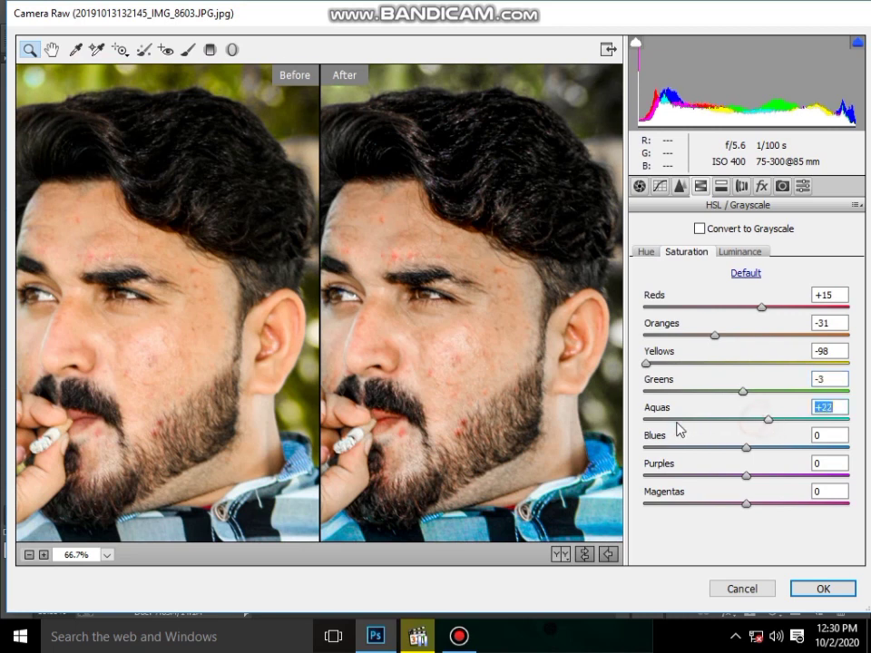
click(730, 419)
- Brighten HSL luminance of Oranges to +6 and Reds to +7
click(740, 254)
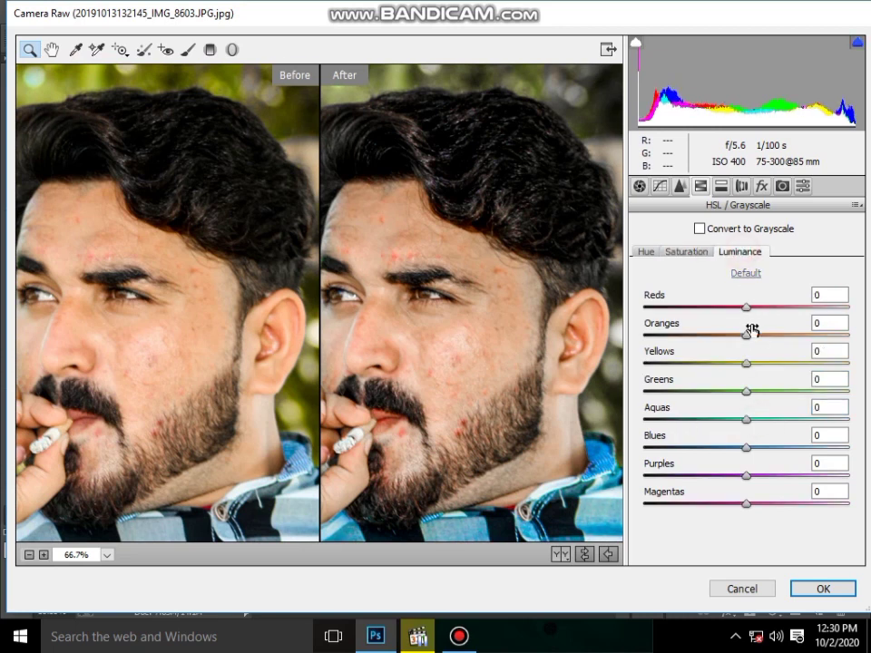
click(759, 336)
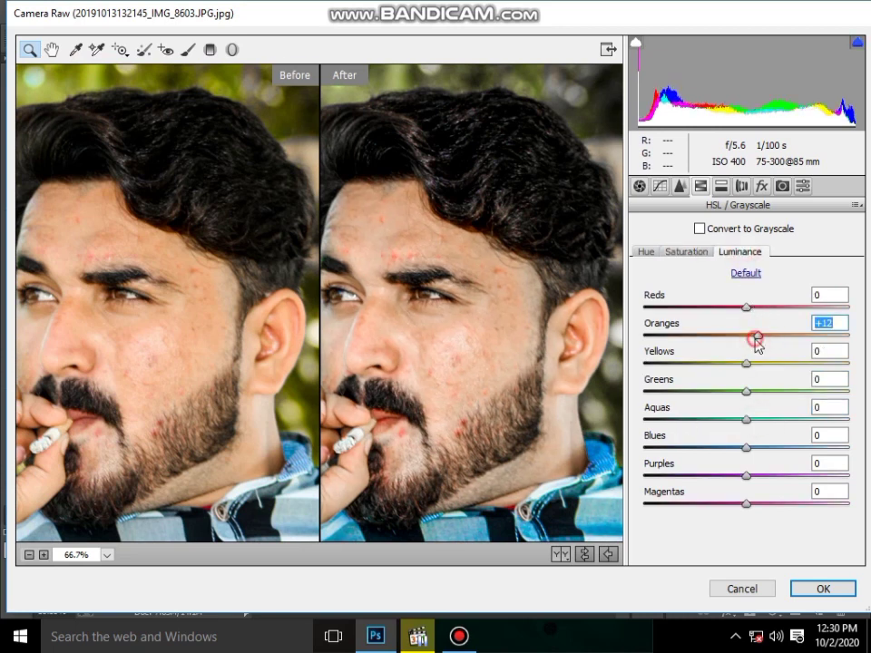
drag(756, 338, 749, 340)
click(754, 307)
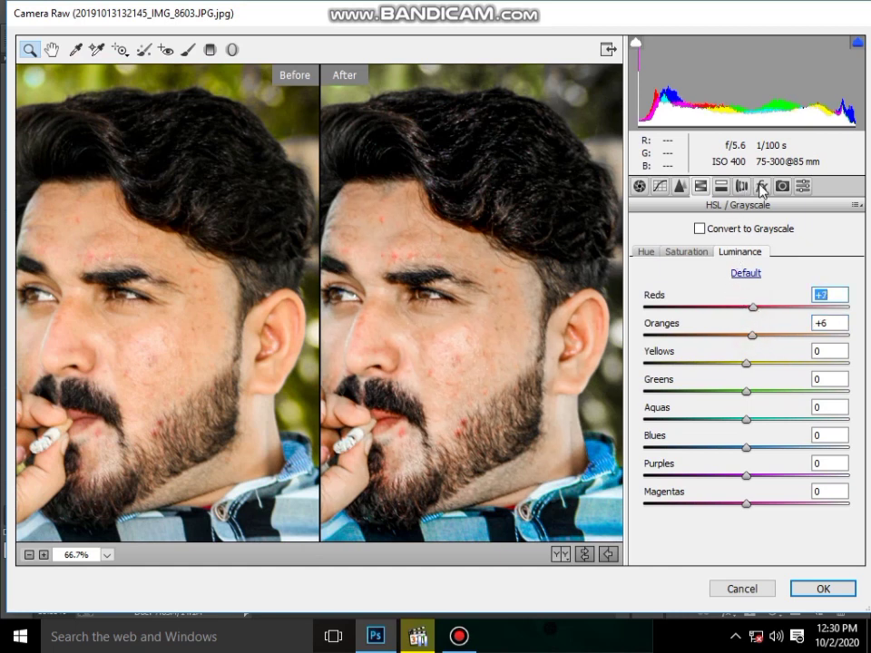
- Zoom the preview to 25% and add a little luminance noise reduction
right_click(451, 356)
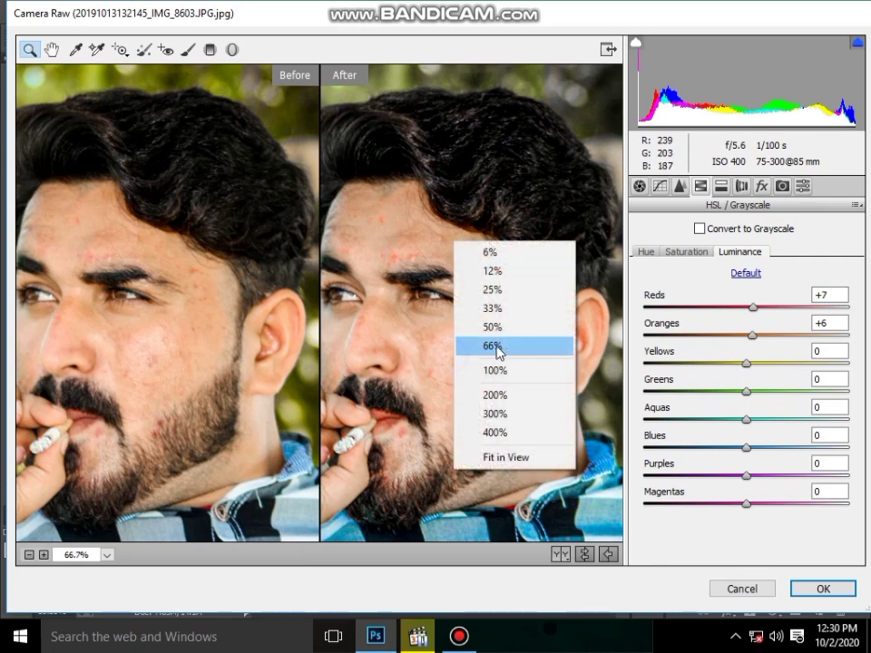
click(491, 290)
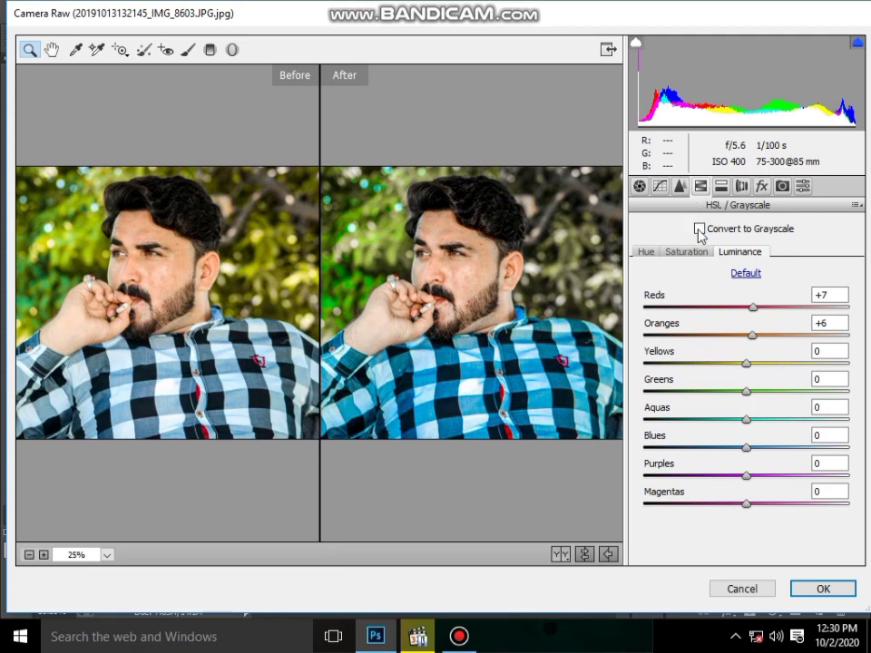
click(655, 183)
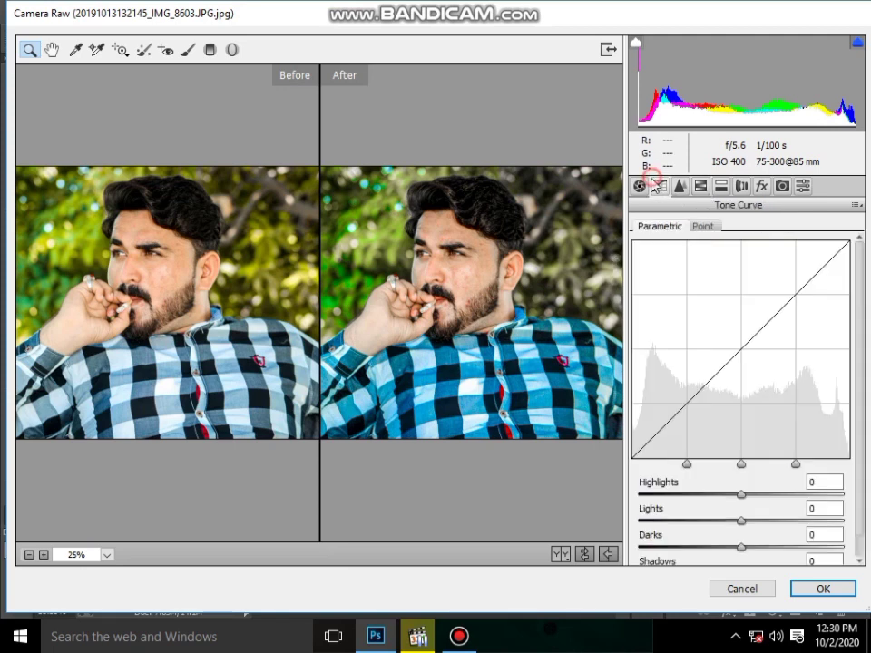
click(700, 186)
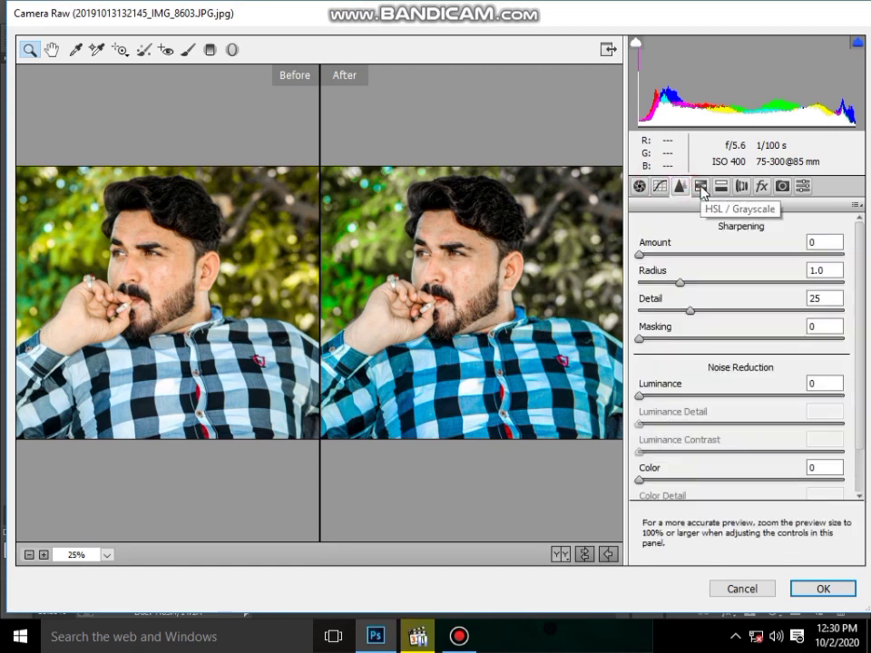
click(646, 395)
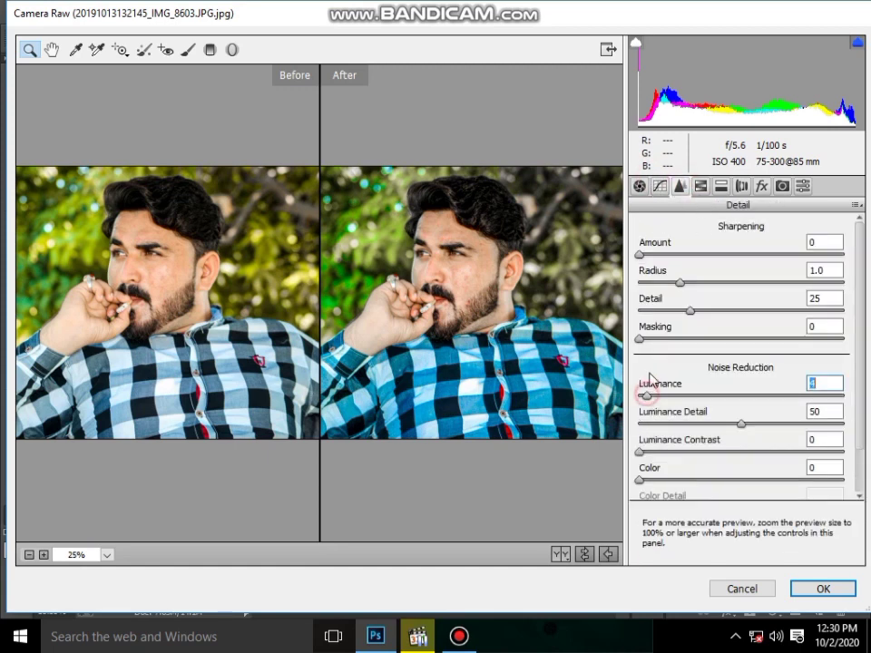
- Review the HSL saturation and luminance values, then add a -6 post-crop vignette
click(699, 187)
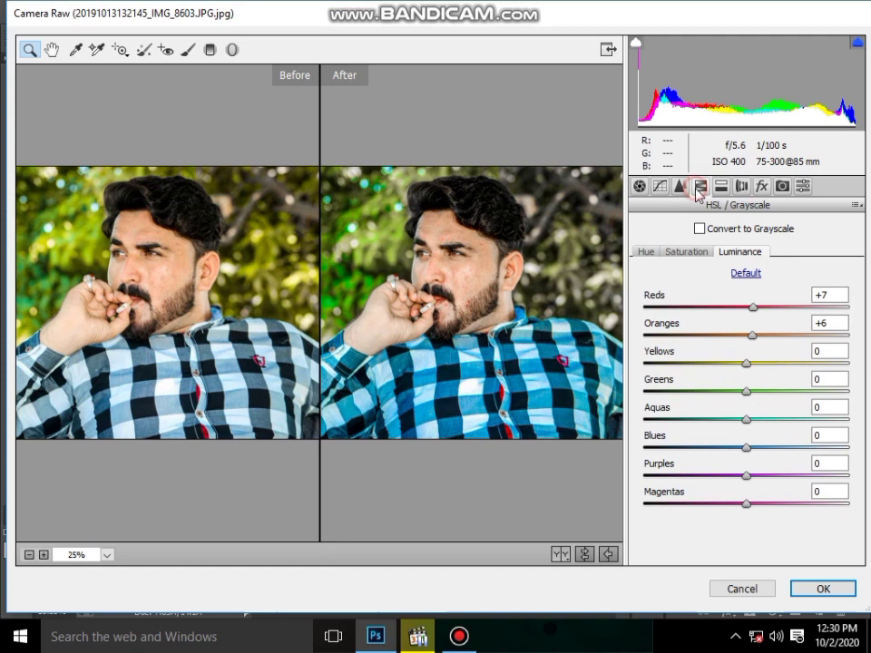
click(705, 253)
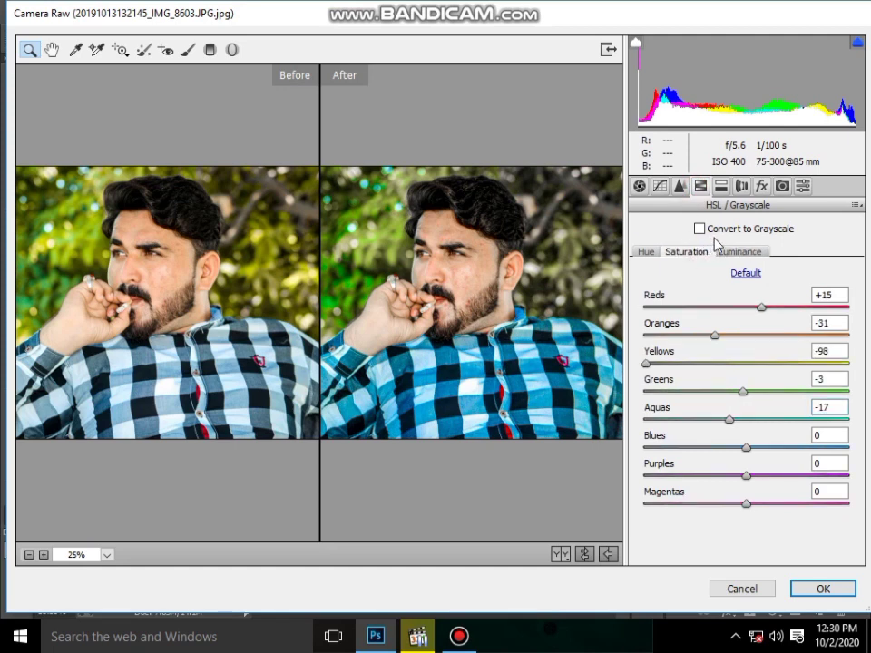
click(733, 254)
click(762, 187)
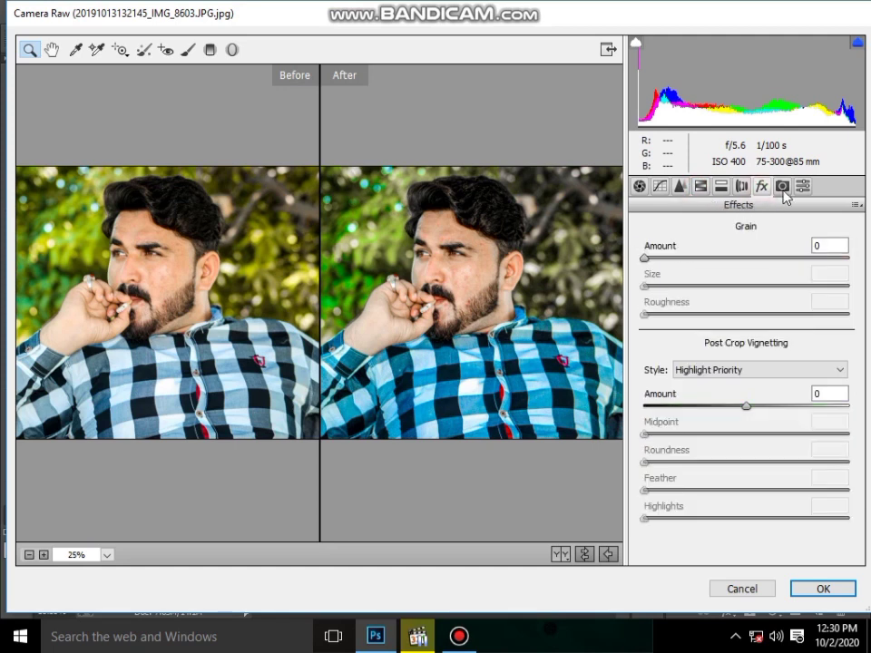
drag(746, 405, 740, 407)
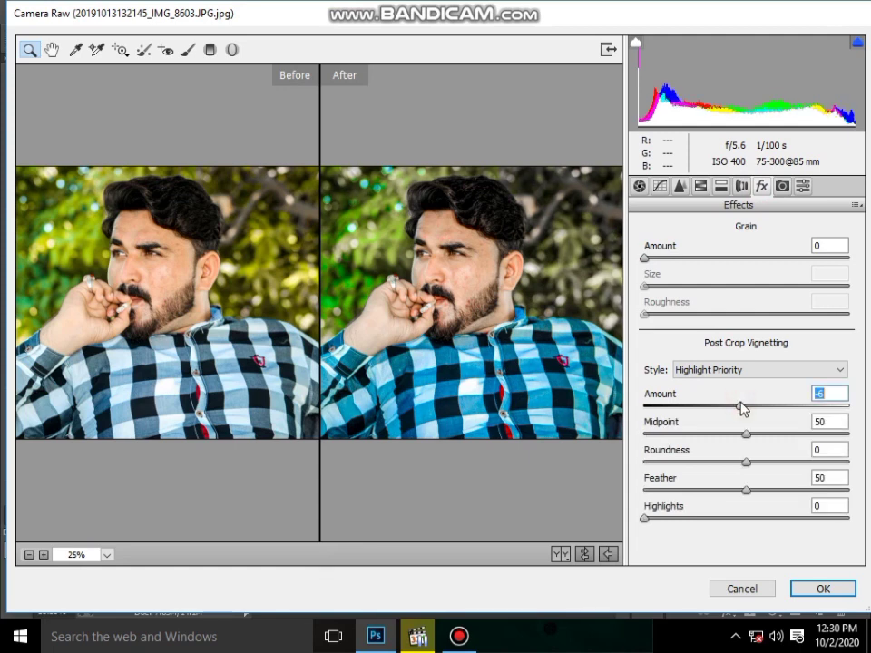
- Raise Blue Primary Saturation to +6 and trim Oranges saturation to -35
click(781, 187)
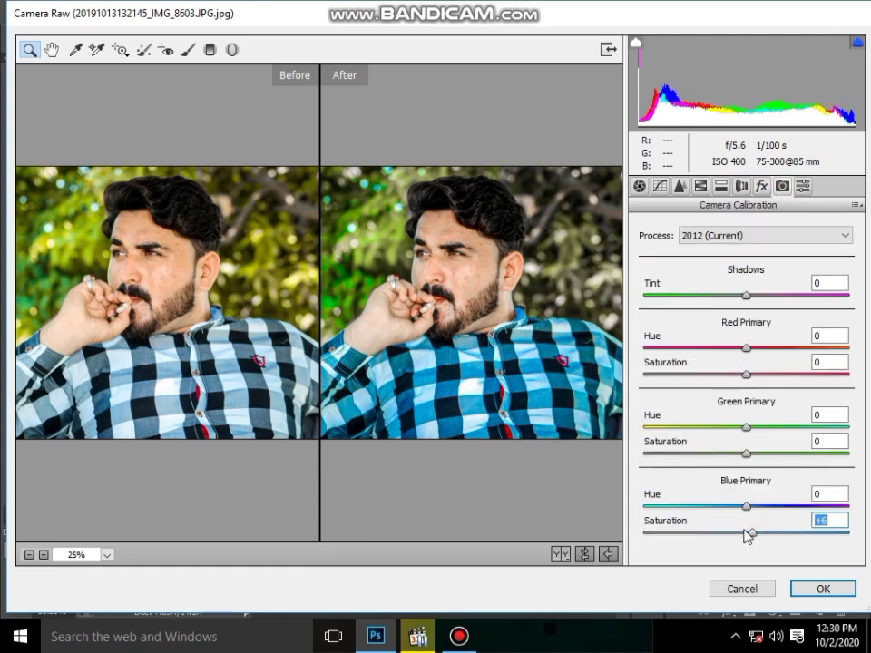
click(722, 186)
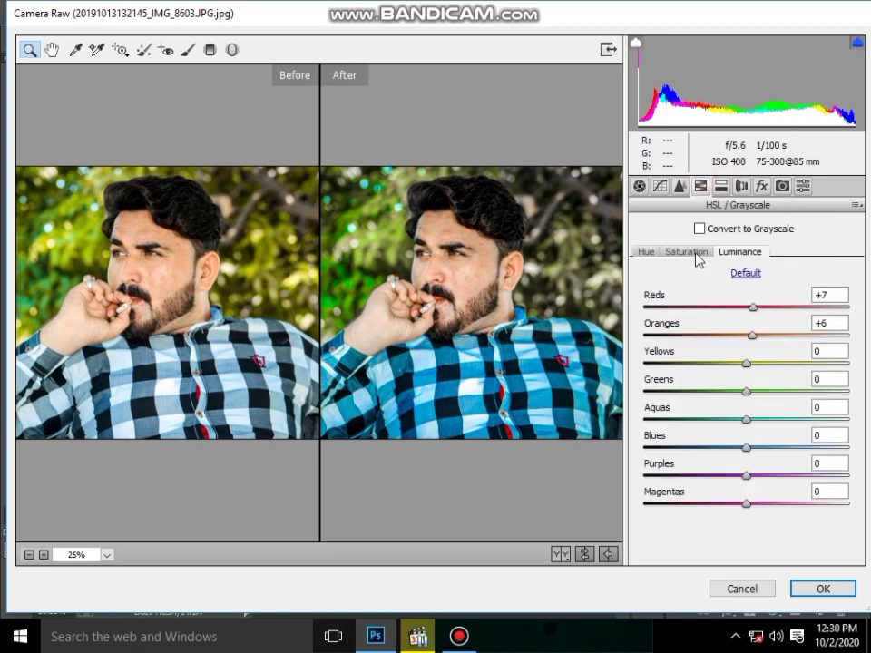
click(686, 251)
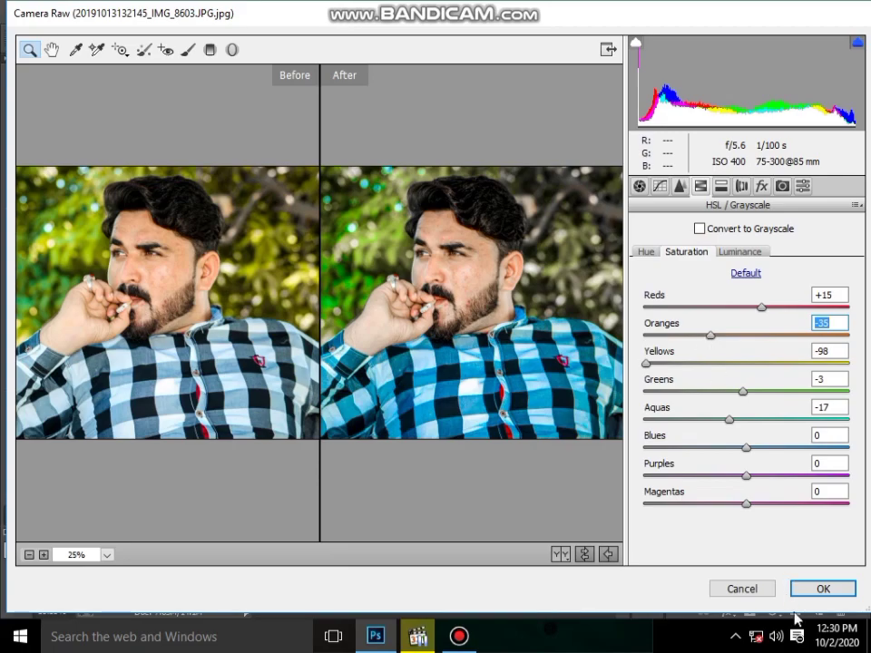
click(822, 588)
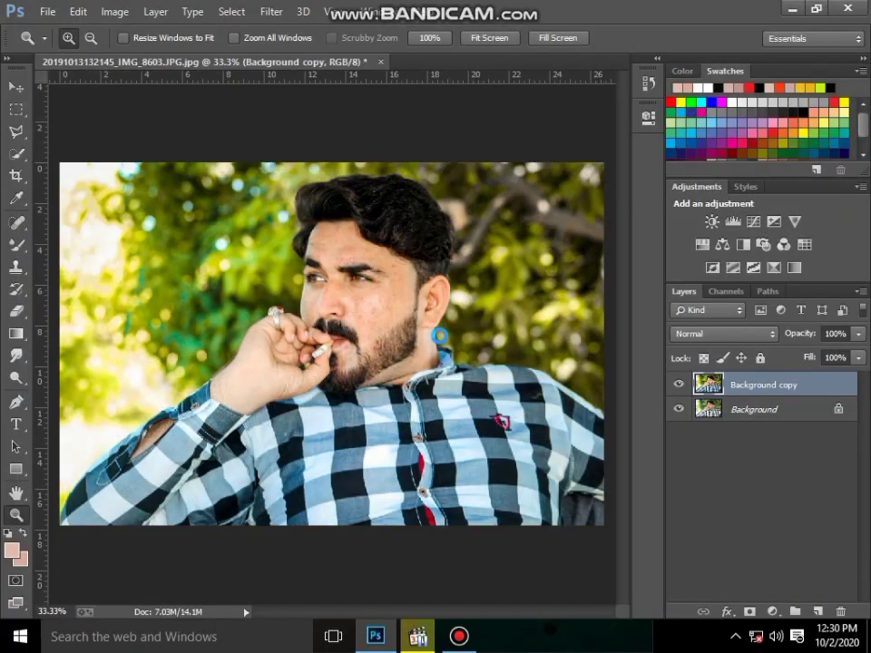
click(381, 296)
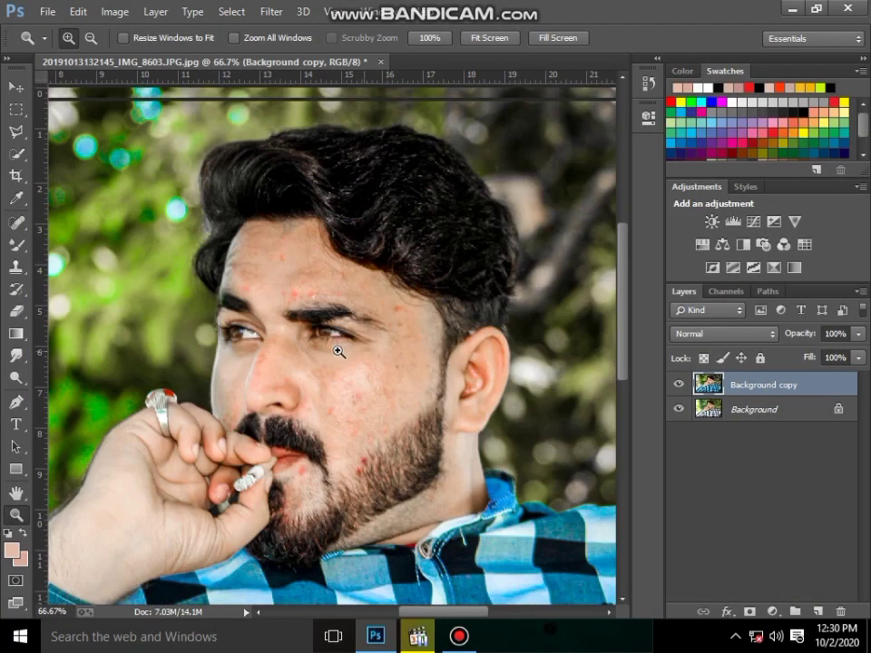
click(304, 351)
right_click(418, 350)
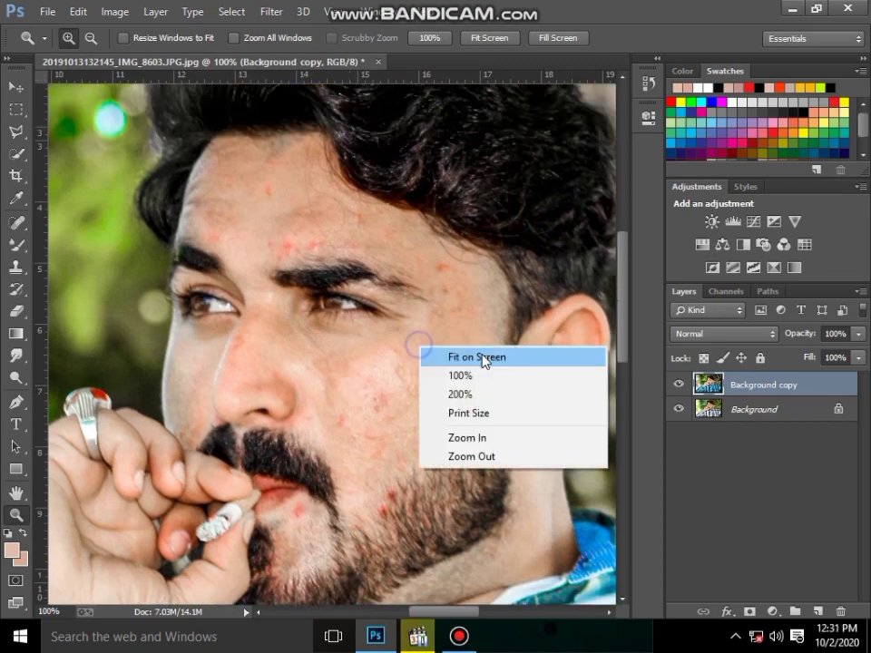
click(458, 356)
click(680, 385)
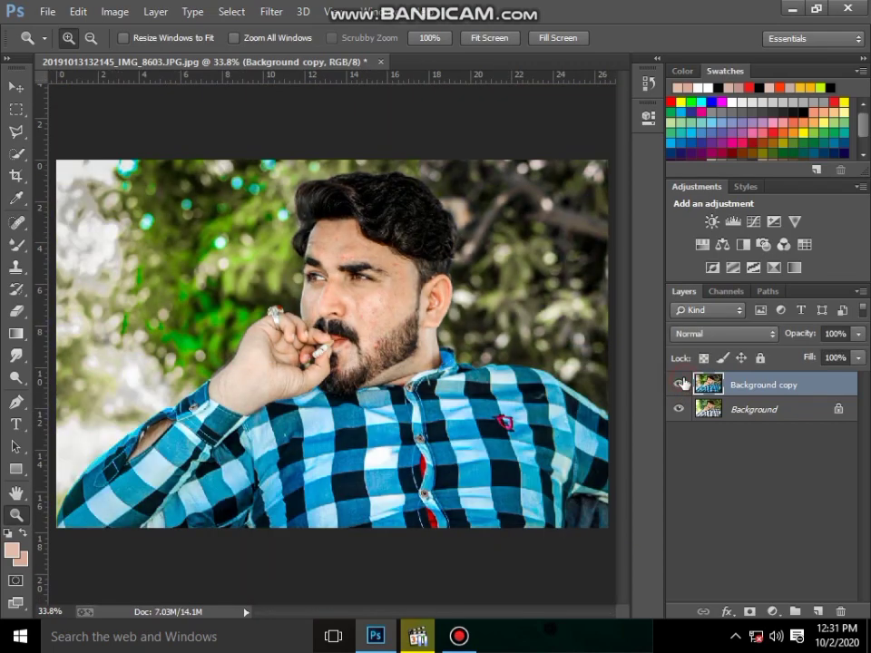
click(678, 386)
click(678, 386)
click(364, 283)
click(337, 239)
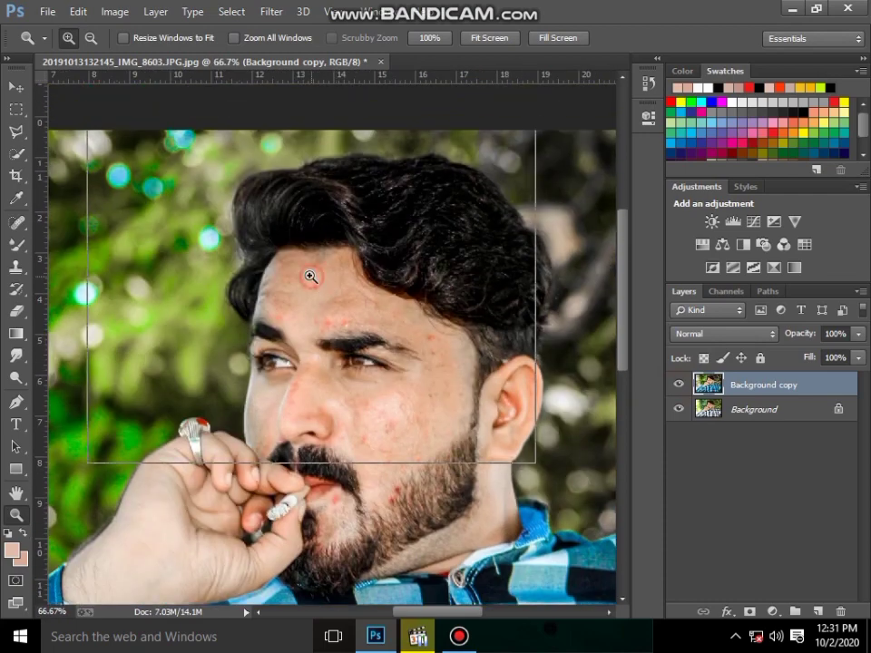
click(304, 287)
right_click(318, 313)
- Compare the edit with the original, then duplicate Background copy as Background copy 2
click(389, 335)
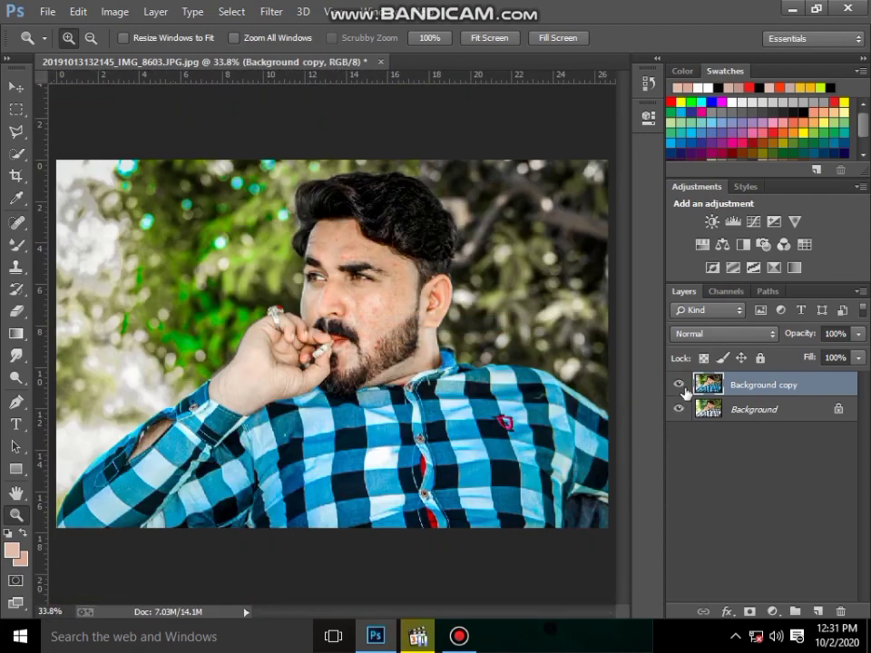
click(679, 385)
click(759, 415)
click(707, 385)
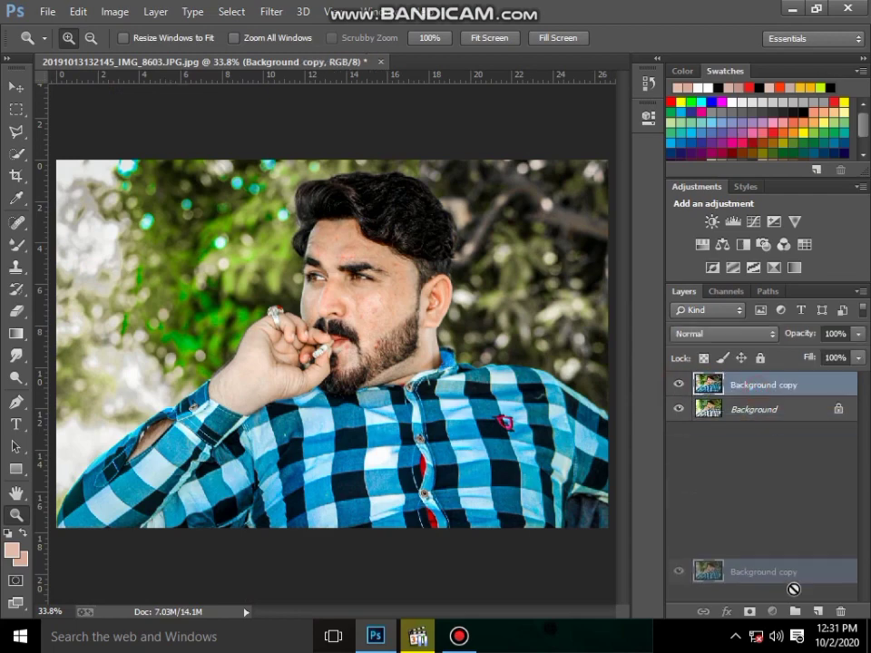
drag(754, 393, 817, 612)
- Zoom in on the brows and forehead to inspect the skin
mouse_move(327, 237)
mouse_down()
mouse_move(345, 249)
mouse_move(278, 284)
mouse_move(307, 289)
mouse_move(252, 373)
mouse_up()
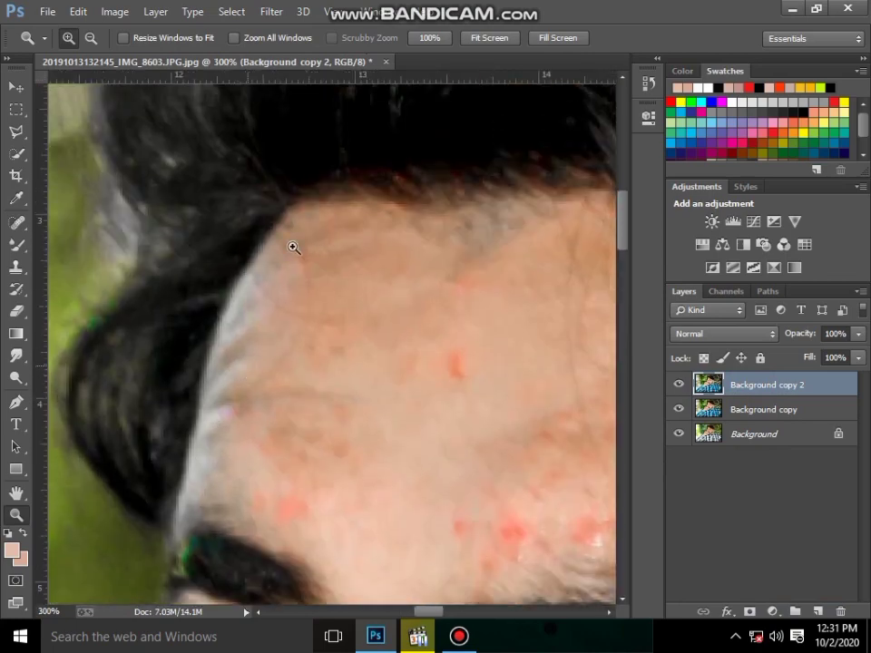
right_click(341, 327)
click(382, 339)
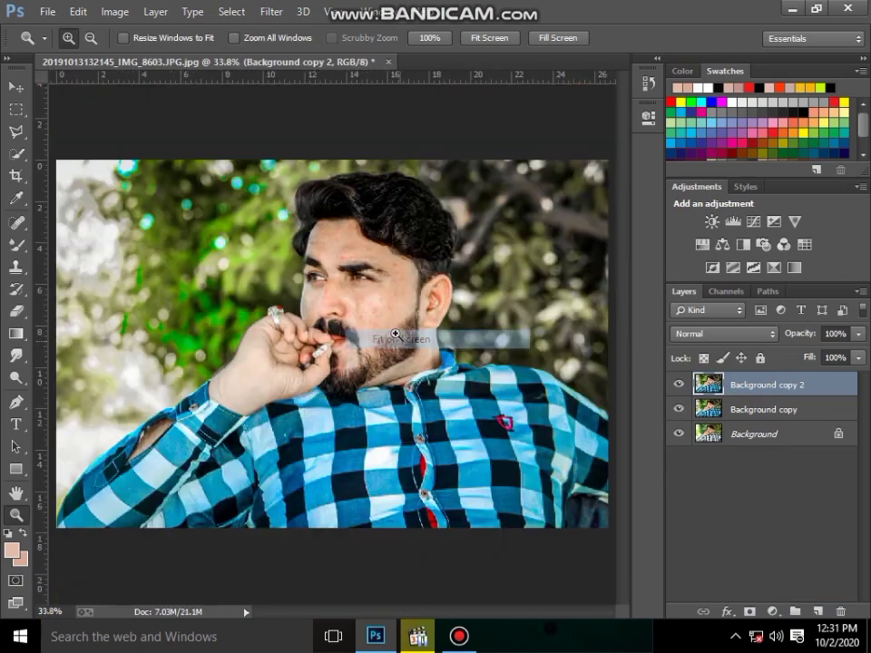
click(345, 275)
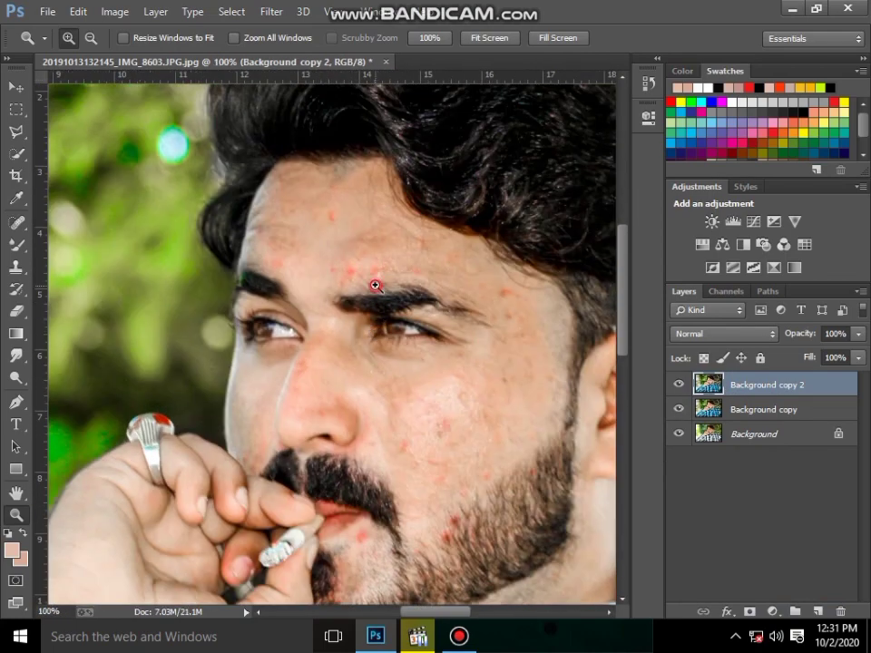
click(375, 286)
scroll(66, 352, up, 2)
scroll(66, 352, up, 1)
- Select the Spot Healing Brush and shrink its size to 17 px
click(17, 223)
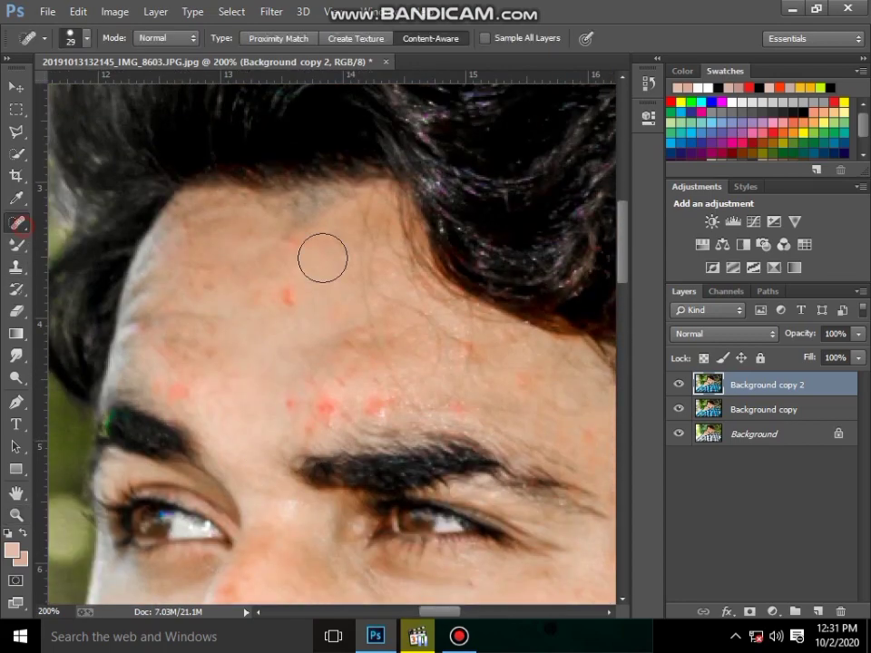
right_click(279, 295)
drag(336, 332, 317, 331)
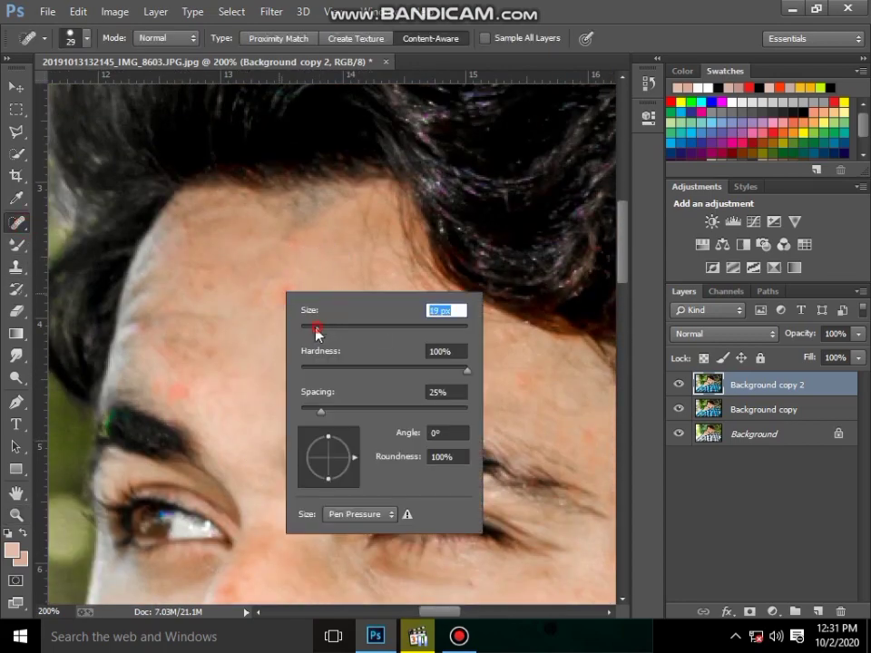
click(283, 283)
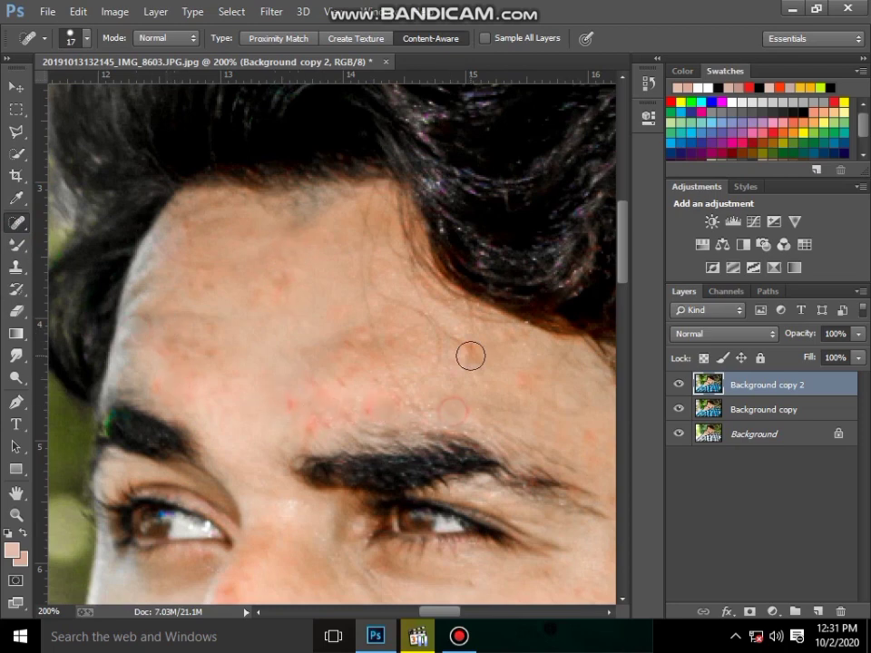
- Spot-heal the red blemishes on the forehead, temple and cheeks while moving around the face
scroll(321, 373, down, 3)
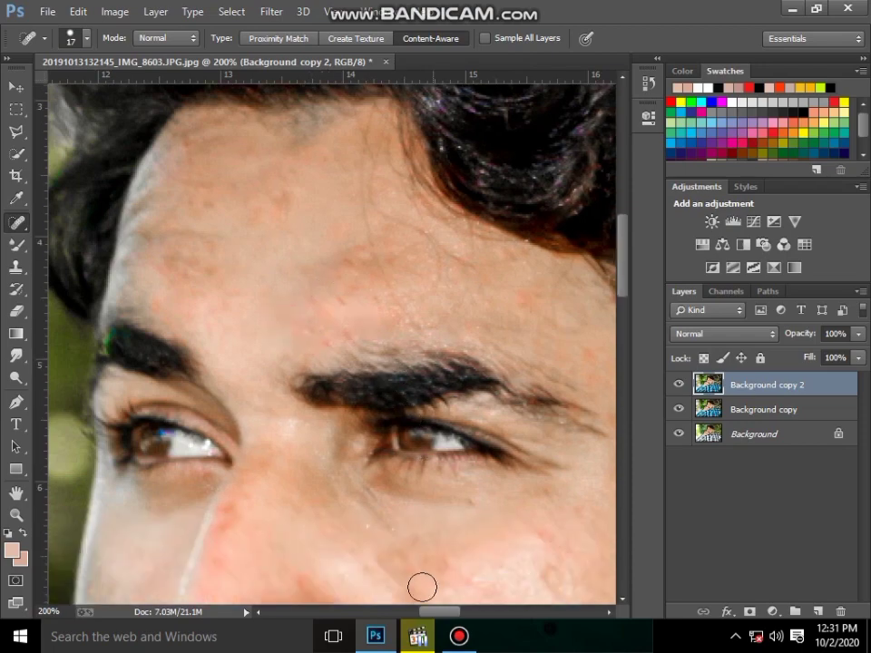
drag(453, 615, 482, 615)
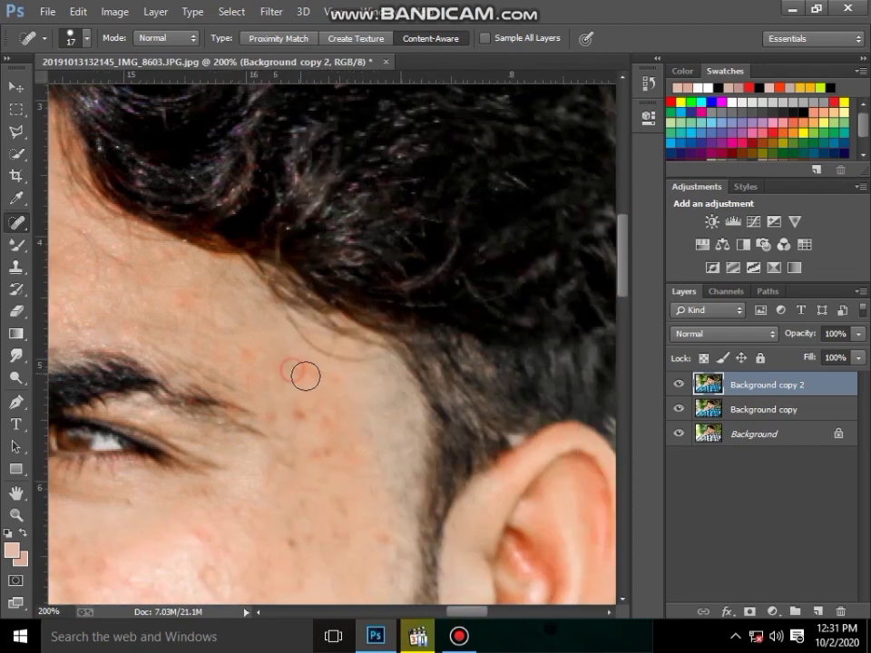
scroll(300, 364, down, 8)
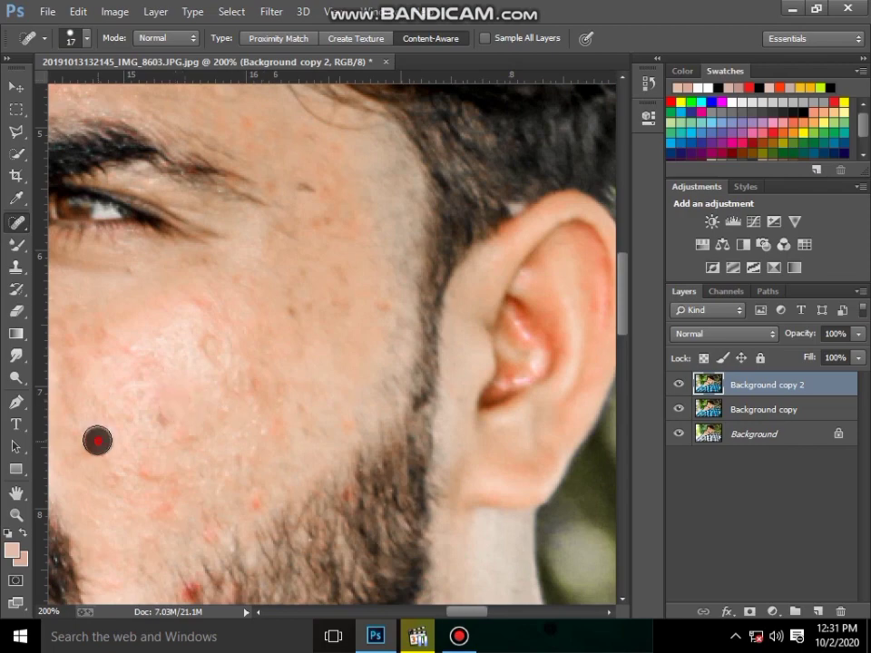
scroll(145, 462, down, 4)
scroll(343, 335, up, 2)
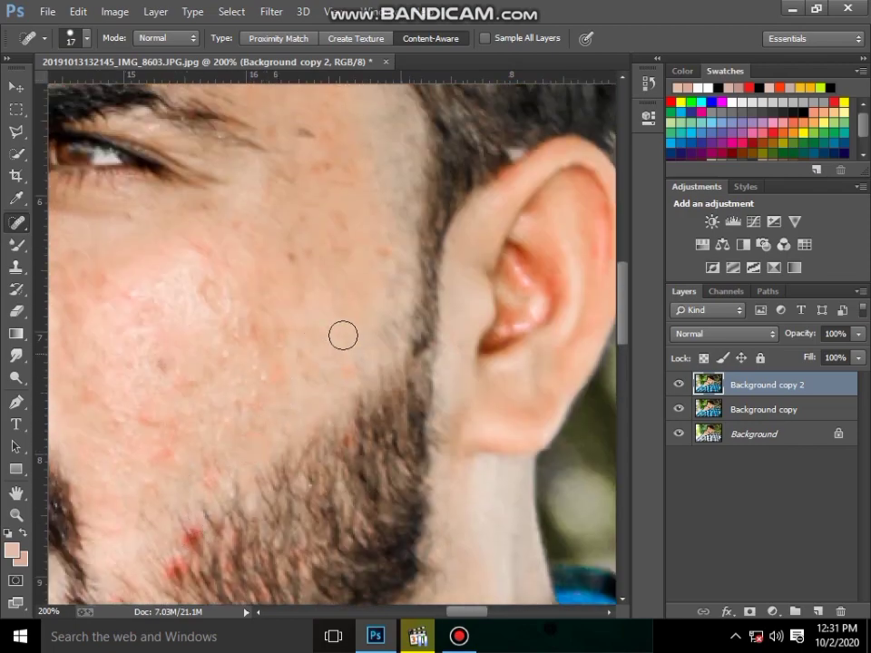
scroll(344, 224, up, 5)
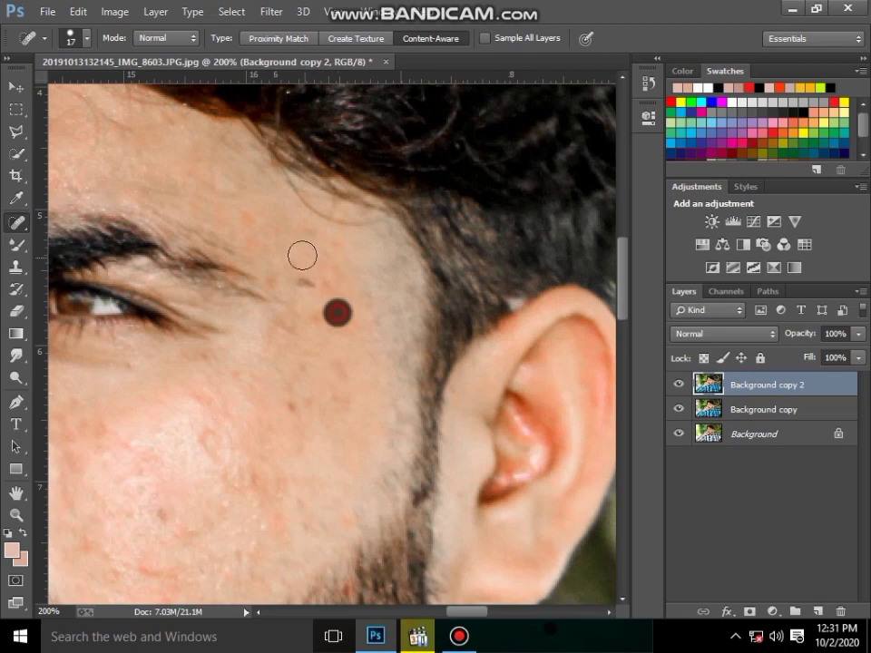
scroll(309, 282, down, 2)
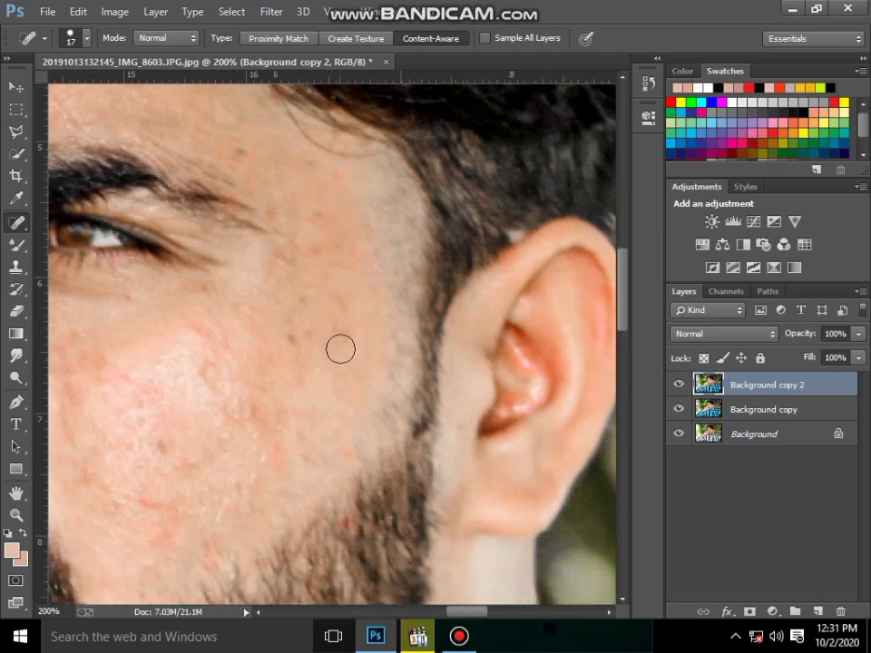
scroll(340, 349, down, 4)
scroll(263, 408, left, 6)
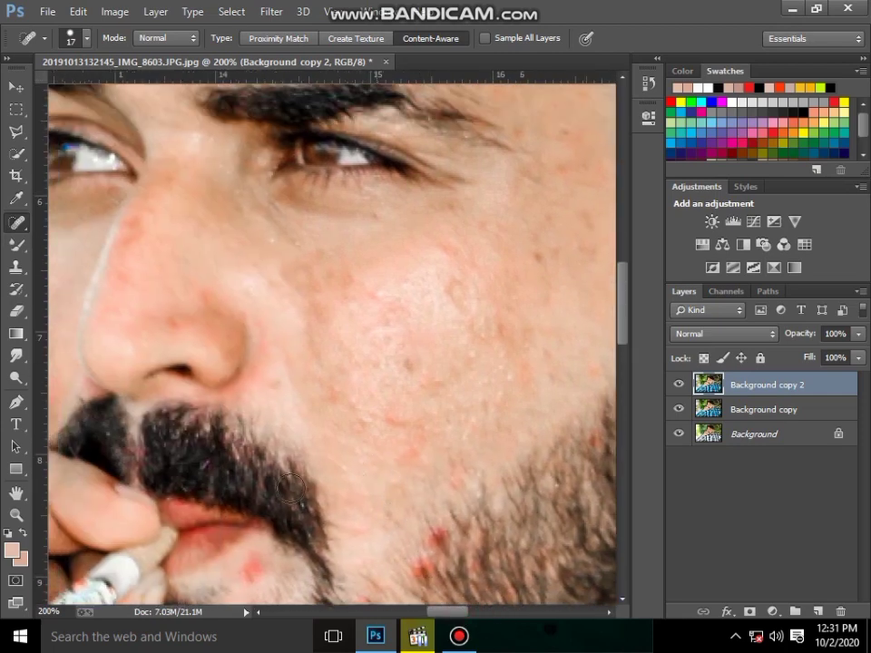
scroll(258, 436, up, 2)
scroll(182, 335, up, 2)
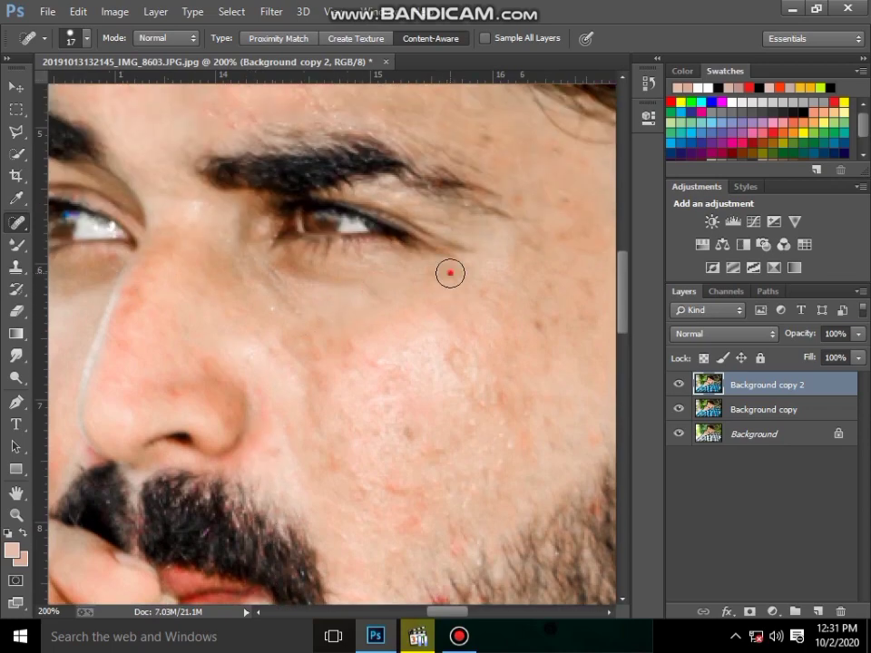
scroll(427, 363, down, 2)
scroll(408, 457, down, 3)
scroll(345, 426, left, 3)
scroll(288, 397, left, 3)
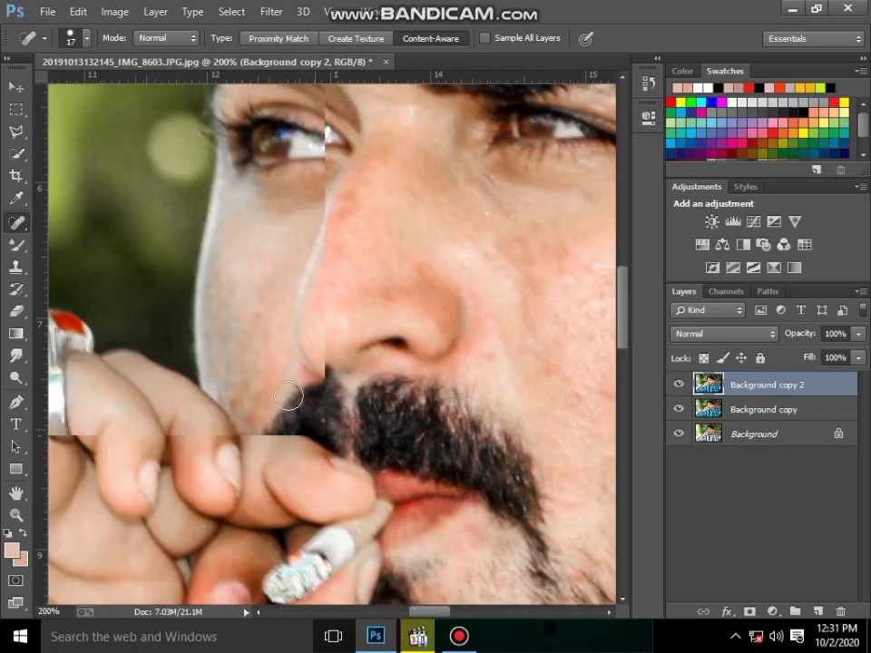
scroll(263, 417, up, 2)
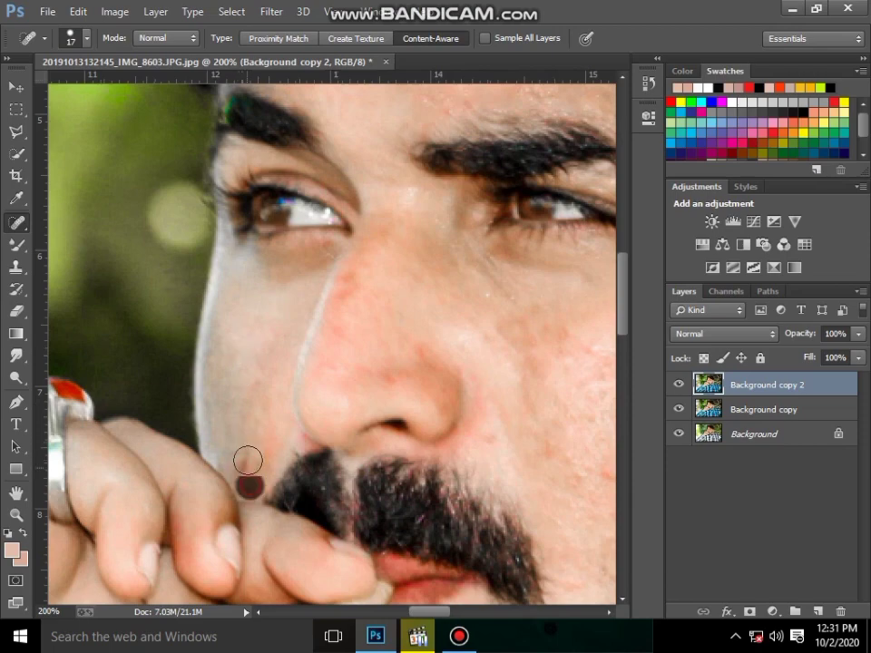
scroll(240, 419, up, 2)
scroll(294, 287, up, 3)
scroll(384, 269, up, 1)
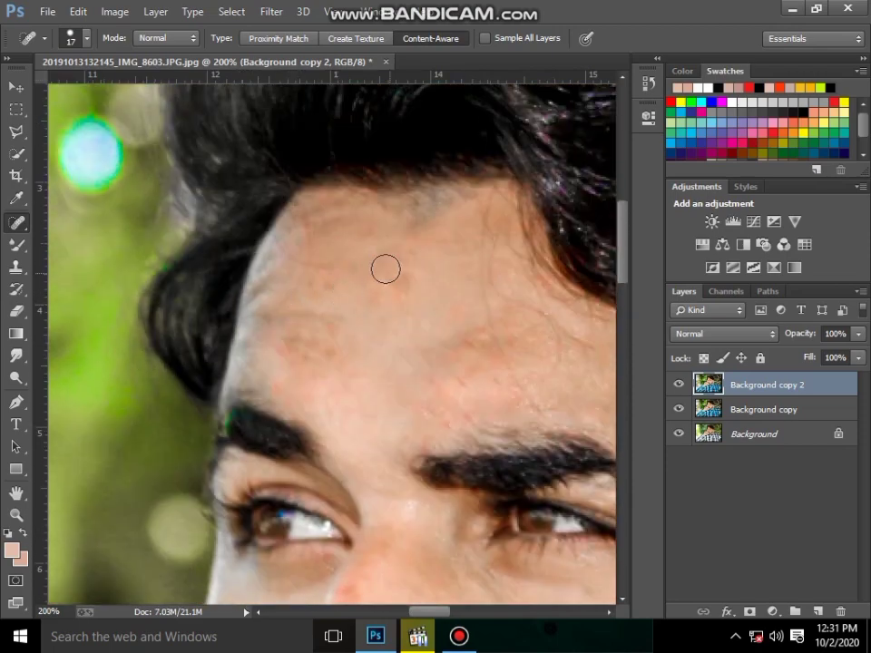
scroll(238, 309, down, 1)
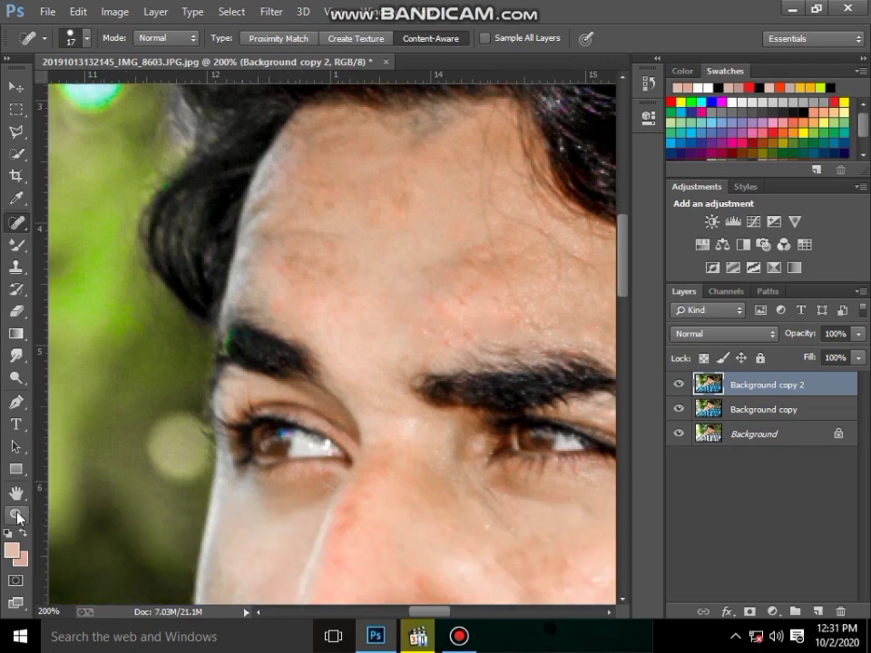
key(z)
right_click(345, 278)
- Fit the image on screen, then zoom in to a close-up of the face
click(363, 289)
click(359, 287)
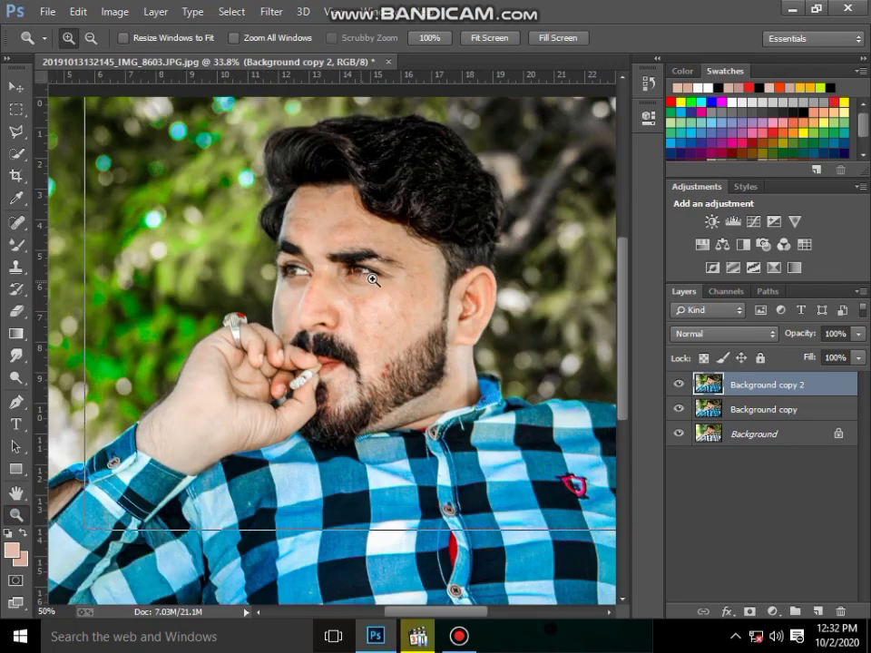
click(327, 288)
click(390, 255)
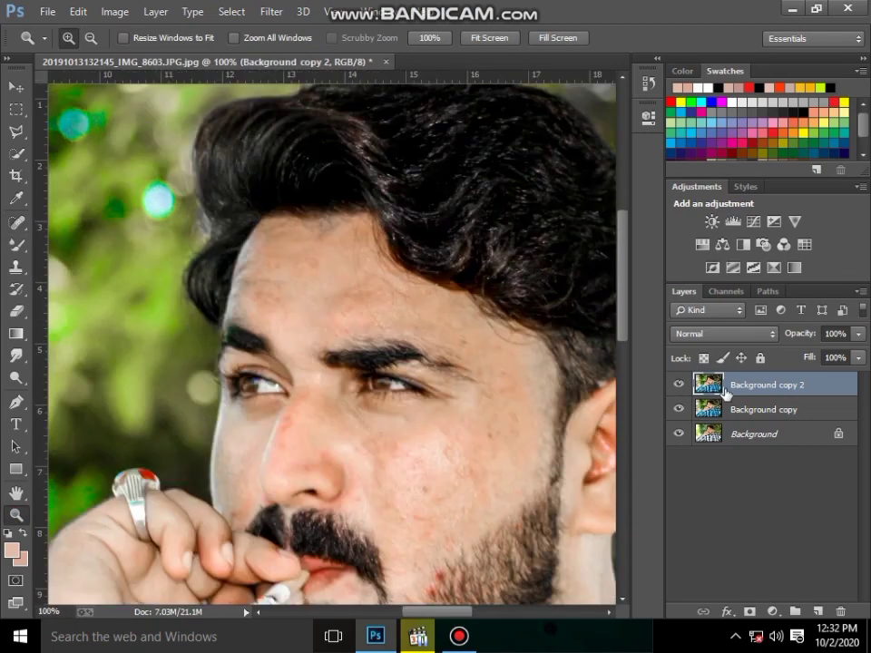
- Apply a 3.3-pixel High Pass filter and blend the layer in Vivid Light
click(268, 14)
mouse_move(372, 328)
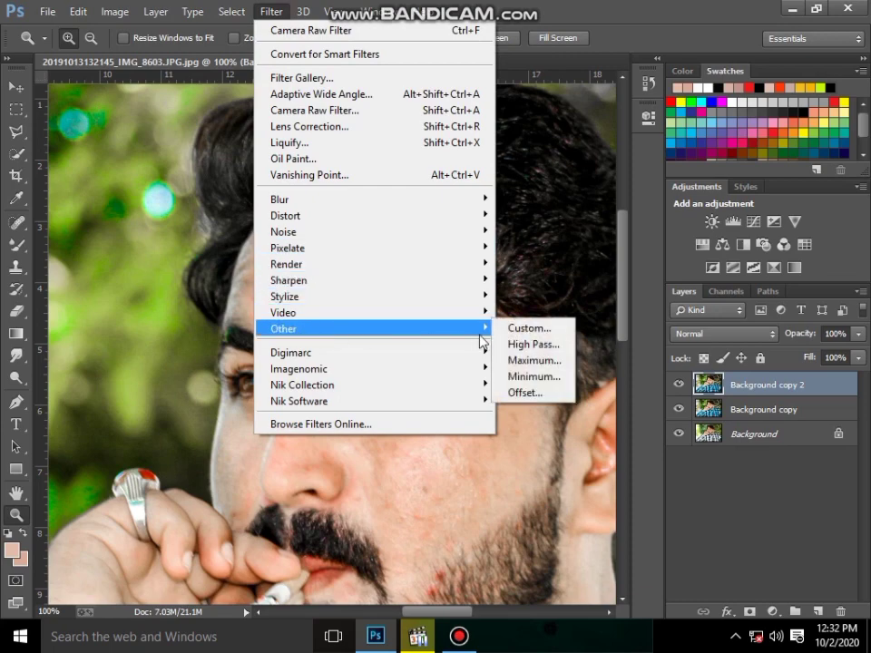
click(533, 344)
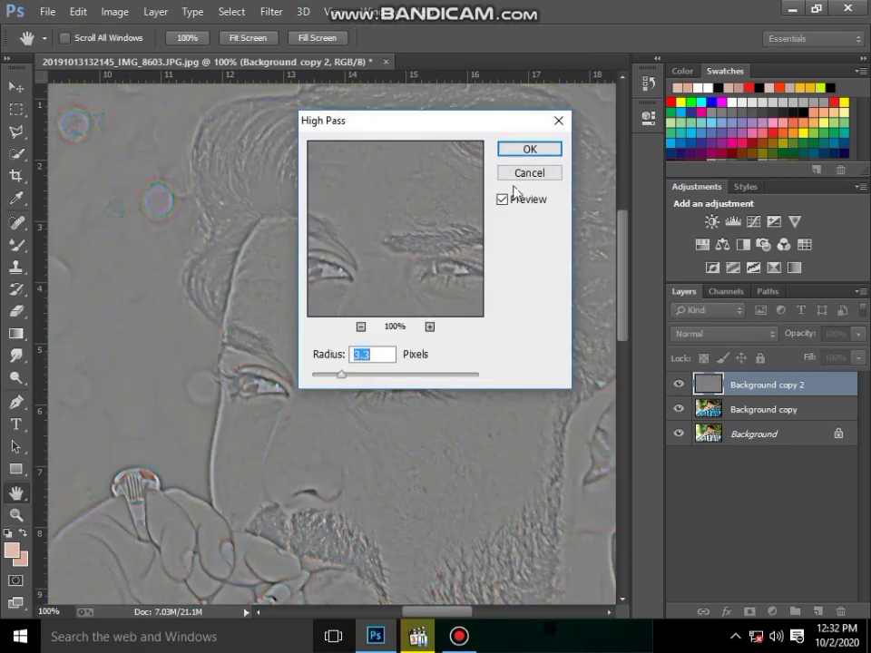
click(541, 152)
click(717, 341)
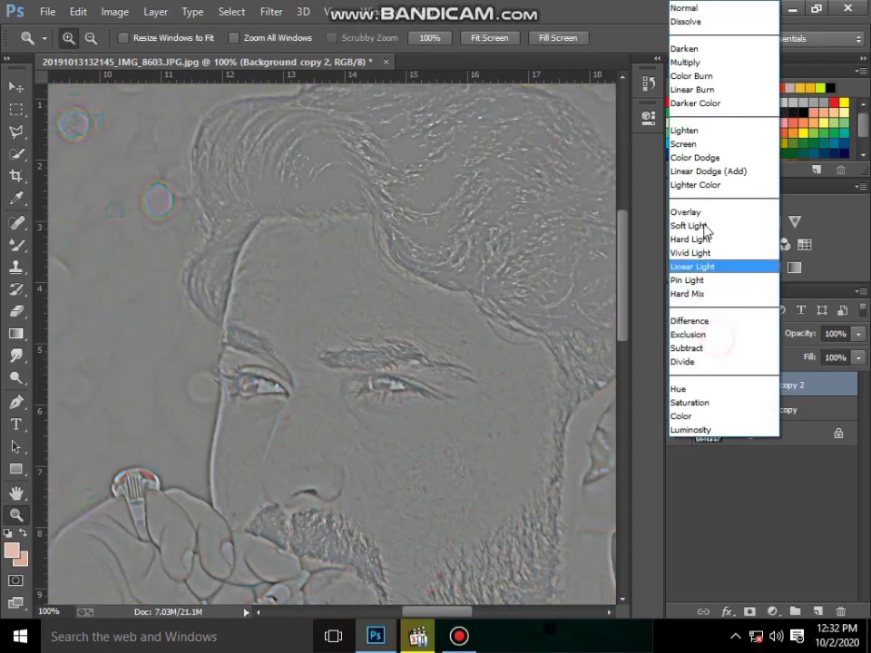
click(704, 254)
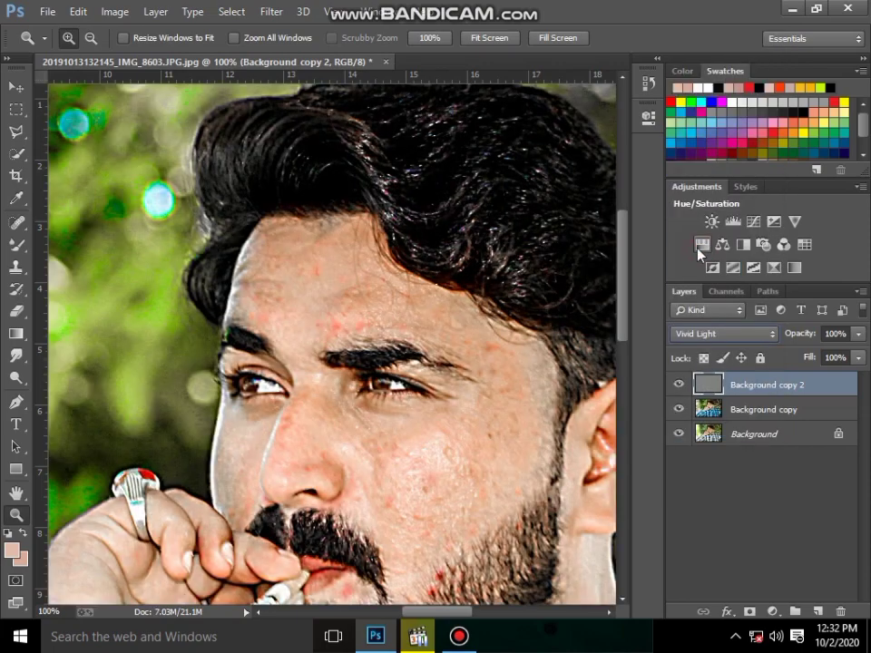
- On the Background copy layer, set the Mixer Brush to 38 px
click(728, 416)
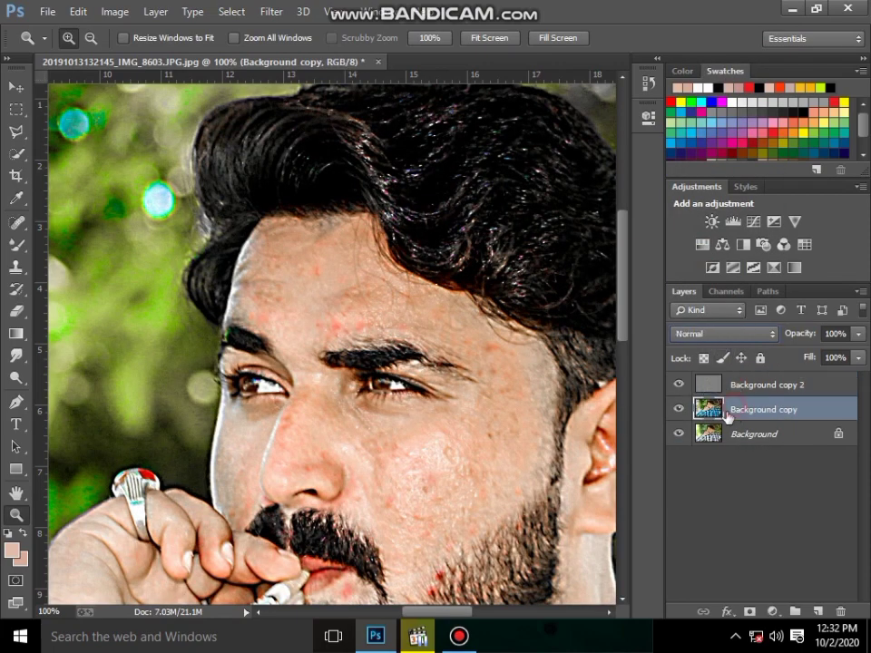
click(274, 299)
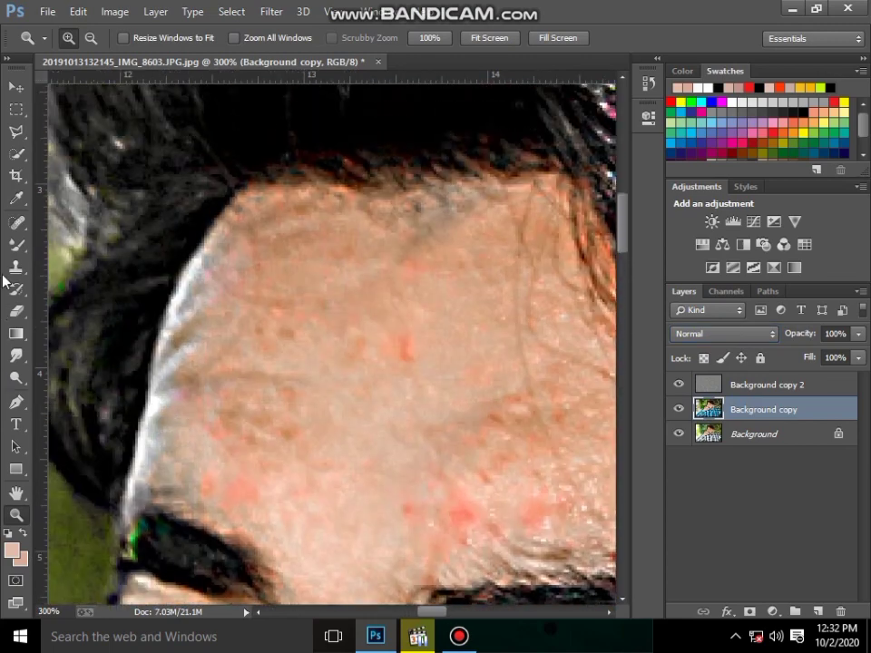
click(17, 245)
scroll(194, 256, down, 2)
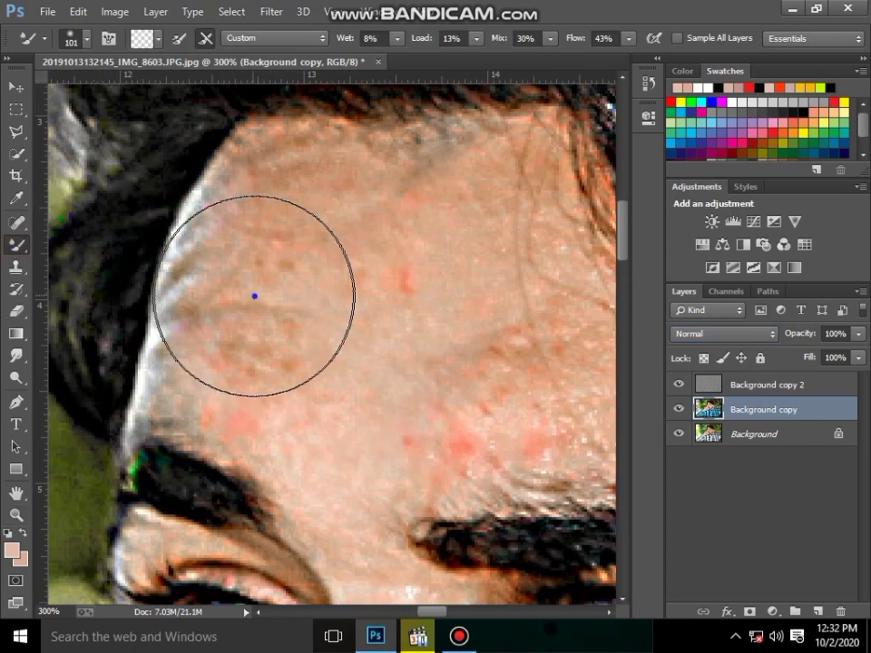
right_click(261, 296)
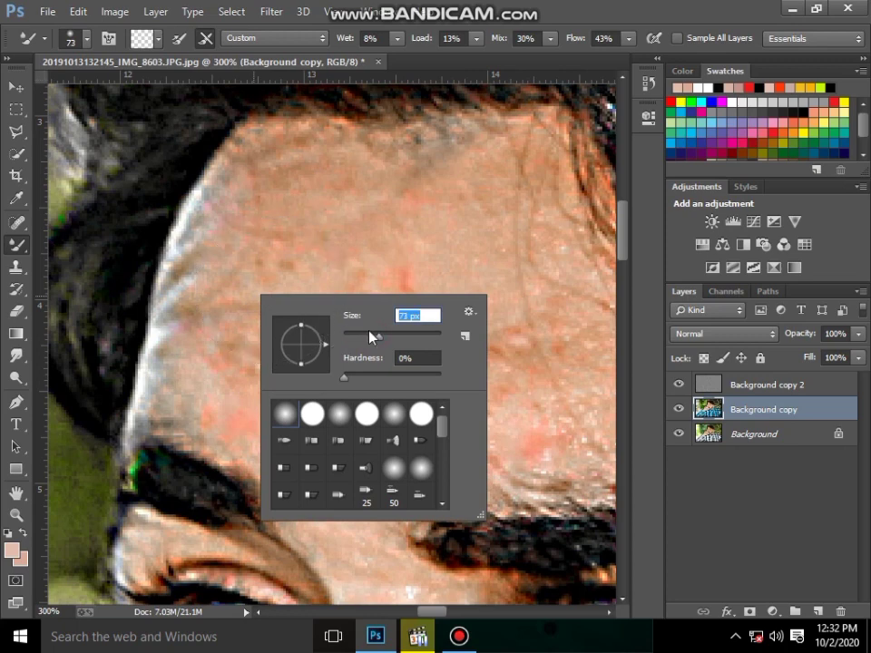
click(322, 264)
right_click(339, 341)
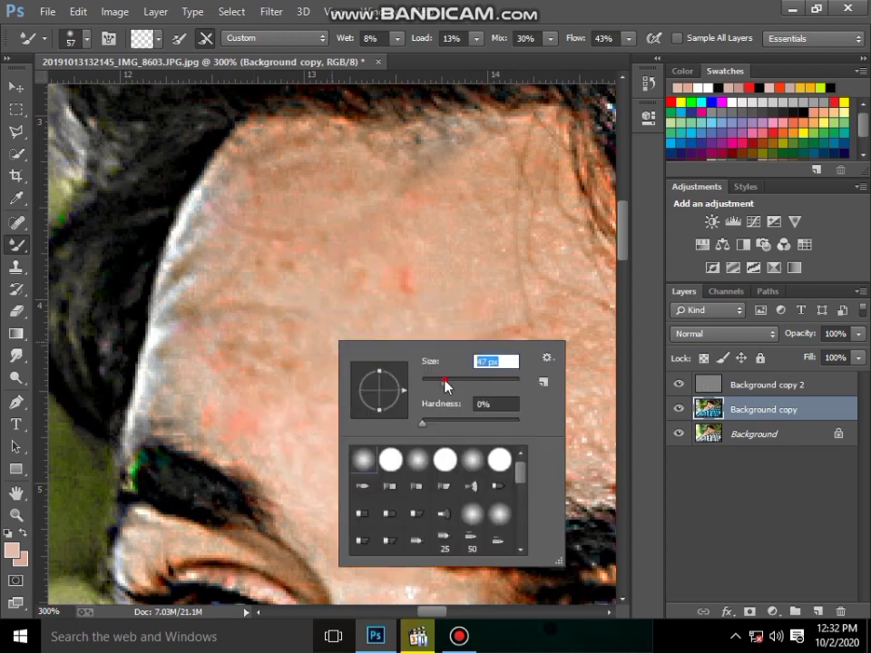
click(303, 356)
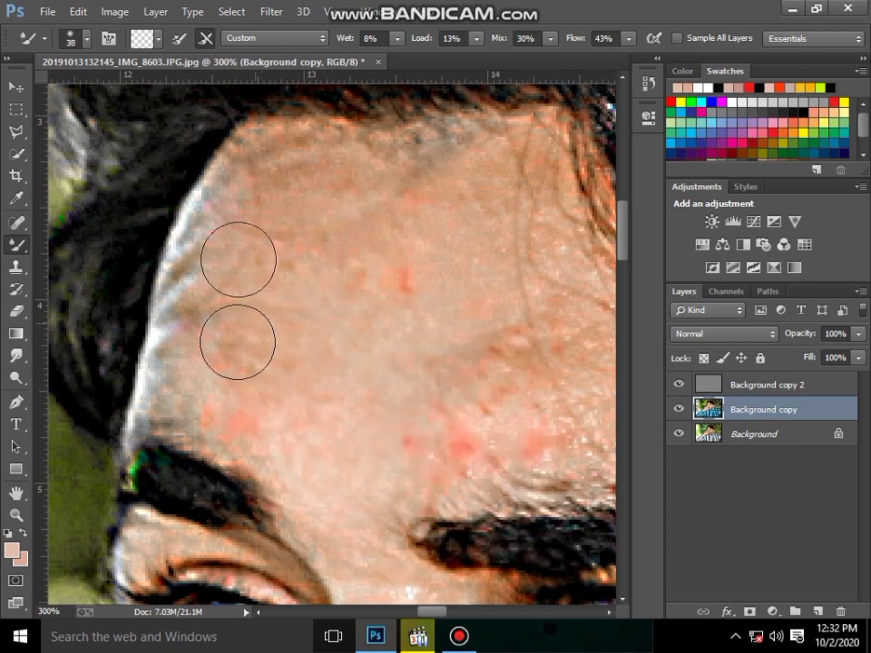
- Blend the bright hairline edge and the skin across the upper and middle forehead
drag(226, 246, 199, 340)
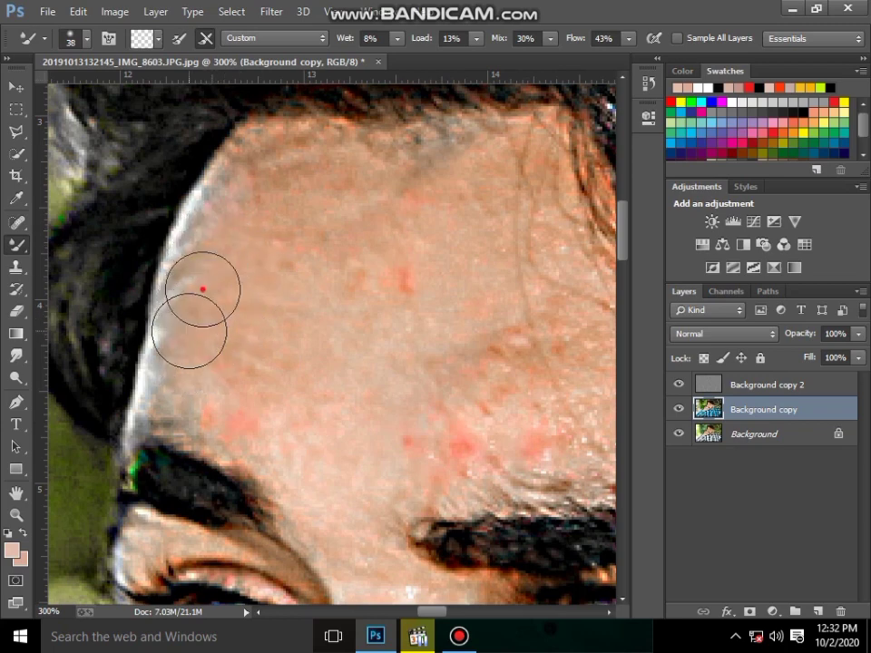
drag(215, 209, 175, 369)
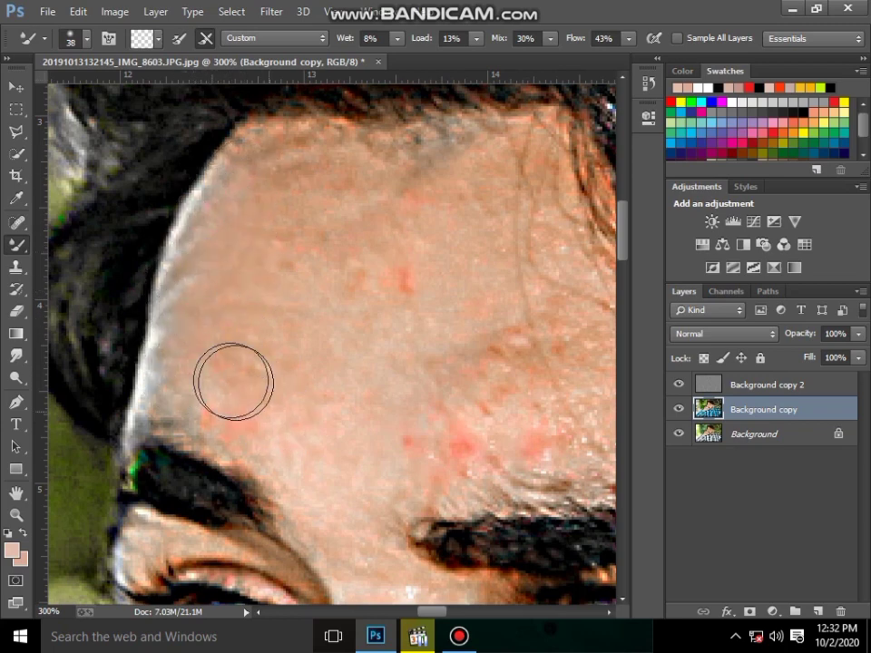
drag(241, 191, 188, 336)
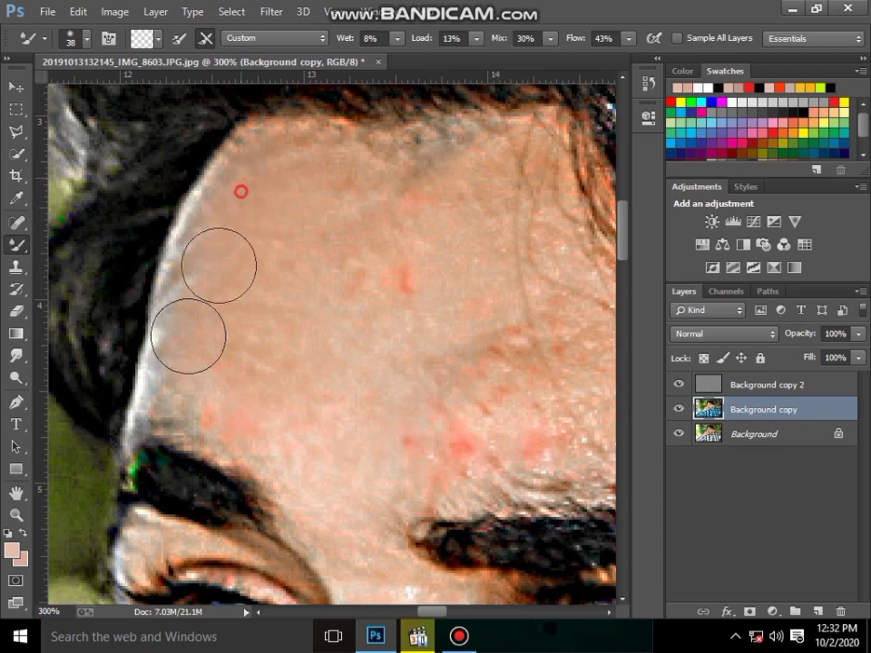
click(380, 300)
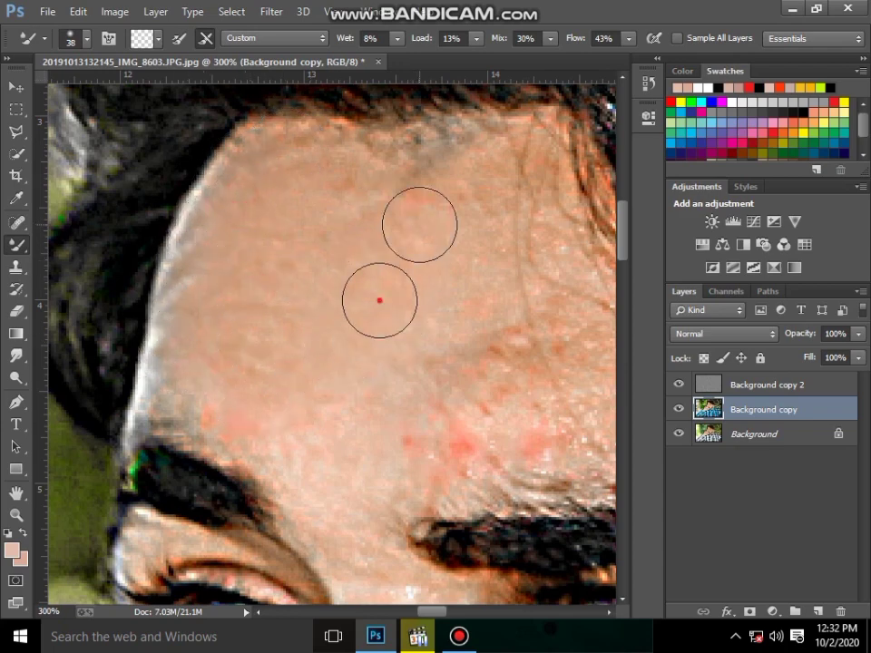
drag(322, 445, 237, 291)
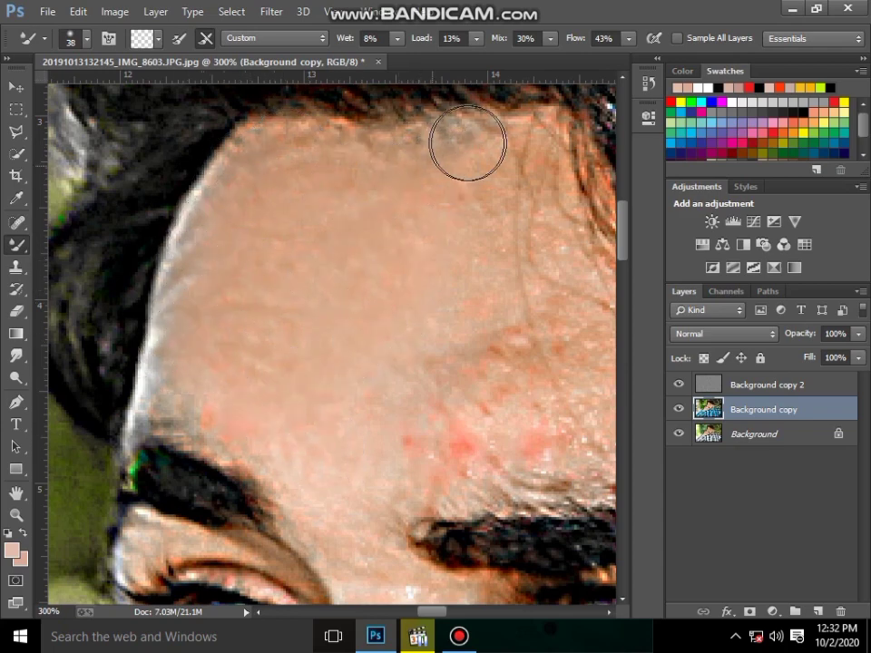
drag(448, 153, 478, 160)
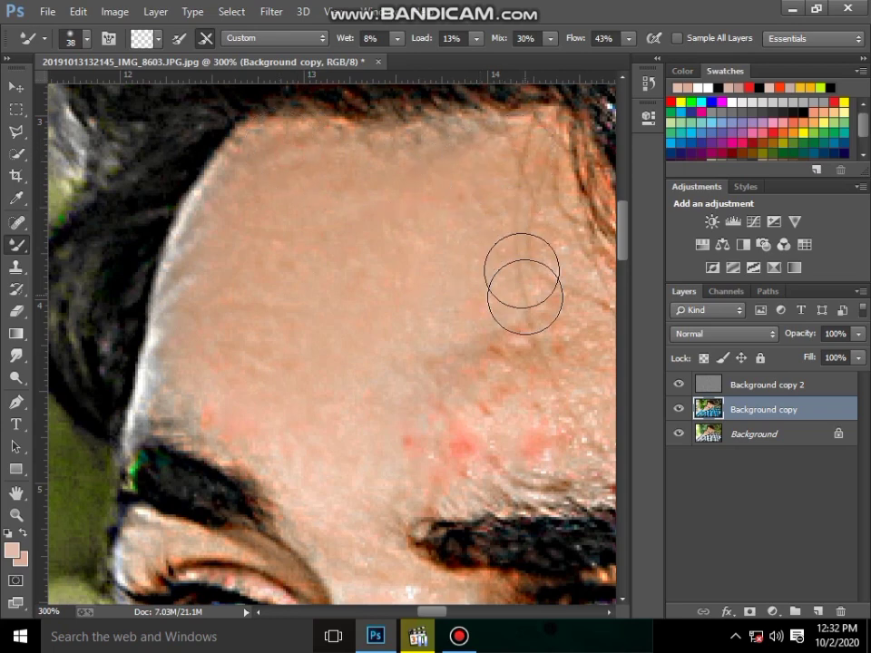
- Dab away the red blemishes above the brow and remaining spots across the forehead
drag(462, 346, 445, 427)
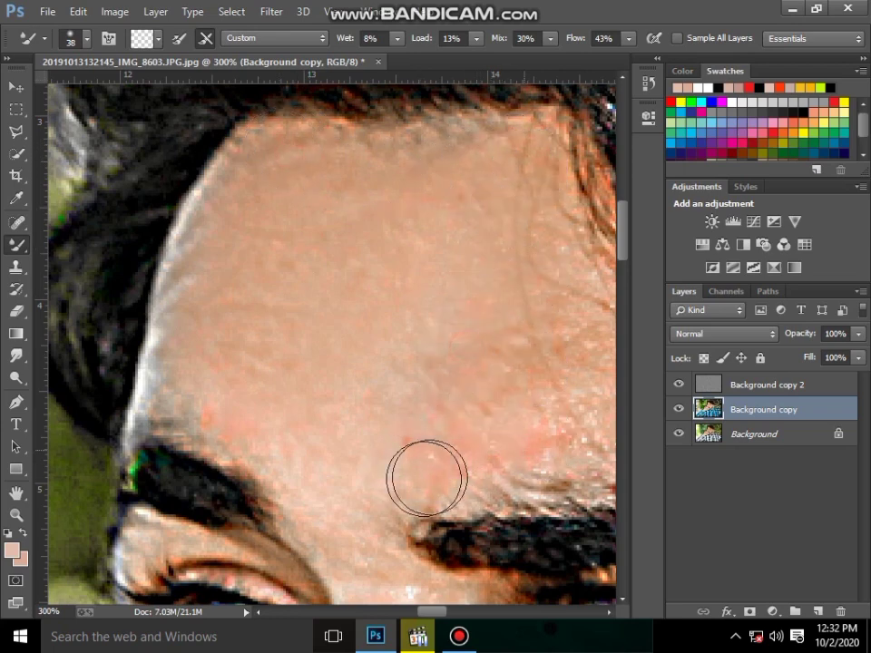
click(450, 423)
click(352, 292)
click(245, 237)
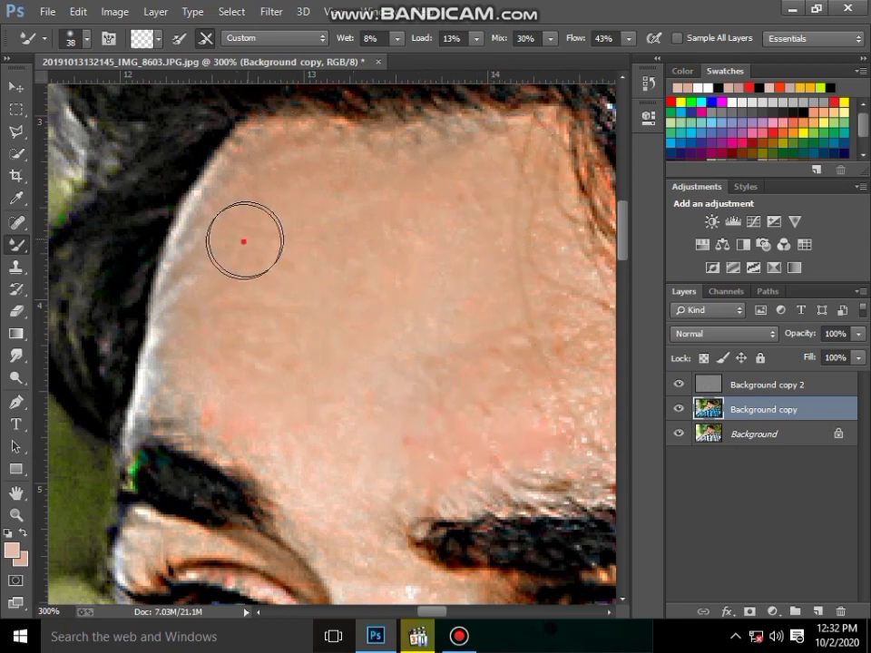
click(230, 215)
click(263, 182)
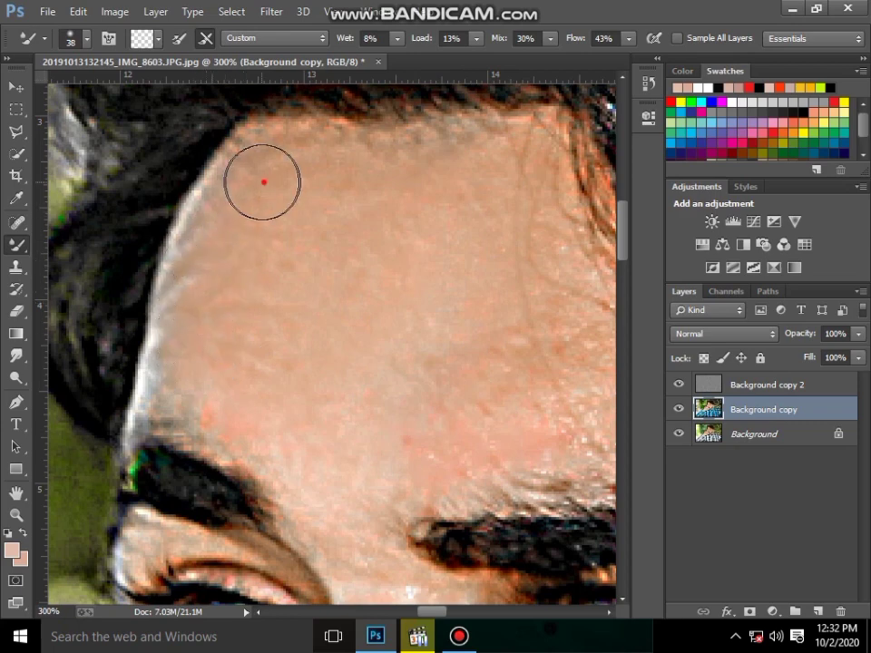
click(558, 341)
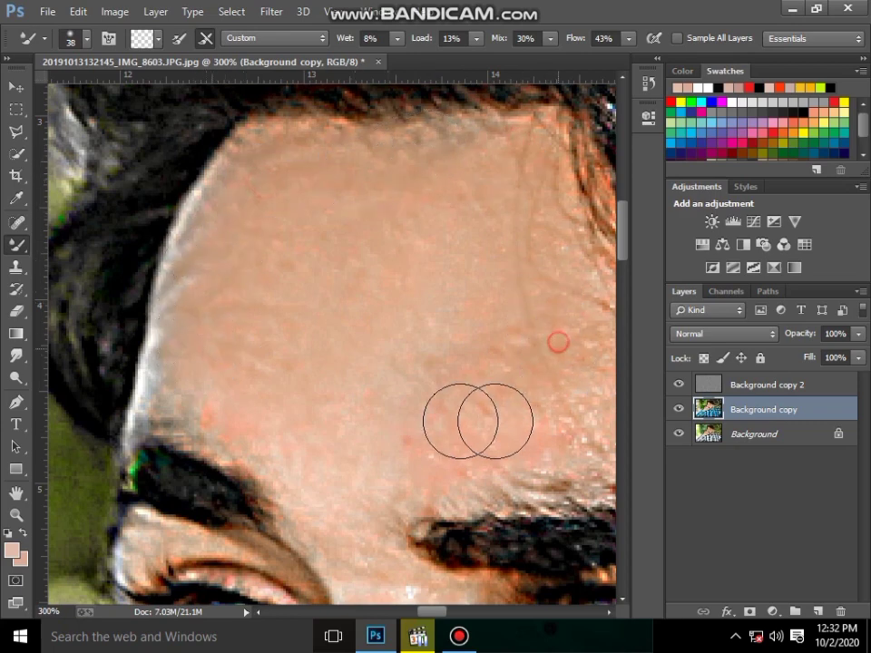
scroll(427, 476, down, 3)
- Fit the photo on screen, then zoom to 200% around the eyebrow
click(16, 515)
right_click(361, 302)
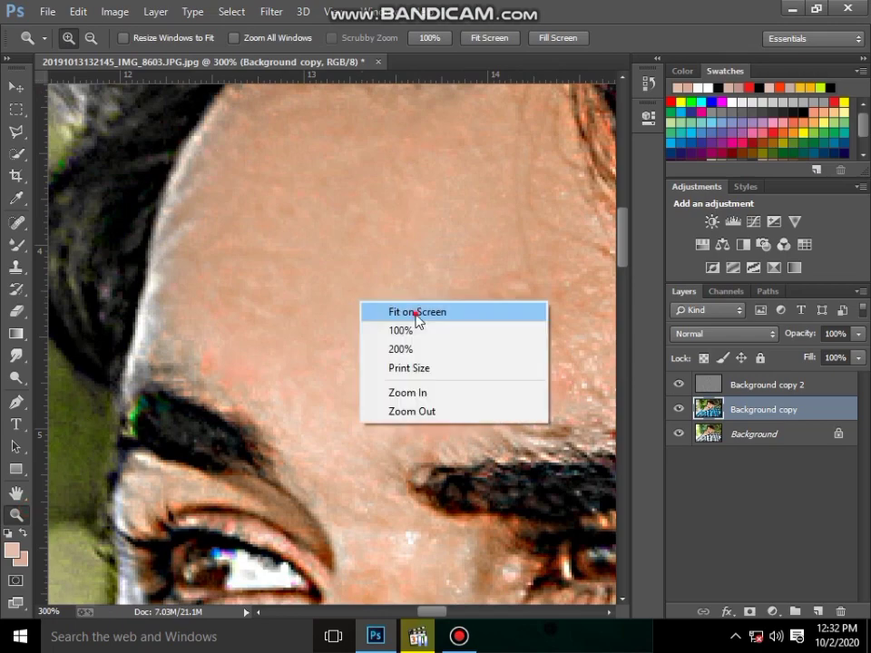
click(413, 312)
click(357, 283)
click(355, 287)
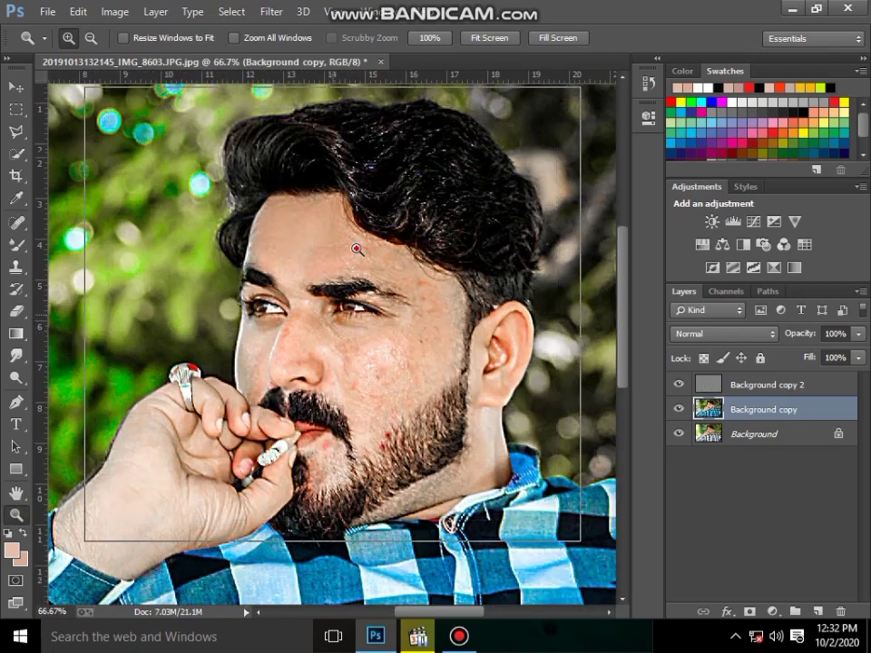
scroll(381, 309, up, 2)
scroll(408, 330, up, 1)
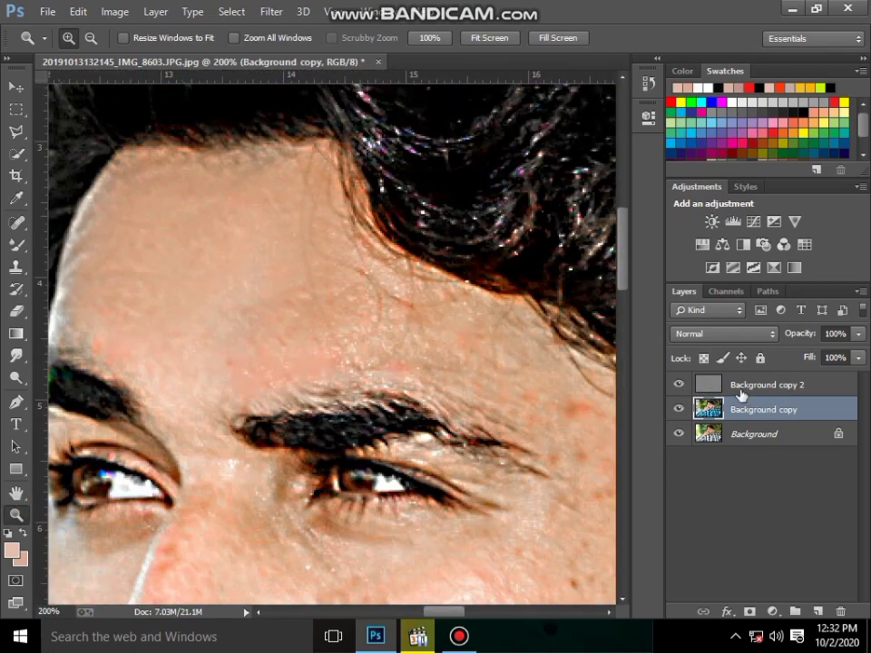
- Select the Background copy 2 High Pass layer and delete it, confirming Yes
click(743, 390)
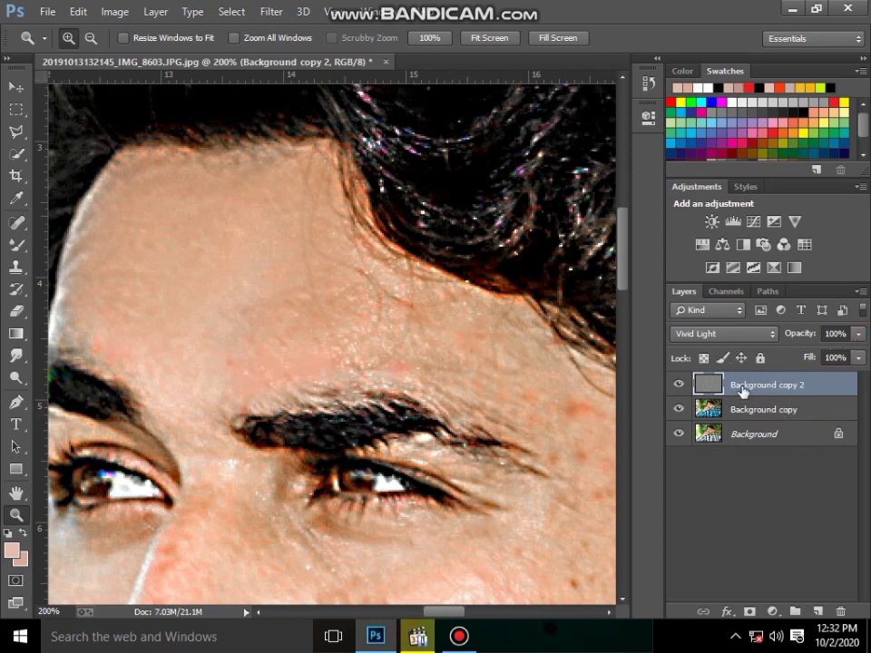
click(840, 611)
click(270, 224)
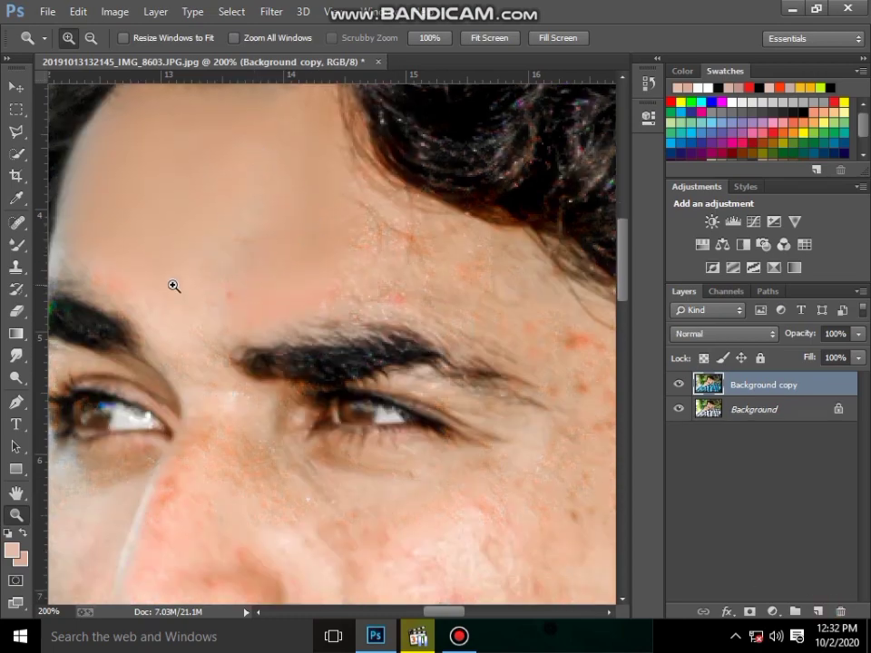
- With the Mixer Brush, blend forehead skin spots over toward the right brow
scroll(173, 286, up, 3)
click(16, 243)
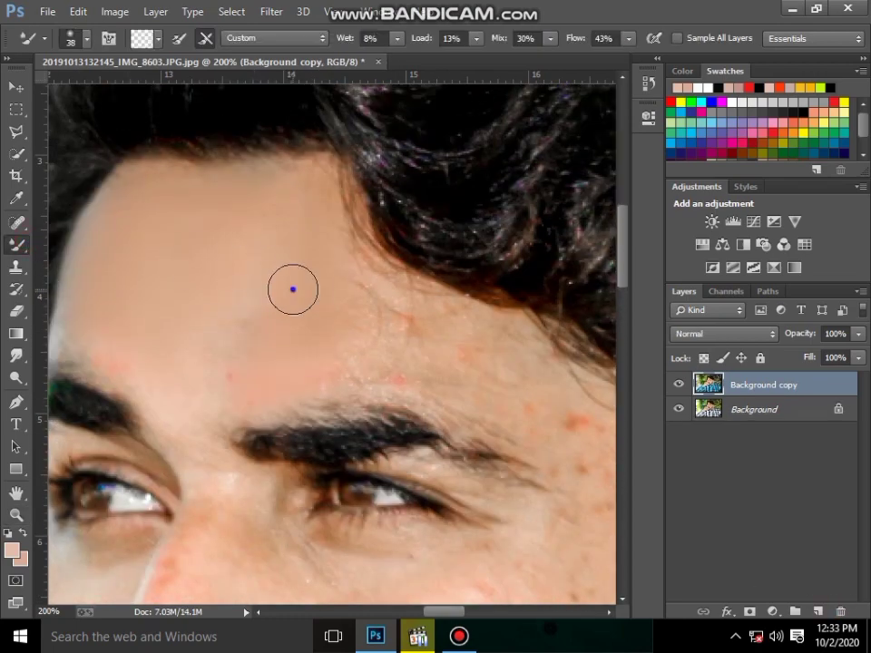
right_click(292, 289)
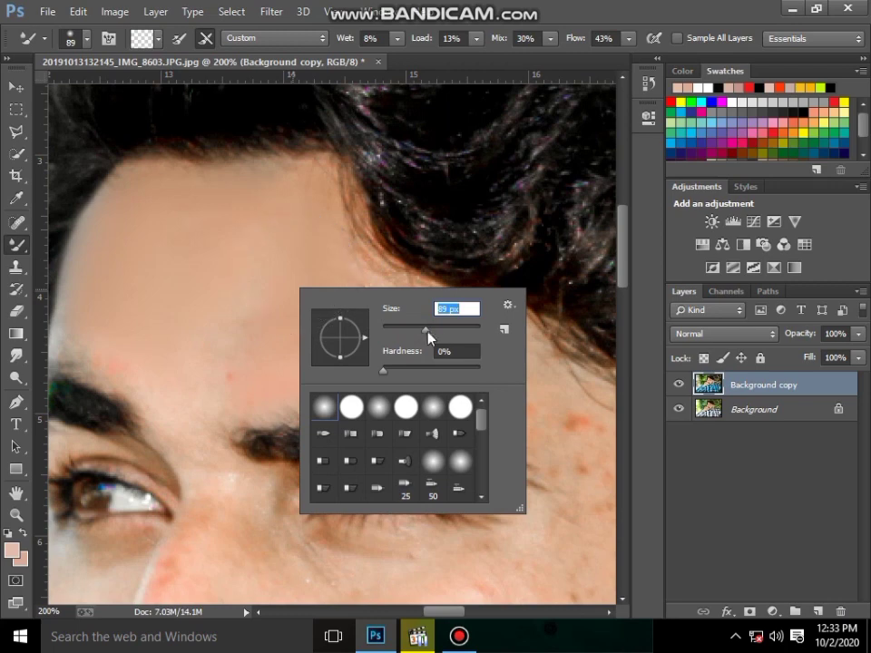
key(Return)
mouse_move(291, 288)
mouse_down()
mouse_move(197, 338)
mouse_move(150, 327)
mouse_move(146, 272)
mouse_move(259, 201)
mouse_move(165, 207)
mouse_move(291, 208)
mouse_up()
mouse_move(288, 260)
mouse_down()
mouse_move(419, 349)
mouse_move(377, 341)
mouse_up()
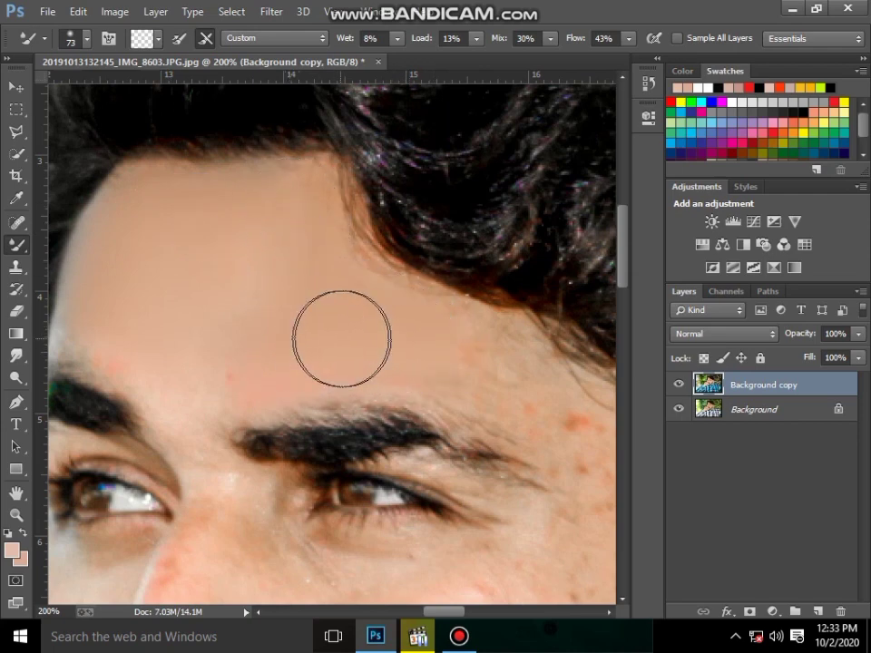
- Set the Mixer Brush to 61 px and blend the red spots on the temple
scroll(515, 578, down, 3)
scroll(426, 595, right, 3)
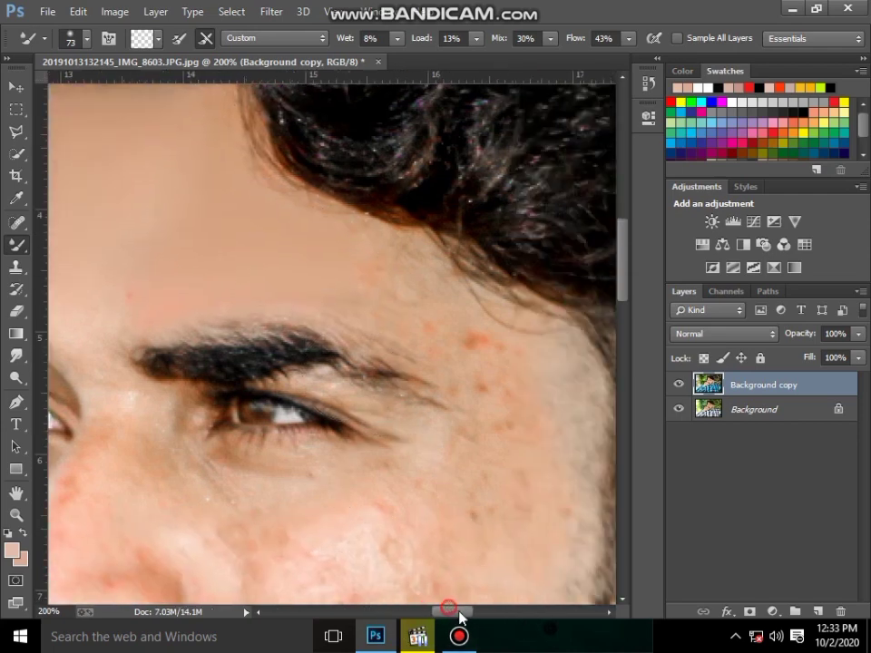
right_click(435, 419)
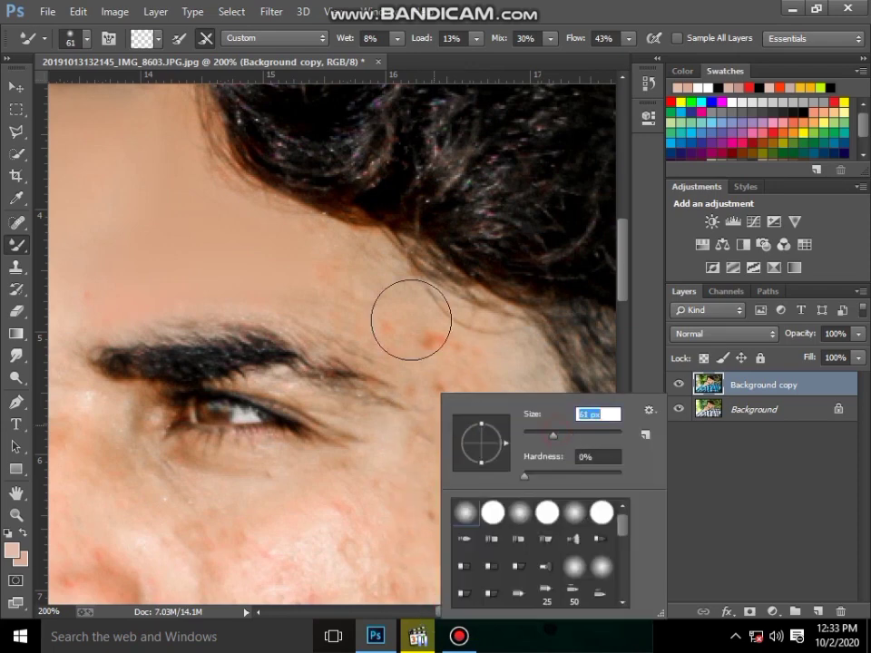
click(281, 259)
mouse_move(418, 318)
mouse_down()
mouse_move(454, 365)
mouse_move(322, 269)
mouse_up()
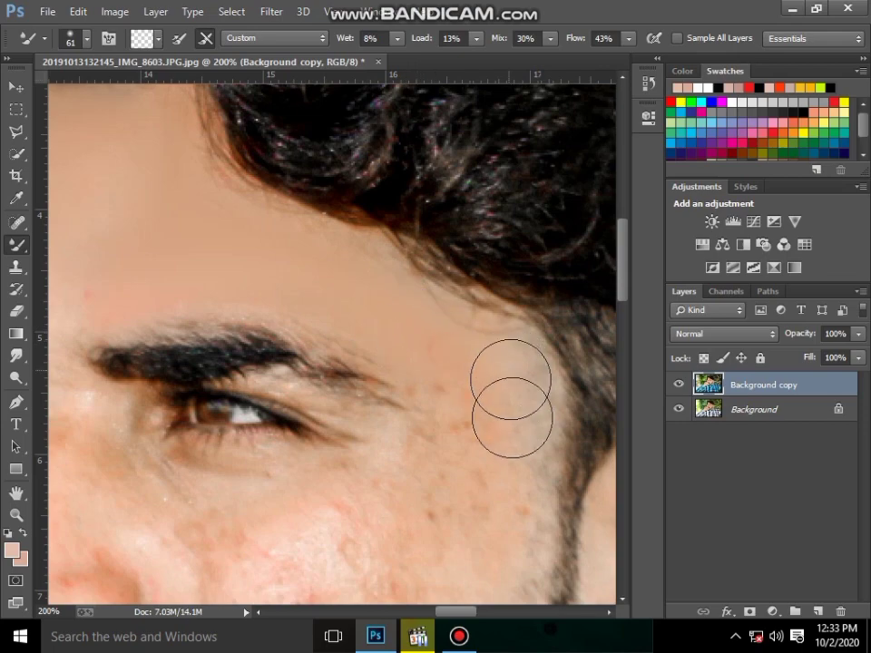
- Smooth the cheek skin above the beard and up the side of the cheek
scroll(508, 426, down, 3)
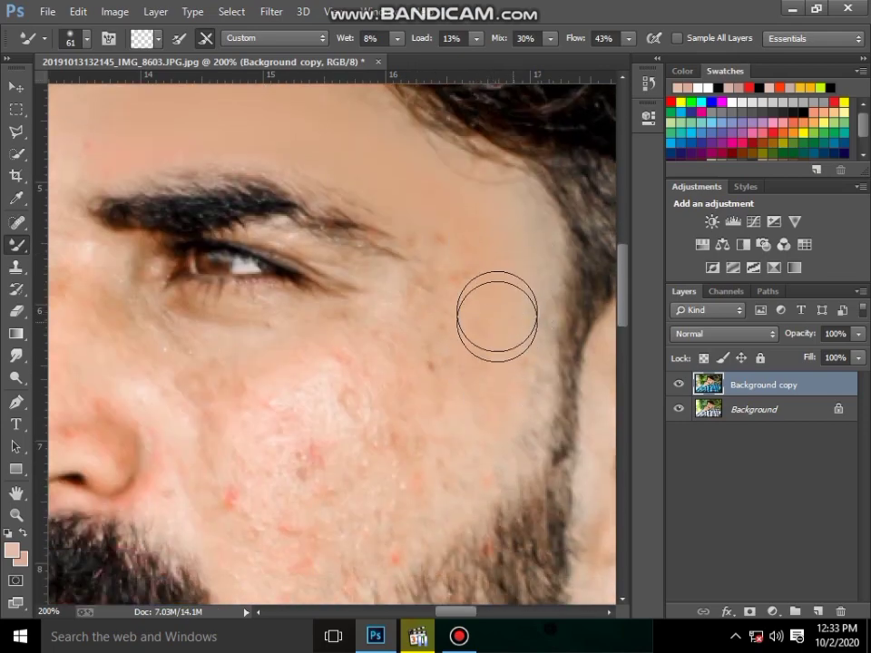
scroll(490, 390, down, 3)
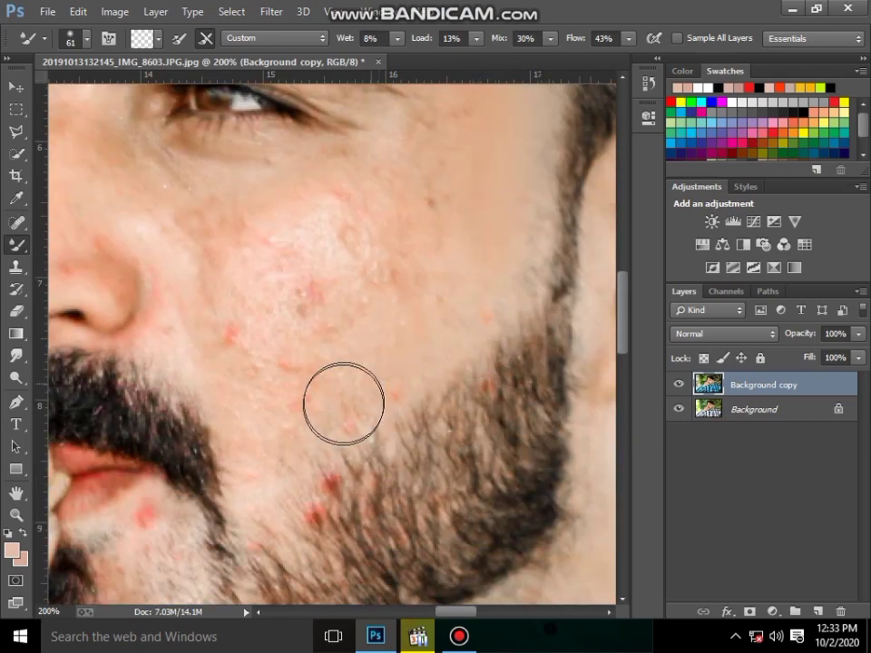
drag(297, 427, 486, 244)
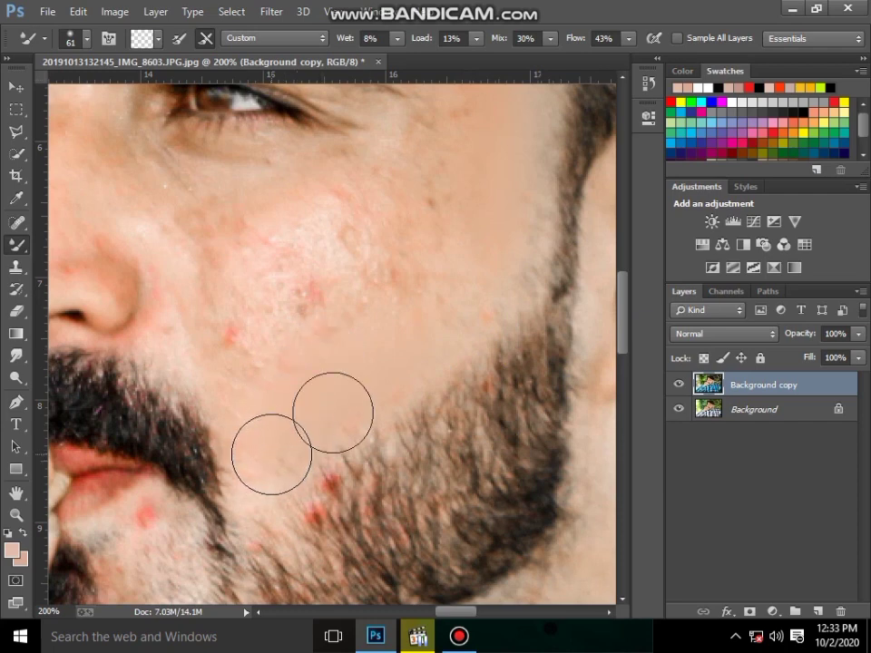
scroll(486, 243, up, 2)
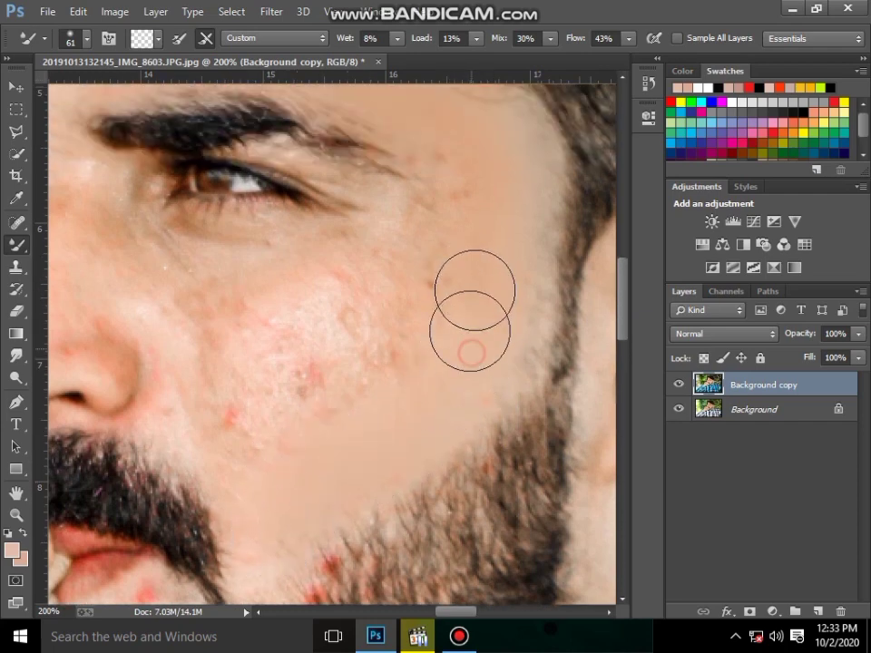
drag(457, 312, 453, 155)
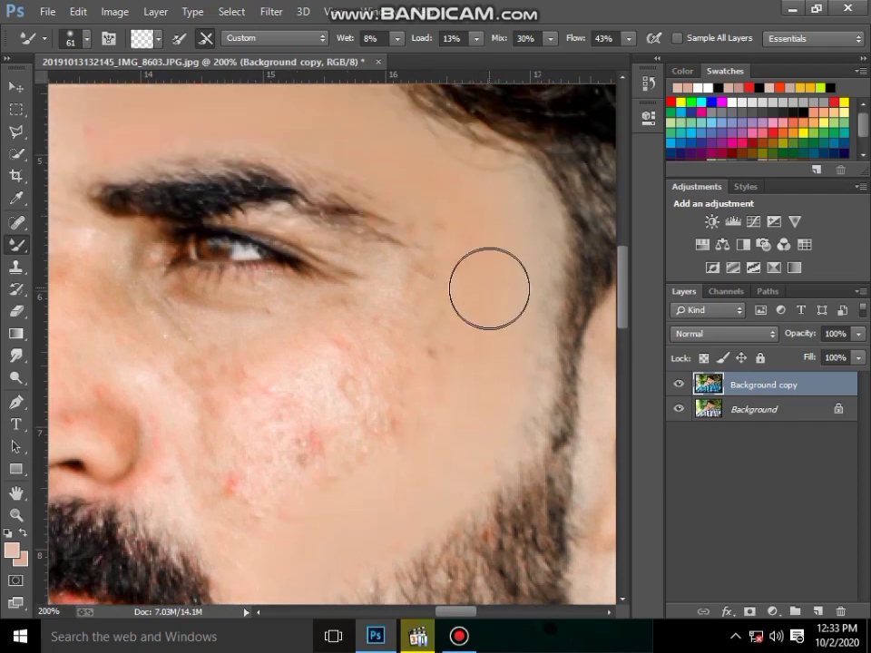
scroll(193, 274, down, 1)
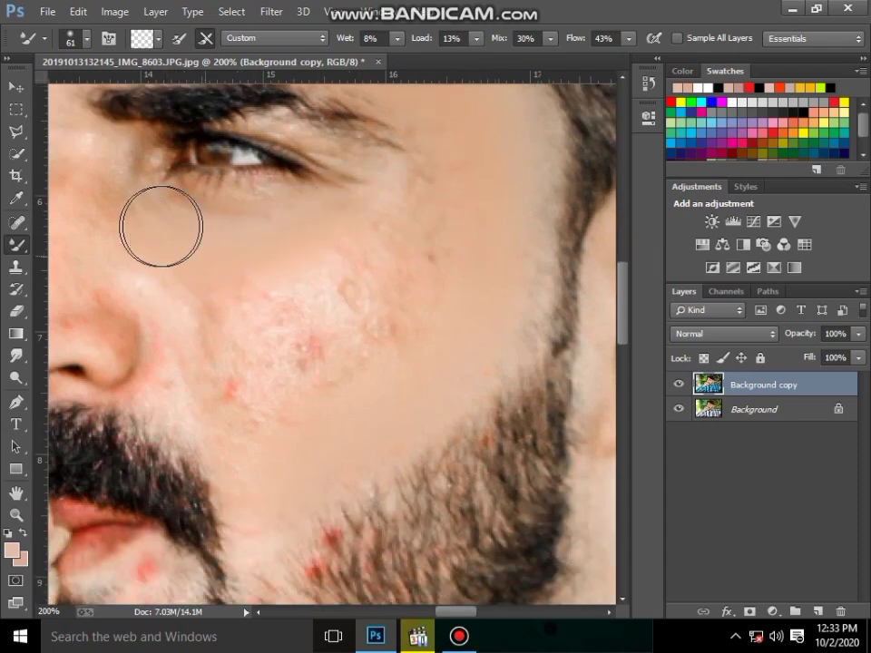
- Blend away the red acne patches from under the eye down to the lower cheek
mouse_move(163, 231)
mouse_down()
mouse_move(393, 212)
mouse_move(203, 382)
mouse_up()
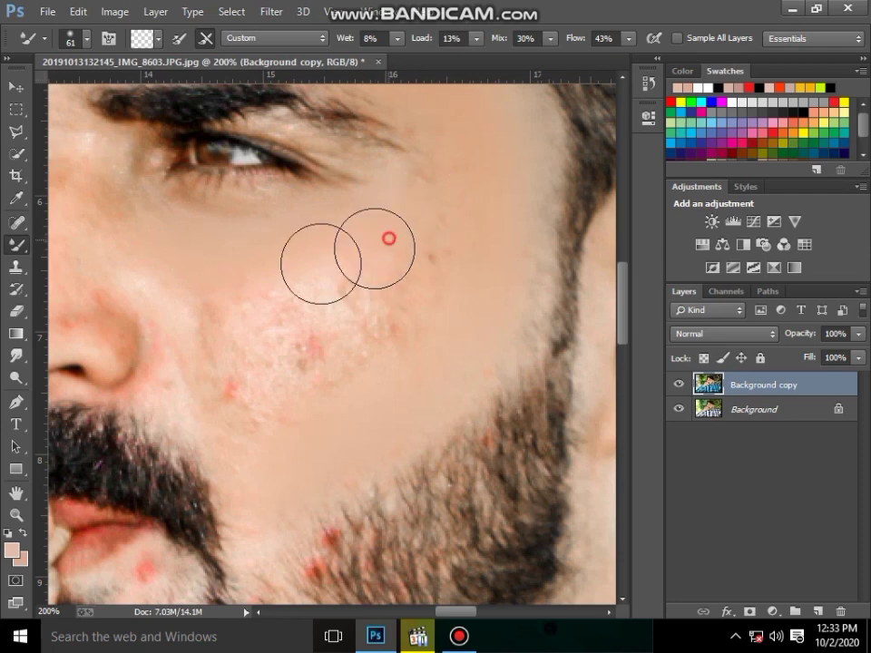
drag(190, 336, 400, 288)
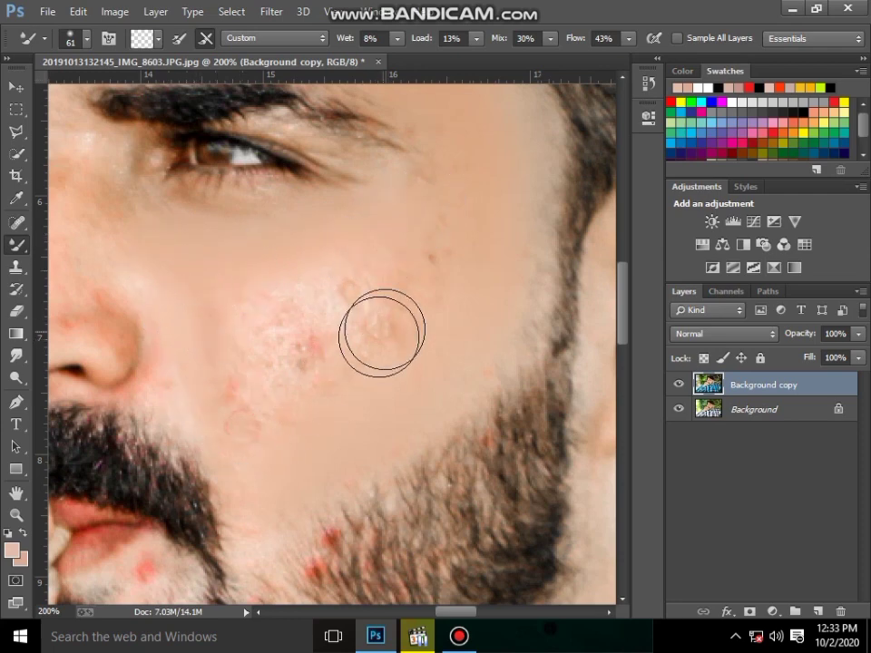
drag(283, 346, 298, 334)
drag(208, 296, 259, 413)
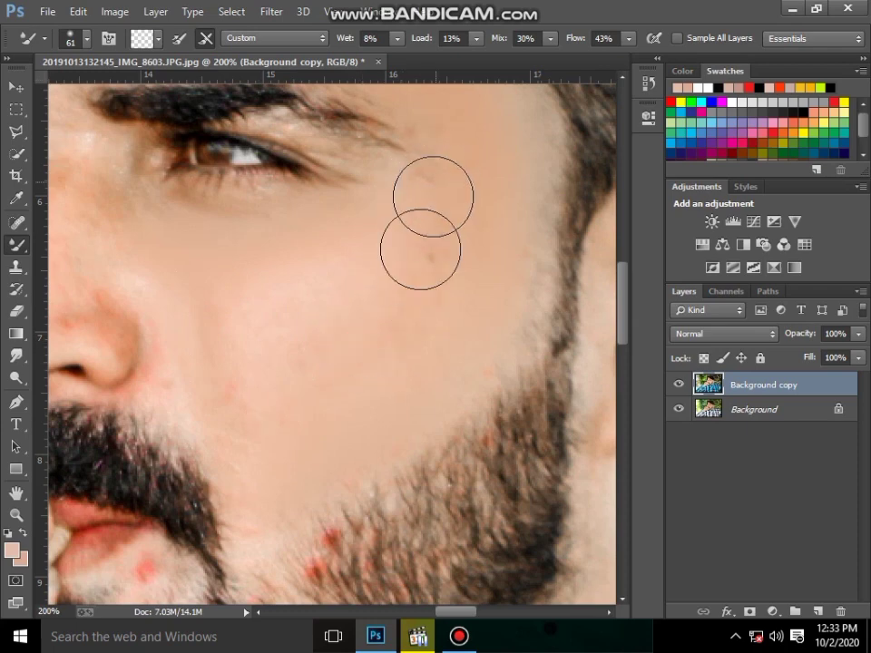
drag(446, 235, 352, 226)
mouse_move(261, 263)
mouse_down()
mouse_move(215, 292)
mouse_move(227, 422)
mouse_up()
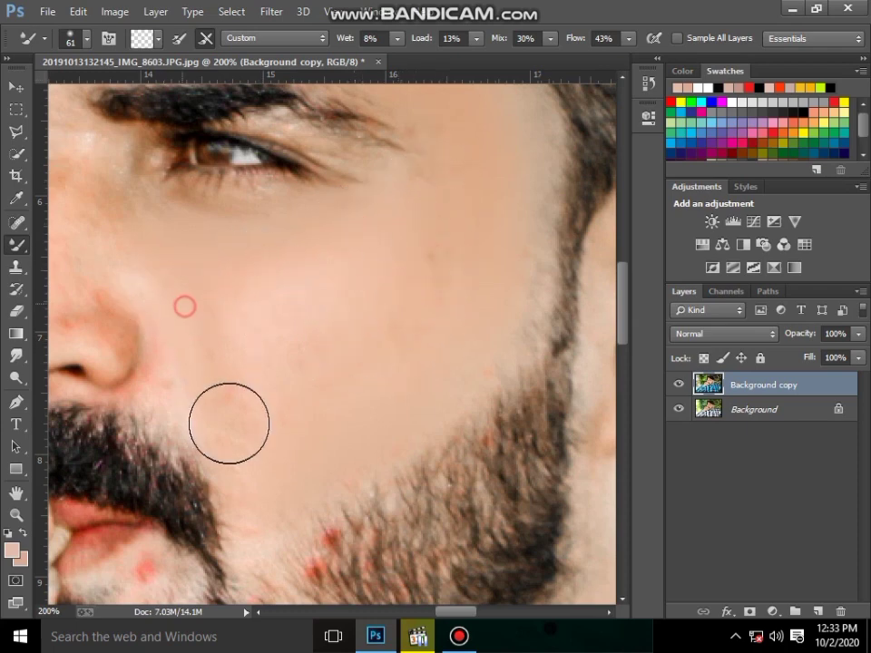
- Continue smoothing the lower cheek, jawline and upper forehead skin
drag(237, 370, 258, 412)
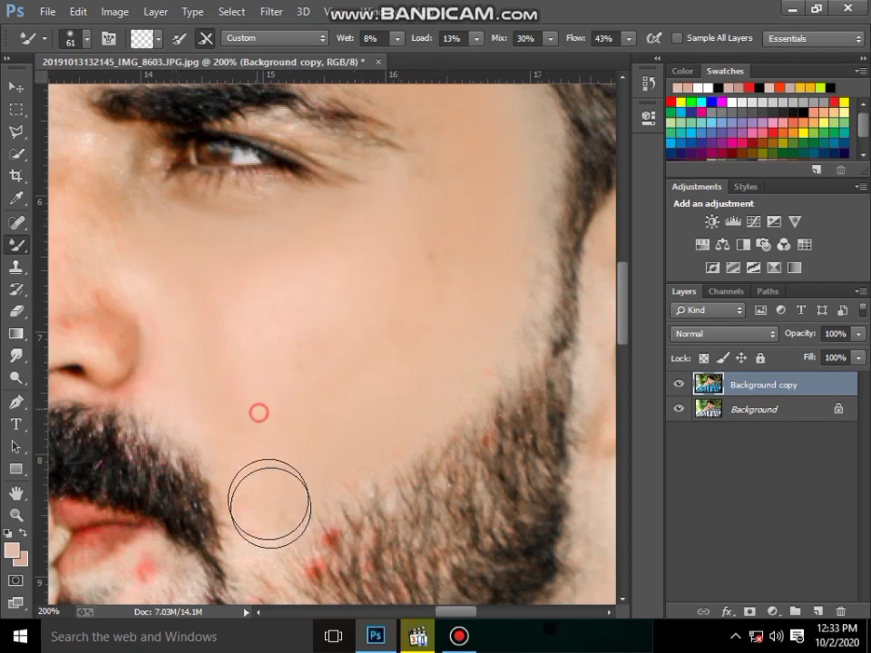
scroll(272, 435, down, 3)
drag(301, 355, 323, 368)
drag(276, 424, 399, 309)
scroll(408, 299, up, 4)
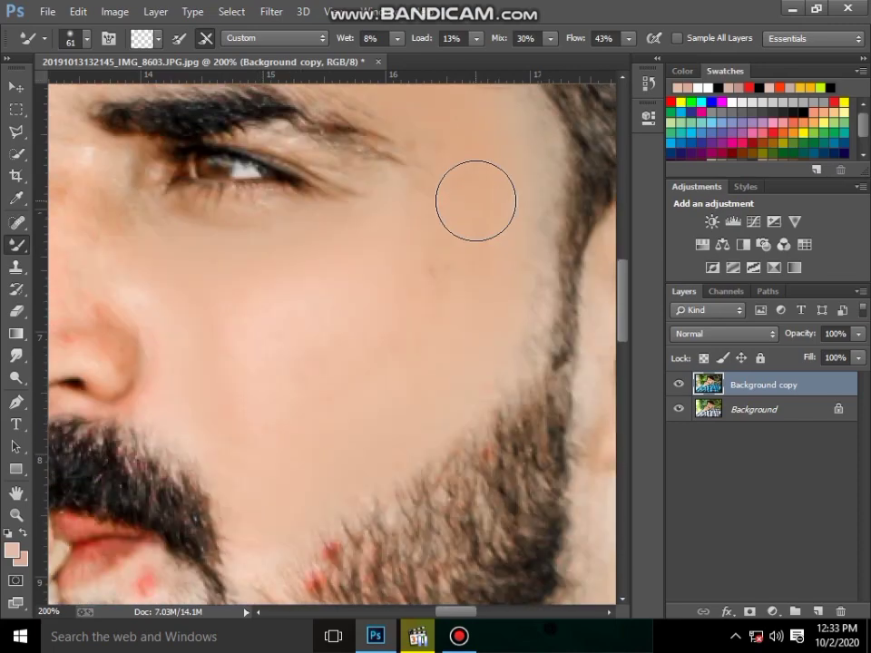
drag(518, 206, 530, 304)
drag(527, 153, 518, 235)
scroll(504, 317, up, 3)
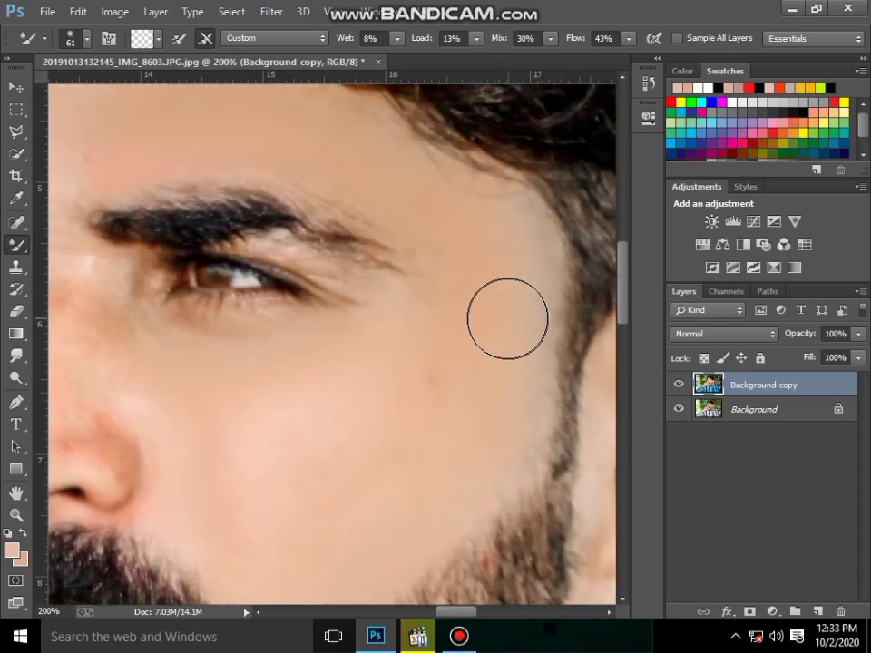
drag(356, 172, 359, 178)
scroll(243, 204, up, 1)
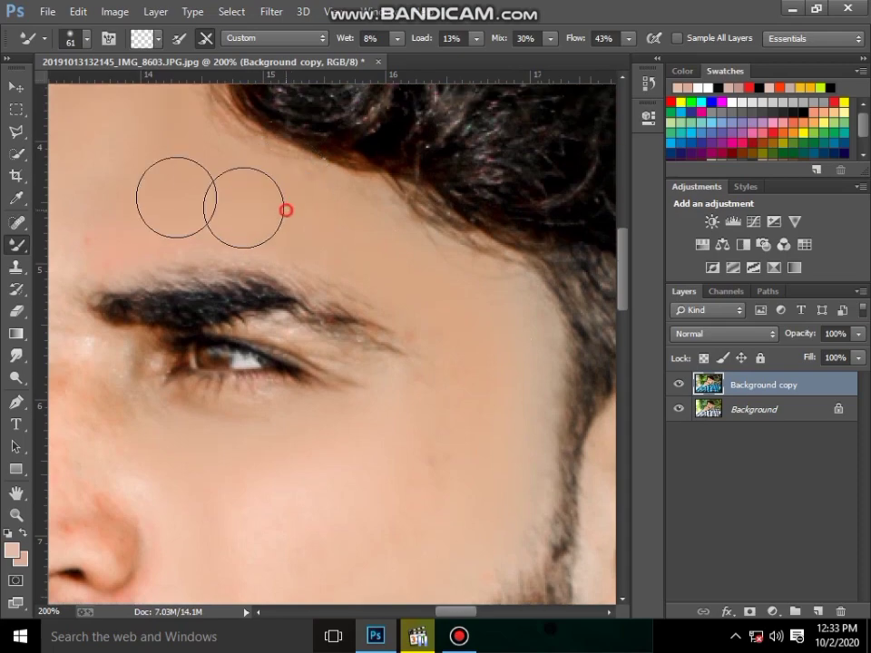
scroll(243, 204, down, 4)
- Fit the image on screen, then zoom in to 200% on the face
click(16, 492)
click(16, 515)
right_click(270, 297)
click(330, 308)
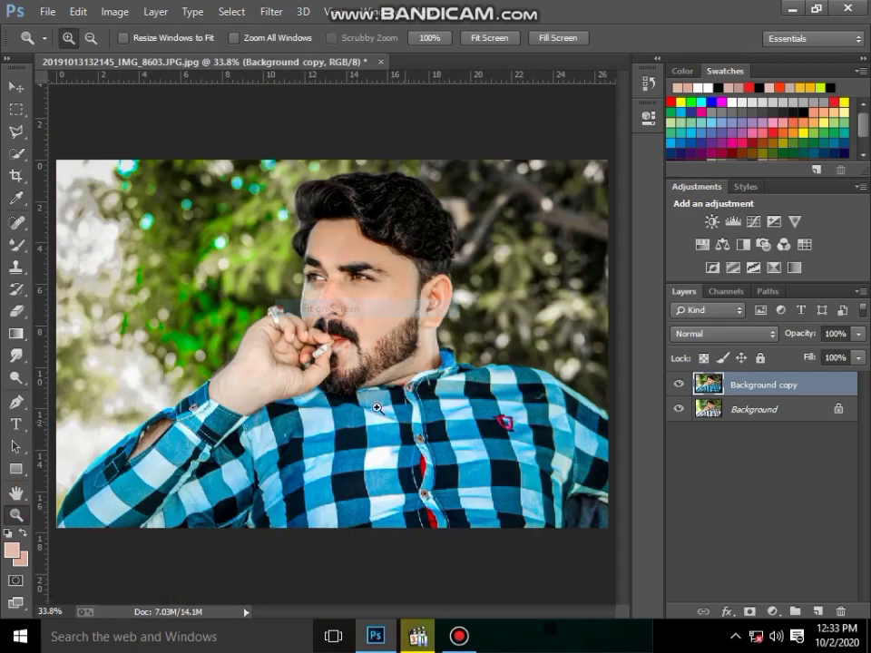
click(326, 252)
click(409, 288)
click(501, 310)
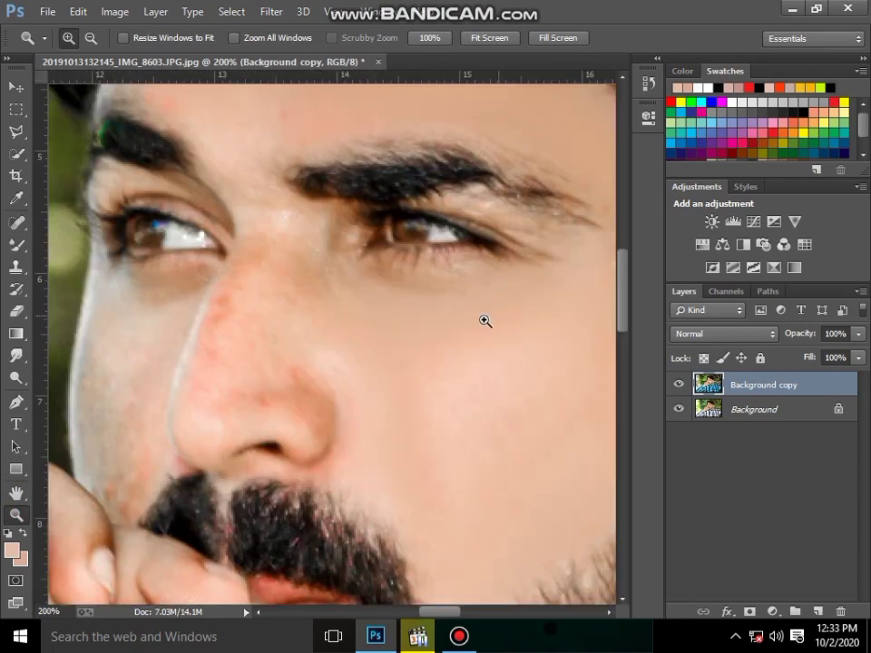
scroll(443, 526, down, 2)
scroll(141, 444, down, 5)
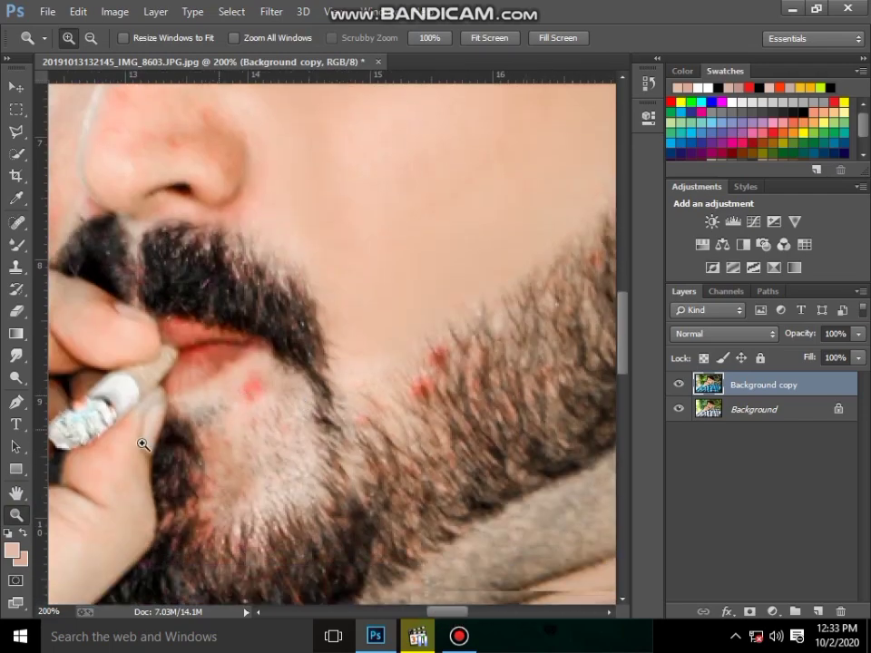
- Blend away the red spot below the lower lip with a 47 px Mixer Brush
click(17, 245)
scroll(318, 356, down, 2)
right_click(325, 354)
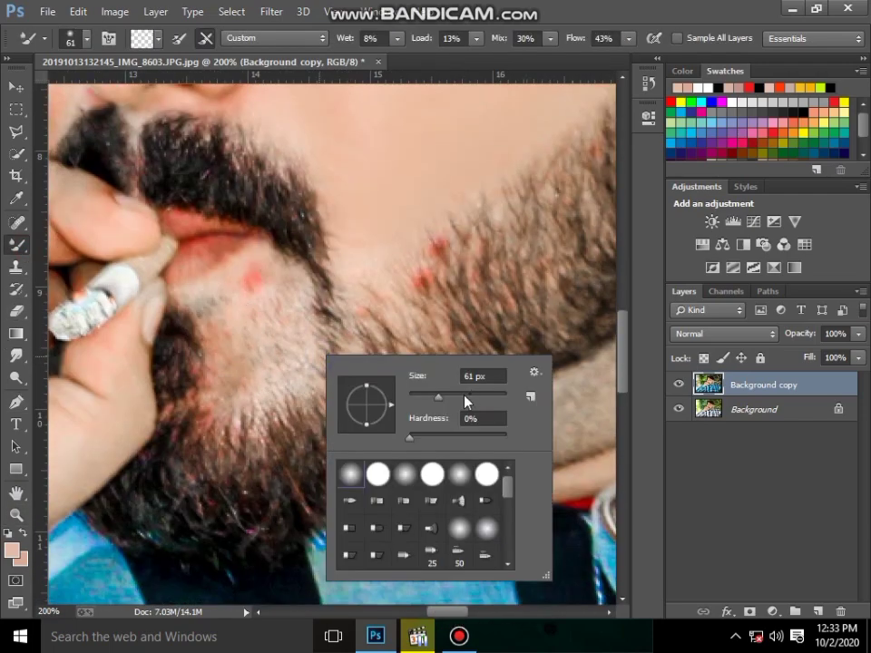
key(Return)
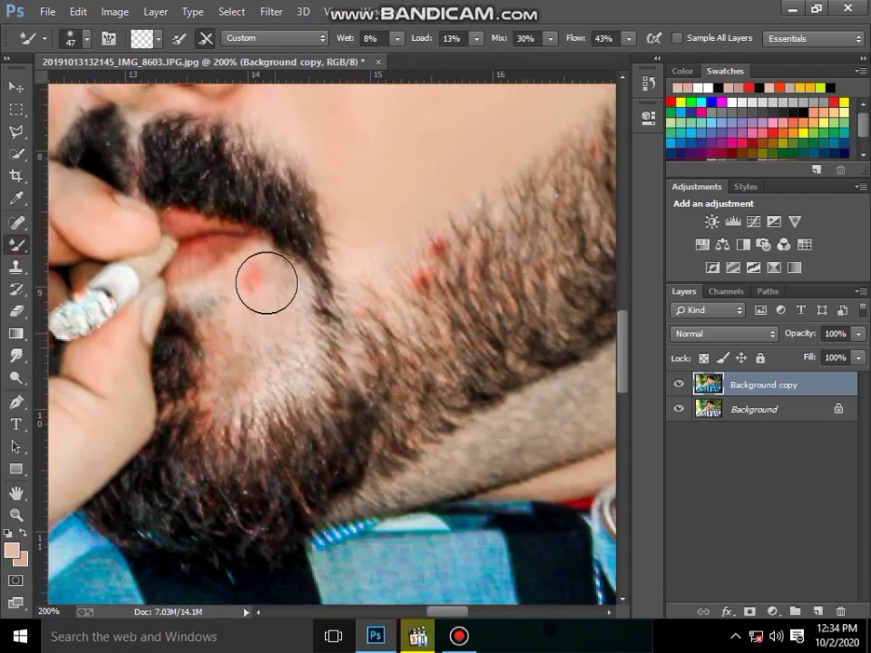
mouse_move(249, 279)
mouse_down()
mouse_move(237, 371)
mouse_move(284, 340)
mouse_move(275, 298)
mouse_move(241, 362)
mouse_move(272, 331)
mouse_move(275, 302)
mouse_up()
- Smooth the skin between the eye and nose with a 34 px brush
scroll(275, 302, up, 3)
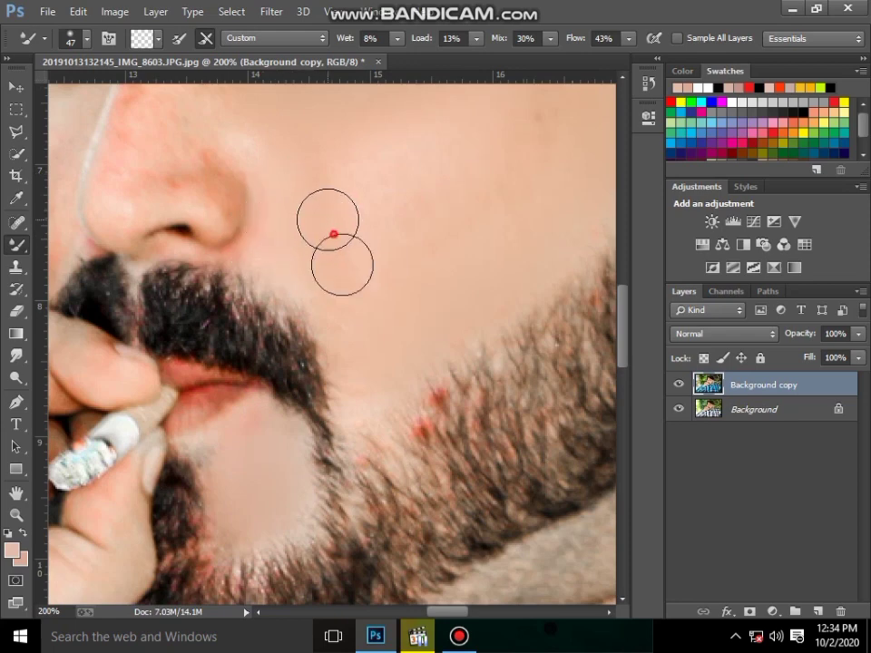
scroll(272, 301, up, 2)
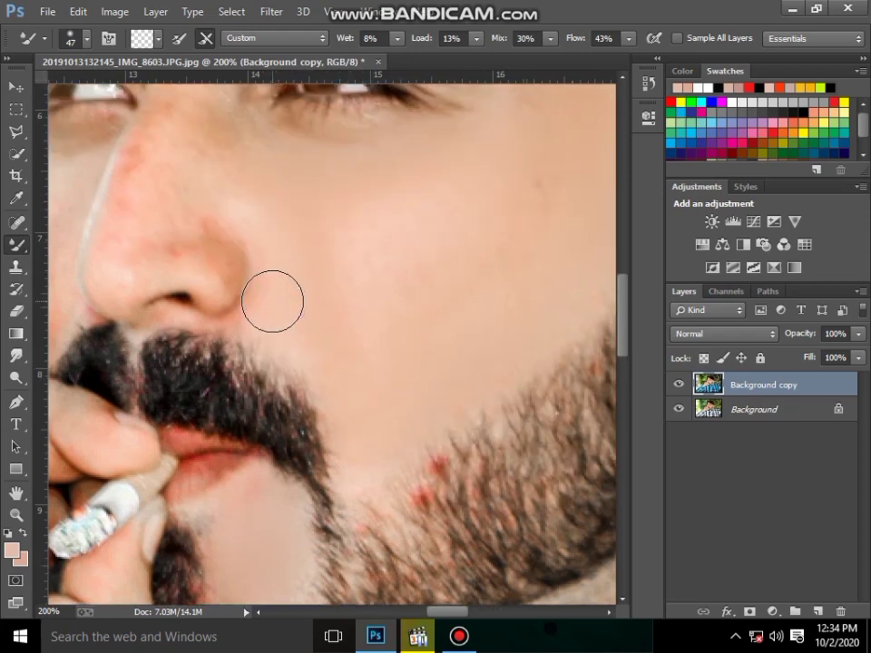
scroll(340, 276, up, 1)
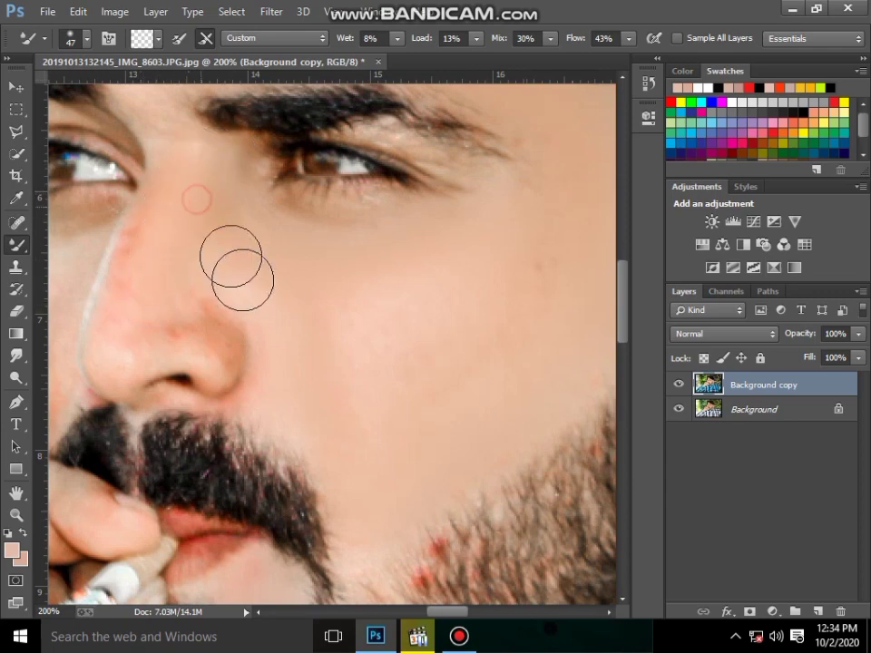
click(256, 303)
right_click(205, 286)
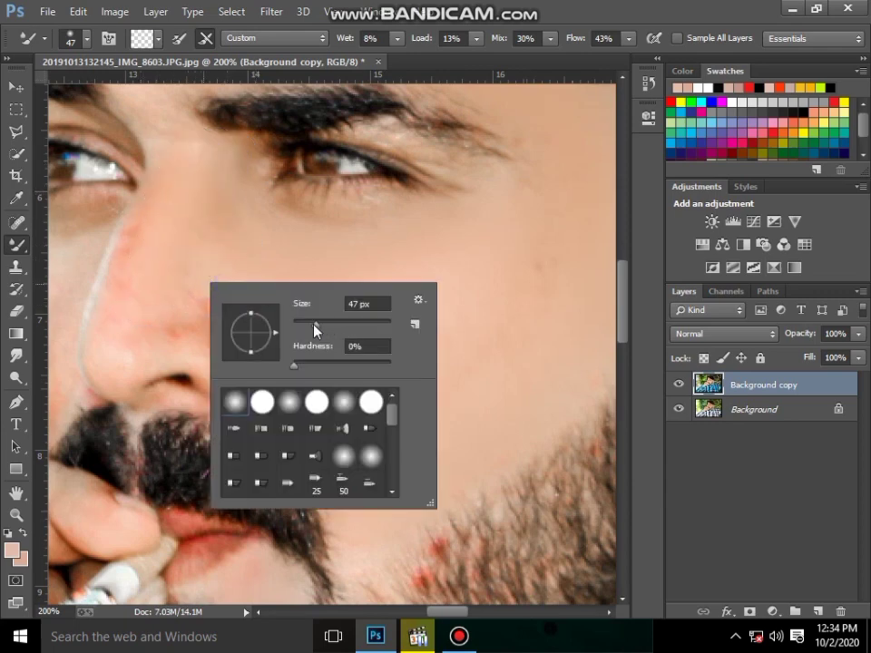
key(Return)
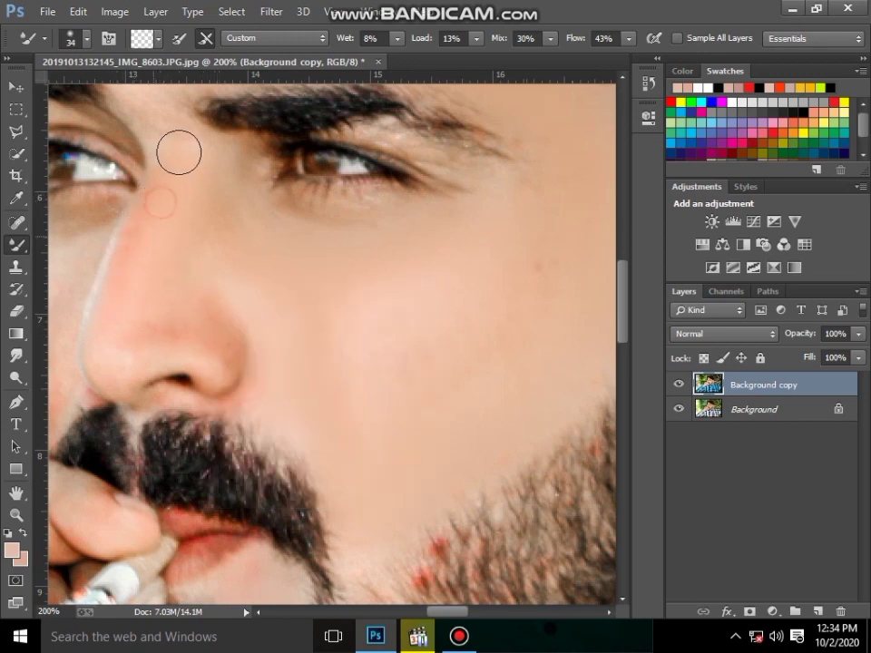
drag(179, 153, 177, 260)
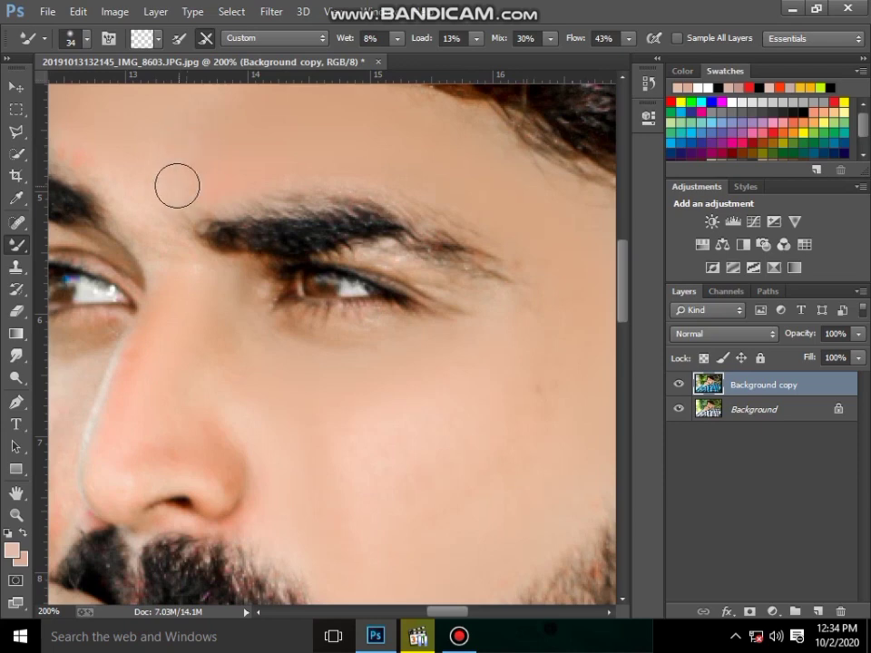
- Blend the skin beside the nose with a 57 px brush
right_click(286, 386)
text(57)
key(Return)
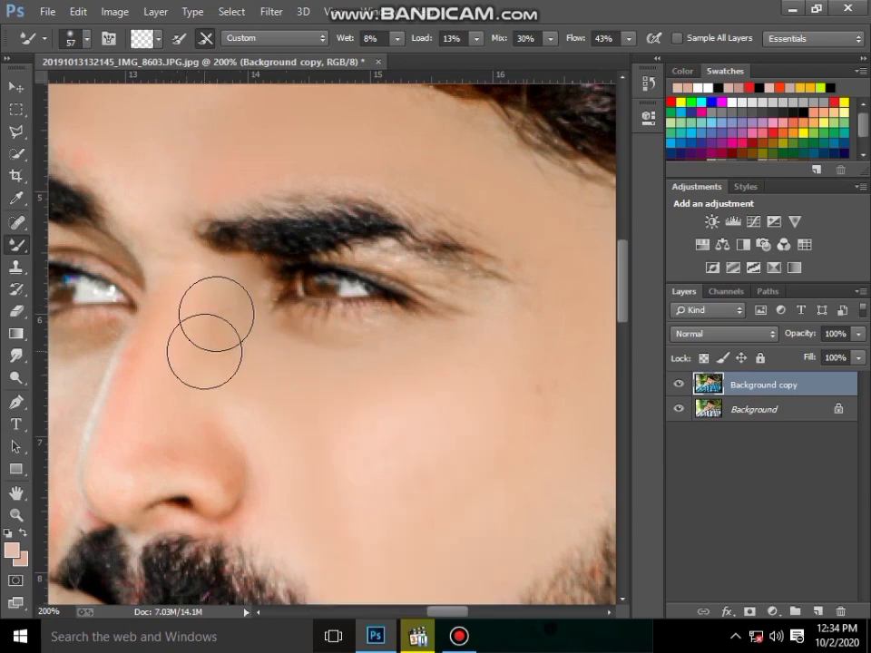
click(227, 359)
click(296, 369)
scroll(465, 385, down, 3)
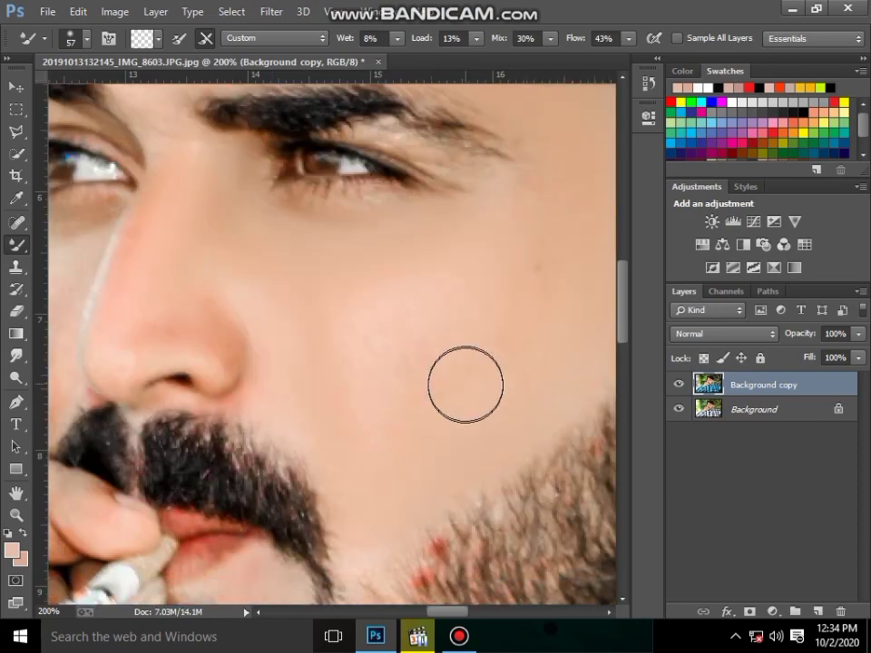
scroll(262, 409, down, 1)
scroll(262, 408, down, 2)
- Fit the portrait on screen, then zoom in closely on the eye area
key(z)
right_click(305, 330)
click(390, 345)
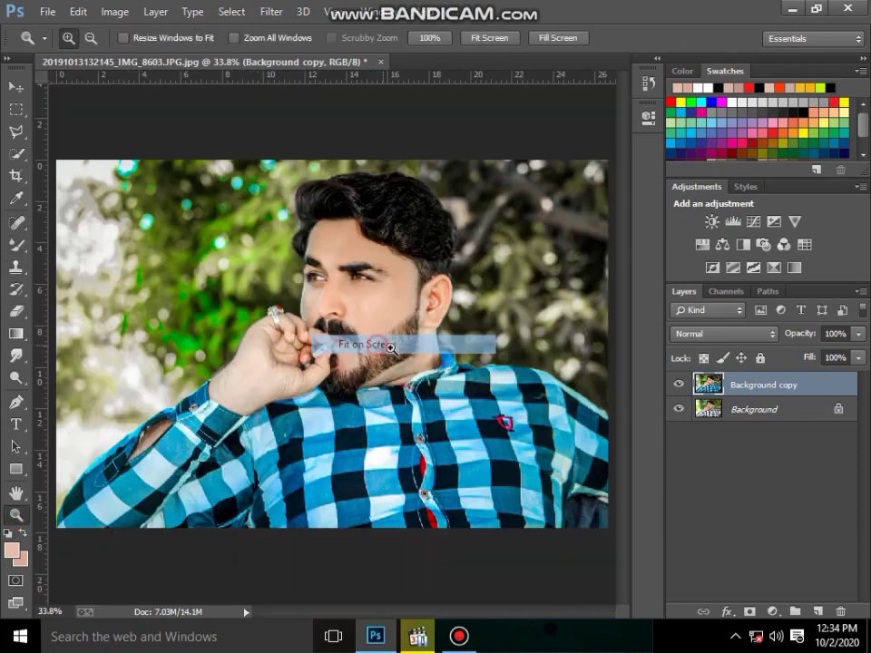
click(459, 635)
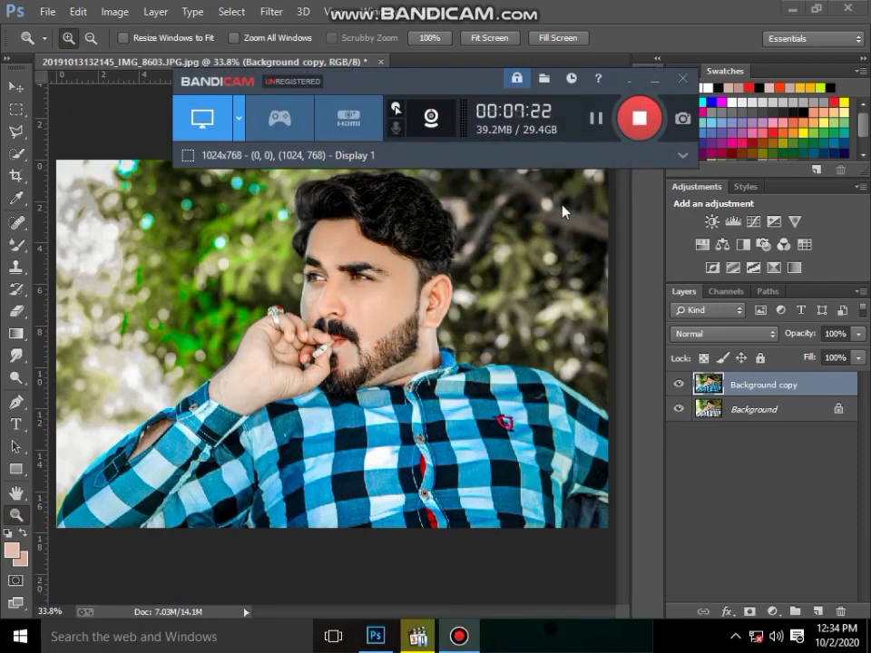
click(655, 80)
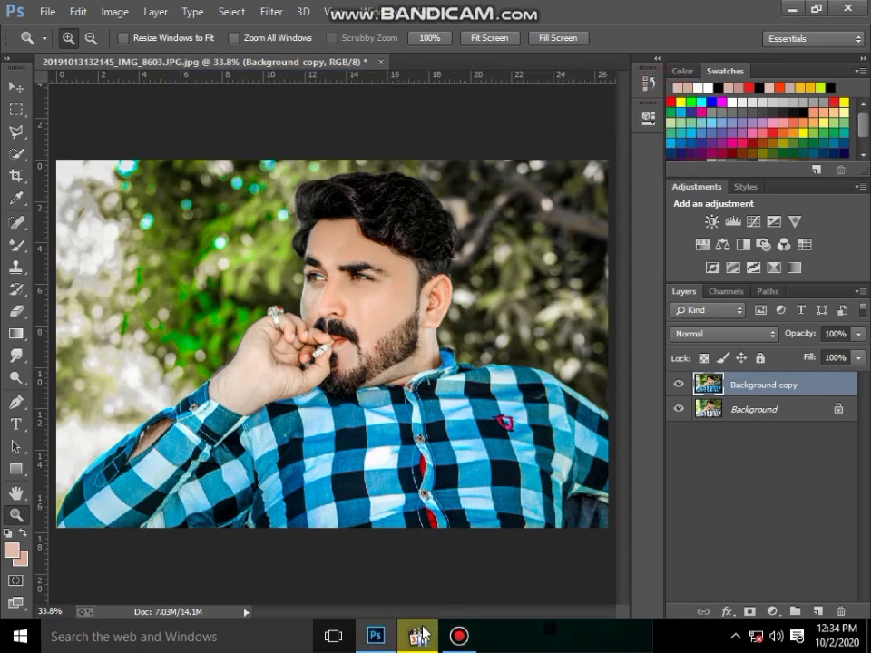
click(371, 358)
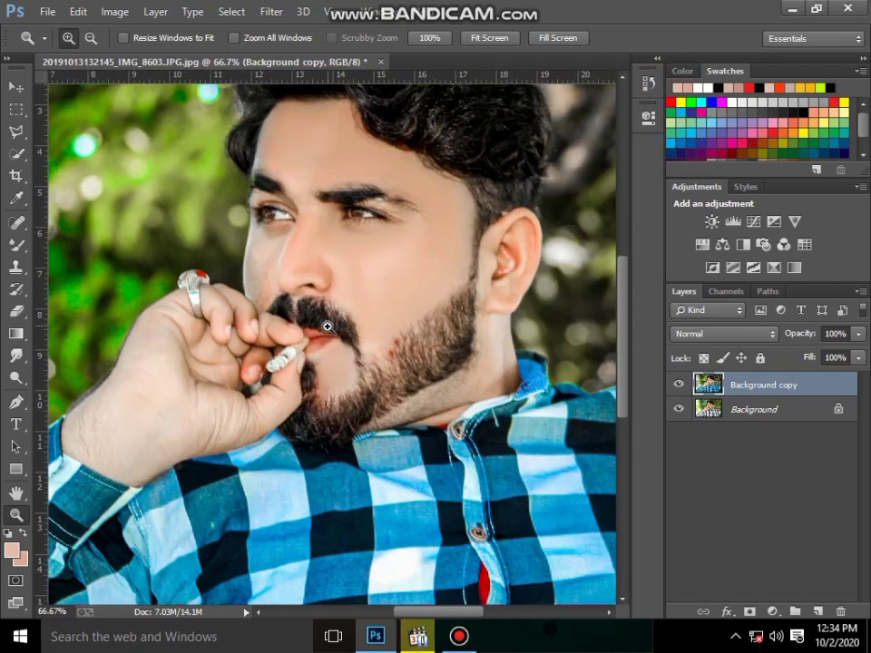
scroll(291, 340, up, 2)
click(277, 352)
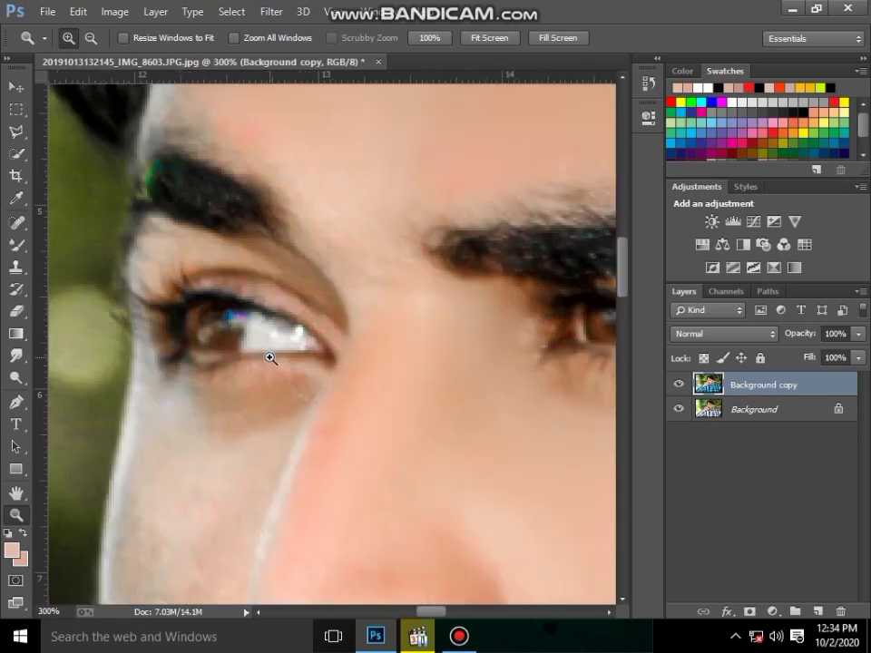
scroll(110, 362, down, 3)
scroll(111, 362, down, 3)
- Switch to the Mixer Brush and set its size to 41 px
key(shift+b)
scroll(270, 311, up, 3)
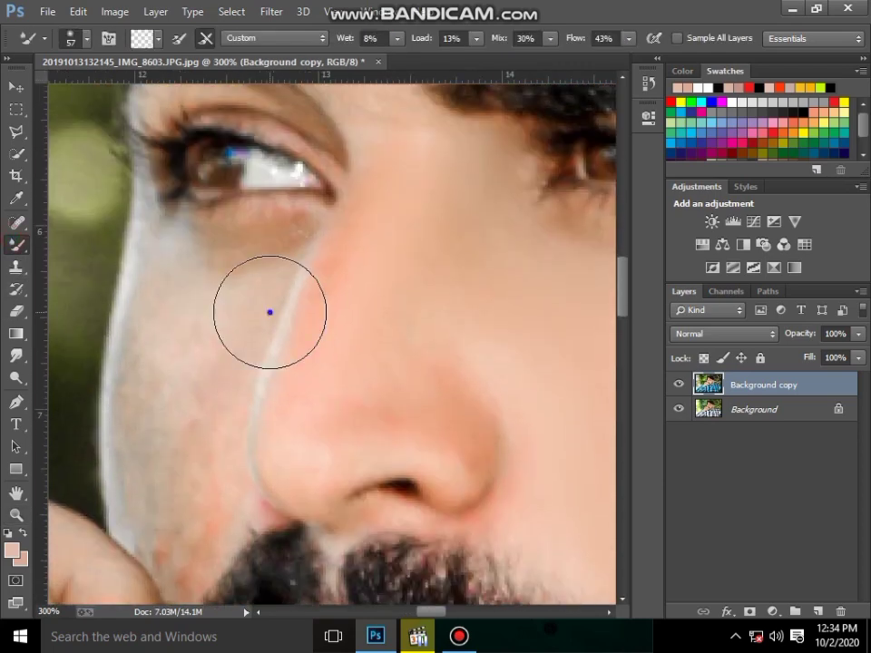
right_click(272, 311)
mouse_move(384, 356)
mouse_down()
mouse_move(343, 366)
mouse_move(373, 361)
mouse_up()
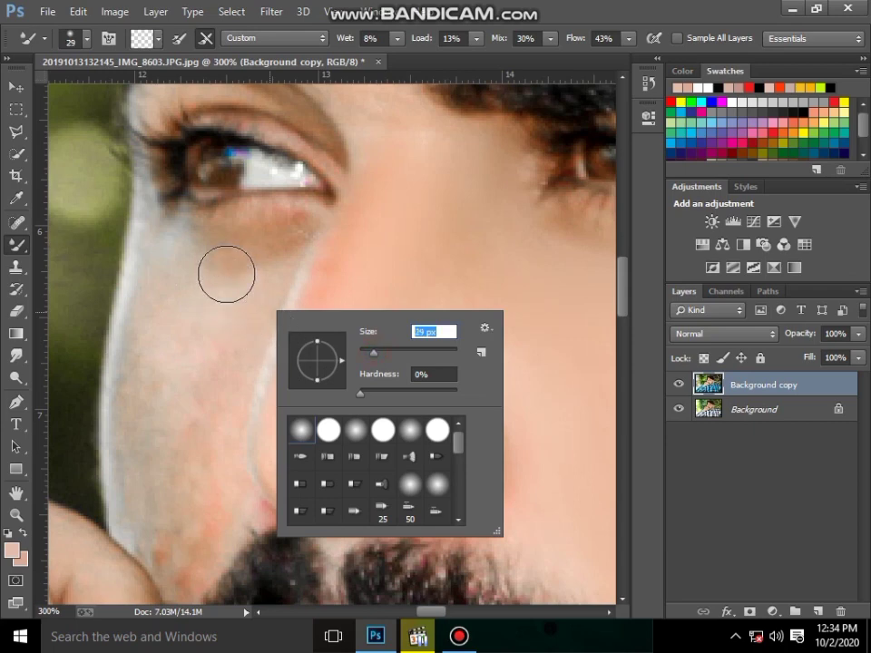
text(41)
key(Return)
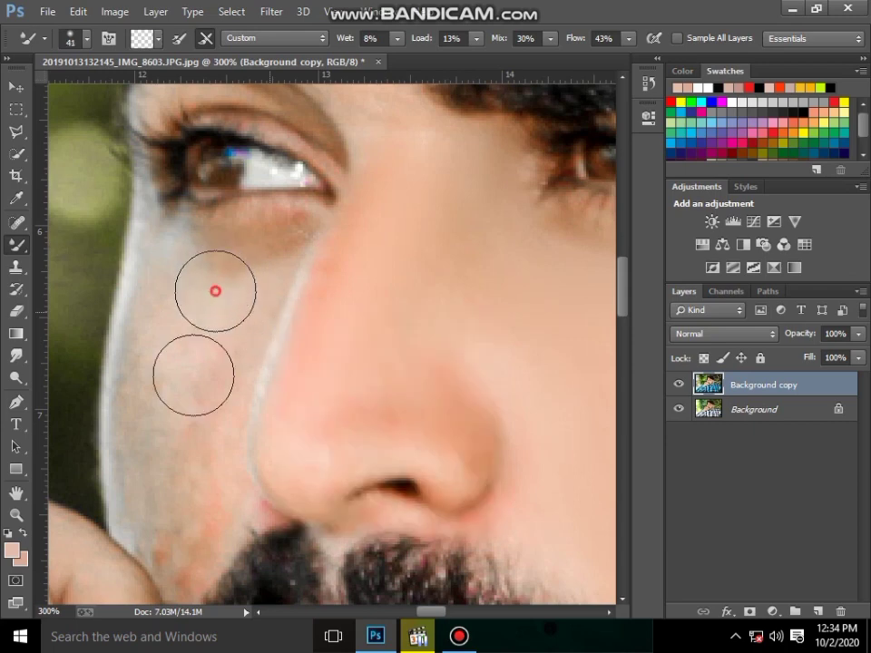
- Blend the cheek skin below the eye down toward the jaw and along the nose
mouse_move(200, 336)
mouse_down()
mouse_move(208, 282)
mouse_move(163, 390)
mouse_move(158, 463)
mouse_move(191, 538)
mouse_move(189, 490)
mouse_up()
scroll(154, 309, down, 3)
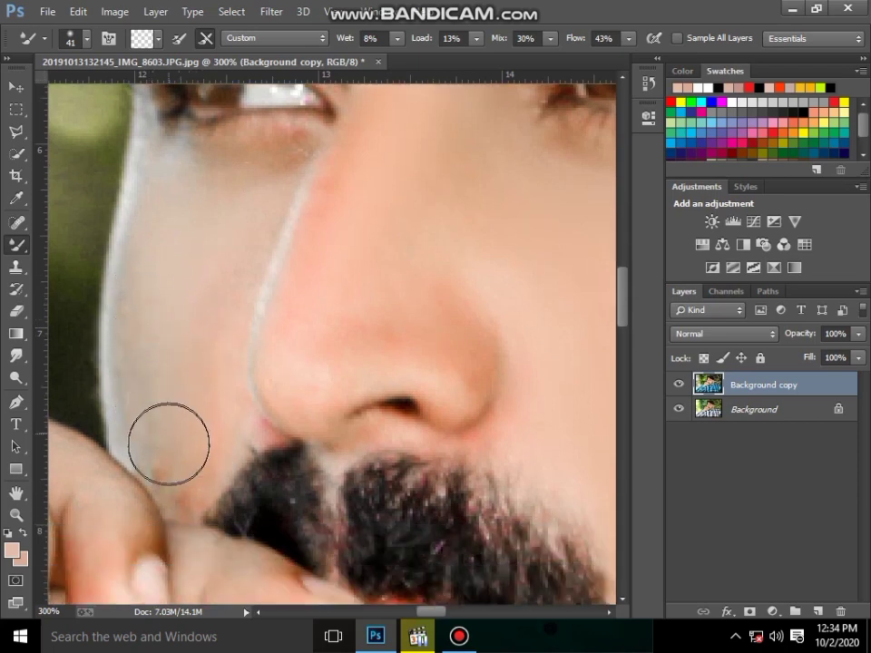
mouse_move(152, 415)
mouse_down()
mouse_move(185, 453)
mouse_move(156, 311)
mouse_move(179, 208)
mouse_up()
scroll(179, 208, up, 3)
mouse_move(214, 288)
mouse_down()
mouse_move(291, 253)
mouse_move(352, 265)
mouse_move(324, 332)
mouse_up()
drag(300, 419, 370, 420)
- Smooth the forehead skin from the upper forehead down to the brows
scroll(363, 327, up, 3)
scroll(337, 240, up, 3)
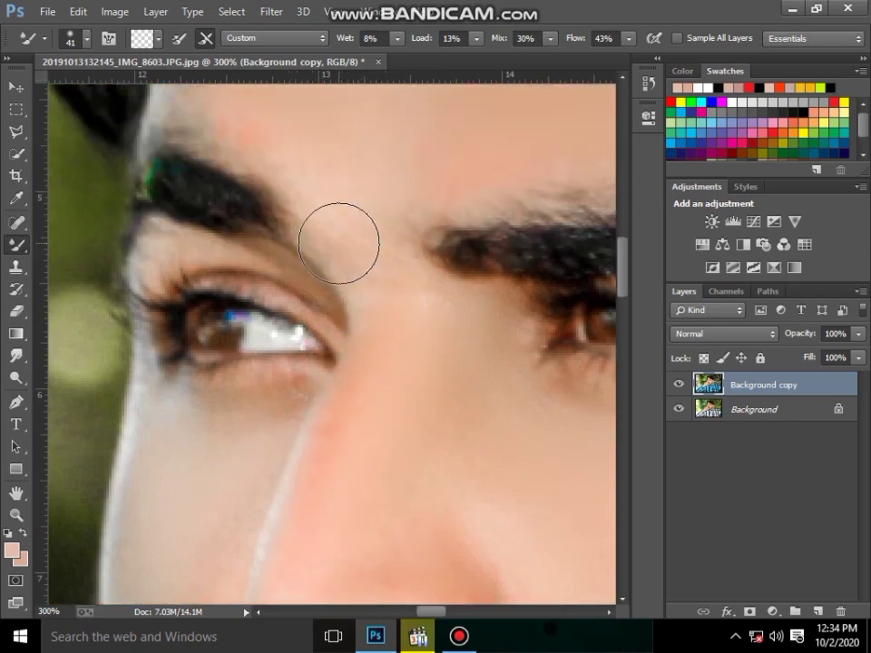
scroll(390, 232, up, 3)
scroll(237, 180, up, 3)
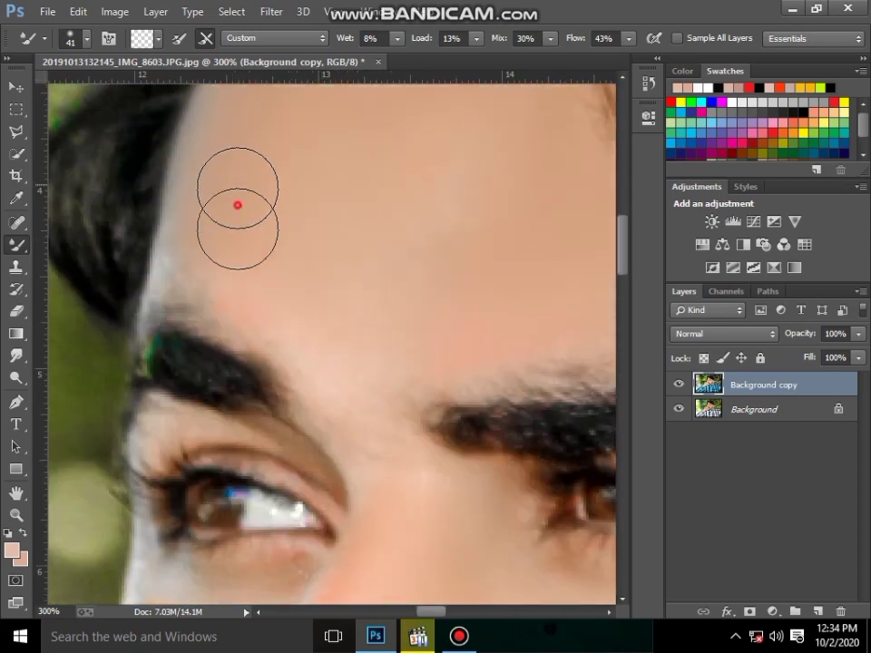
drag(236, 203, 205, 267)
drag(274, 315, 395, 315)
- Reduce the Mixer Brush to 26 px and blend the skin at the end of the brow
scroll(391, 363, down, 3)
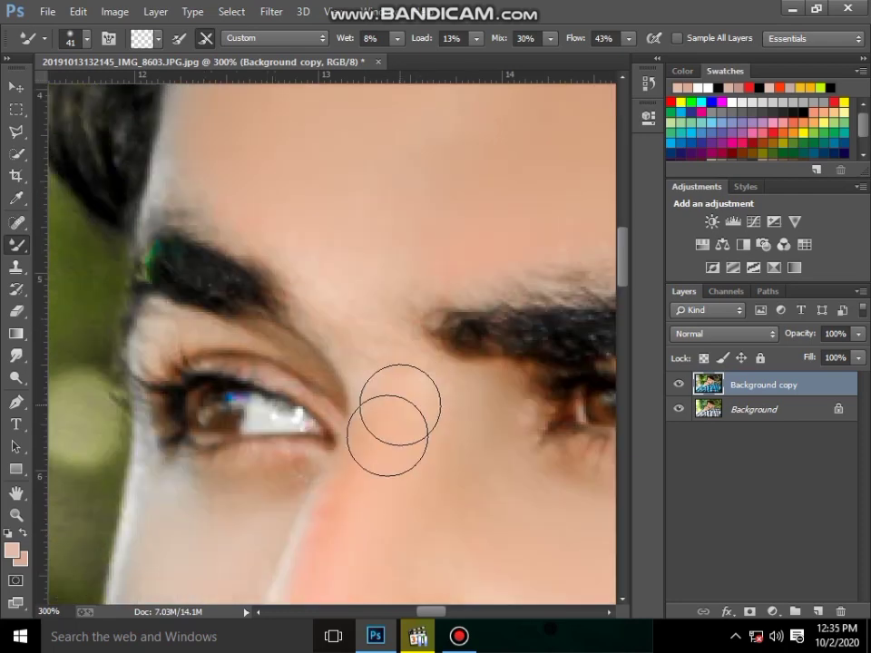
scroll(420, 615, right, 5)
right_click(352, 394)
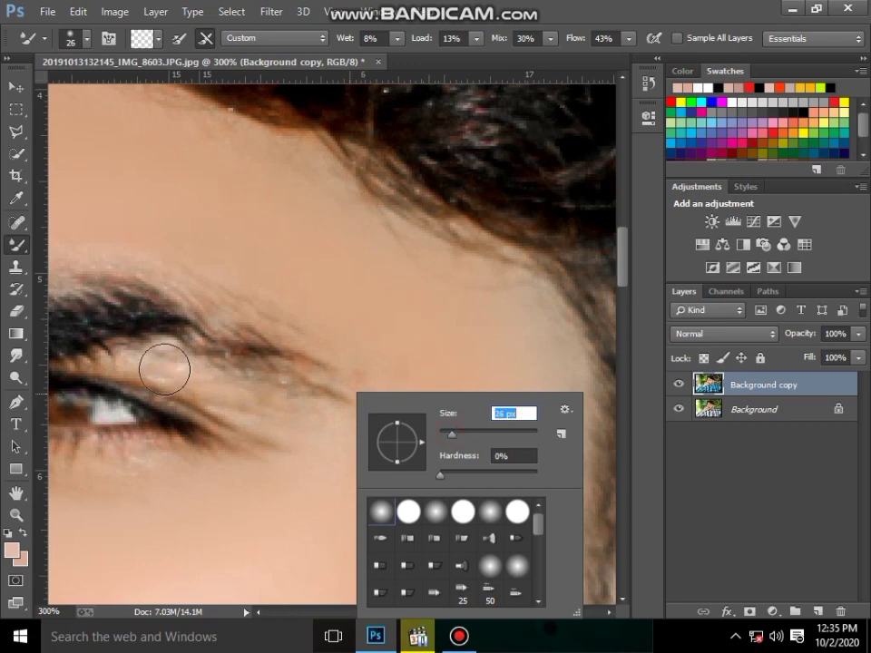
click(128, 363)
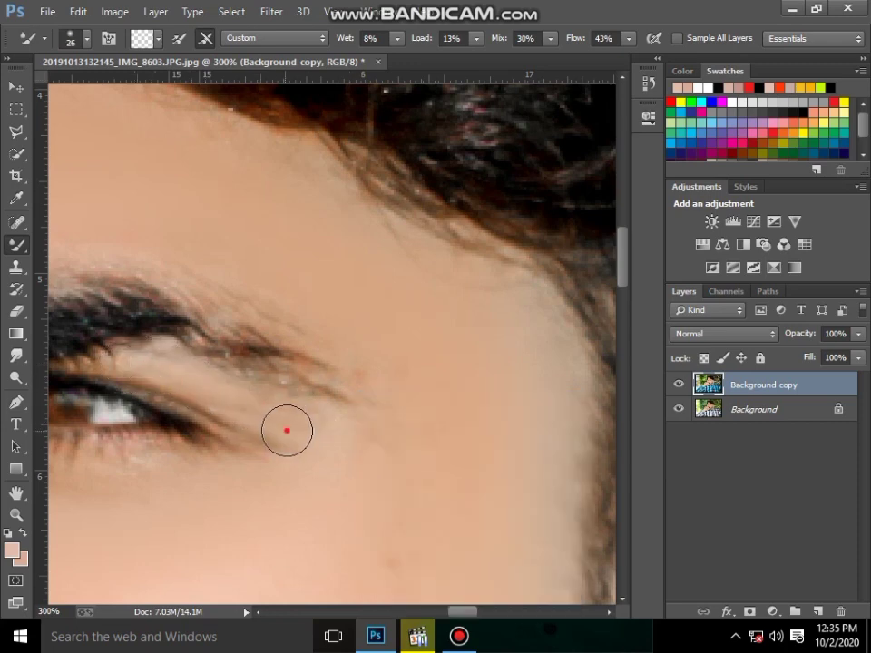
click(389, 348)
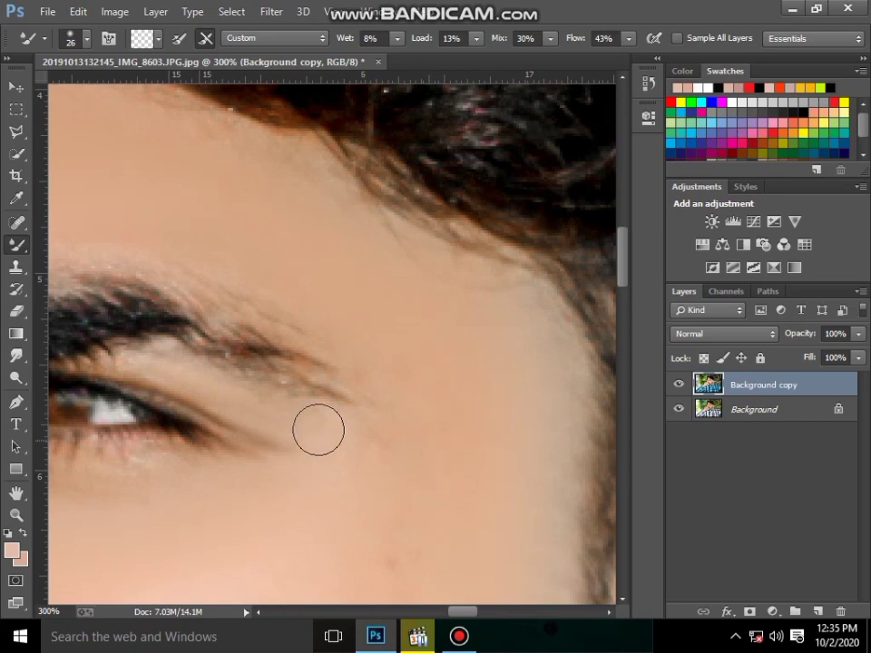
scroll(381, 363, down, 3)
scroll(544, 381, down, 3)
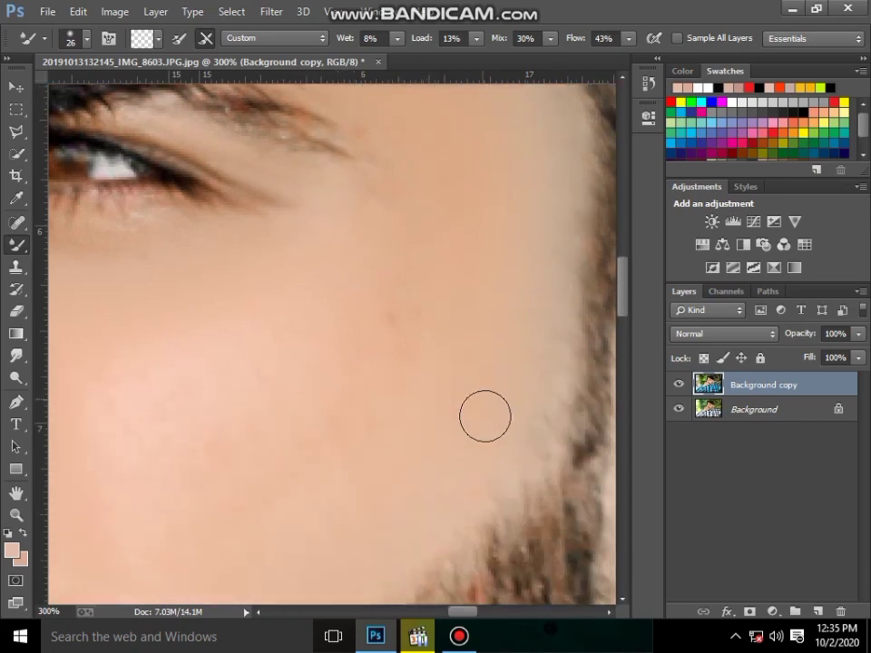
scroll(484, 414, down, 2)
- Blend the skin inside the inner bowl of the ear with a Mixer Brush stroke
drag(466, 611, 495, 610)
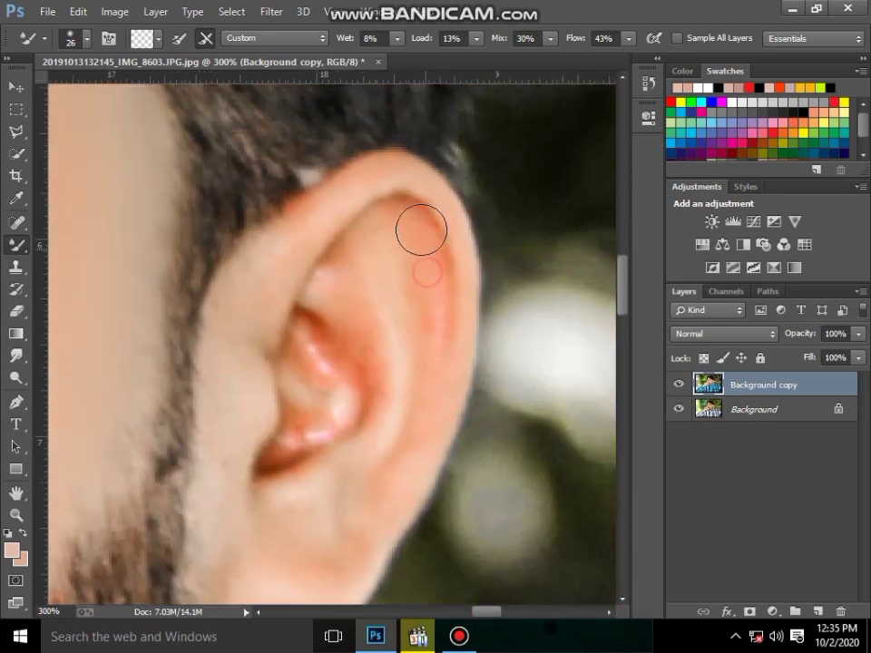
scroll(419, 238, down, 2)
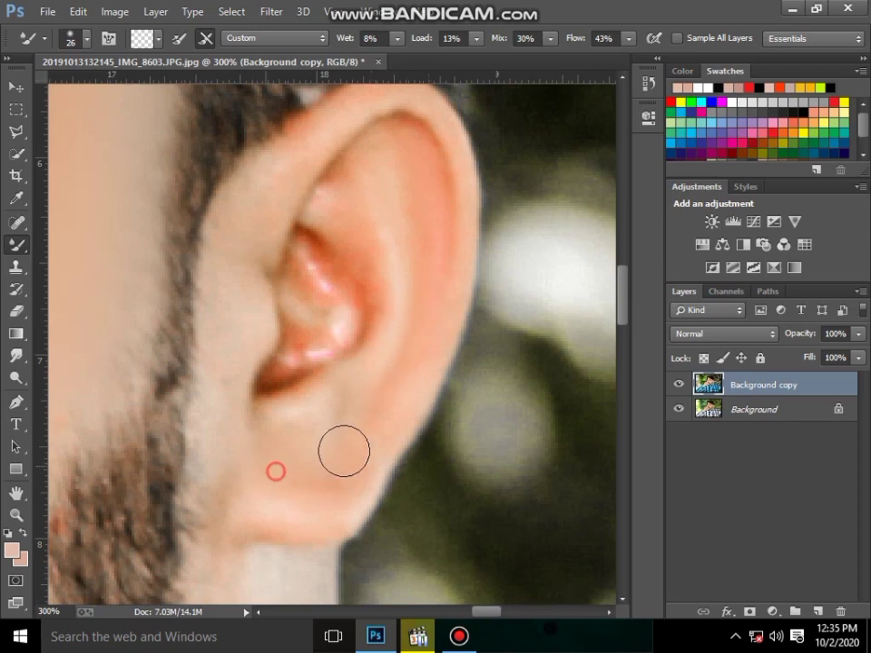
scroll(299, 219, up, 2)
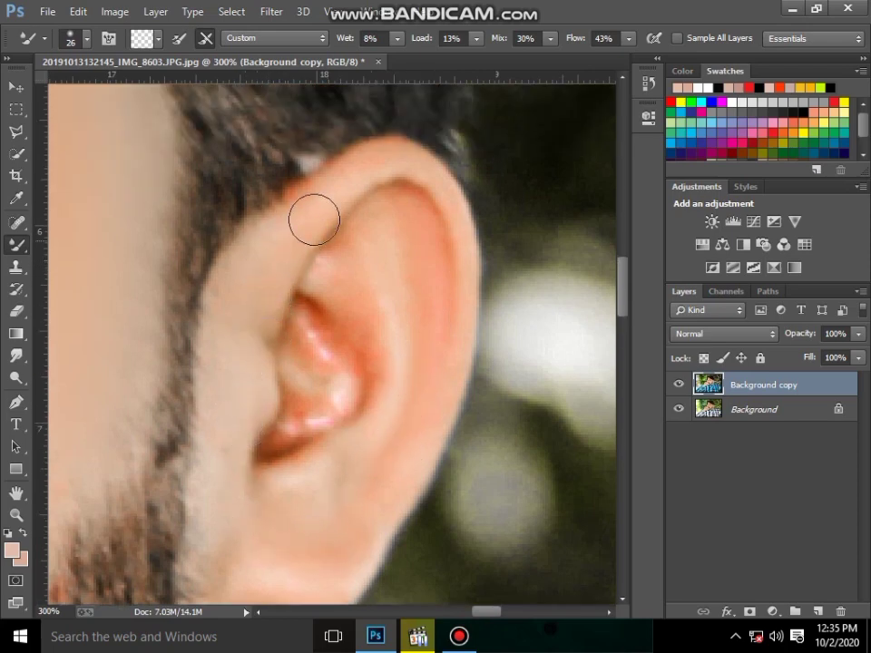
scroll(335, 266, down, 2)
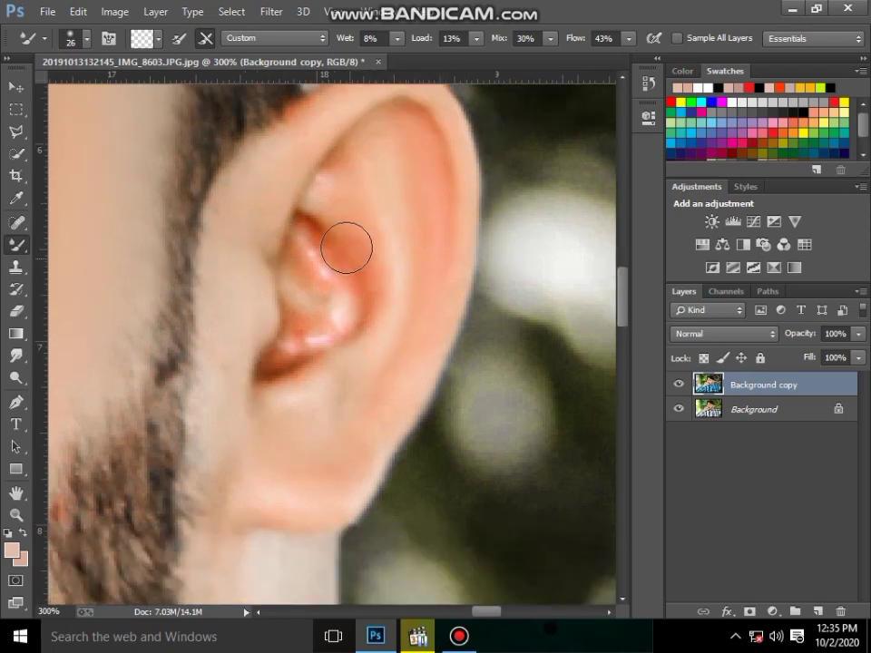
mouse_move(352, 302)
mouse_down()
mouse_move(340, 313)
mouse_move(316, 299)
mouse_up()
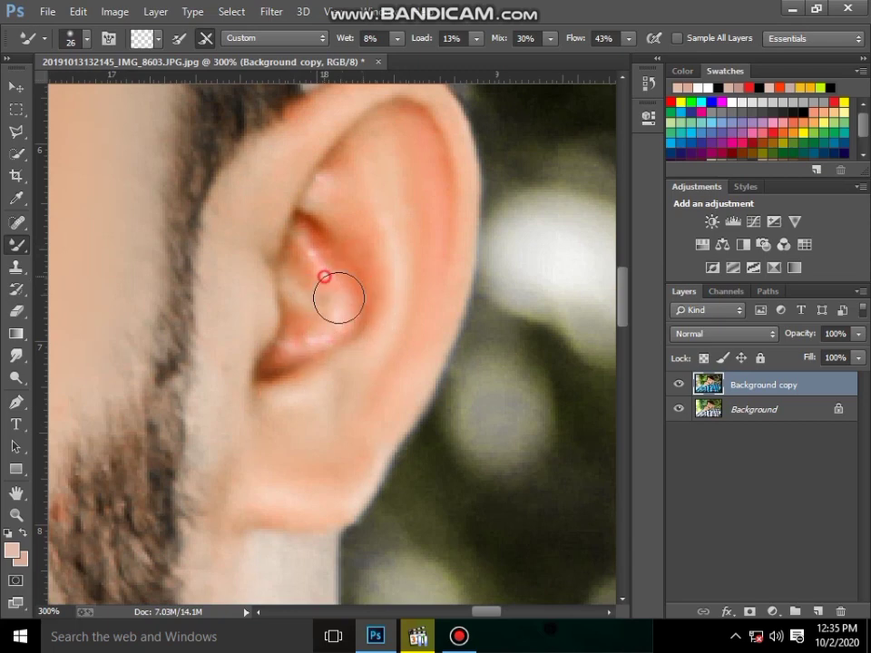
scroll(454, 477, down, 2)
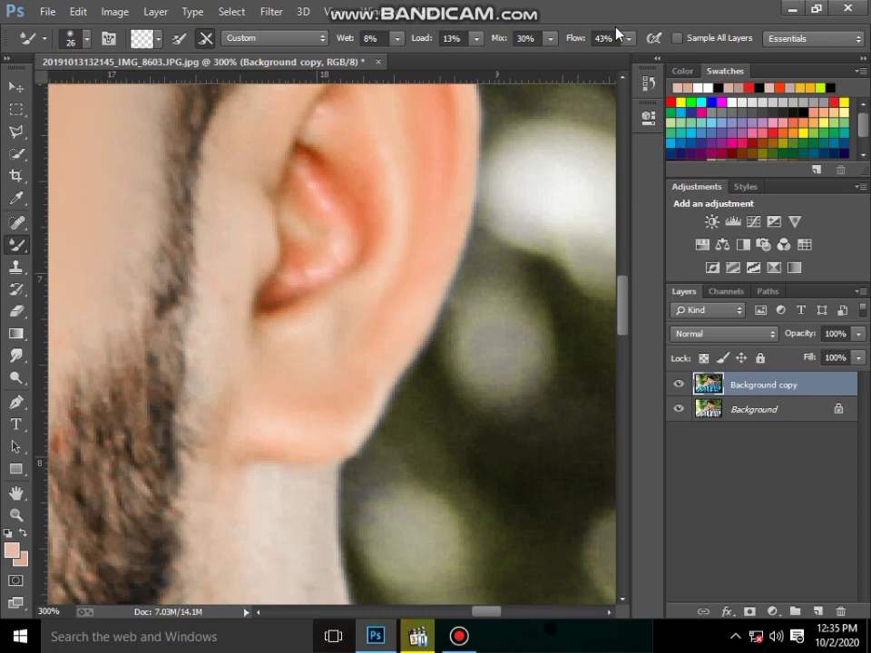
scroll(316, 235, down, 2)
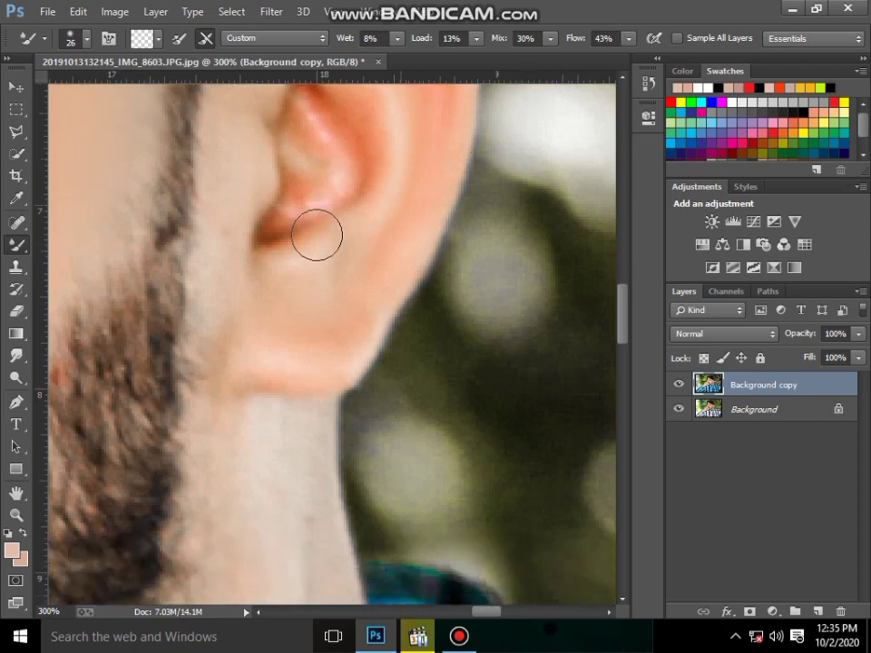
scroll(256, 310, up, 1)
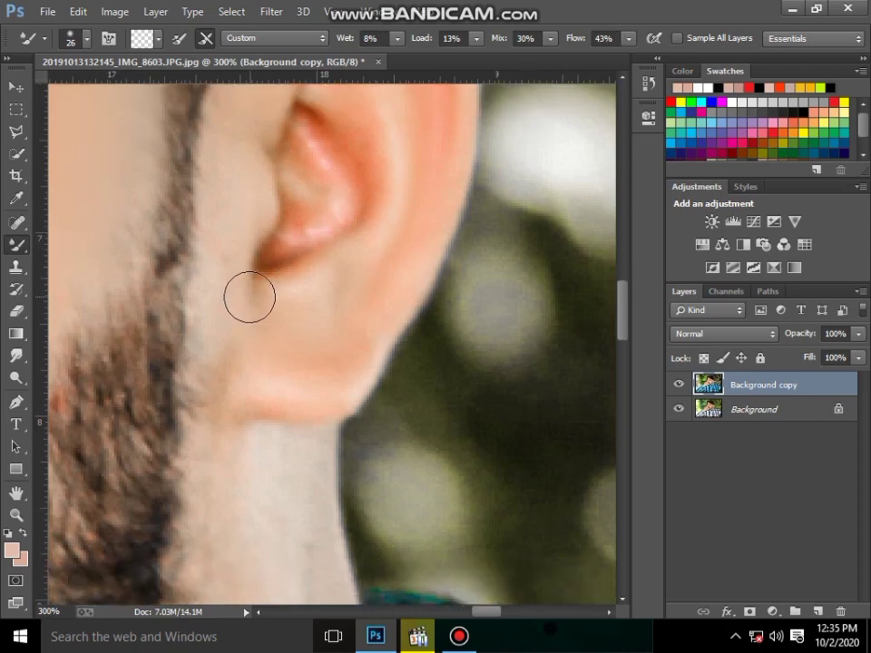
scroll(250, 296, down, 2)
scroll(214, 241, down, 1)
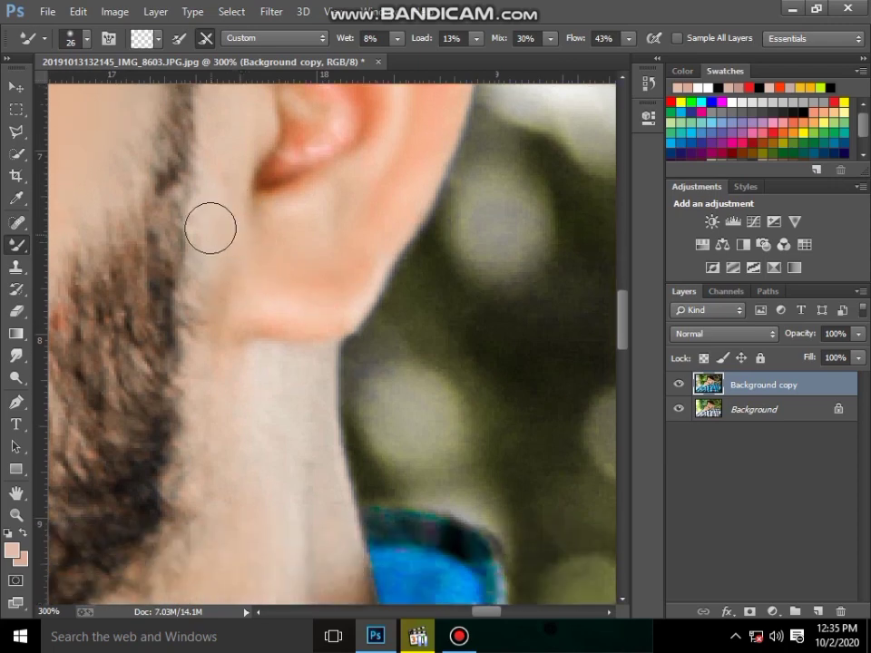
- Enlarge the Mixer Brush and smooth the neck skin beside the beard
scroll(236, 372, down, 3)
right_click(266, 361)
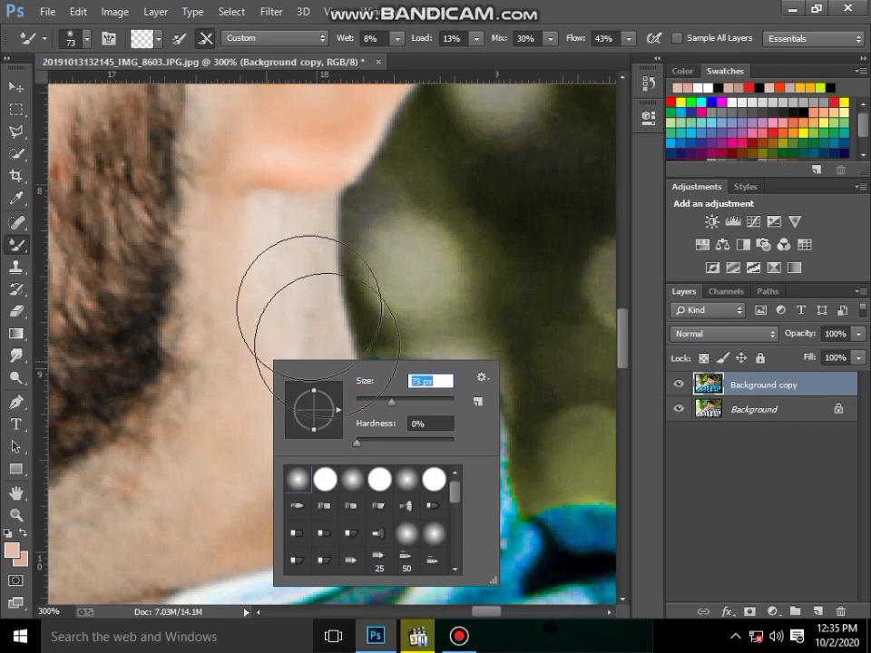
mouse_move(373, 406)
mouse_down()
mouse_move(391, 400)
mouse_move(374, 405)
mouse_up()
scroll(278, 272, down, 2)
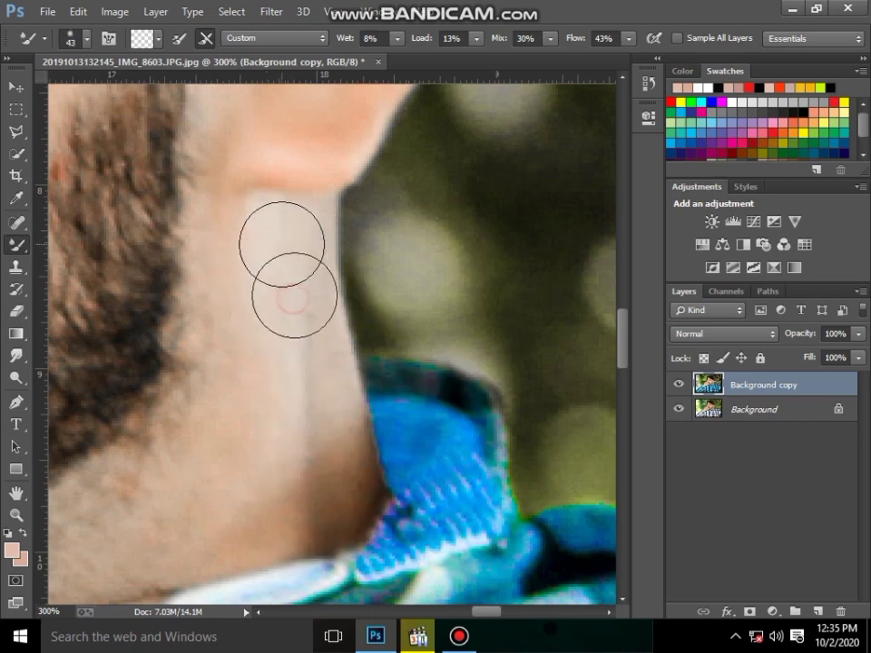
mouse_move(270, 370)
mouse_down()
mouse_move(229, 327)
mouse_move(225, 218)
mouse_move(160, 527)
mouse_move(233, 521)
mouse_move(286, 486)
mouse_up()
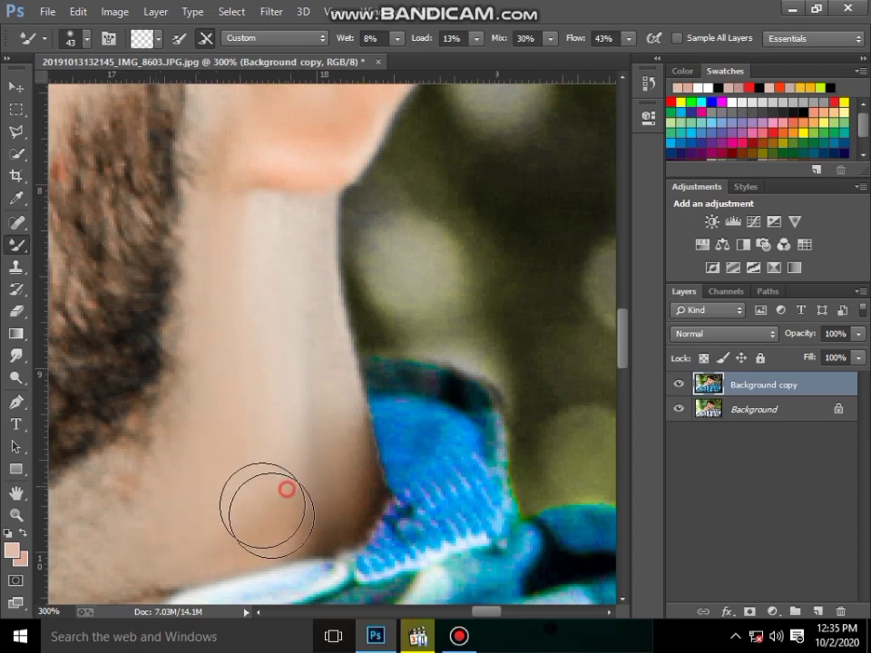
- Blend the neck skin along the beard line and down toward the collar
scroll(285, 486, down, 2)
drag(478, 614, 471, 614)
scroll(328, 345, down, 2)
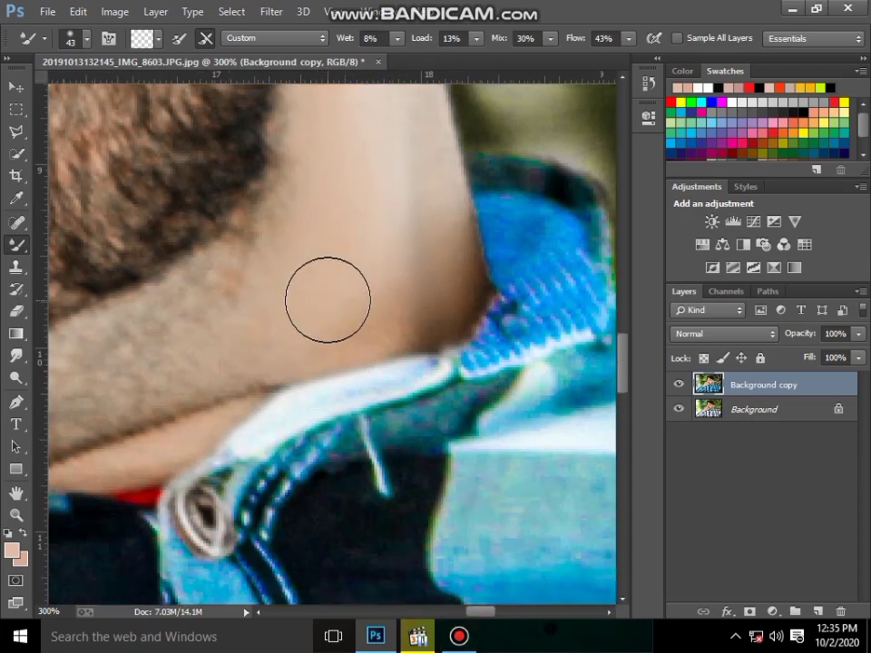
mouse_move(247, 313)
mouse_down()
mouse_move(210, 364)
mouse_move(224, 364)
mouse_move(277, 253)
mouse_up()
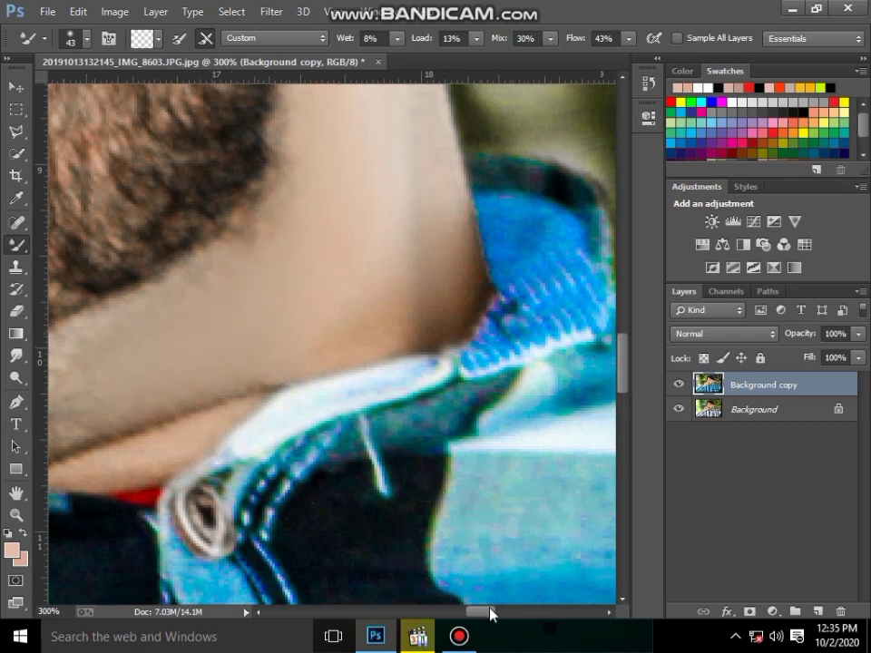
drag(490, 614, 481, 614)
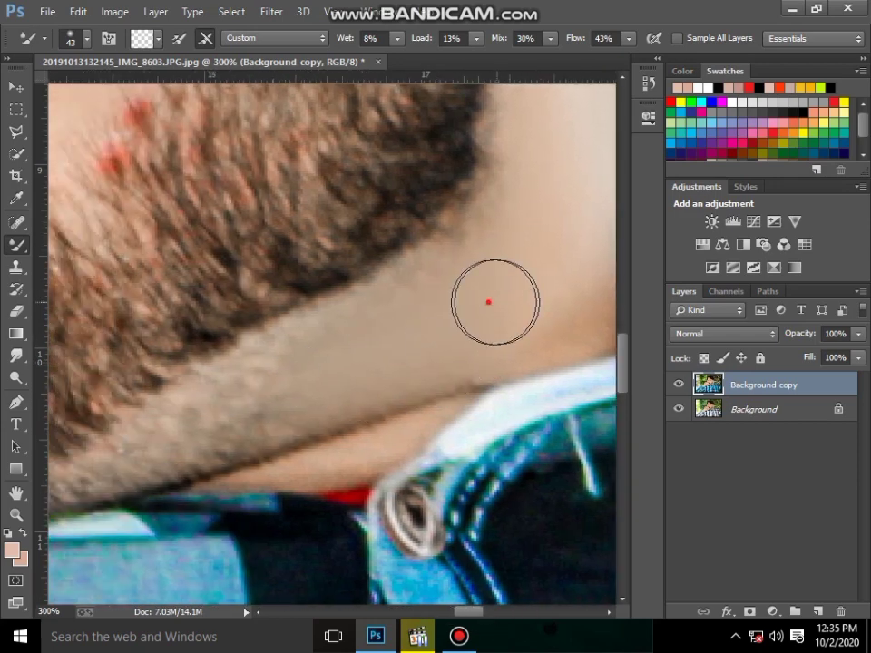
drag(490, 301, 318, 361)
drag(170, 424, 210, 418)
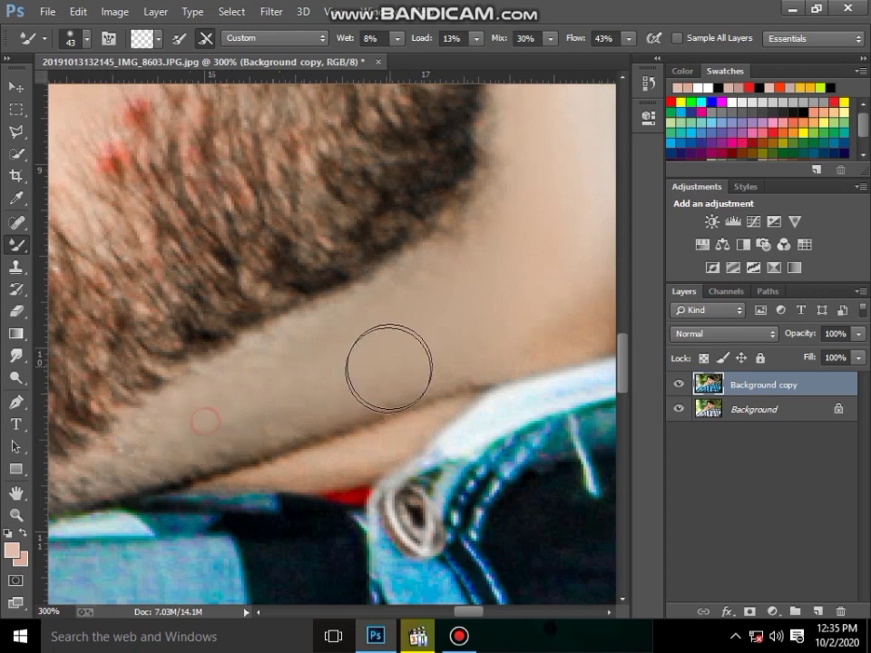
mouse_move(278, 405)
mouse_down()
mouse_move(417, 321)
mouse_move(420, 298)
mouse_move(396, 319)
mouse_up()
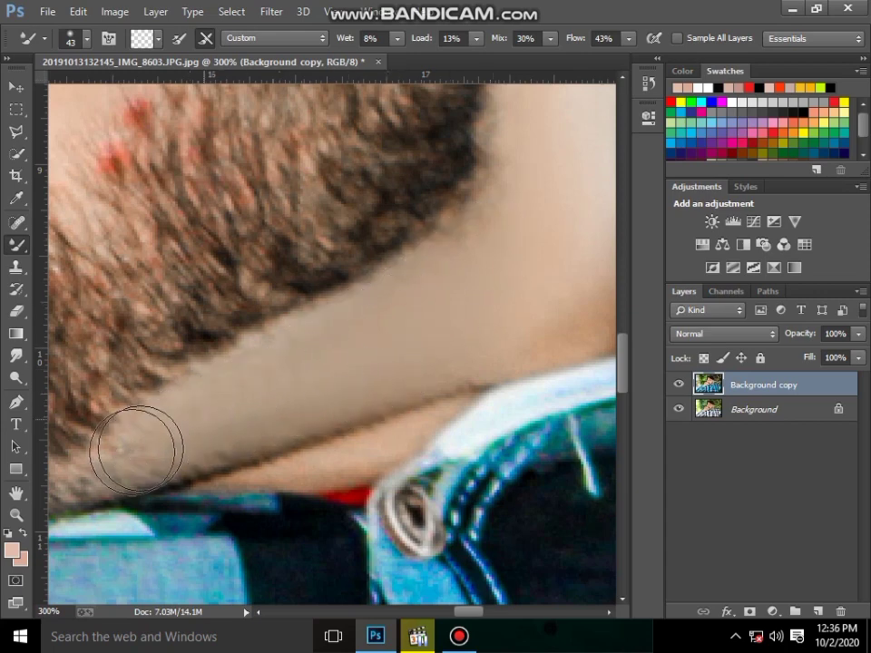
mouse_move(314, 425)
mouse_down()
mouse_move(335, 403)
mouse_move(418, 388)
mouse_move(327, 408)
mouse_move(247, 412)
mouse_up()
drag(291, 387, 363, 350)
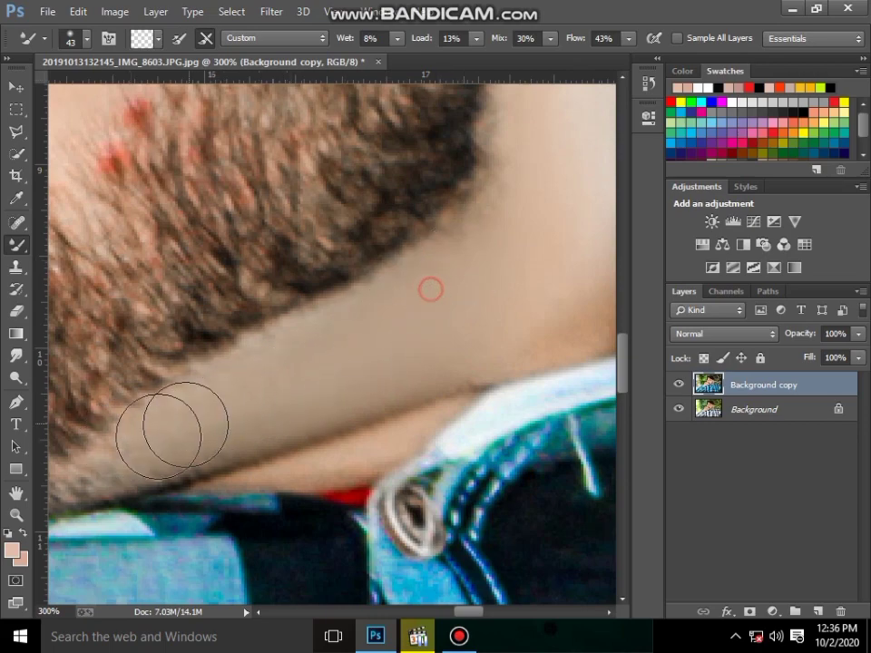
- Switch to the Zoom tool and bring up its view options to step back
scroll(181, 426, up, 3)
click(16, 515)
right_click(283, 346)
- Fit the photo on screen, then zoom to 100% on the hand holding the cigarette
click(311, 357)
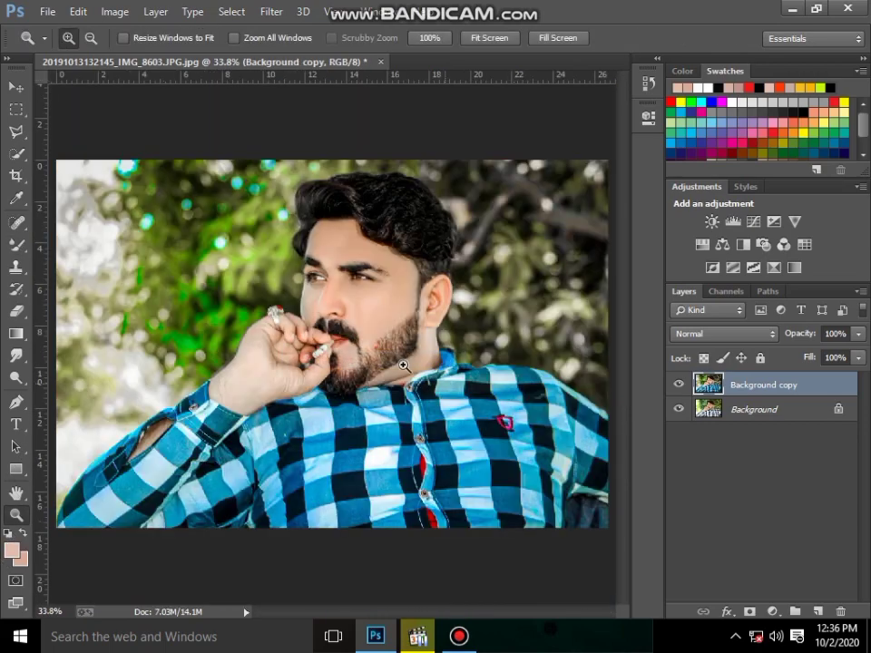
drag(146, 175, 380, 340)
scroll(272, 363, down, 2)
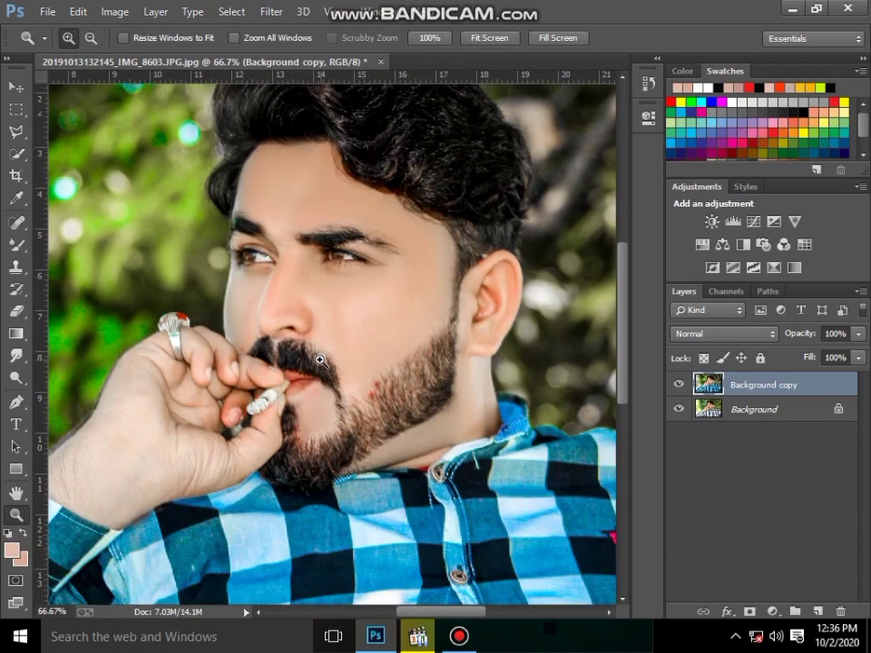
scroll(138, 415, down, 3)
right_click(332, 342)
click(366, 351)
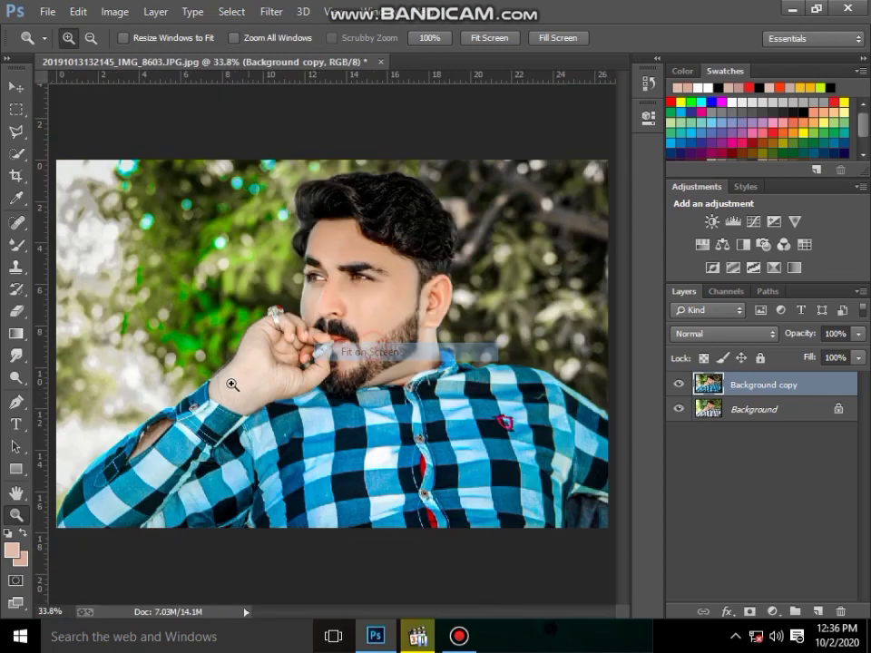
click(206, 379)
click(313, 391)
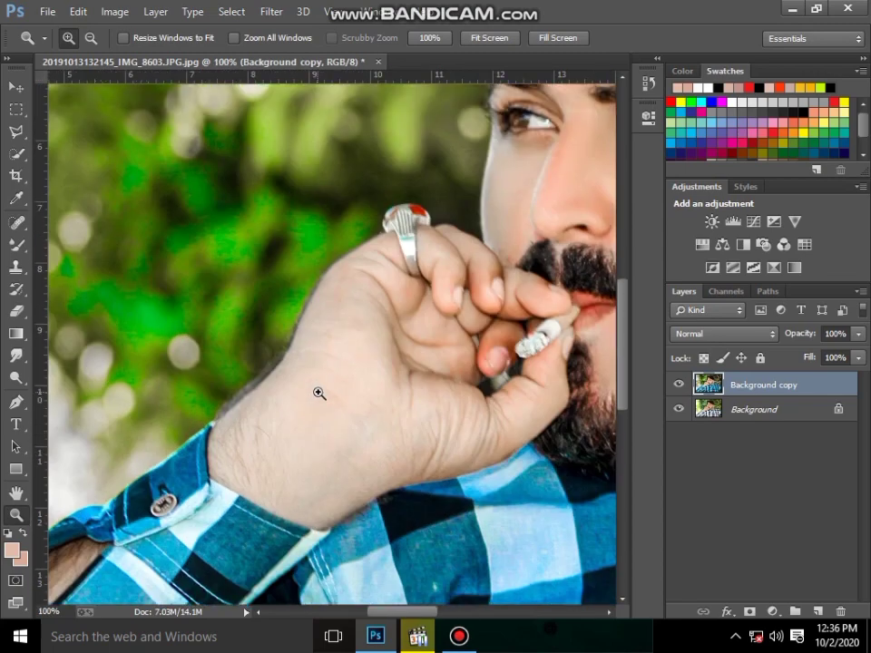
- Select the Mixer Brush at 69 px and work over the hand and wrist skin
click(18, 245)
scroll(321, 296, down, 2)
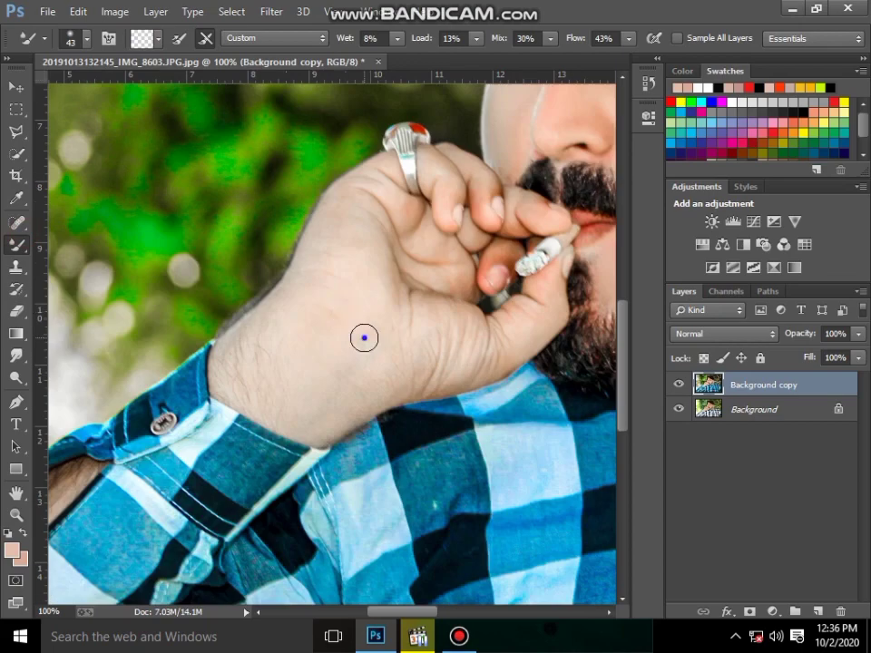
right_click(364, 339)
click(331, 288)
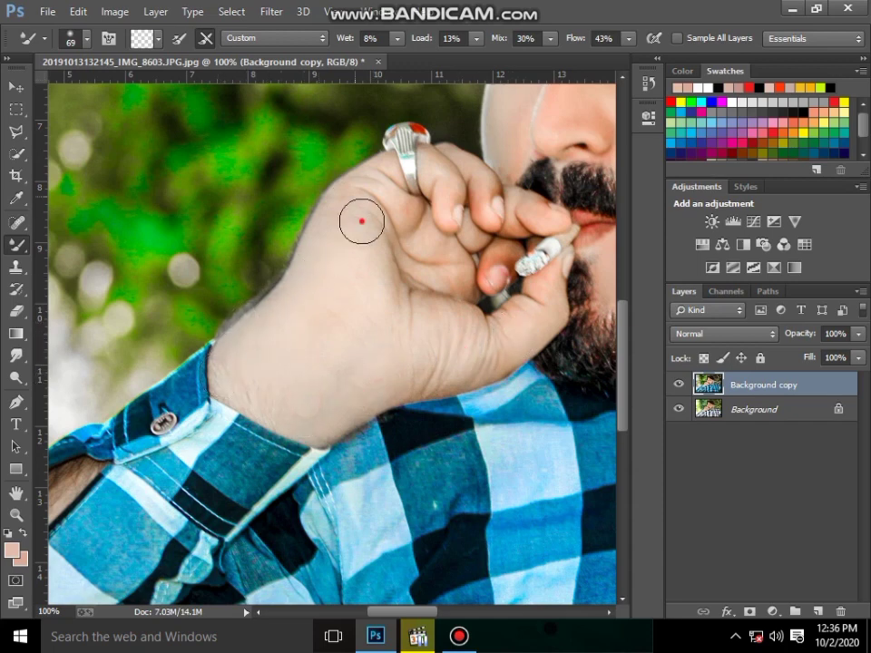
scroll(414, 281, up, 1)
scroll(424, 292, up, 1)
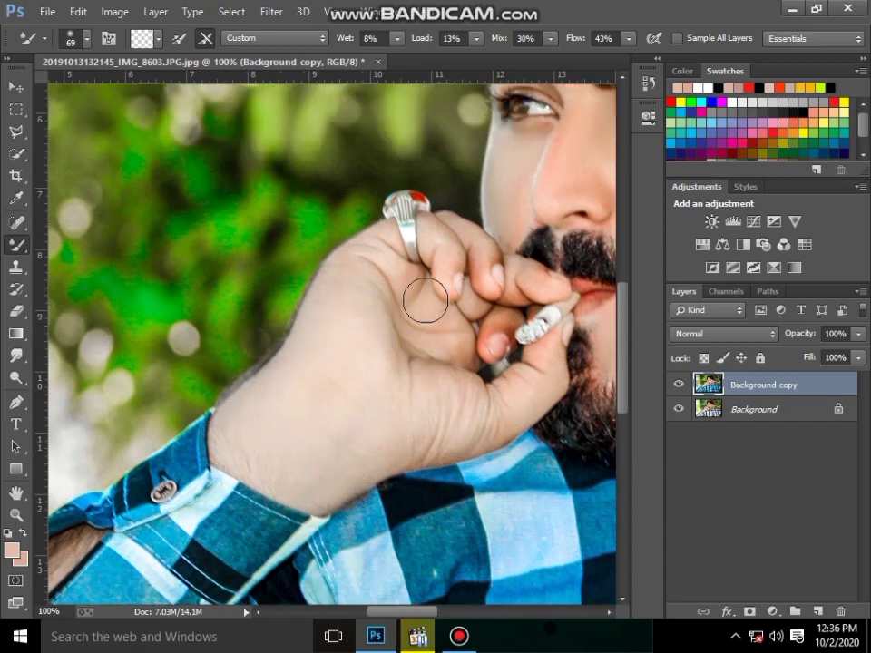
scroll(472, 263, up, 2)
scroll(479, 293, up, 2)
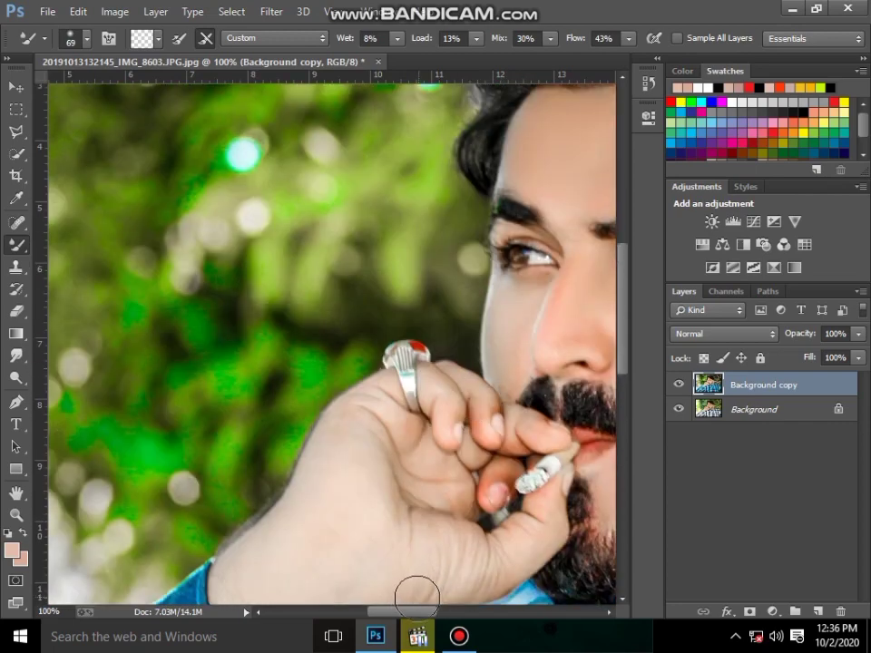
- Smooth the remaining cheek skin with the Mixer Brush
drag(417, 611, 436, 614)
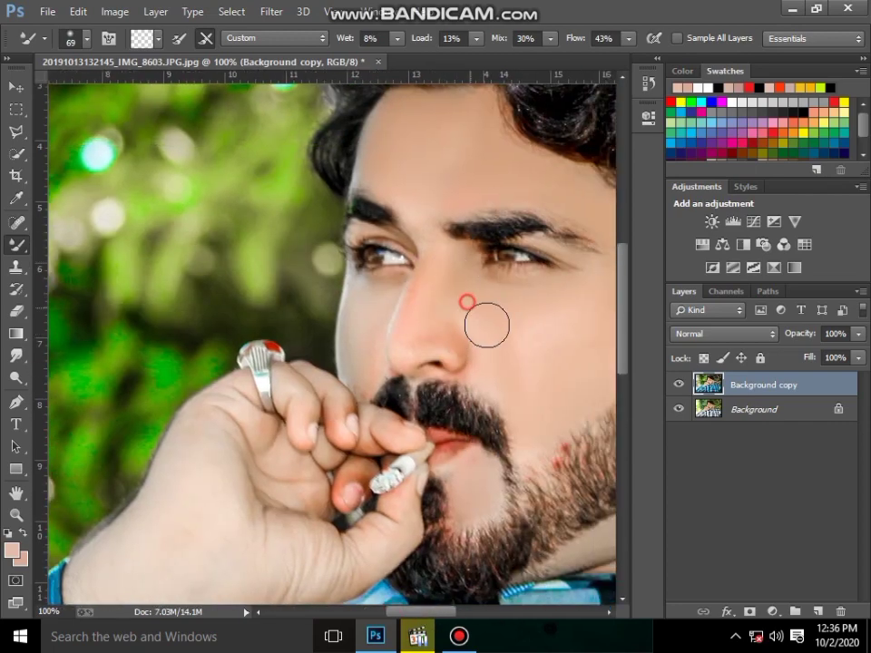
drag(519, 373, 536, 303)
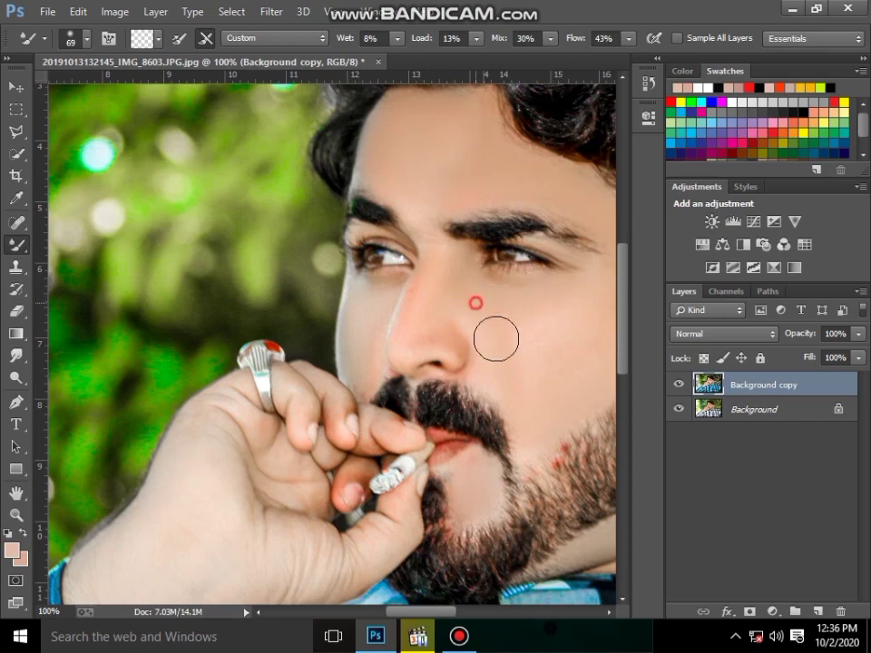
drag(455, 616, 475, 615)
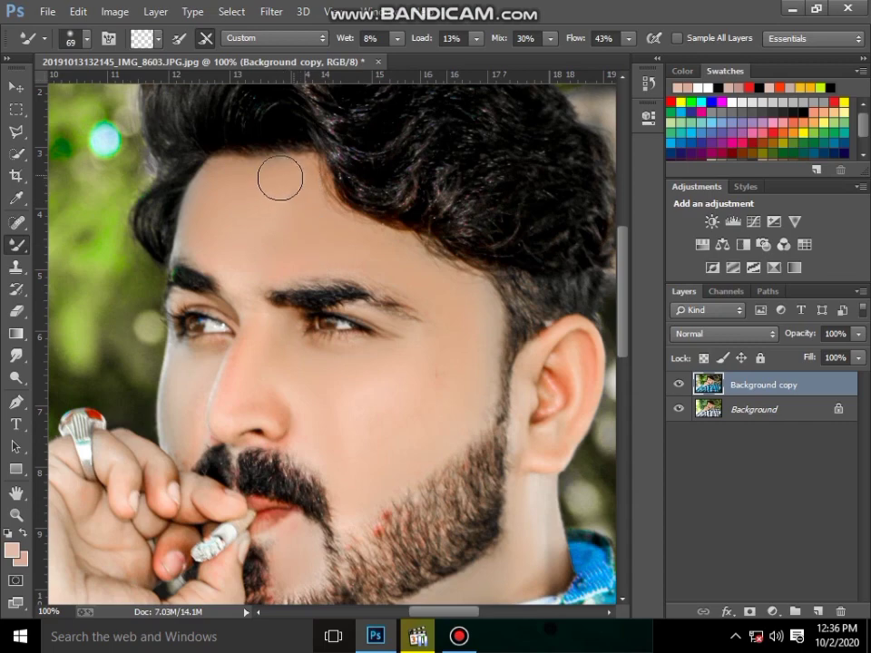
scroll(411, 296, down, 3)
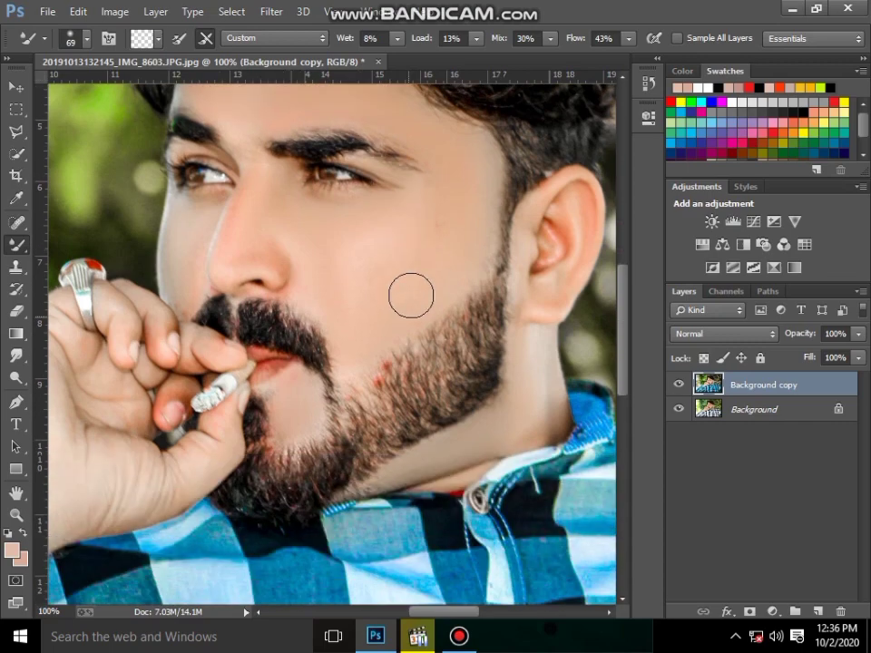
scroll(389, 291, down, 2)
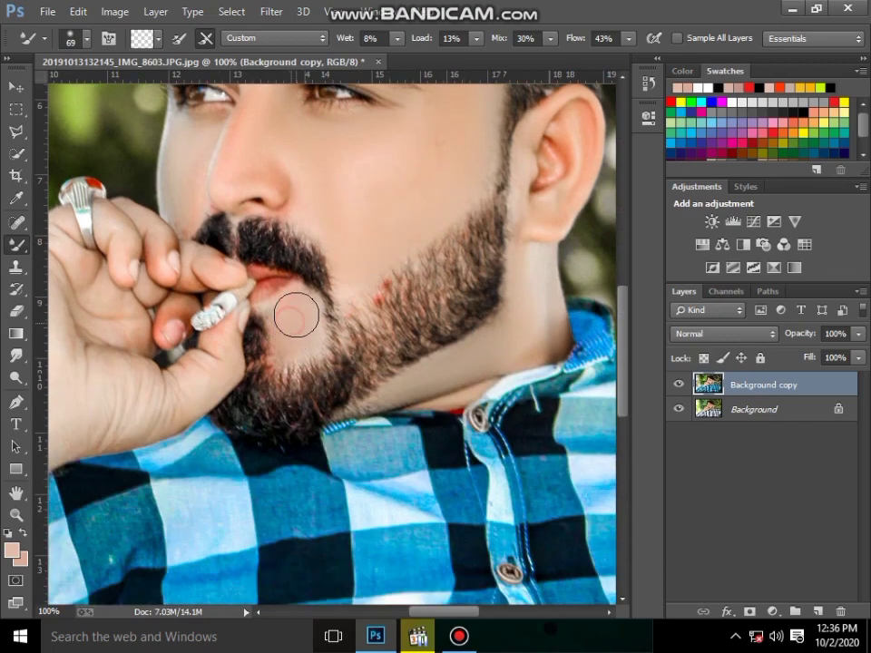
scroll(296, 315, down, 1)
- Fit the photo on screen and toggle the retouched layer to compare with the original
key(z)
right_click(318, 346)
click(385, 362)
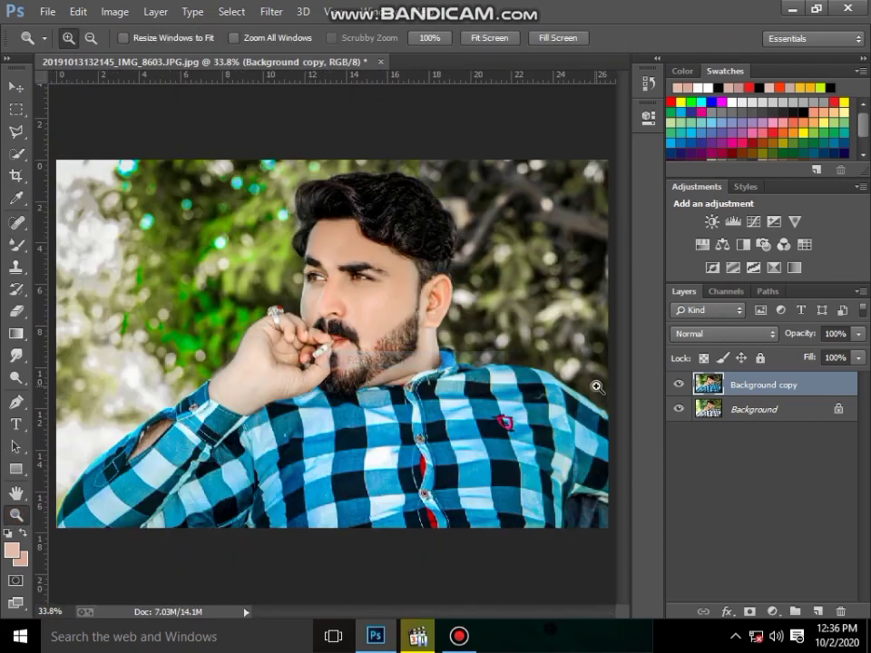
click(681, 387)
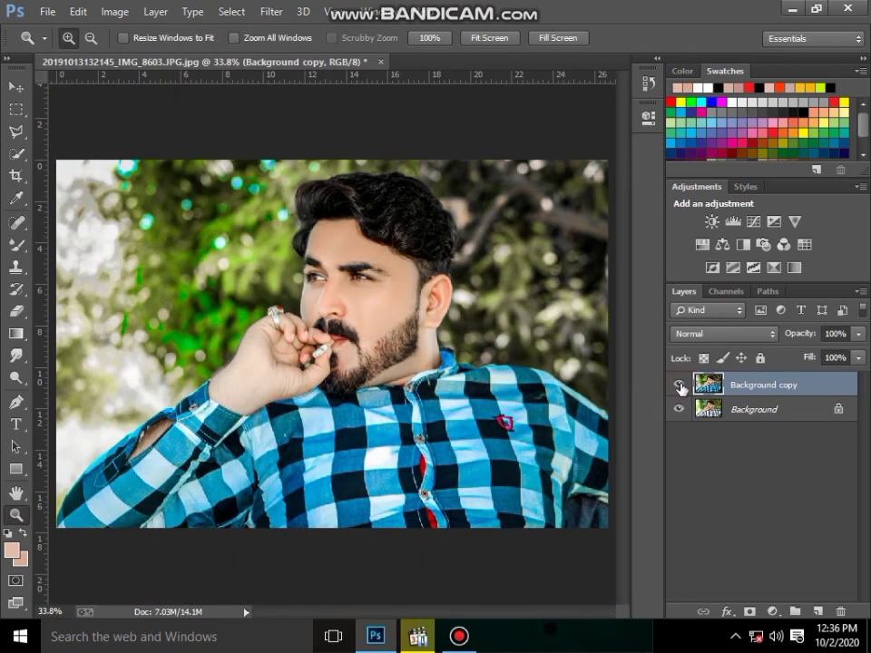
click(679, 386)
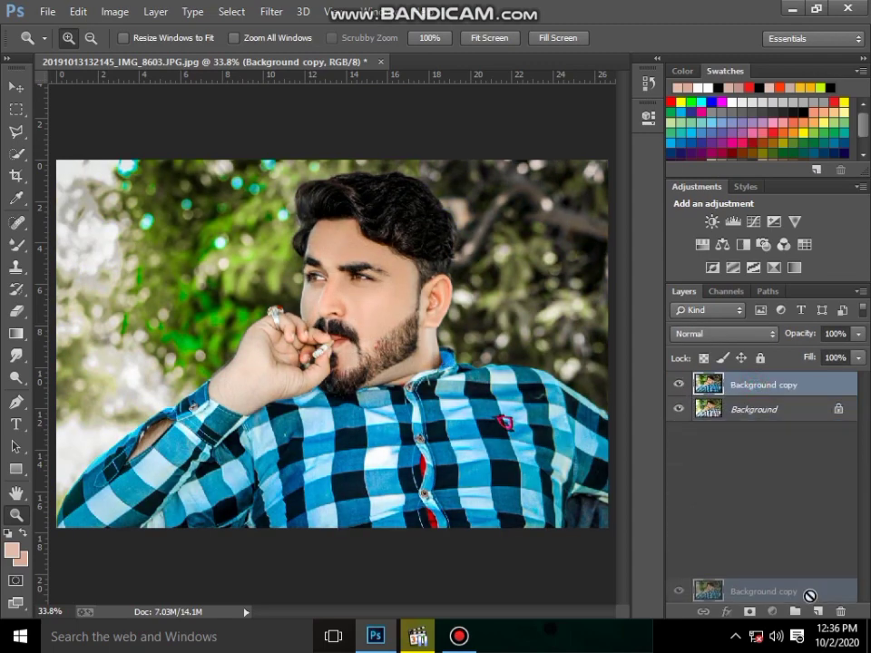
- Duplicate Background copy and add a Stroke layer effect to the new copy
drag(738, 384, 817, 611)
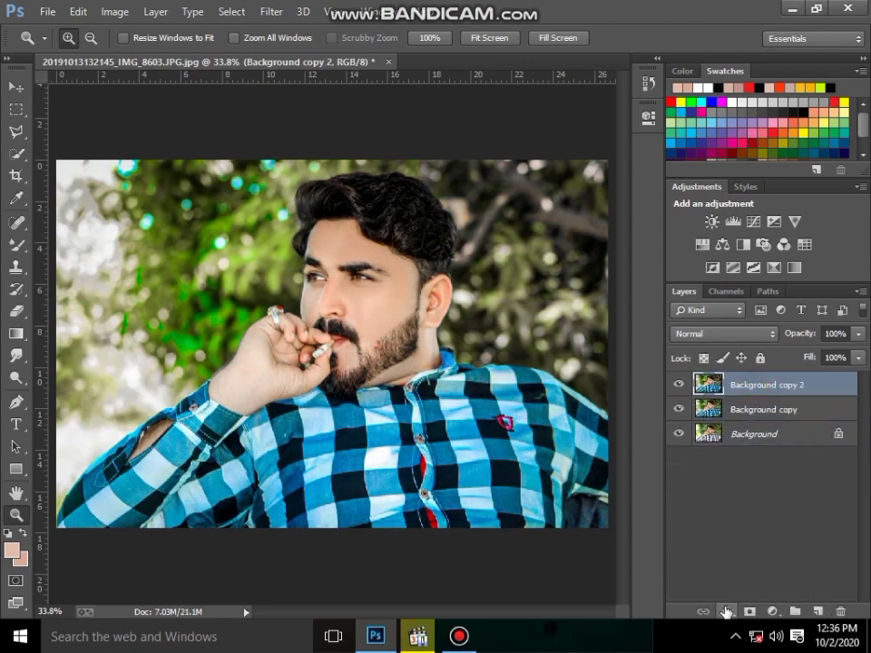
click(726, 613)
click(759, 446)
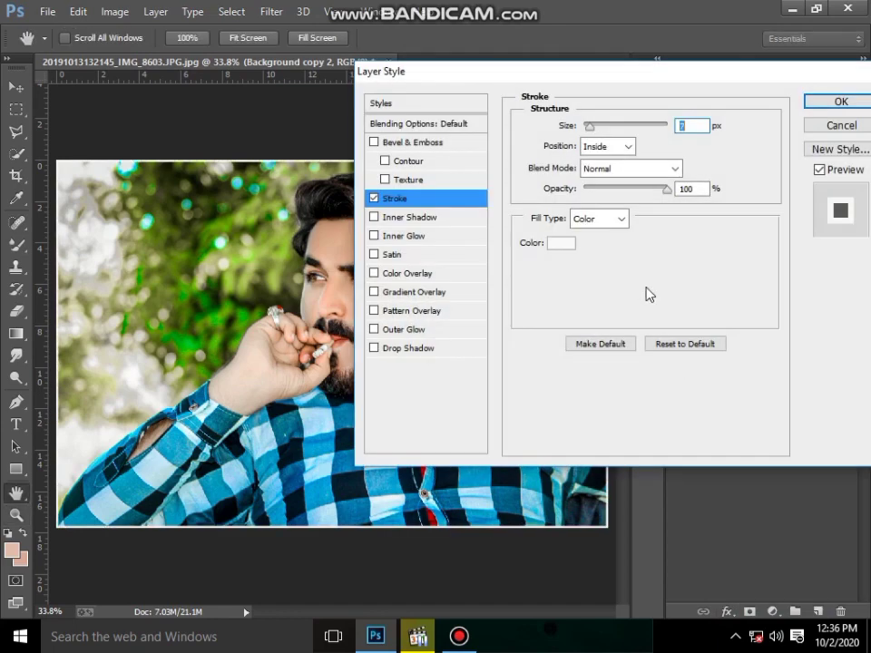
click(844, 104)
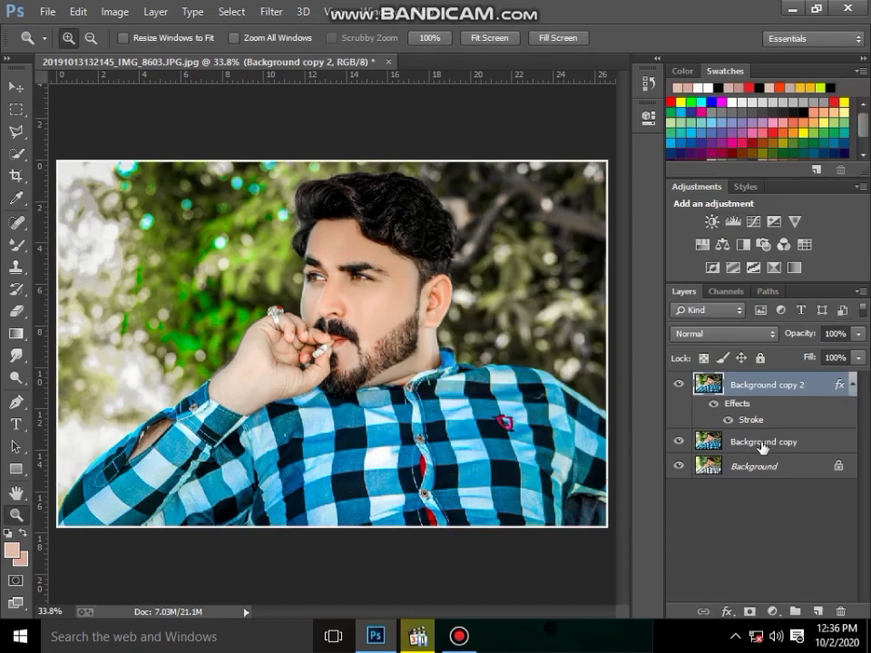
- Delete the stroked copy and add a Channel Mixer adjustment with Green at -5
key(Delete)
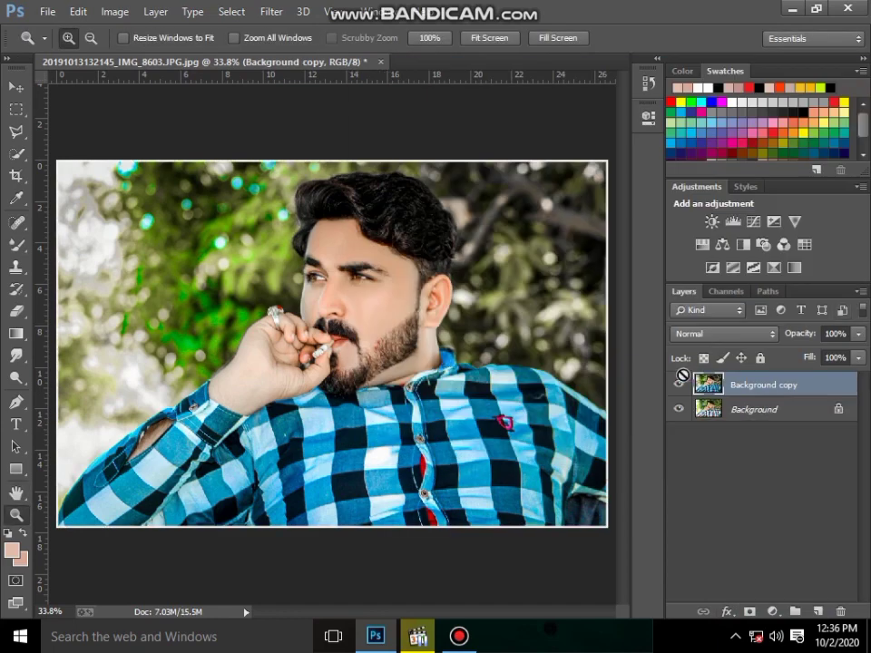
click(677, 386)
click(786, 245)
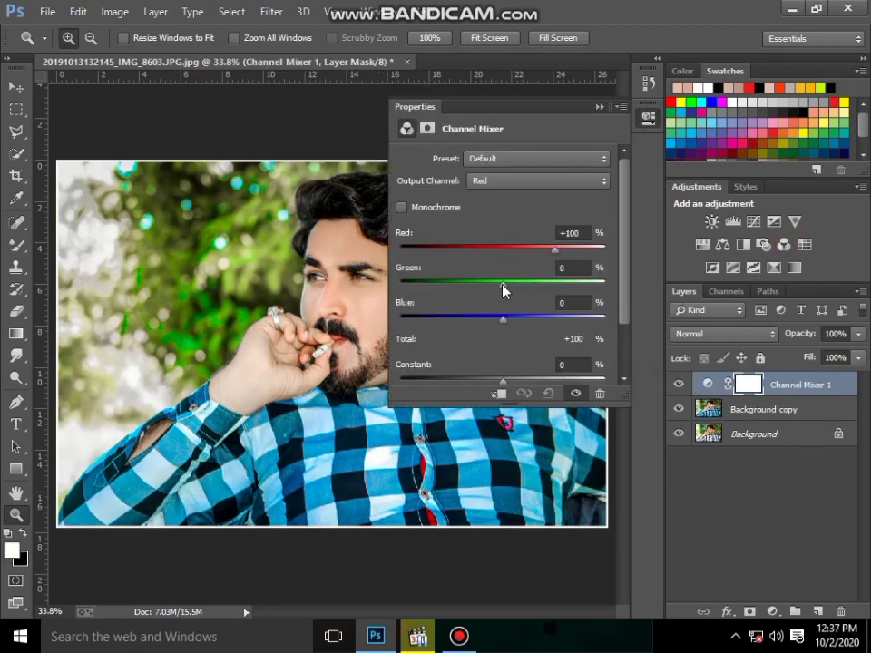
click(503, 284)
drag(502, 284, 508, 323)
click(596, 110)
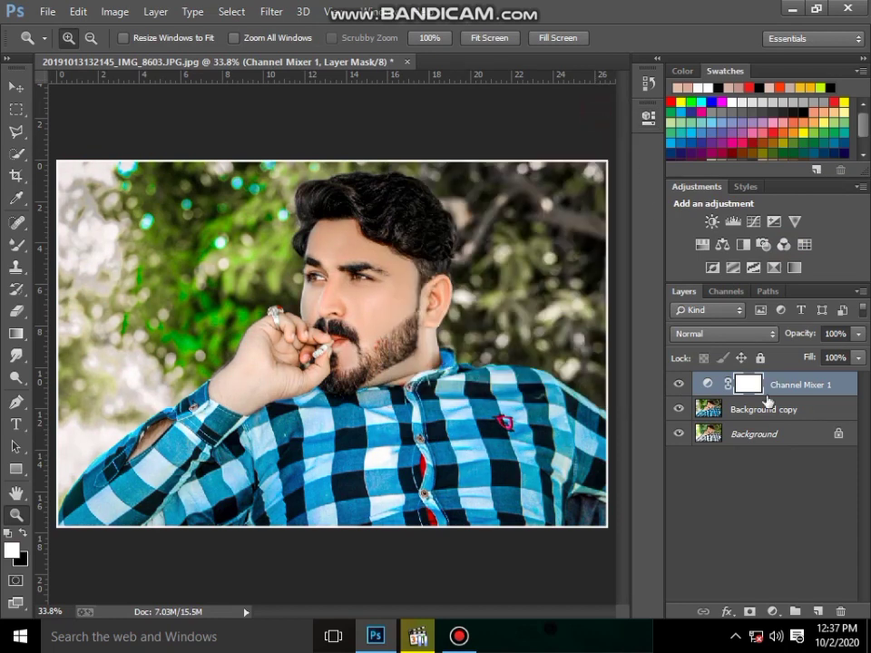
- Merge all visible layers and duplicate the merged Background layer
right_click(762, 445)
click(739, 304)
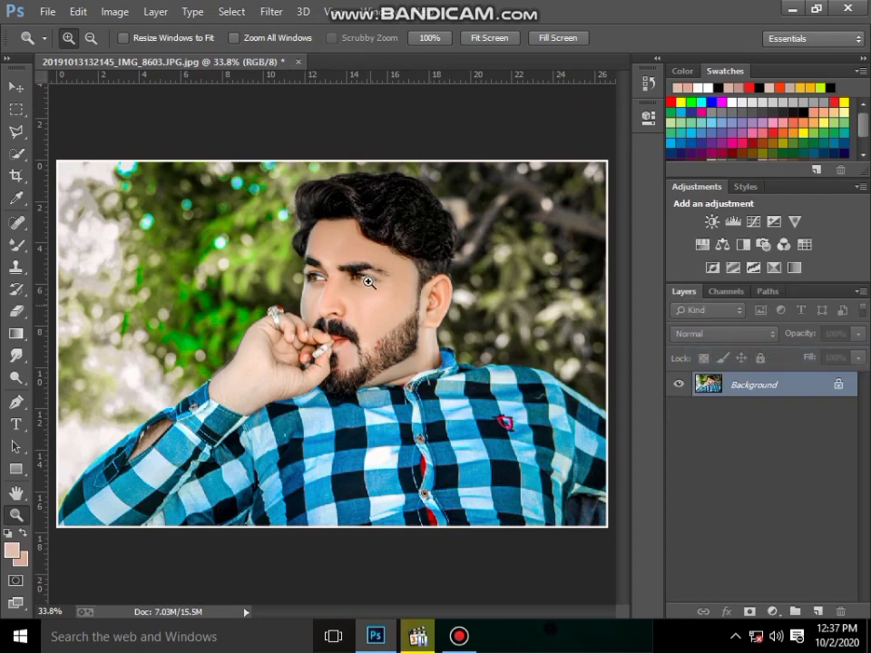
drag(792, 392, 812, 570)
drag(817, 617, 816, 614)
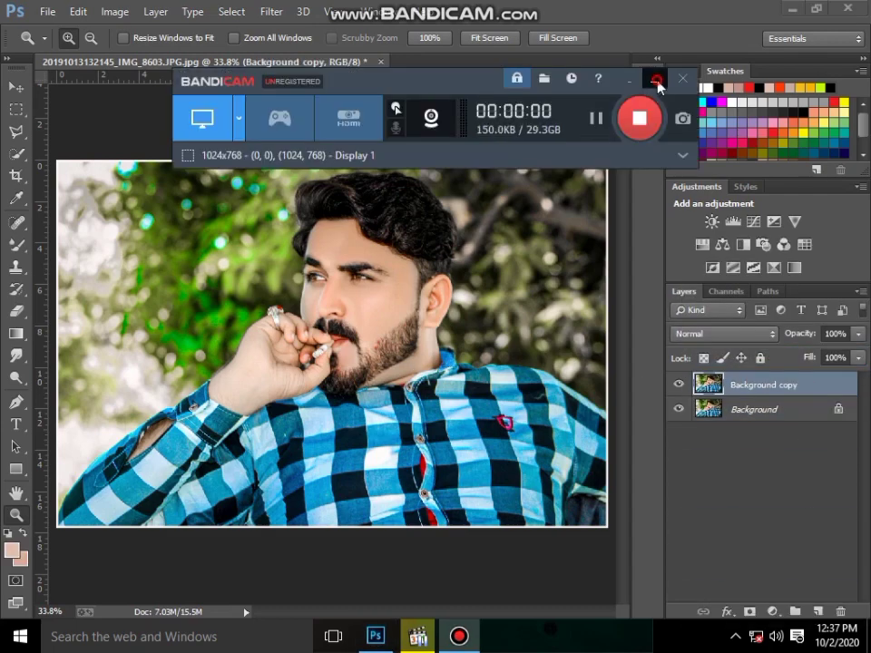
- Zoom to 100% on the eyebrow, fit the photo, and toggle Background copy to compare
click(381, 271)
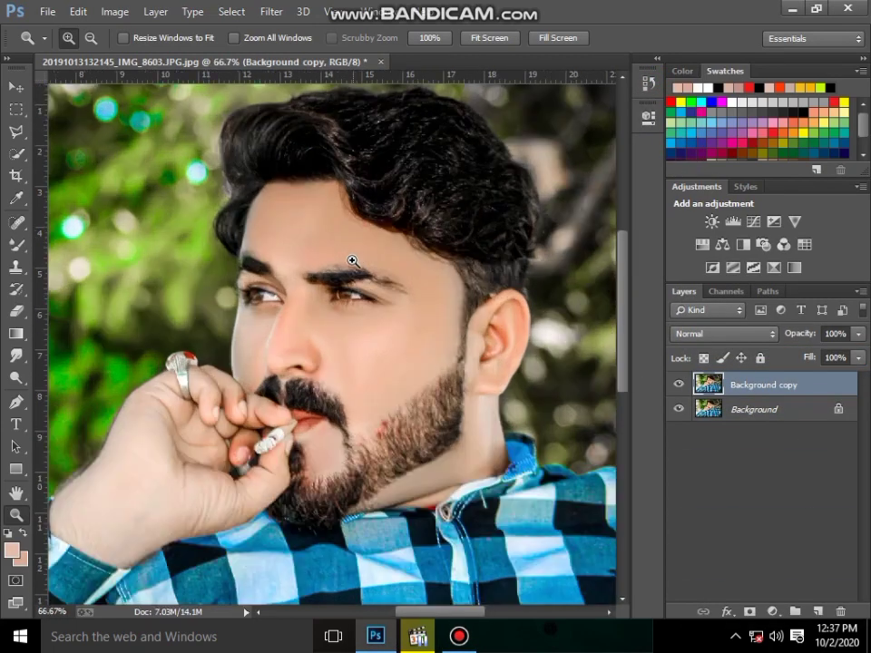
click(379, 290)
scroll(408, 317, down, 3)
scroll(440, 359, down, 2)
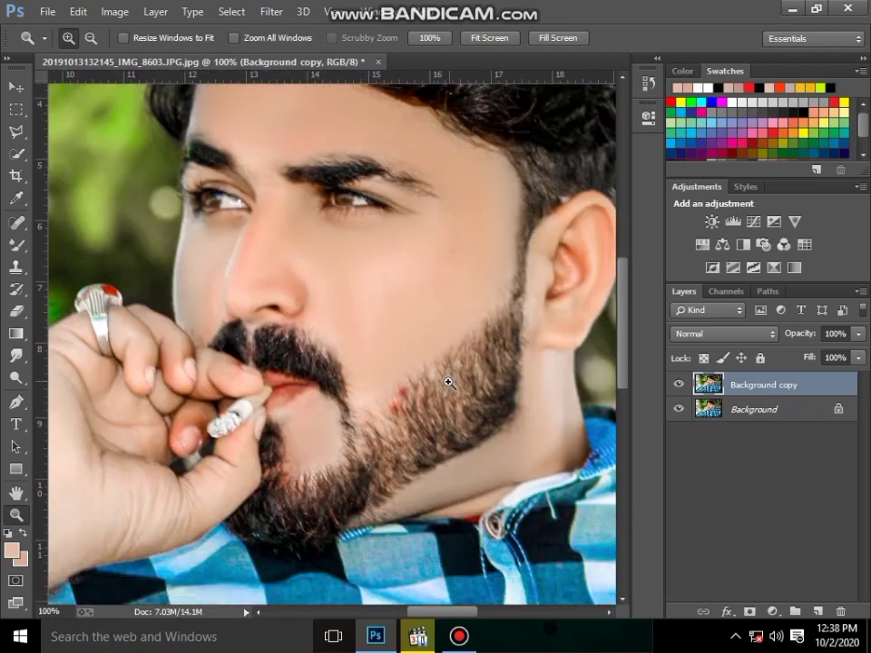
right_click(435, 371)
click(472, 382)
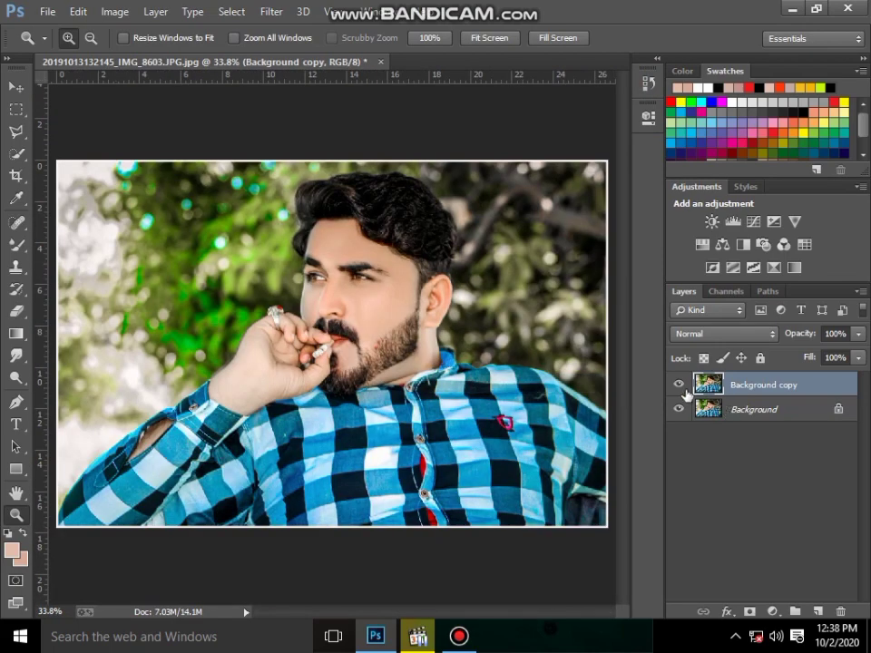
click(679, 386)
click(679, 385)
- Open Liquify, zoom the preview to 100% on the face, and choose Forward Warp at size 121
click(270, 13)
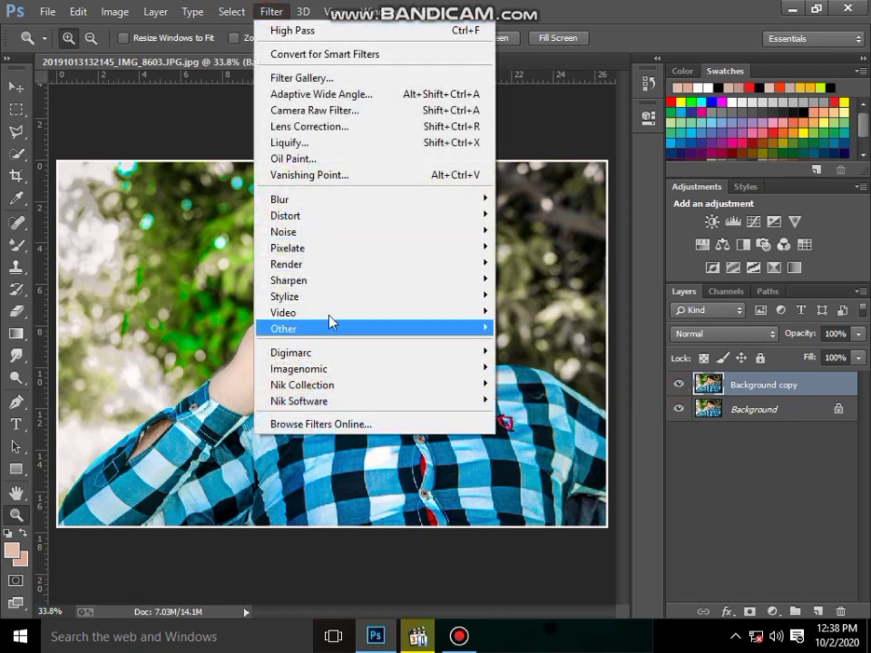
click(349, 142)
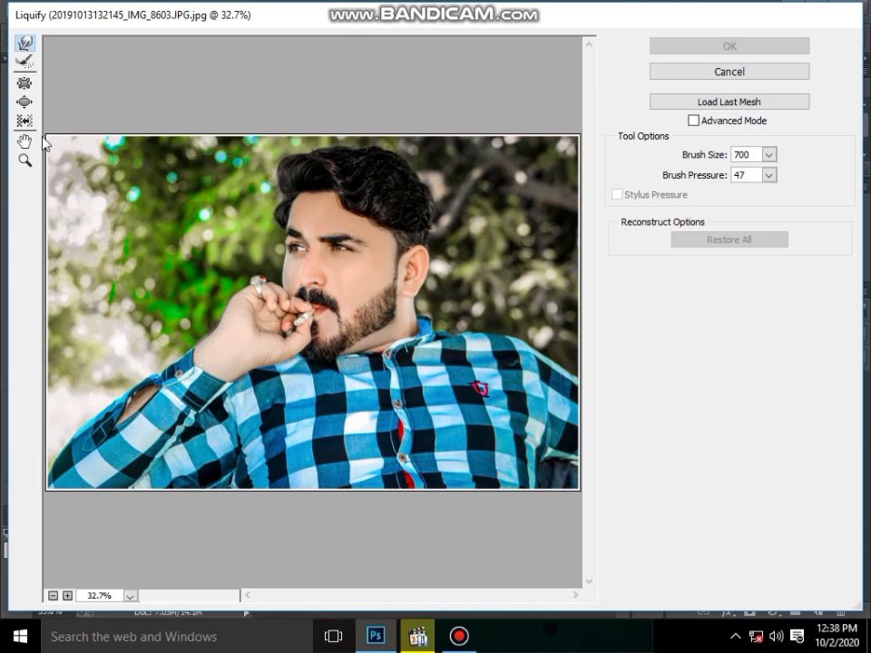
click(25, 162)
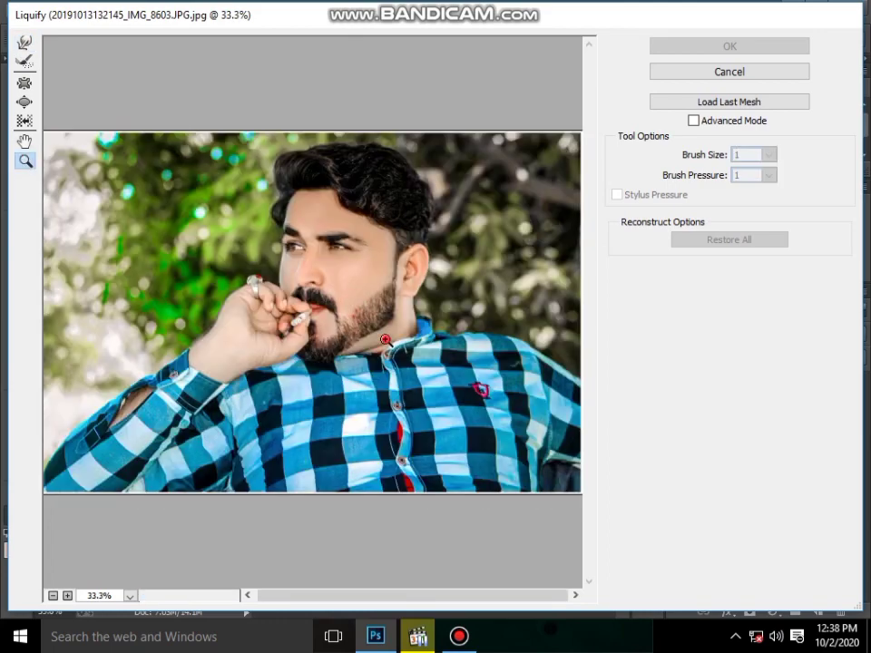
click(354, 307)
click(272, 315)
click(397, 319)
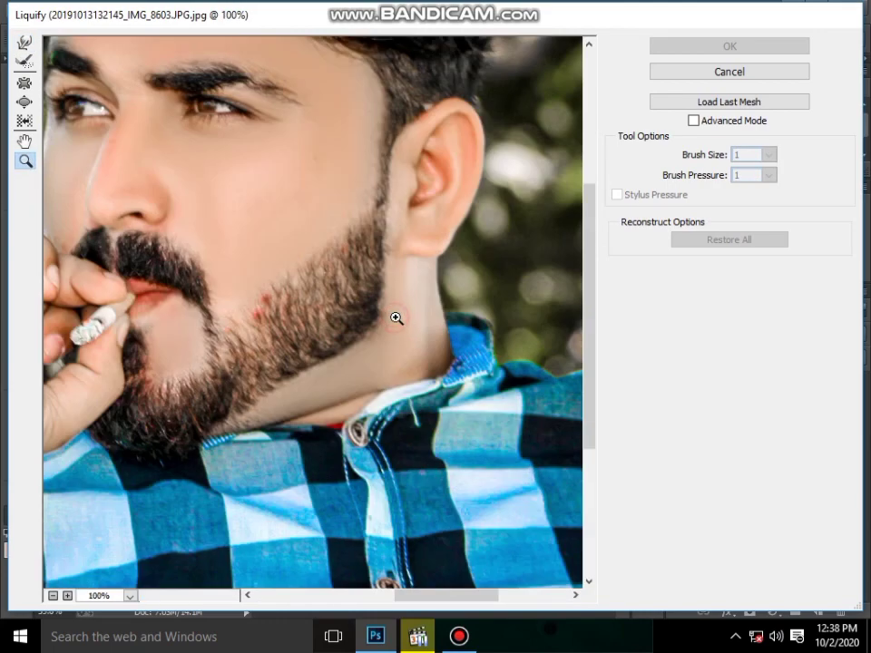
click(25, 41)
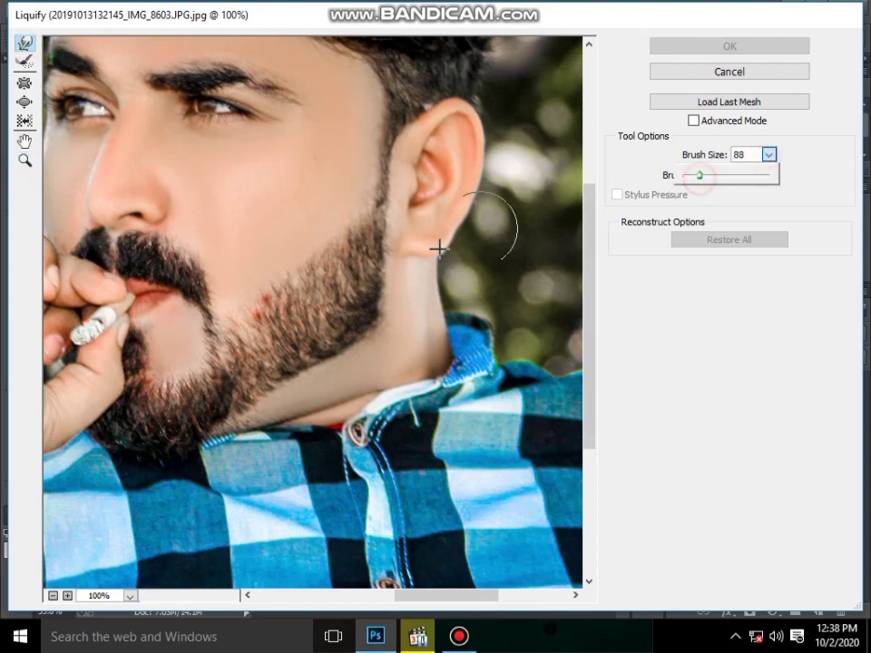
drag(704, 179, 709, 178)
- Set warp pressure to 47 and push the beard edge along cheek, jaw and sideburn
click(335, 241)
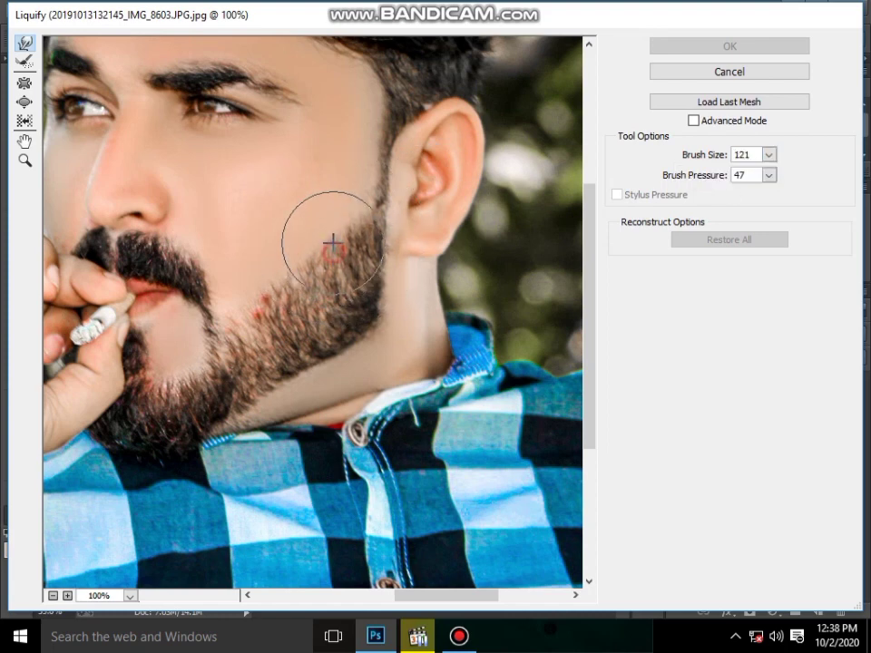
mouse_move(335, 241)
mouse_down()
mouse_move(263, 274)
mouse_move(247, 292)
mouse_up()
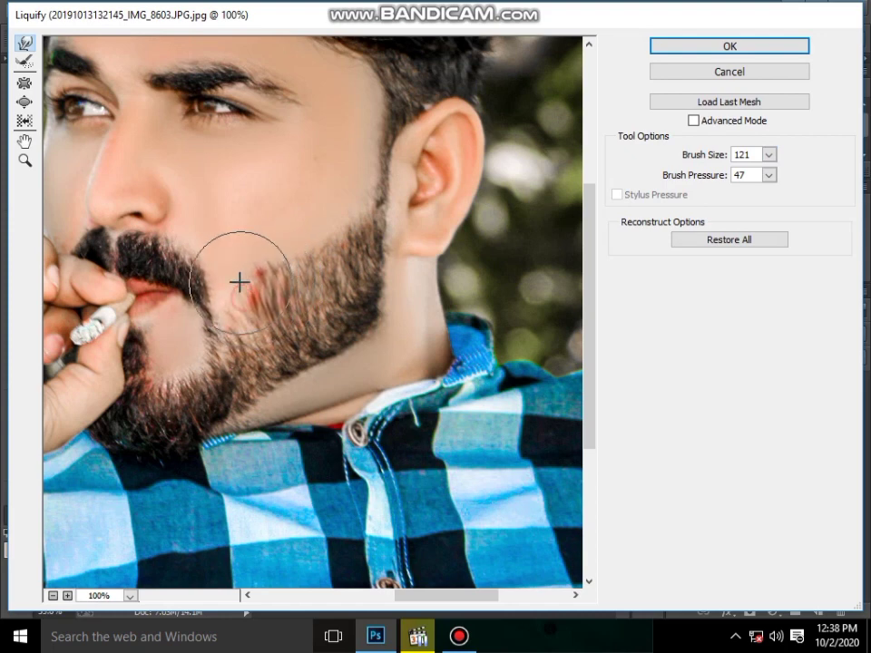
mouse_move(326, 234)
mouse_down()
mouse_move(343, 212)
mouse_move(297, 221)
mouse_move(308, 233)
mouse_move(274, 259)
mouse_move(270, 303)
mouse_up()
drag(286, 379, 273, 398)
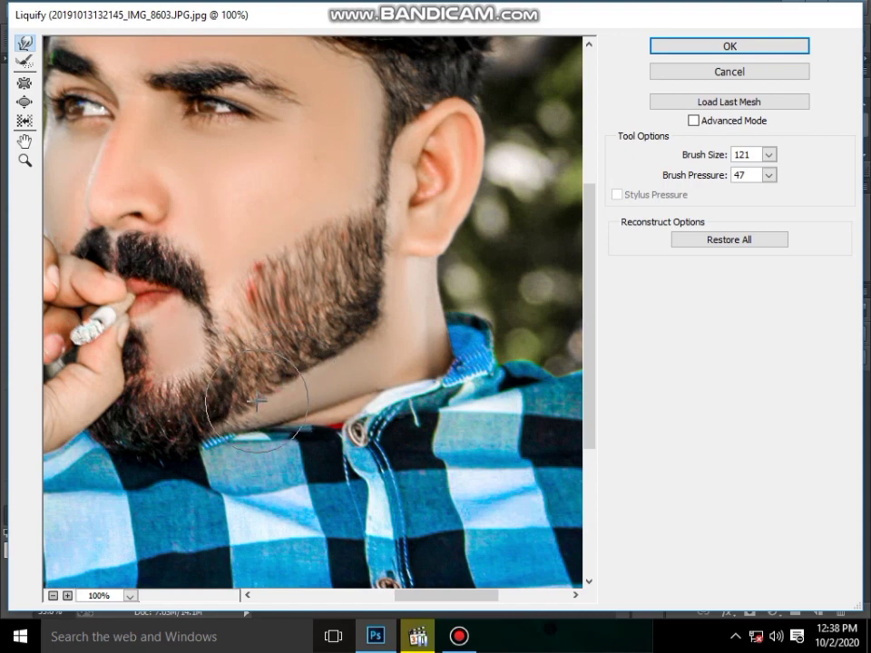
mouse_move(372, 342)
mouse_down()
mouse_move(391, 335)
mouse_move(285, 388)
mouse_up()
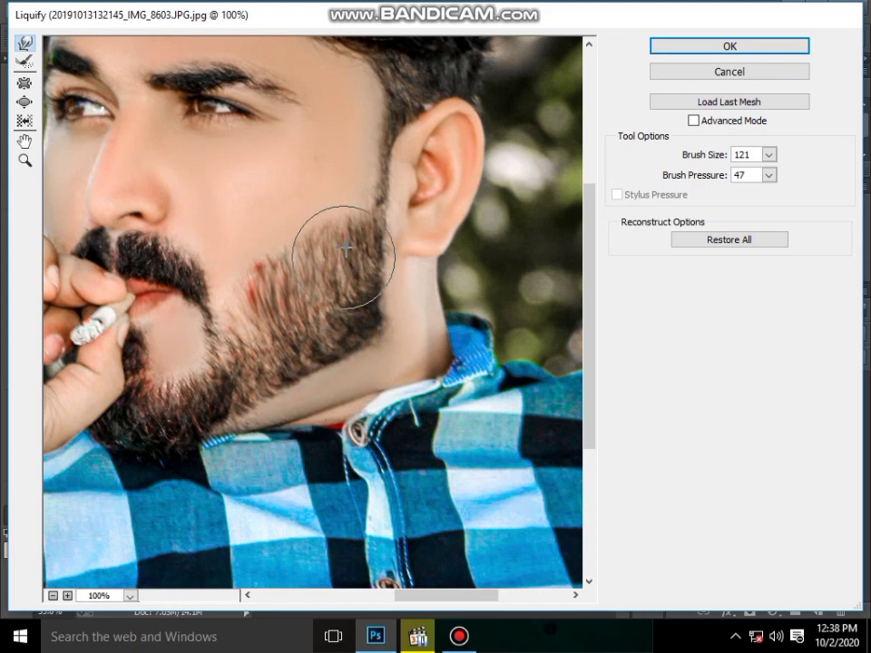
drag(346, 247, 356, 210)
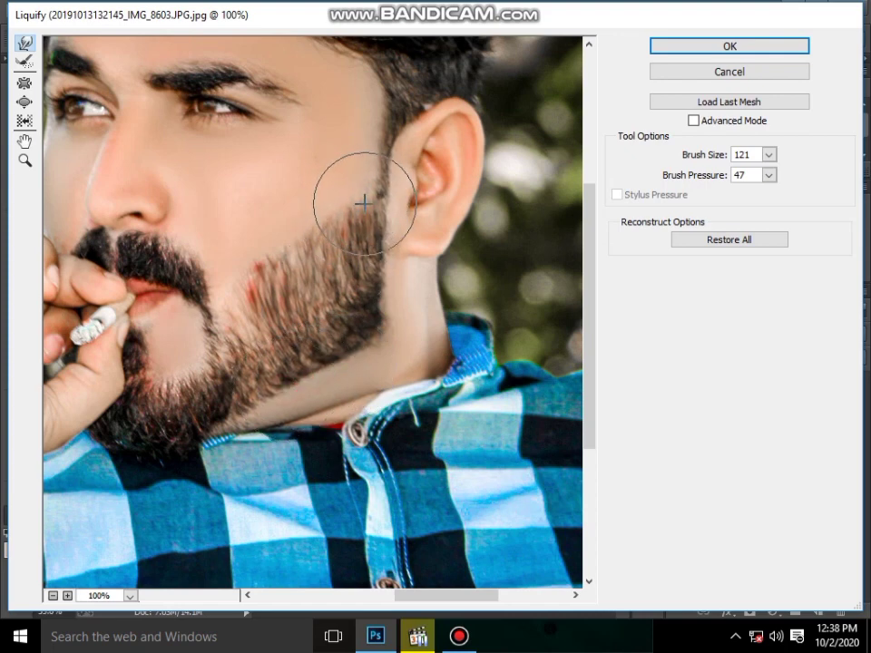
drag(353, 189, 287, 254)
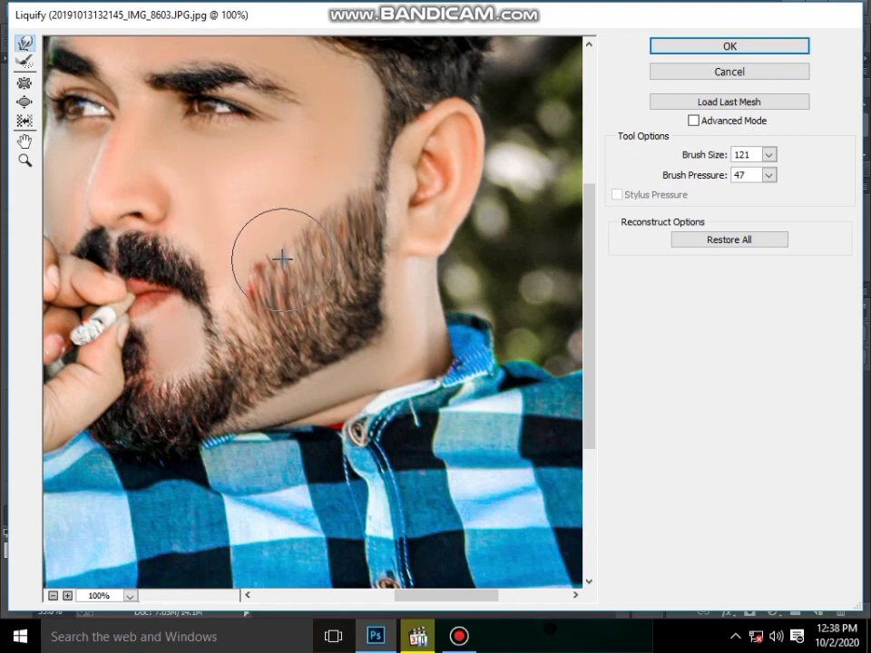
mouse_move(248, 339)
mouse_down()
mouse_move(243, 296)
mouse_move(270, 287)
mouse_up()
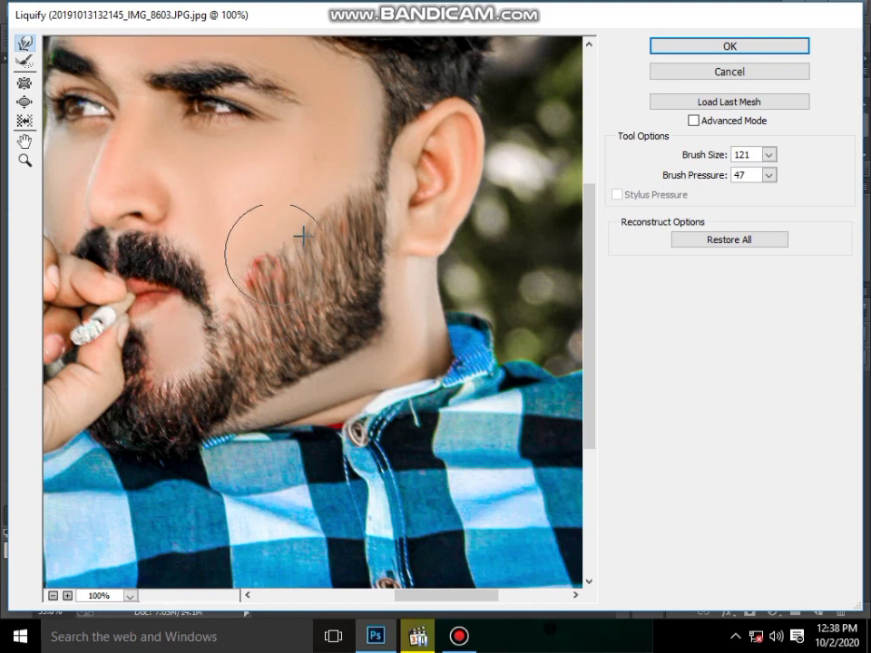
mouse_move(340, 181)
mouse_down()
mouse_move(343, 174)
mouse_move(383, 325)
mouse_move(341, 359)
mouse_move(177, 426)
mouse_move(165, 440)
mouse_up()
- Scroll up to the hair and enlarge the warp brush to size 208
scroll(227, 381, up, 5)
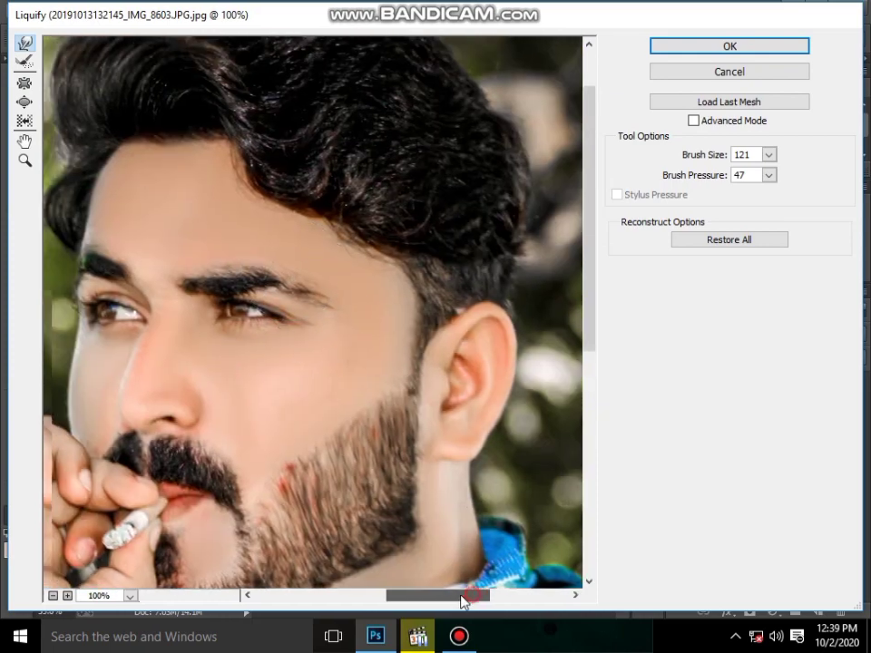
drag(482, 596, 459, 596)
scroll(259, 263, up, 2)
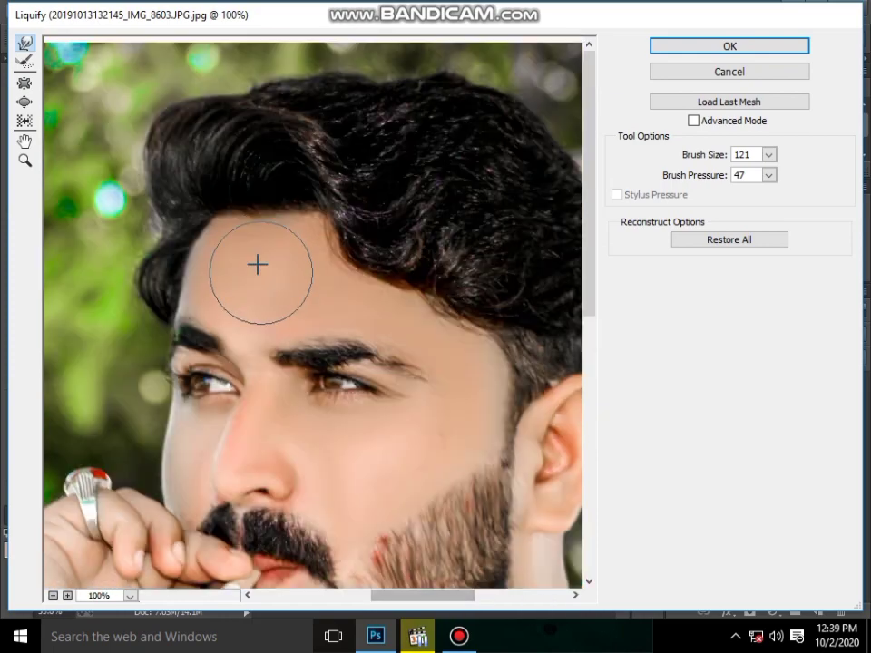
click(767, 155)
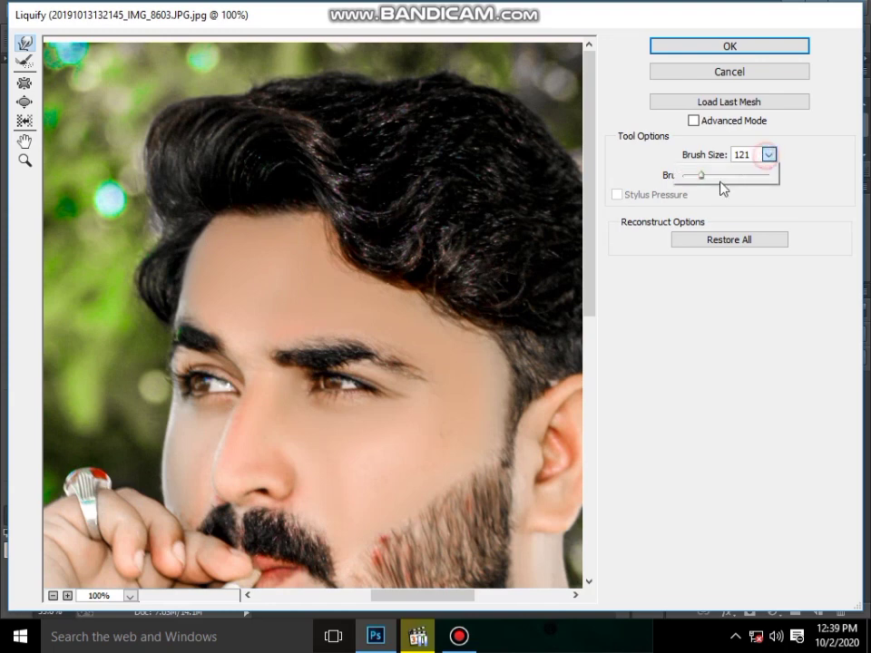
click(712, 176)
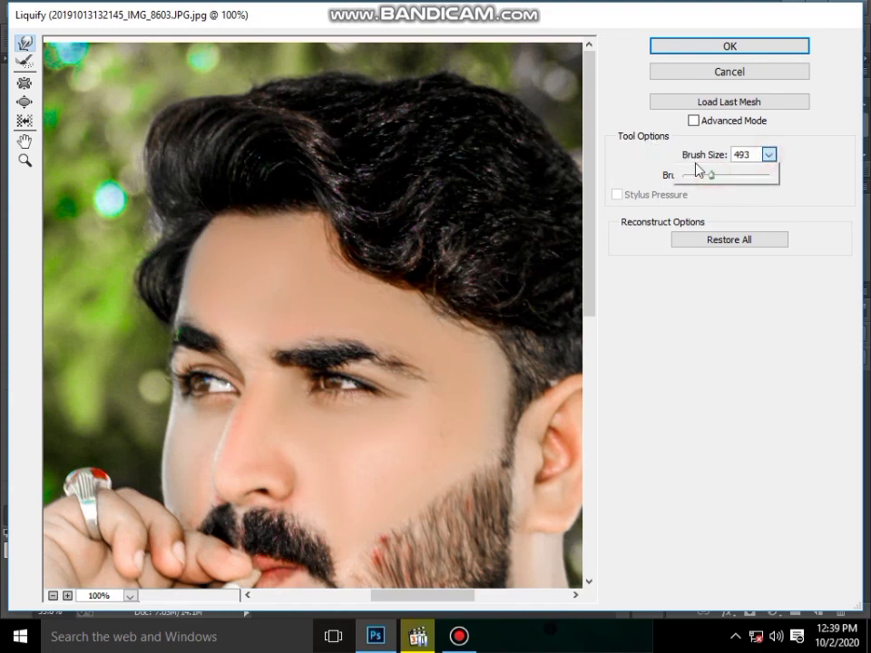
- Warp the top and side of the hair outline and apply the Liquify edits
mouse_move(229, 123)
mouse_down()
mouse_move(204, 138)
mouse_move(187, 128)
mouse_move(185, 139)
mouse_move(250, 106)
mouse_move(210, 118)
mouse_move(189, 111)
mouse_move(346, 106)
mouse_move(304, 111)
mouse_move(428, 194)
mouse_move(370, 219)
mouse_move(385, 206)
mouse_move(454, 218)
mouse_up()
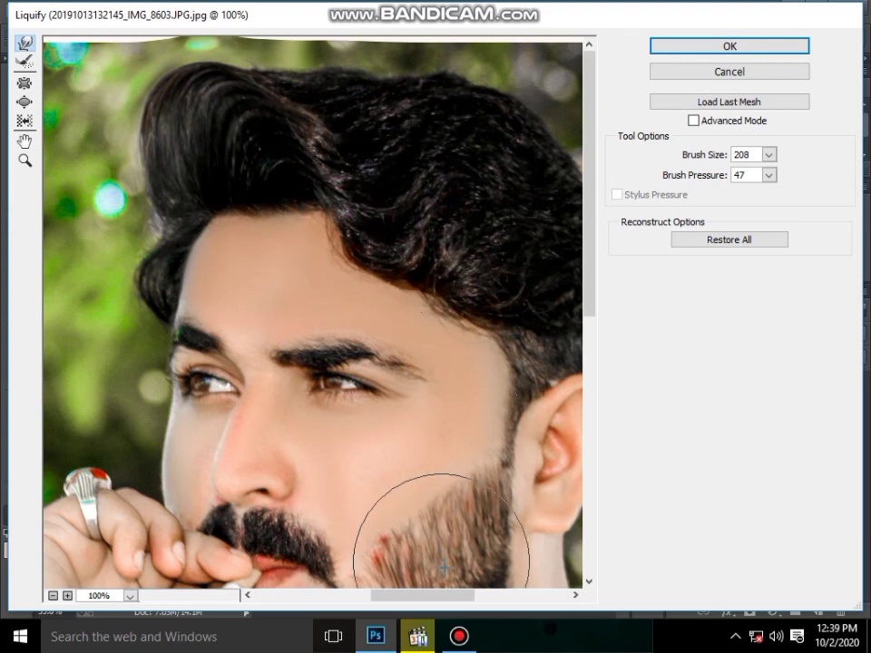
drag(438, 597, 468, 597)
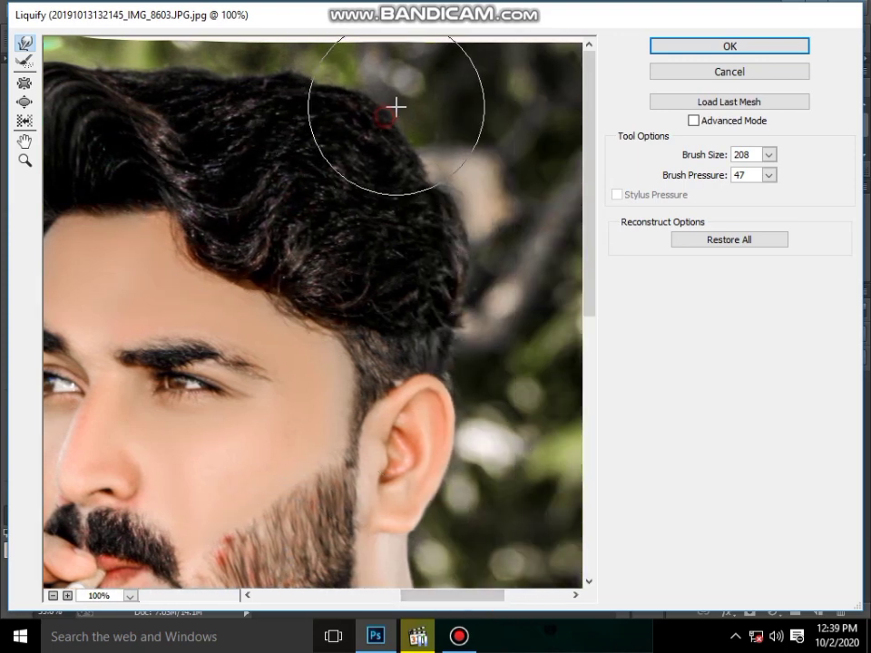
mouse_move(432, 137)
mouse_down()
mouse_move(426, 155)
mouse_move(472, 175)
mouse_move(486, 288)
mouse_move(525, 197)
mouse_move(321, 87)
mouse_move(221, 78)
mouse_up()
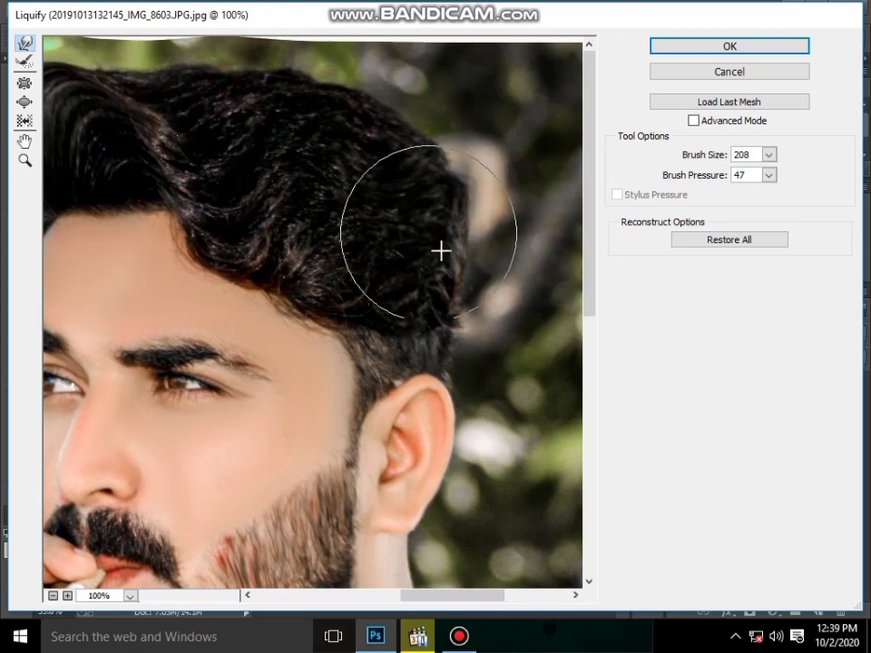
scroll(439, 274, down, 3)
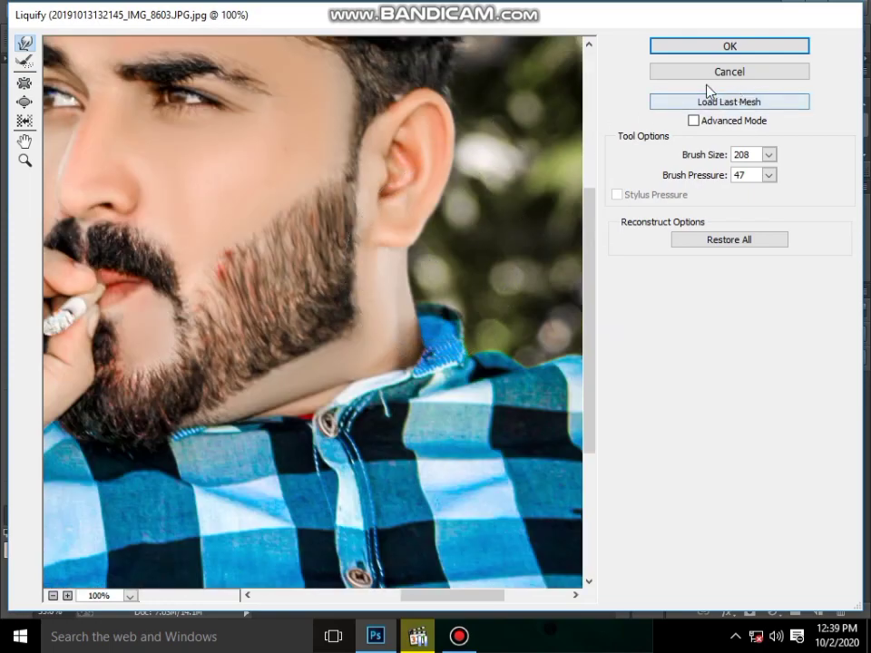
click(731, 43)
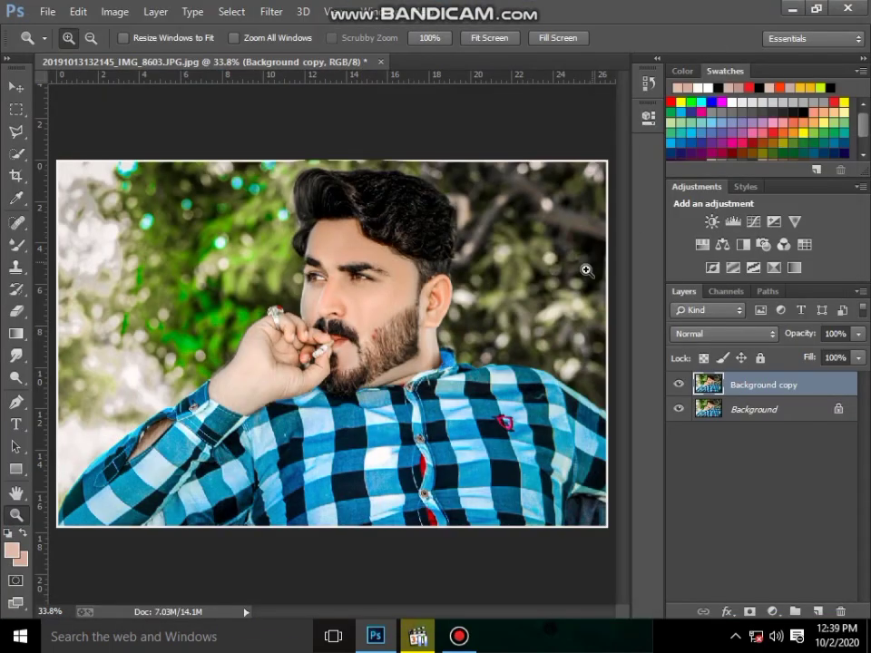
- Zoom to 200% on the beard and jaw, then pick the Polygonal Lasso tool
drag(255, 440, 453, 181)
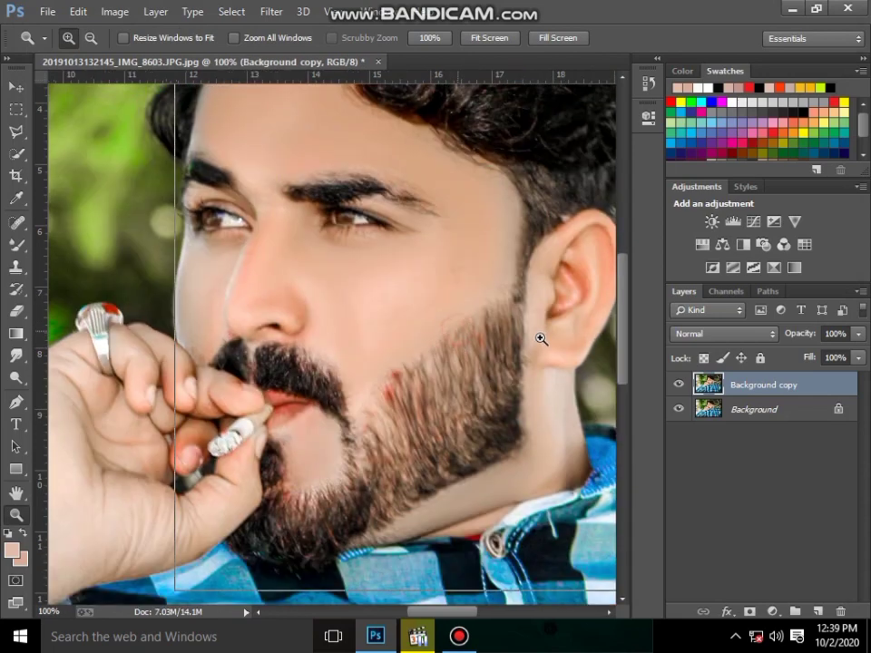
click(541, 339)
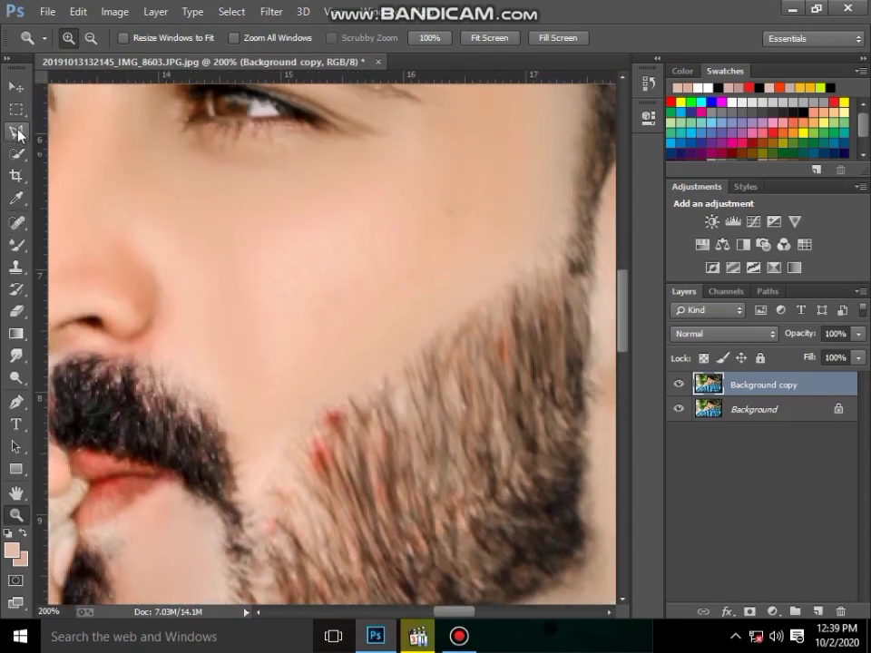
click(18, 133)
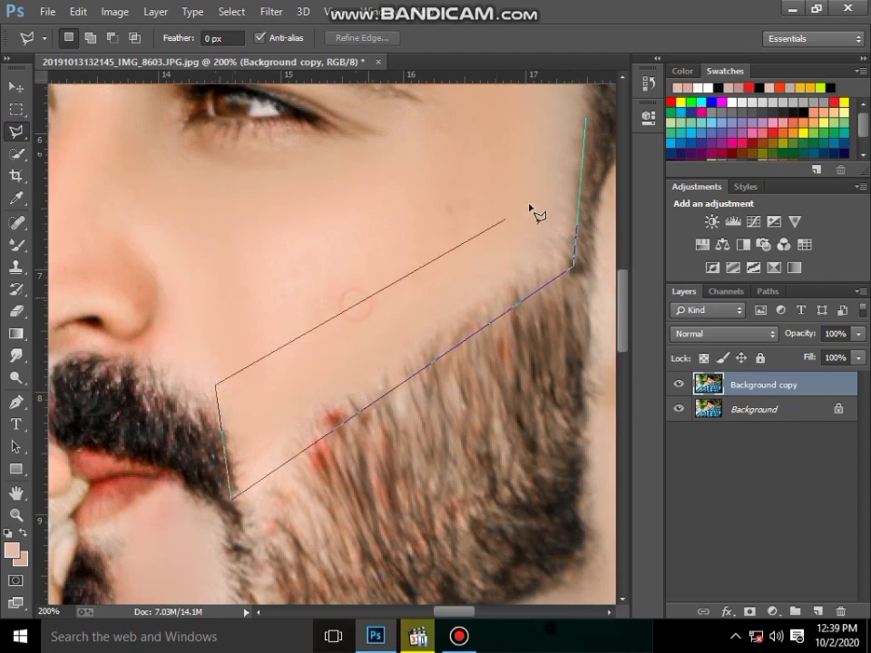
- Close the straight-edged cheek selection above the beard and set a 97 px soft Eraser
click(371, 297)
click(585, 119)
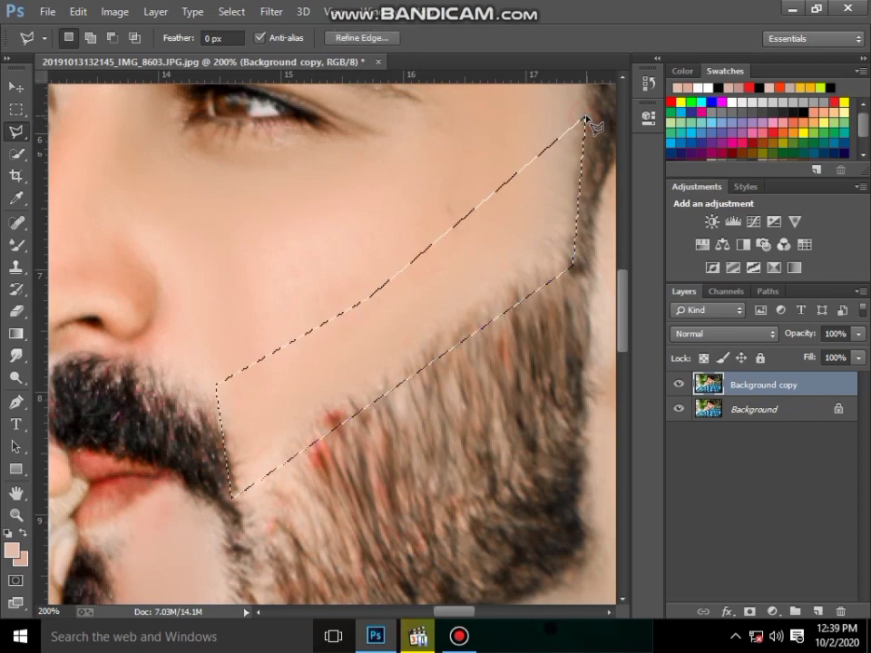
click(18, 312)
right_click(478, 281)
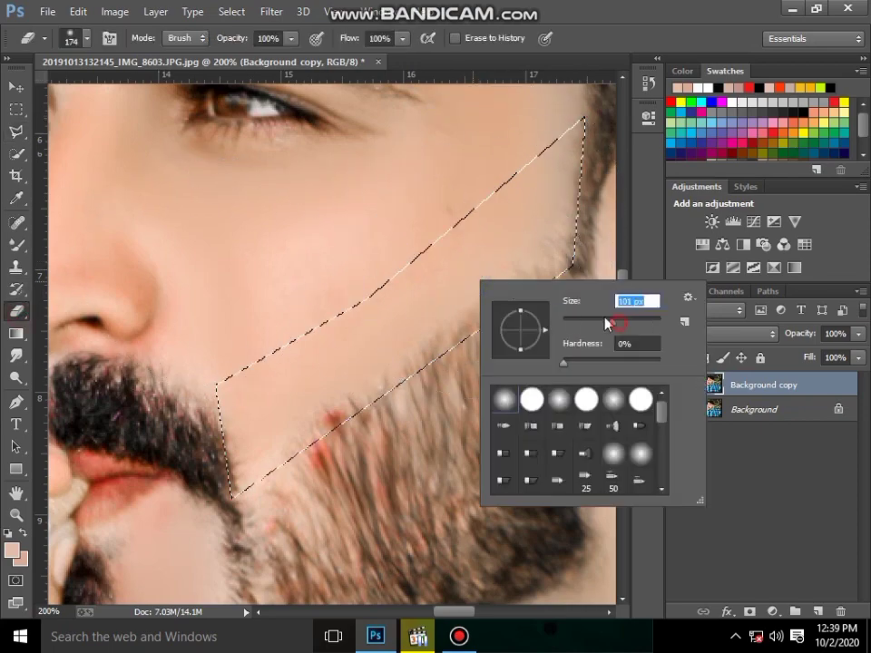
drag(606, 324, 603, 323)
click(503, 236)
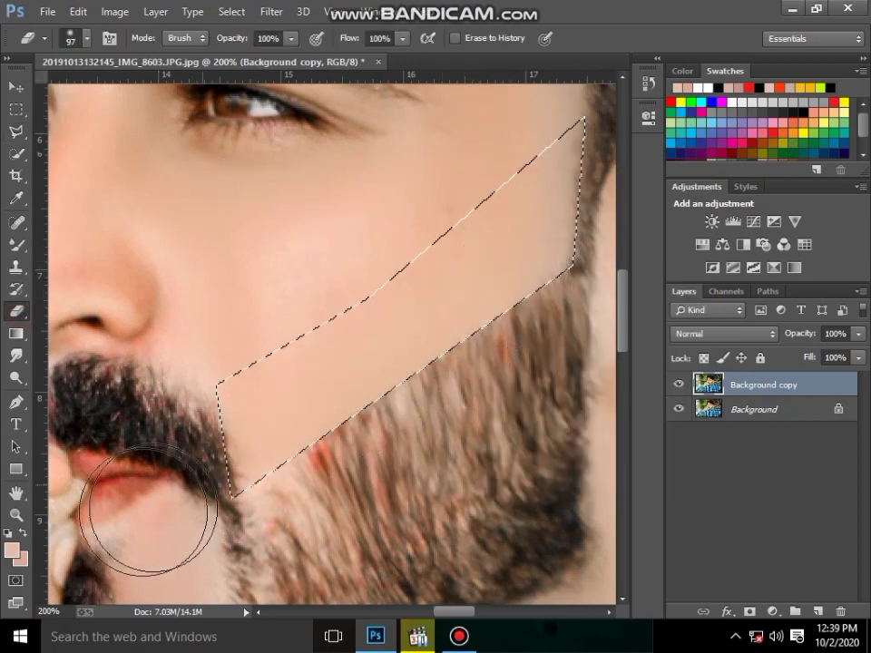
- Deselect the cheek outline and review the crisp diagonal beard edge
right_click(214, 208)
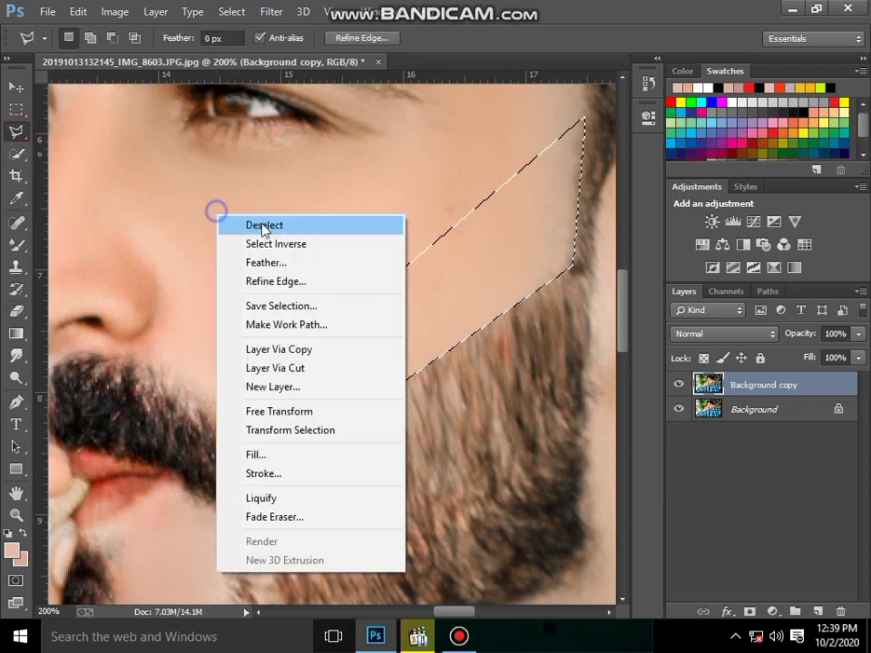
click(281, 223)
scroll(434, 536, down, 1)
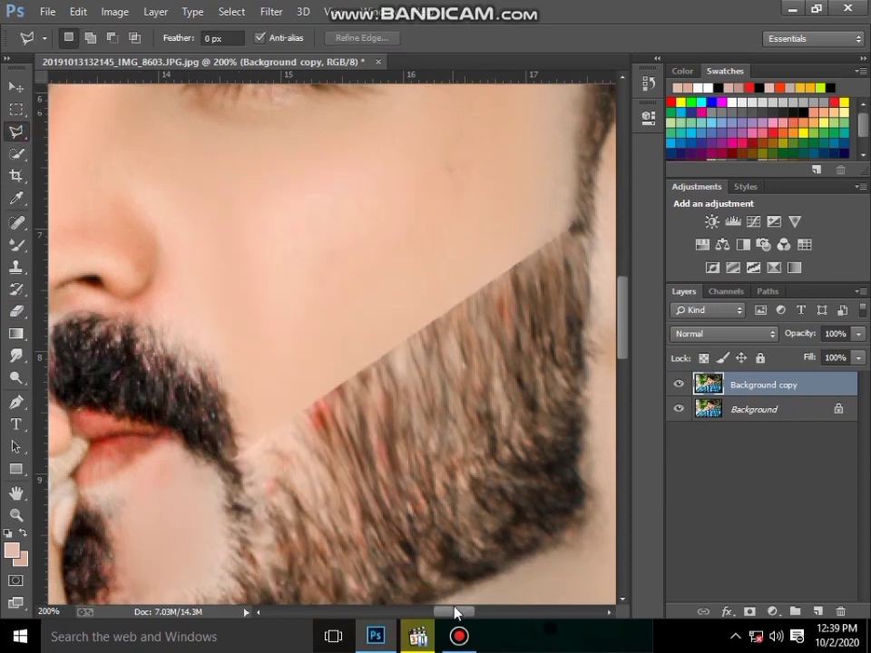
drag(454, 614, 474, 614)
scroll(473, 243, up, 1)
scroll(468, 227, up, 1)
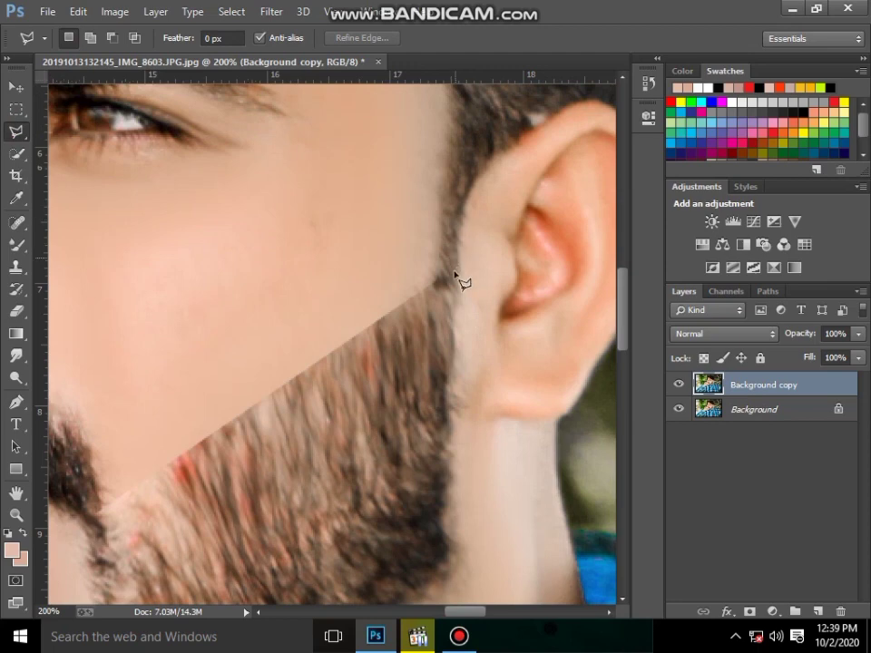
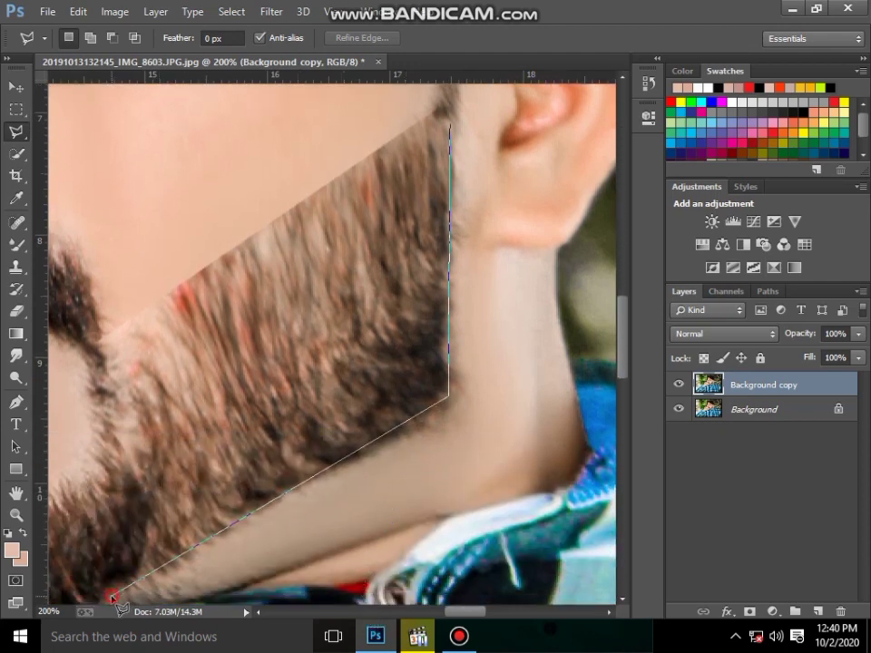
- Close the polygonal outline along the neck and erase the area inside it
click(476, 484)
click(518, 403)
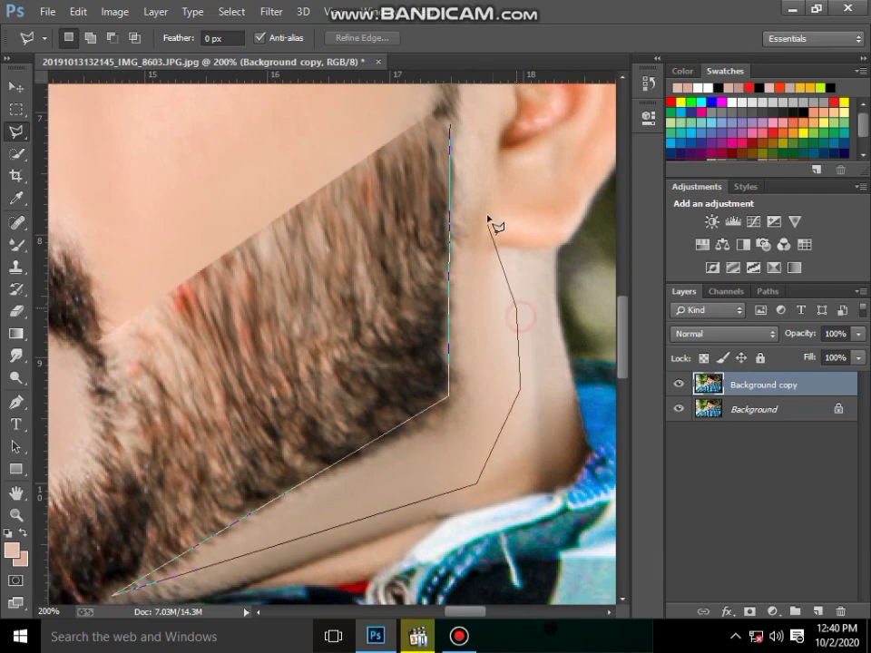
click(453, 124)
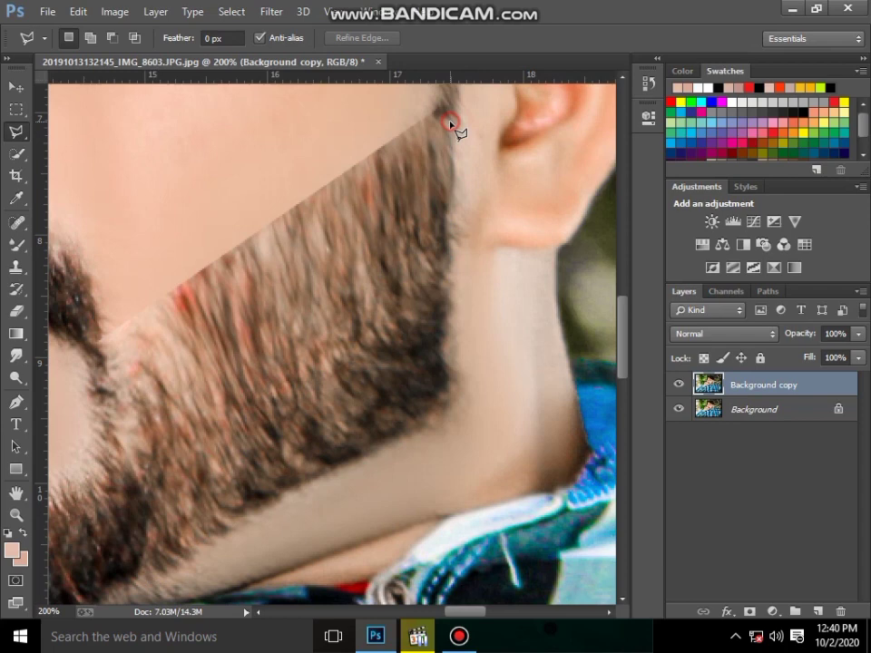
click(11, 311)
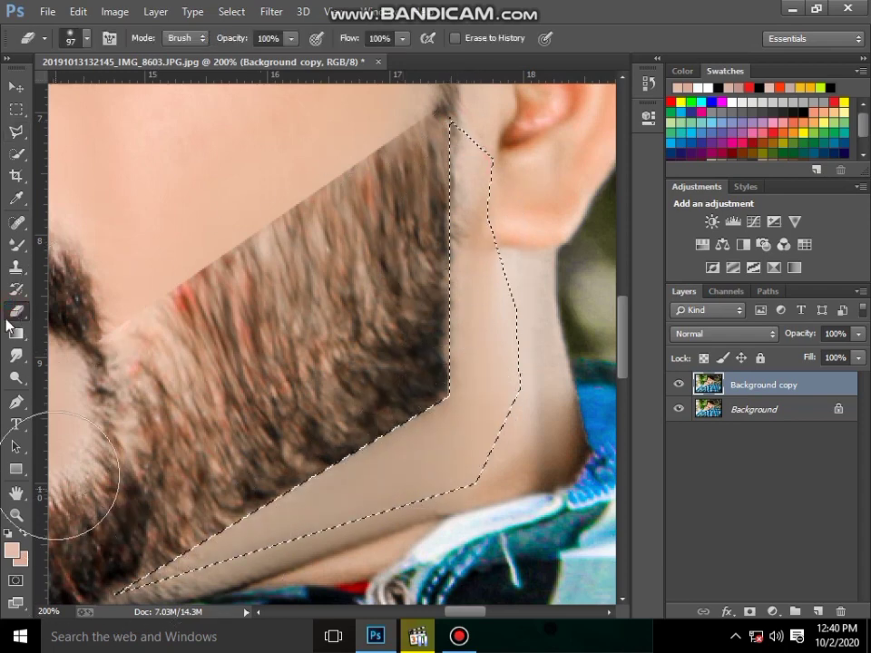
- Invert and then clear the selection on the Background copy layer
click(16, 134)
right_click(258, 187)
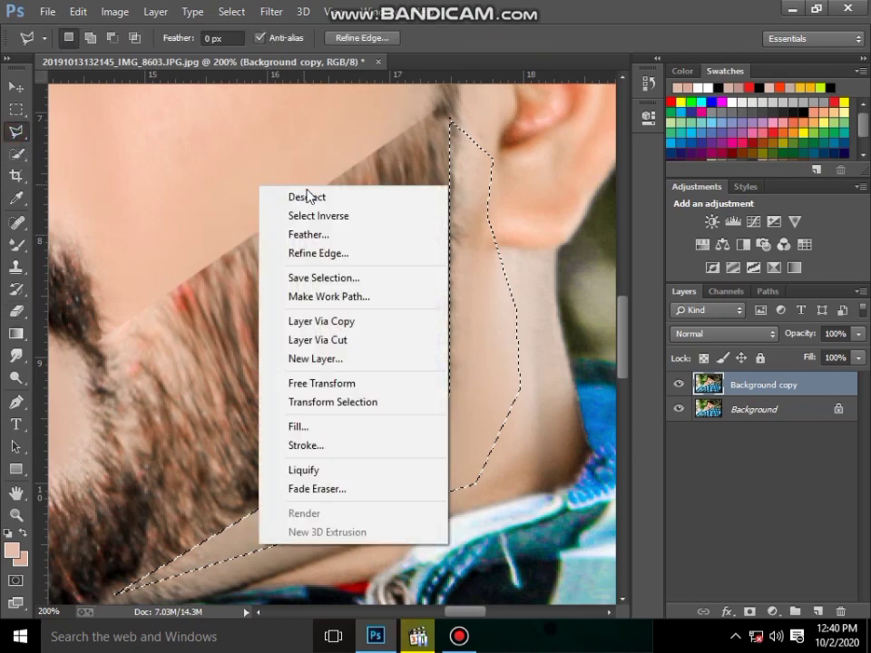
click(311, 210)
right_click(309, 184)
click(355, 193)
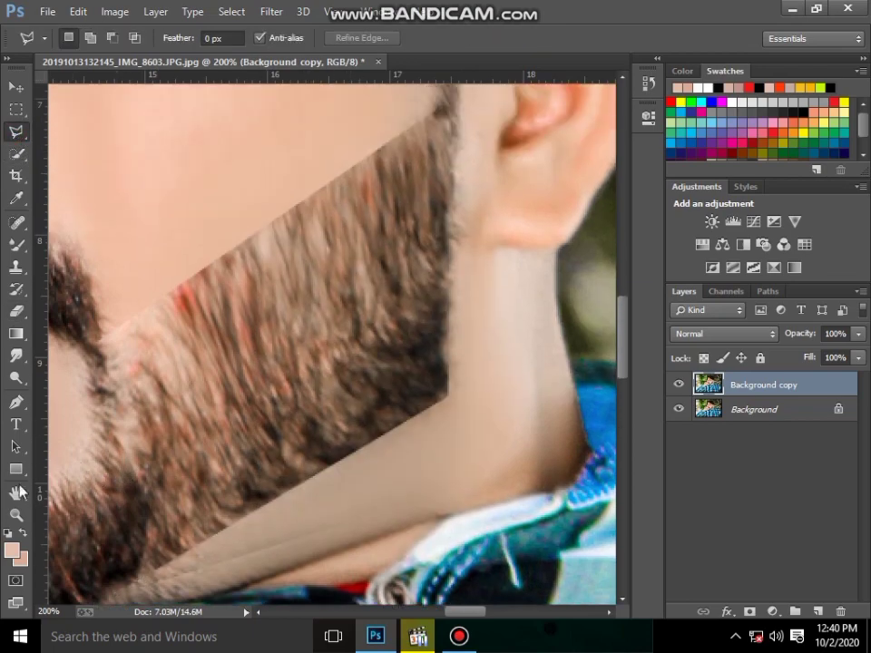
- Zoom in on the face and beard to inspect the edit, then fit the photo on screen
key(z)
right_click(309, 393)
click(363, 403)
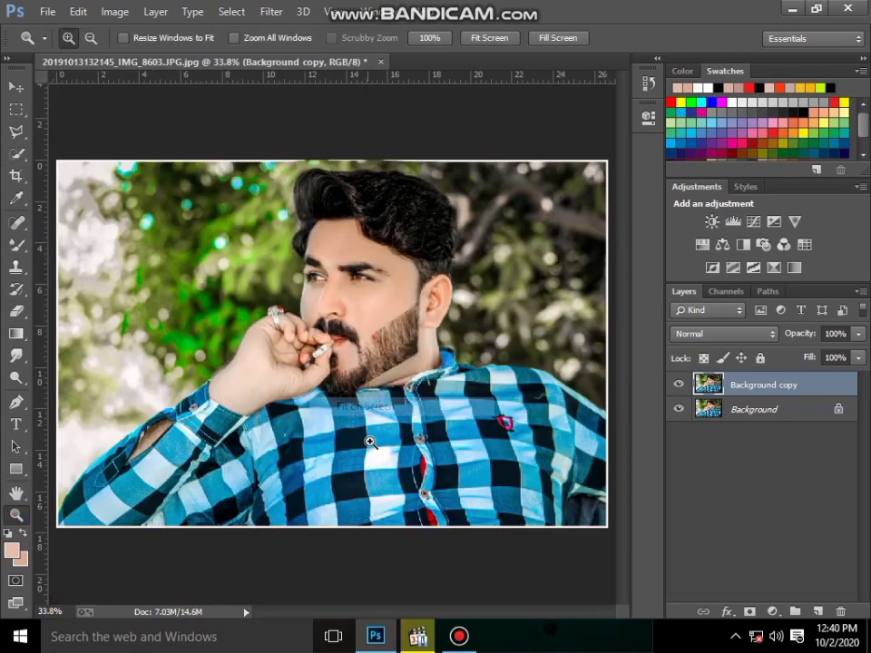
drag(343, 418, 362, 339)
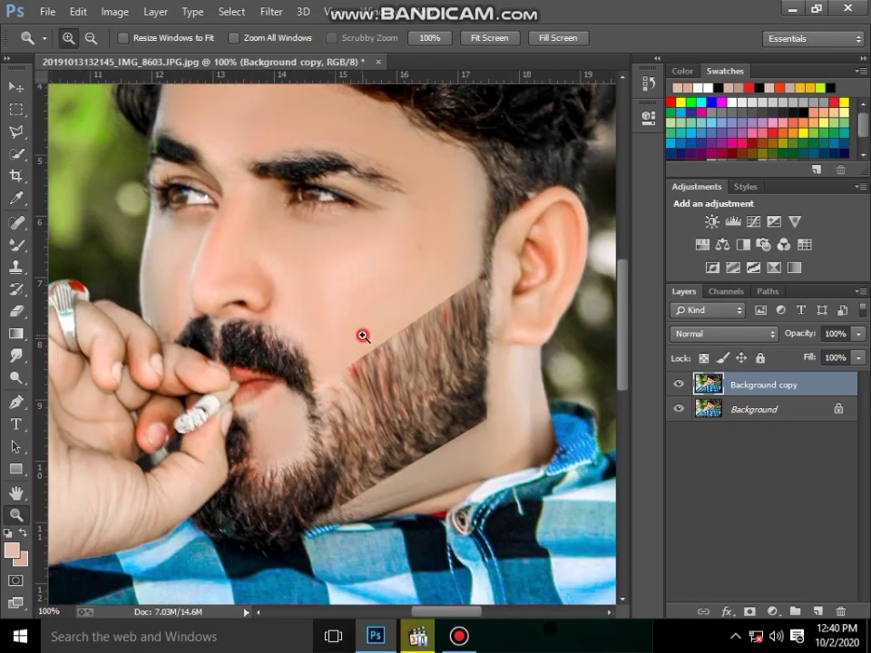
click(363, 336)
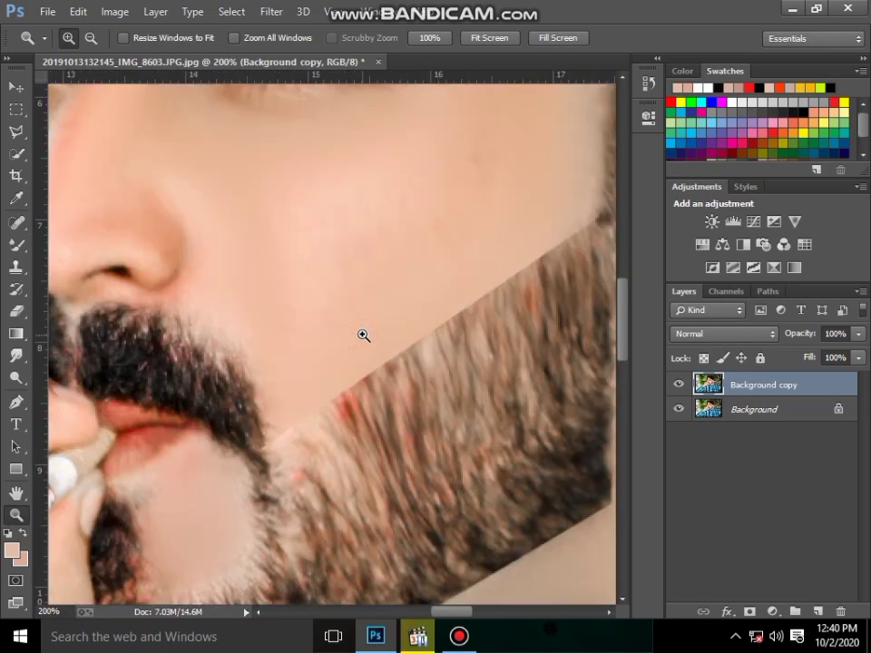
scroll(401, 335, down, 3)
scroll(424, 335, down, 3)
right_click(426, 335)
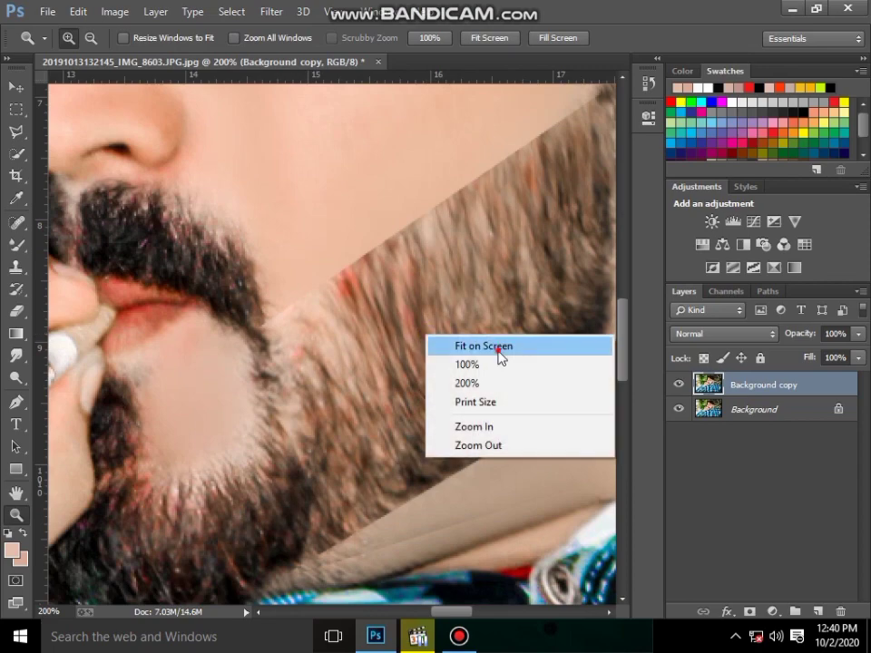
click(474, 345)
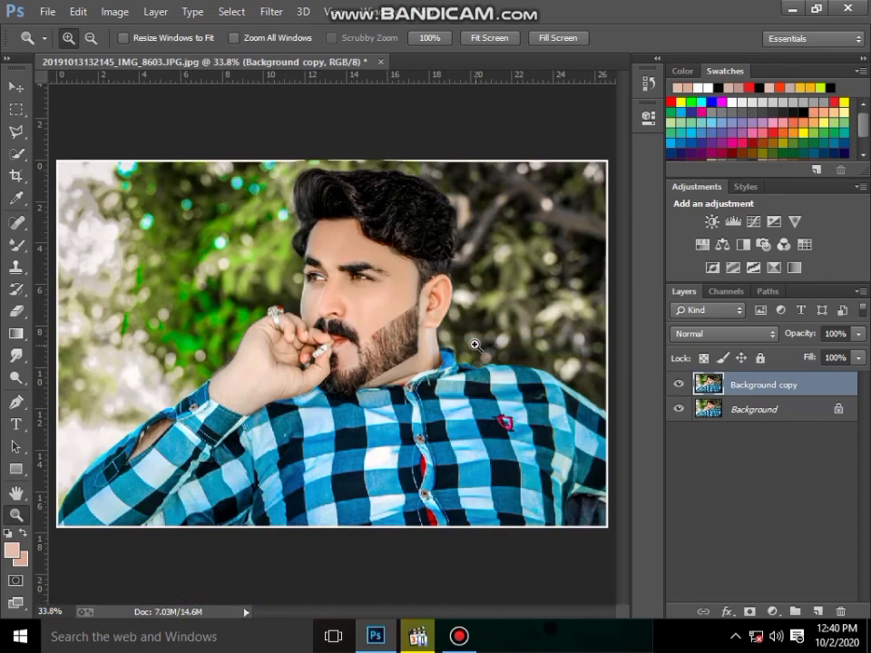
- Toggle the Background copy's visibility to compare before and after, checking the face and eye
click(679, 387)
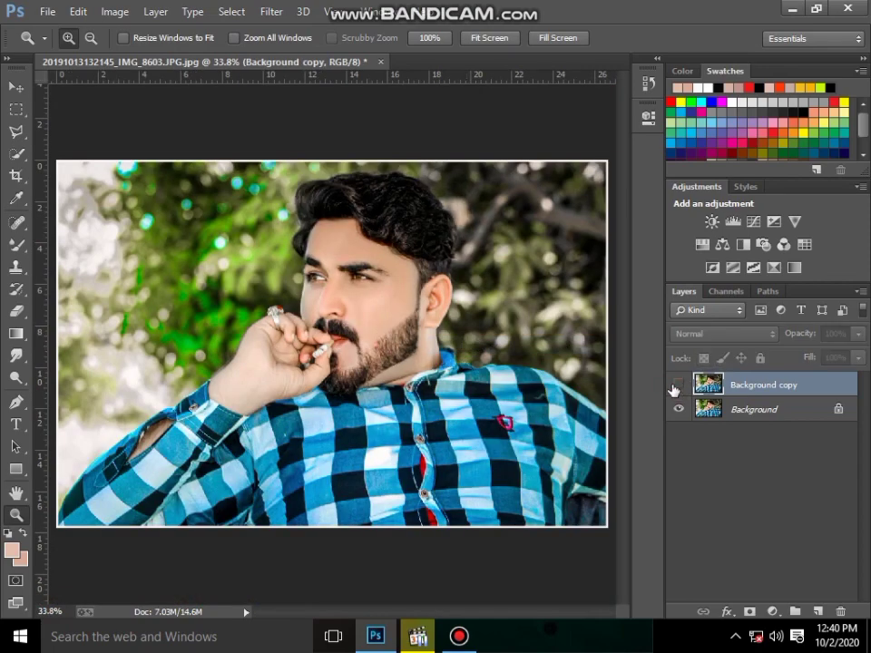
click(678, 385)
click(676, 385)
click(677, 384)
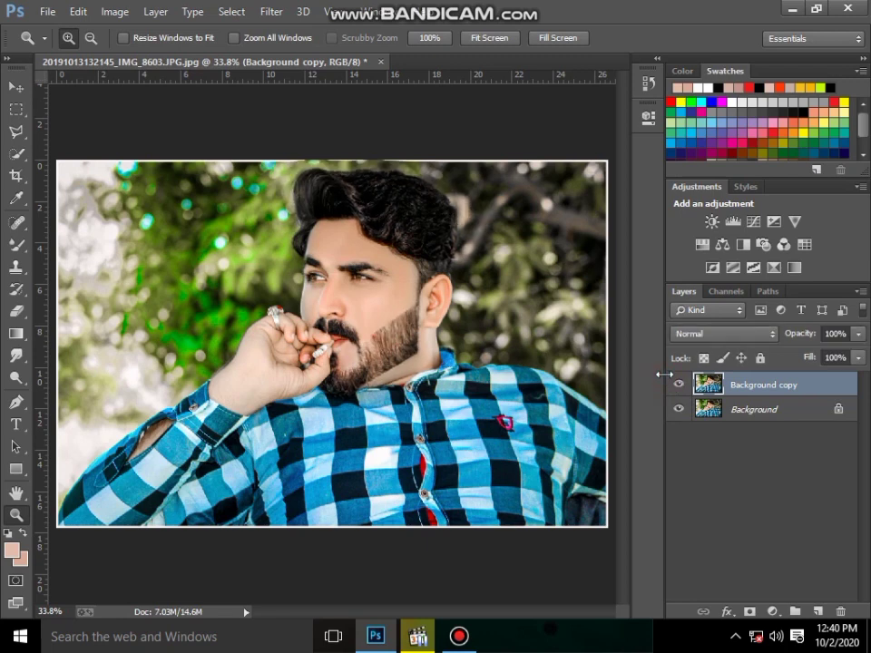
click(677, 385)
drag(424, 371, 191, 159)
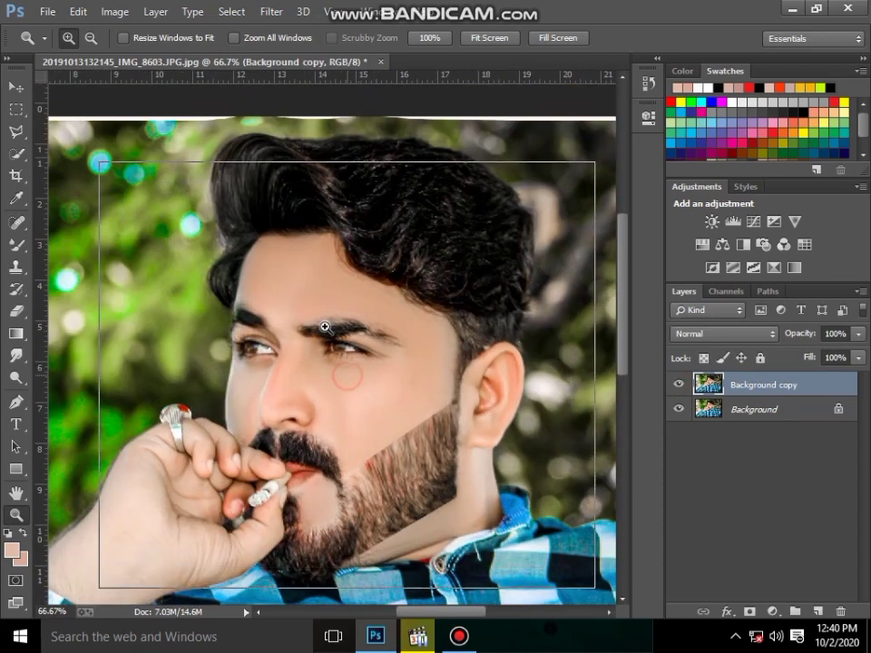
click(325, 328)
right_click(387, 360)
click(426, 369)
- Merge visible layers into one Background, then duplicate it as a new Background copy
right_click(731, 412)
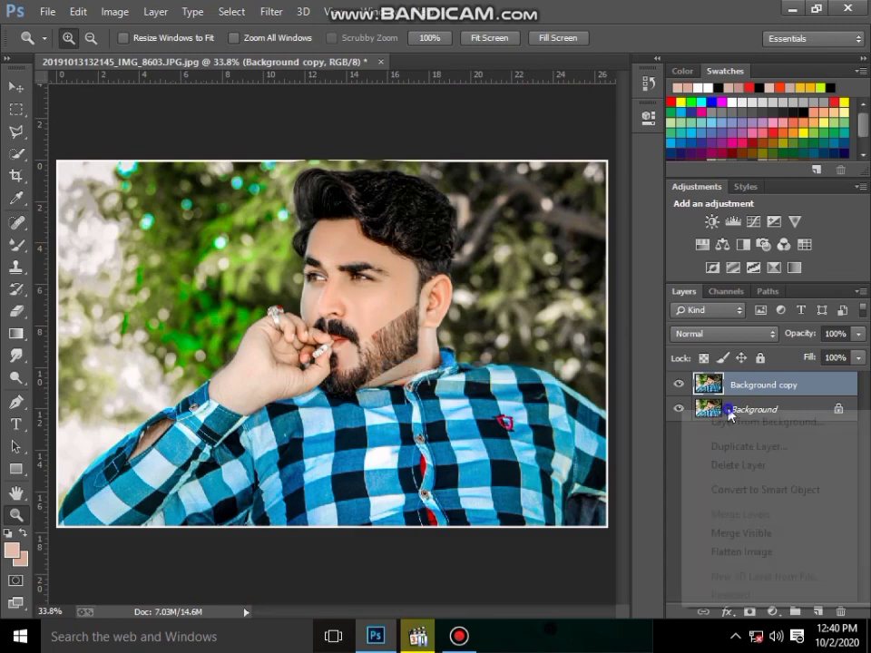
click(739, 534)
click(353, 281)
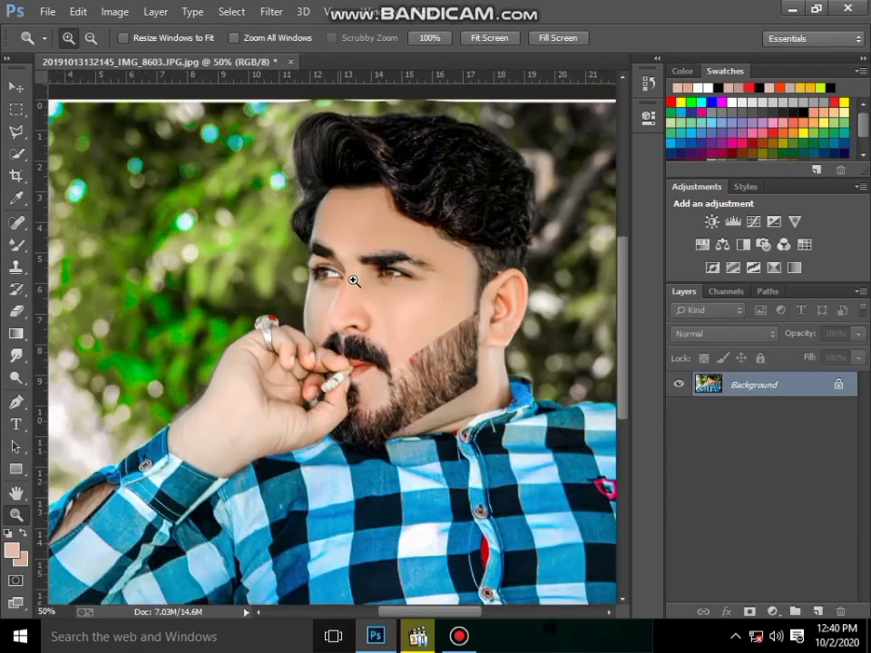
scroll(483, 334, down, 2)
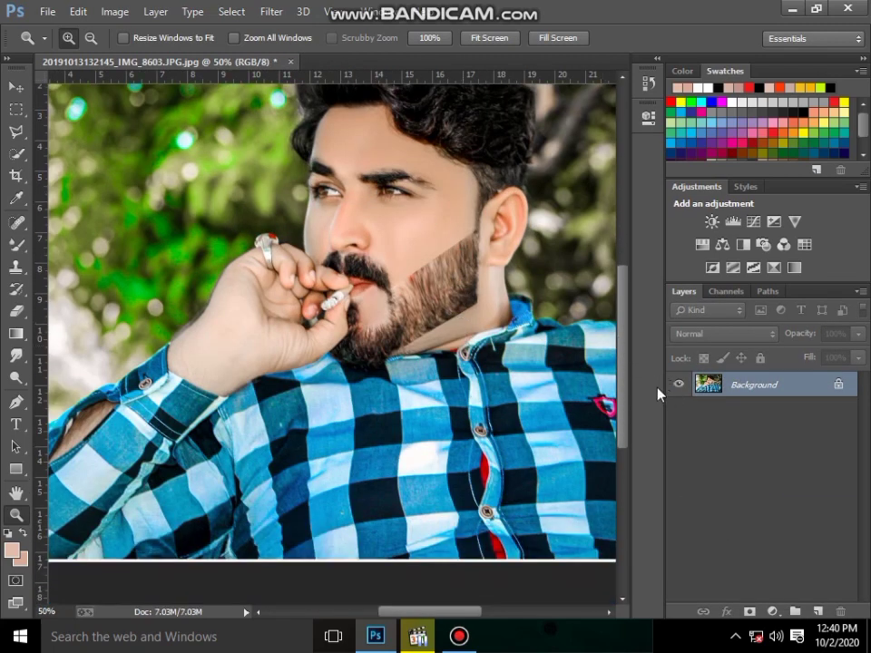
key(ctrl+j)
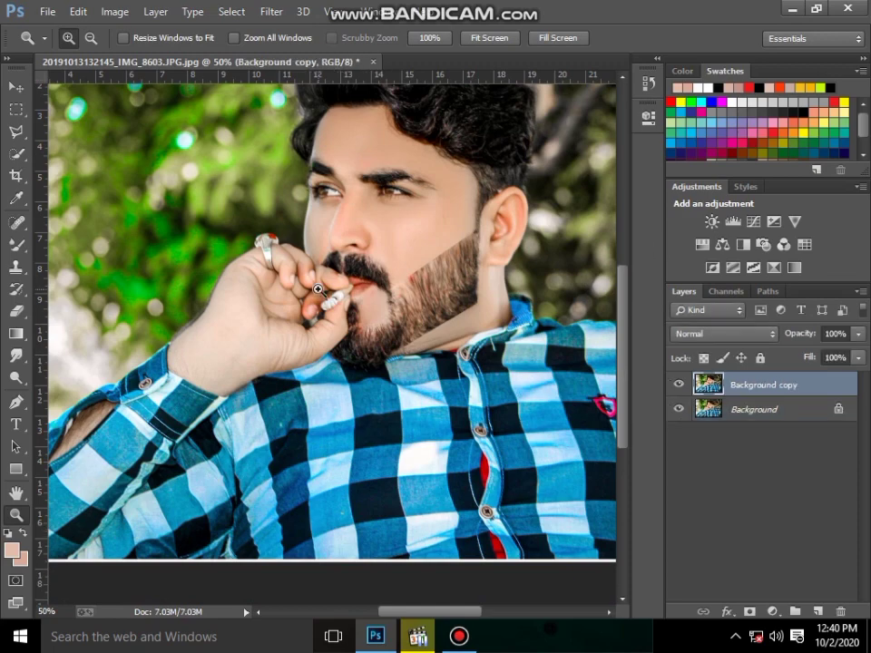
- Zoom in on the beard and set the Eraser to 54 px at 0% hardness, then fit on screen
click(319, 289)
click(525, 311)
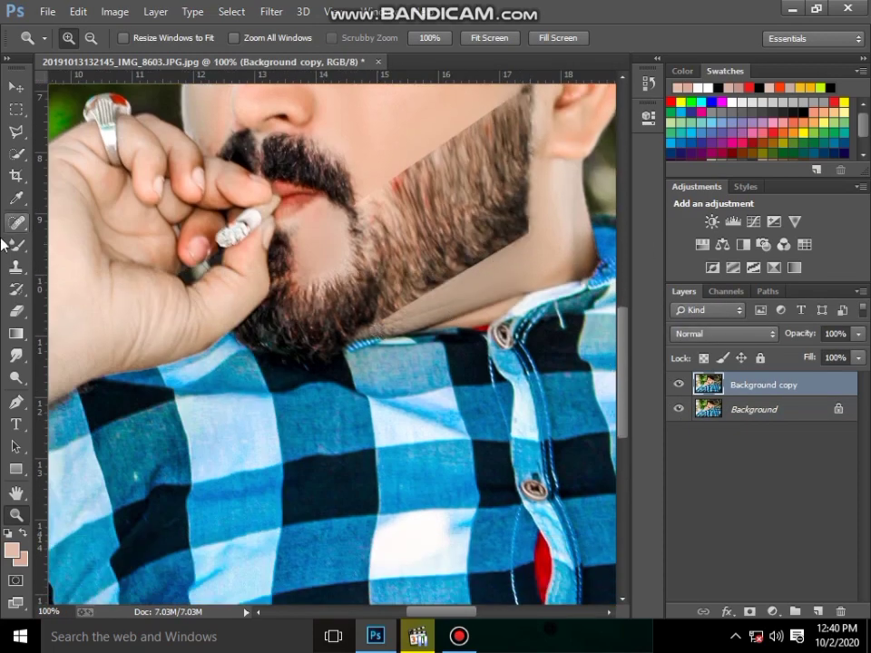
click(16, 312)
right_click(481, 370)
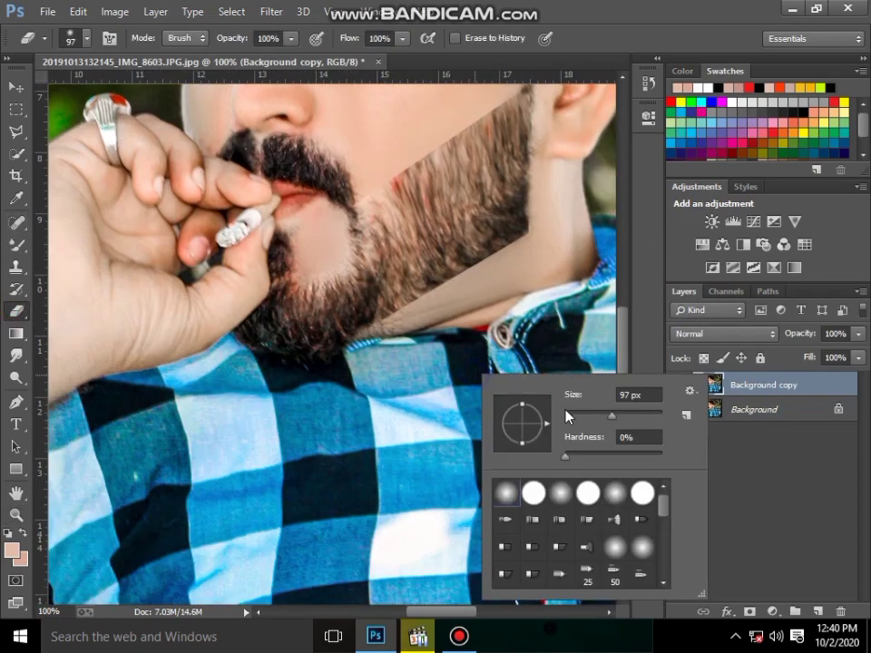
key(Return)
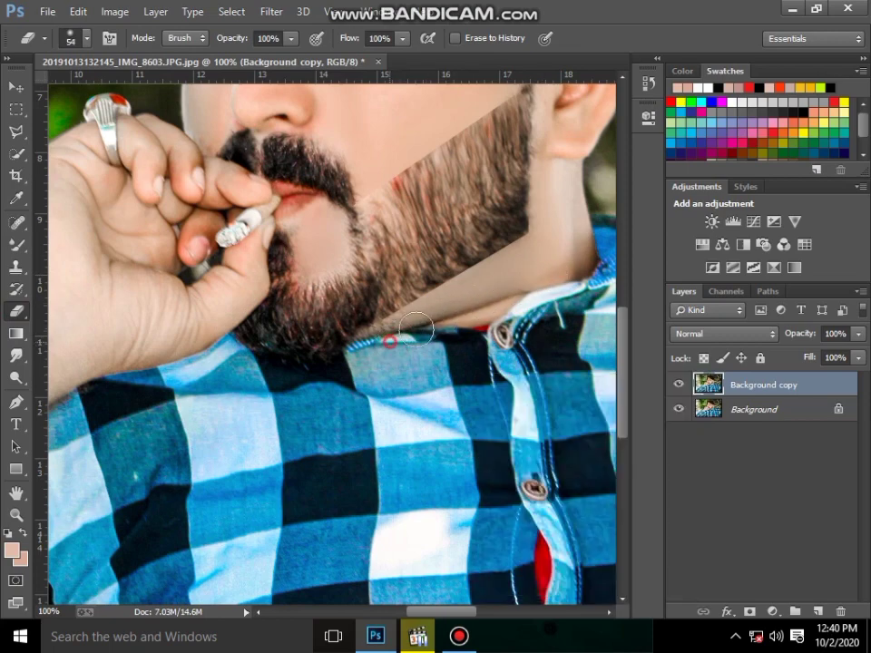
scroll(577, 269, up, 3)
scroll(562, 180, up, 4)
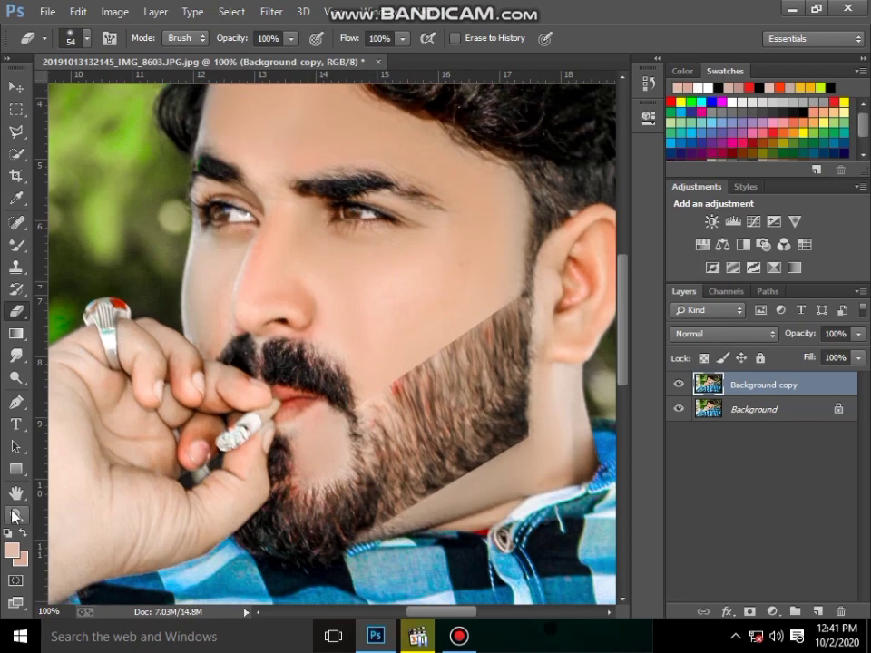
click(15, 516)
right_click(334, 335)
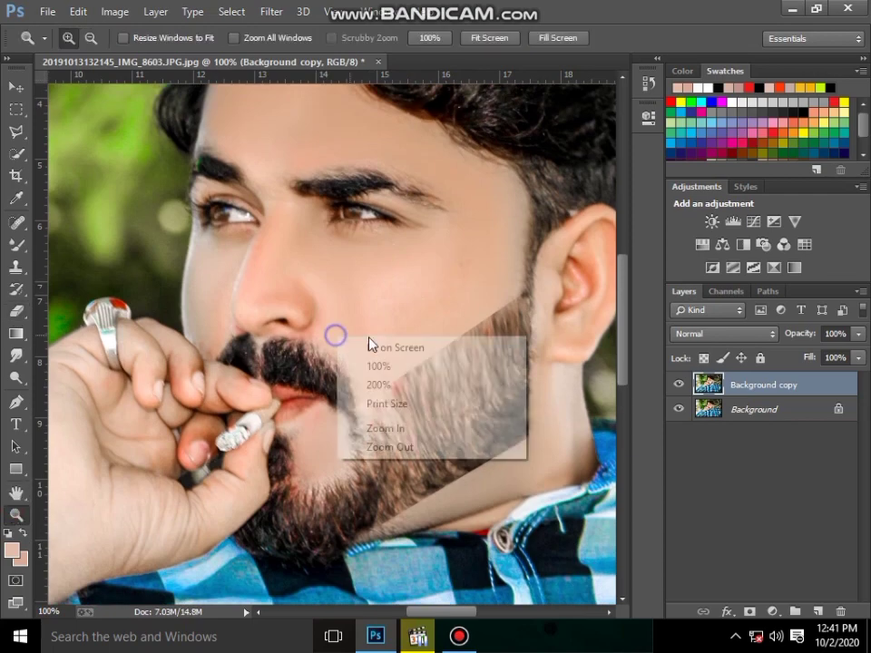
click(390, 346)
- Merge into one Background, add a Selective Color layer and lower Cyan in the Reds
right_click(772, 411)
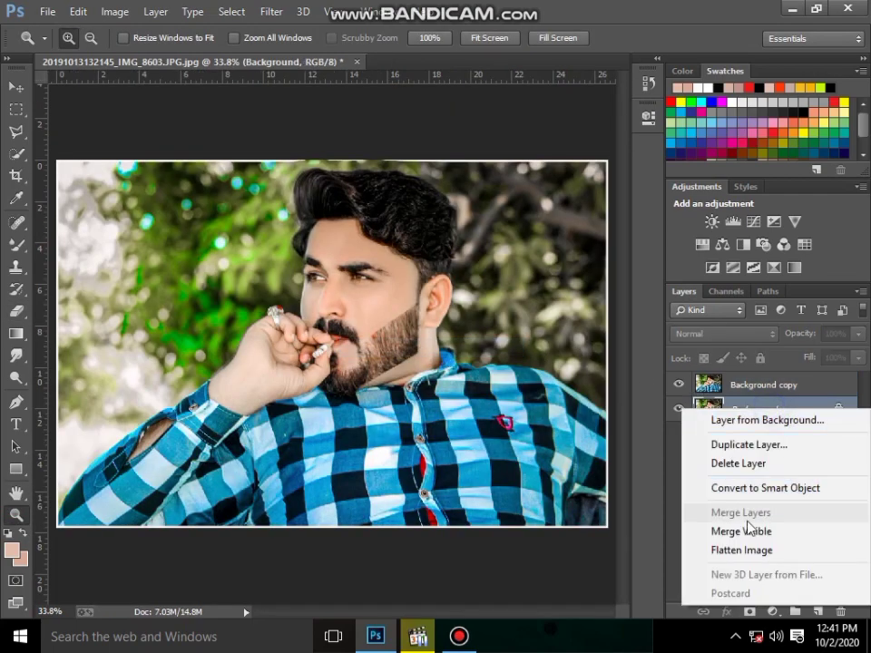
click(752, 531)
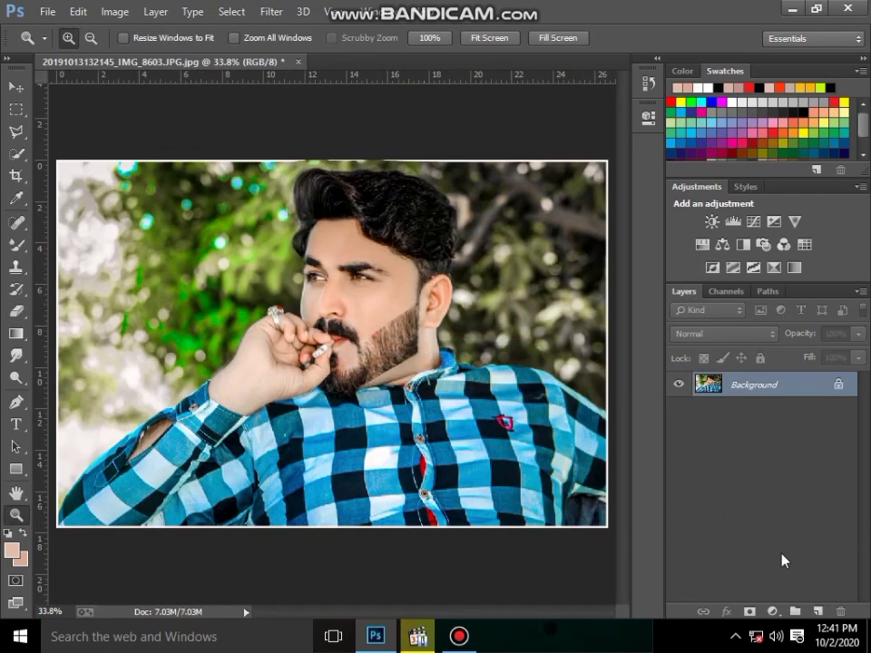
click(750, 611)
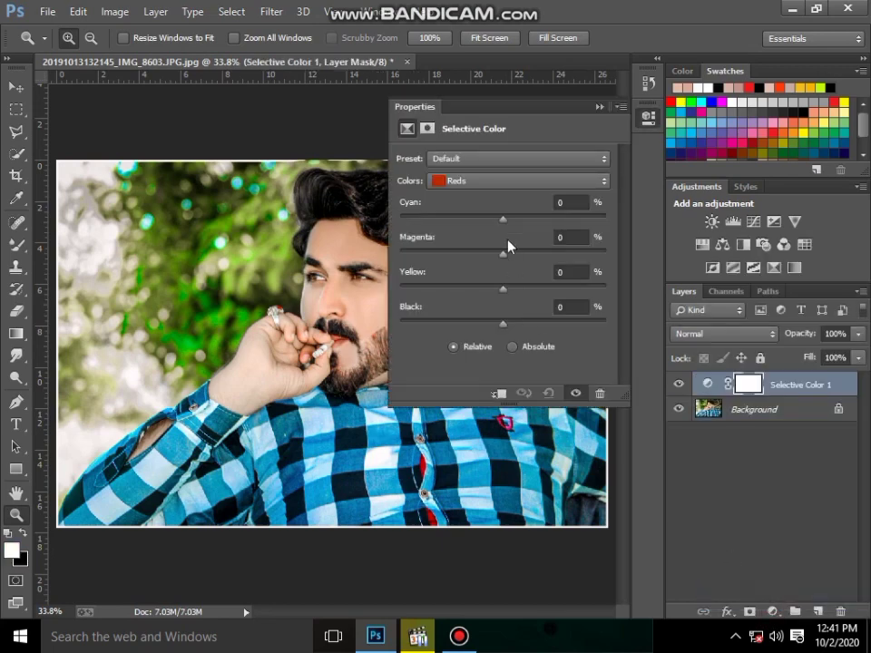
mouse_move(505, 220)
mouse_down()
mouse_move(487, 223)
mouse_move(518, 228)
mouse_move(495, 222)
mouse_up()
click(333, 284)
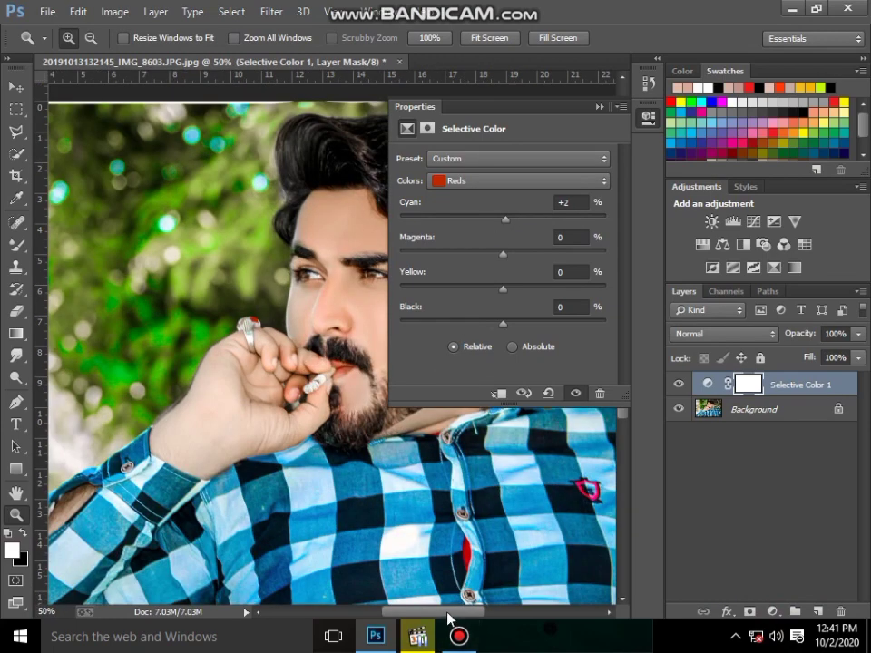
drag(450, 620, 479, 620)
mouse_move(494, 218)
mouse_down()
mouse_move(449, 219)
mouse_move(521, 226)
mouse_move(483, 221)
mouse_up()
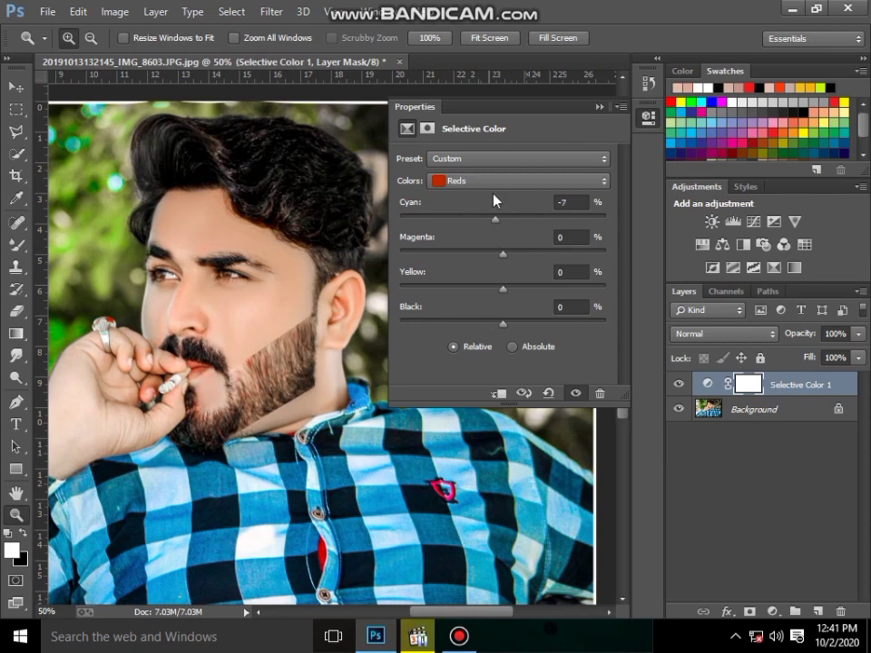
- Set Selective Color Yellows to Cyan +88, Magenta +9 and Yellow -71
click(495, 181)
click(498, 218)
drag(519, 223, 597, 221)
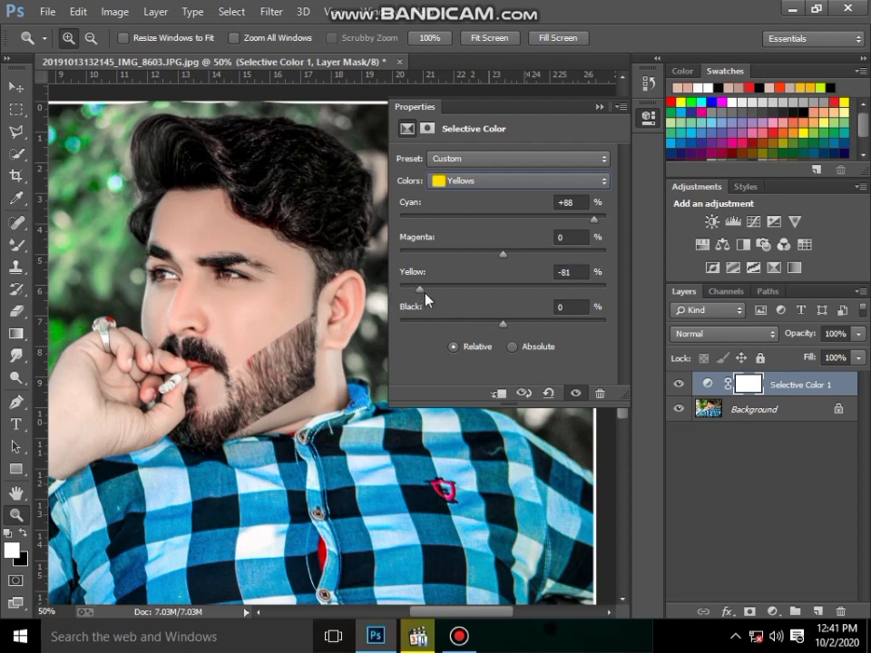
drag(504, 255, 512, 256)
drag(431, 289, 438, 288)
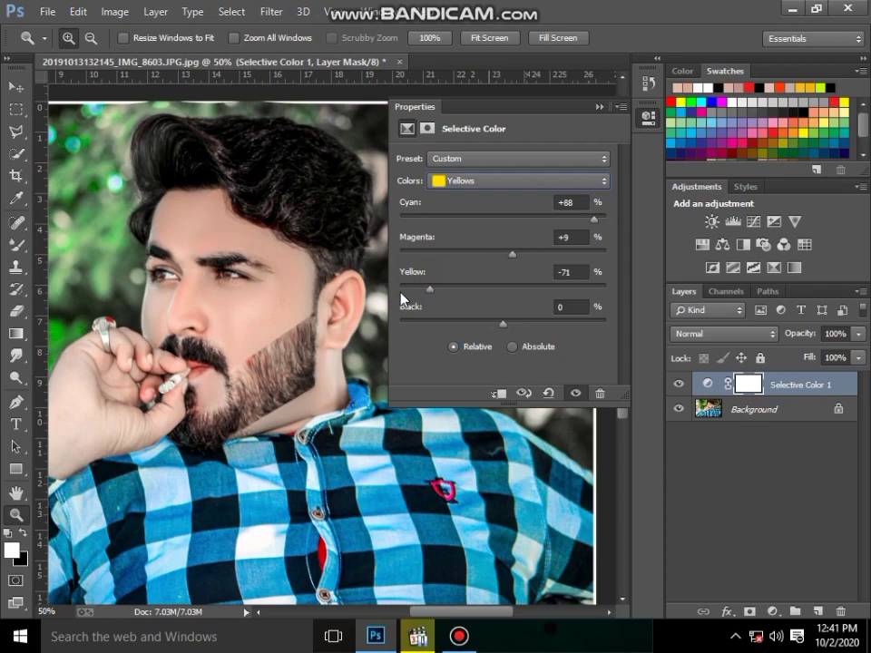
- Fit the photo on screen, switch the colour range to Greens and close the properties
right_click(272, 327)
click(317, 336)
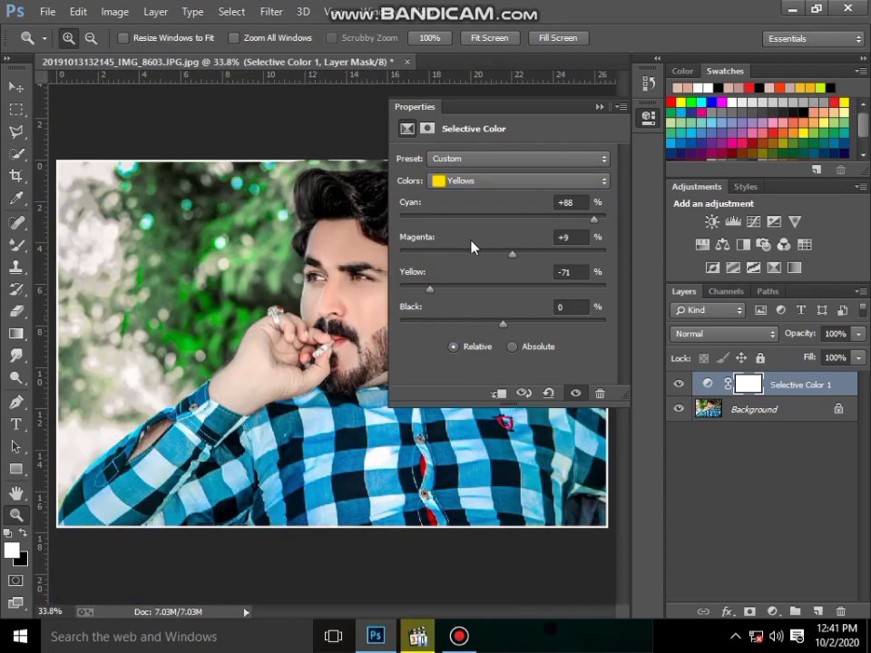
click(508, 181)
click(502, 206)
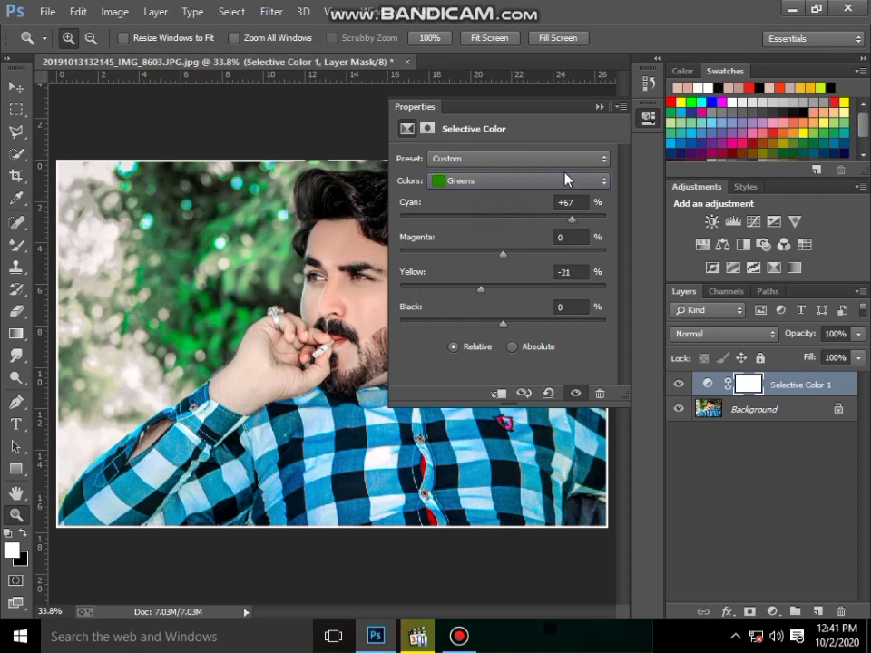
click(608, 107)
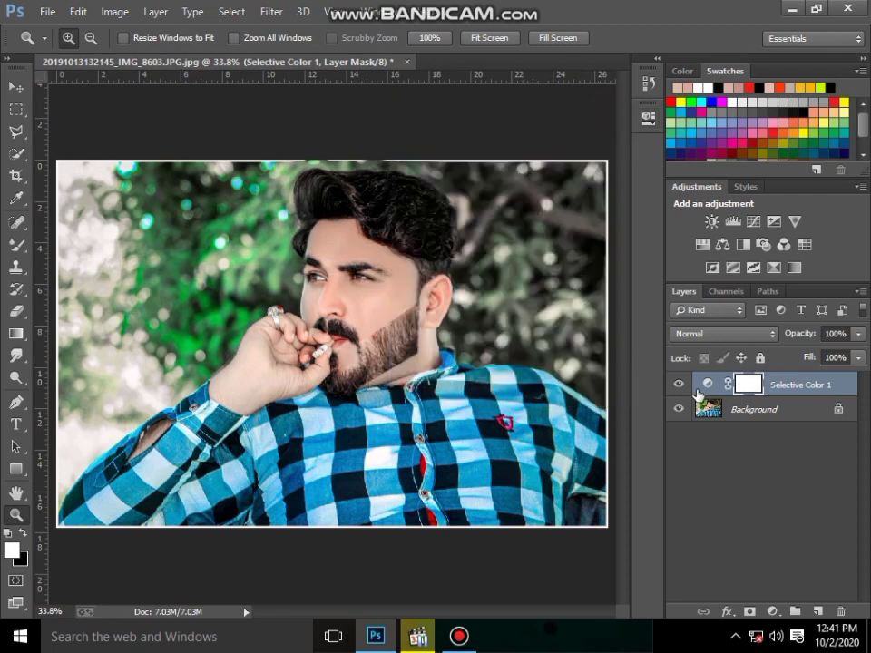
- Merge the Selective Color adjustment into the Background and duplicate the Background layer
right_click(732, 410)
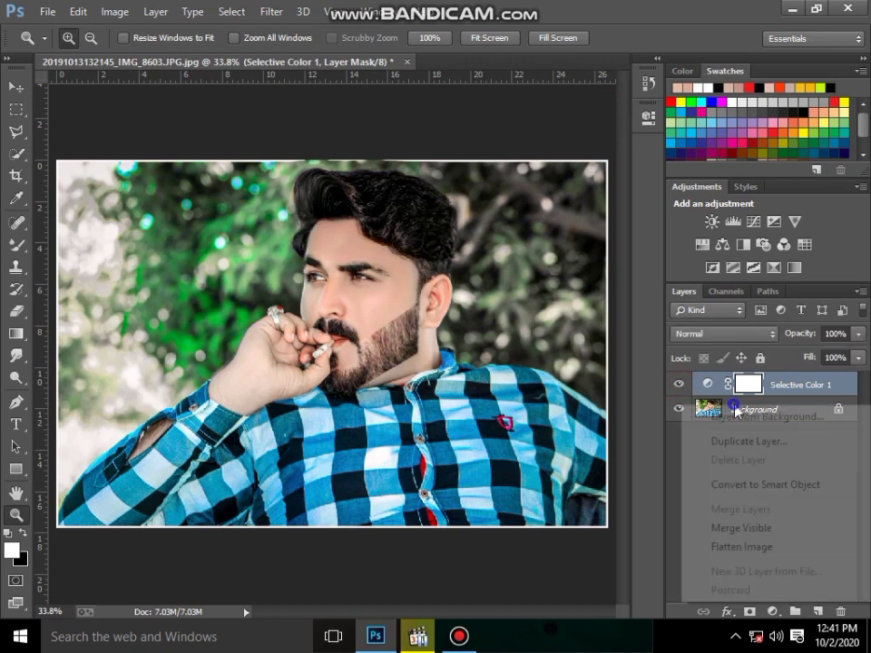
click(723, 526)
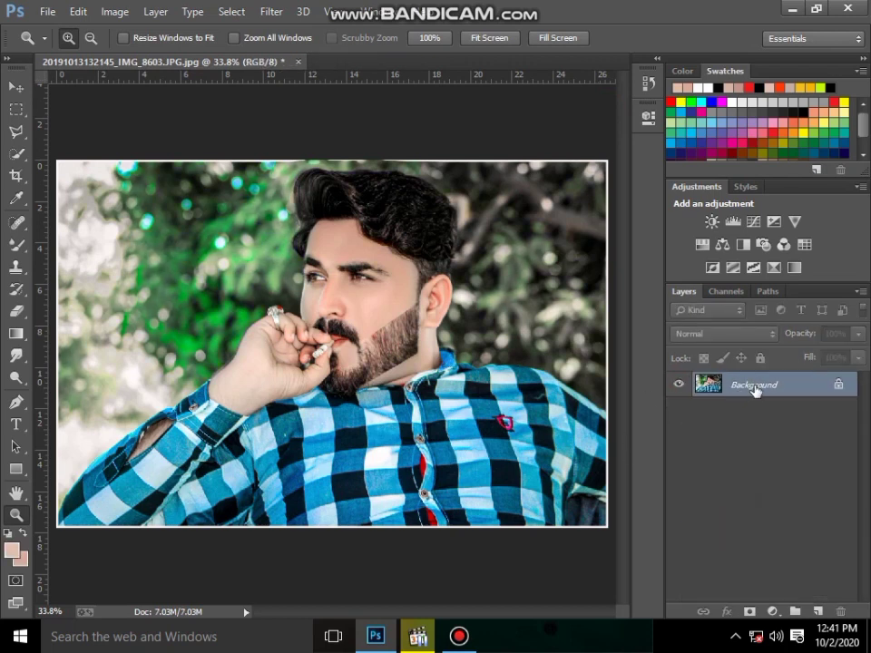
drag(755, 389, 816, 612)
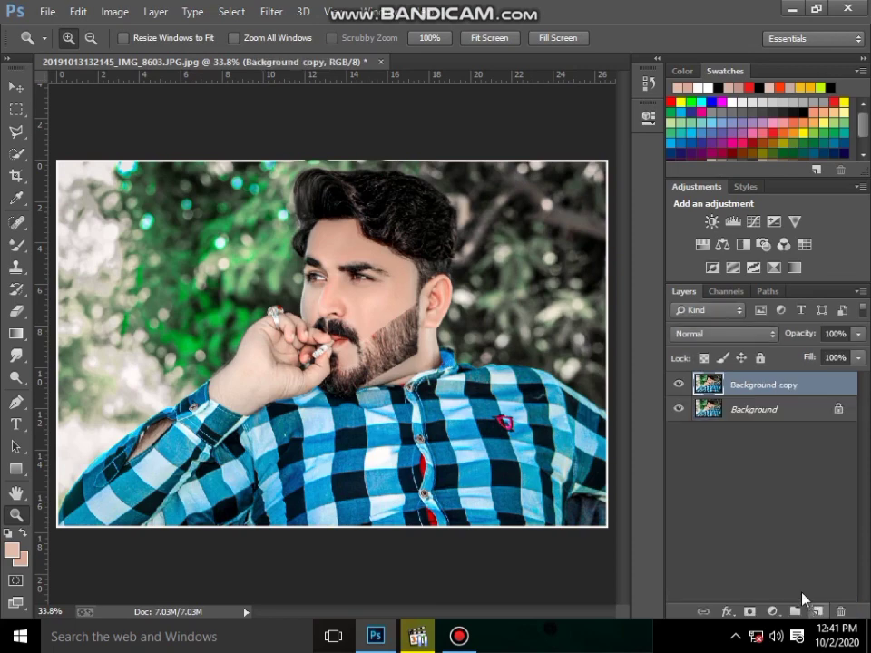
- Zoom in on the man's eye to 1200%
drag(422, 320, 151, 474)
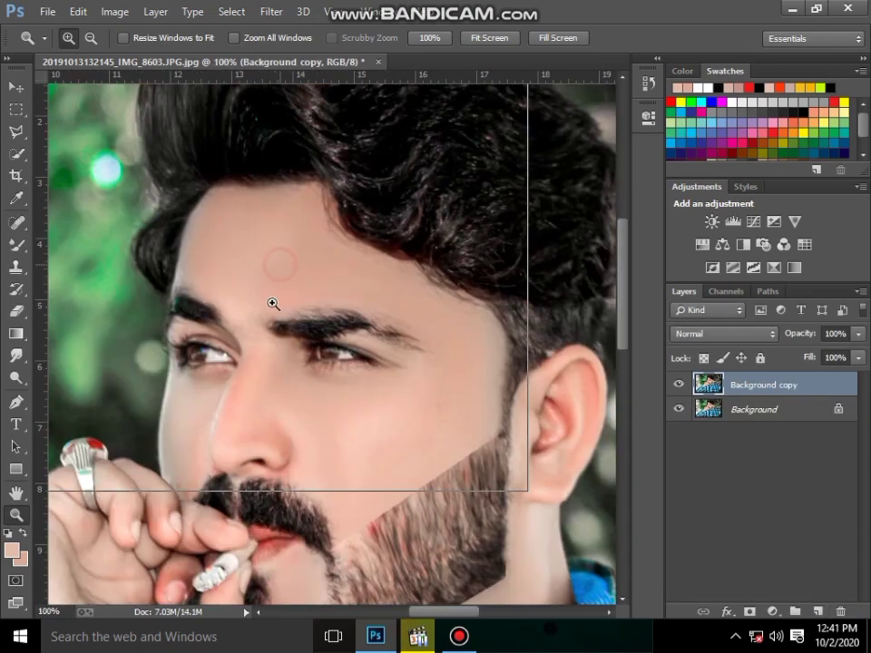
click(273, 304)
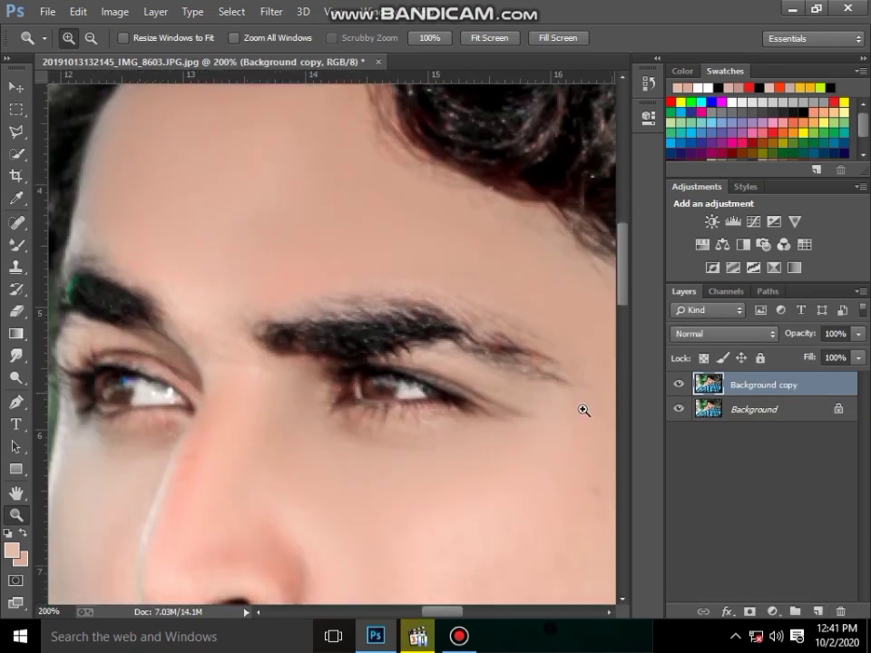
click(367, 373)
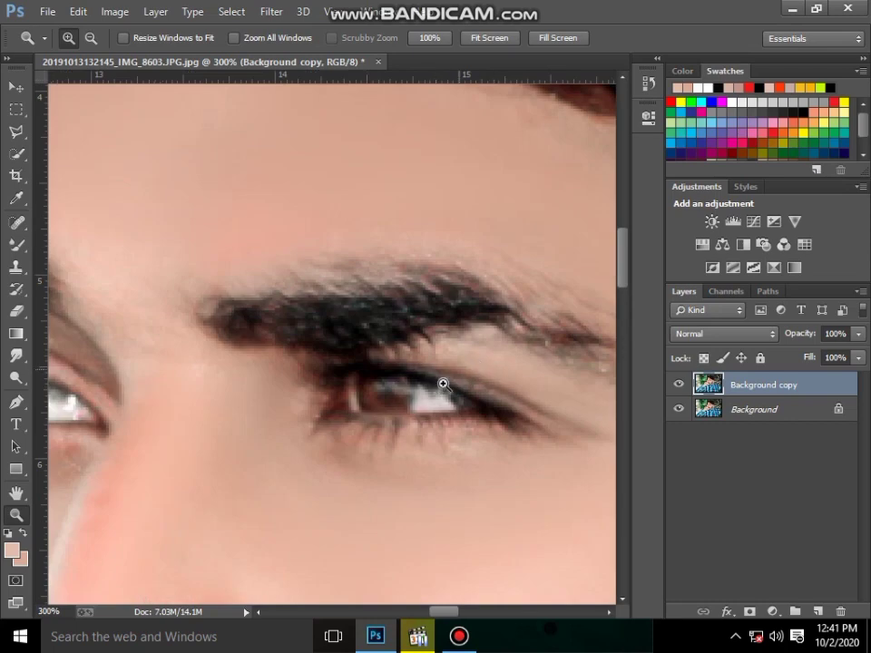
click(379, 394)
click(386, 345)
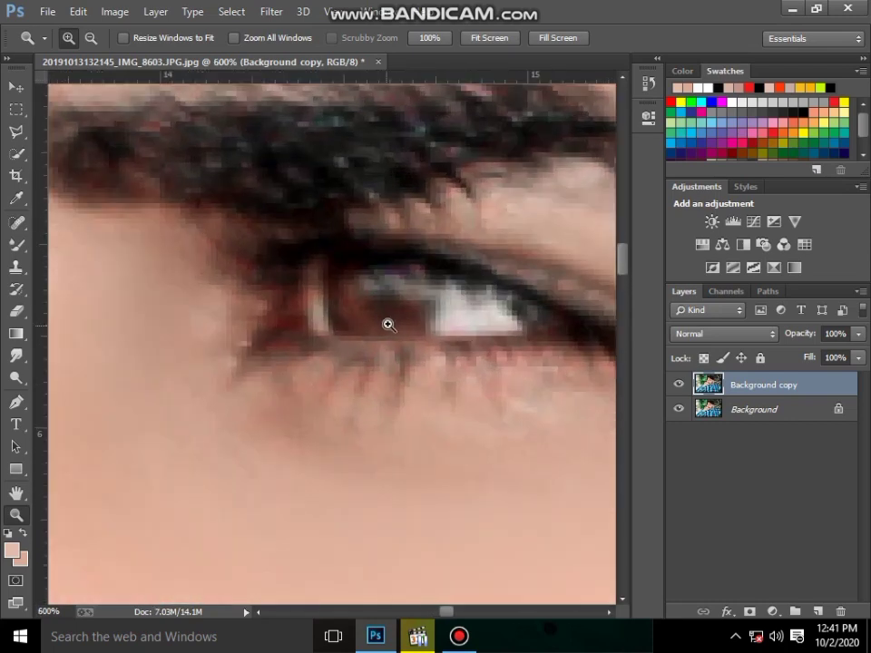
click(389, 365)
click(387, 353)
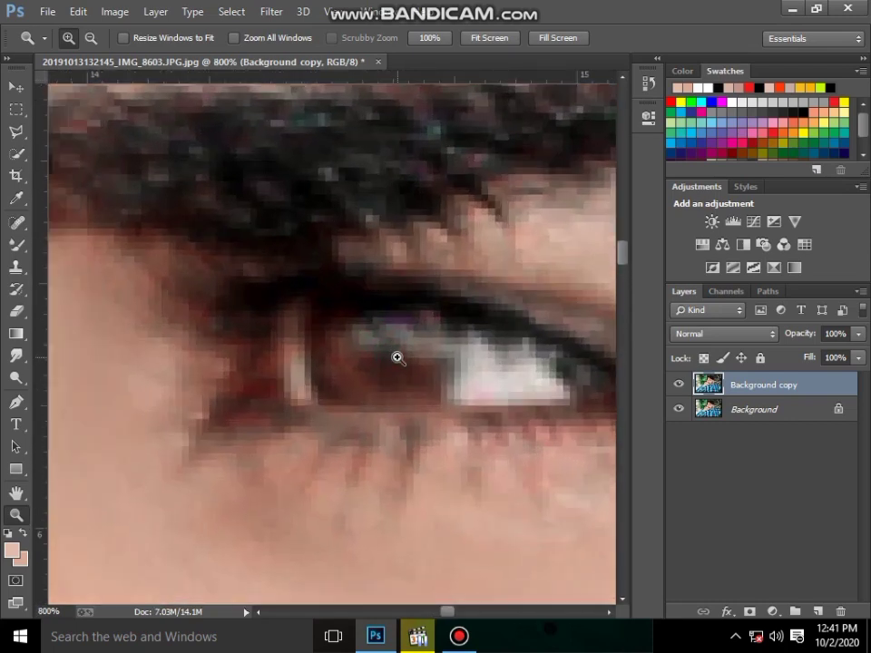
click(269, 371)
- Brighten the irises of both eyes with a size-6 Dodge brush
click(15, 379)
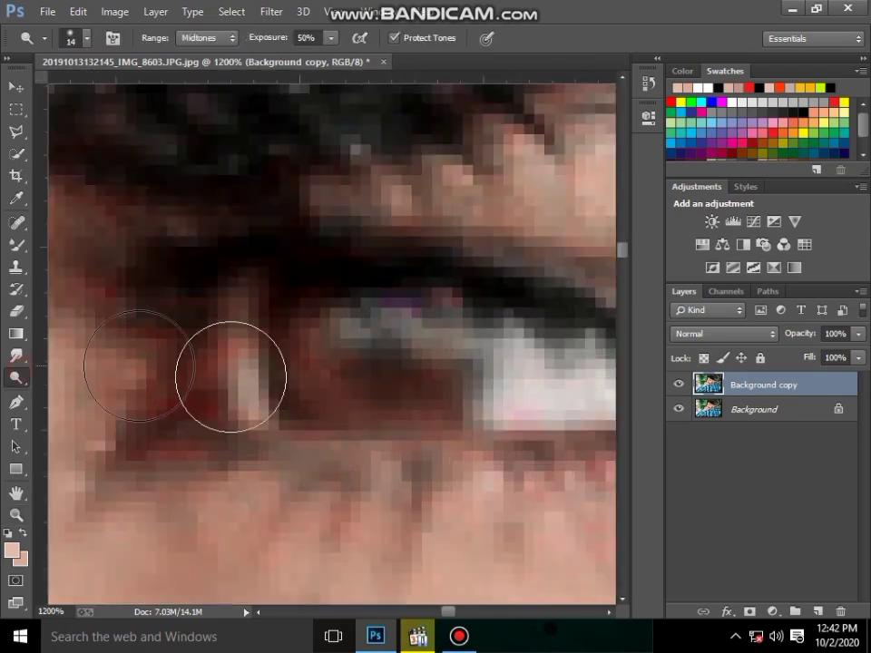
right_click(319, 381)
drag(410, 424, 407, 424)
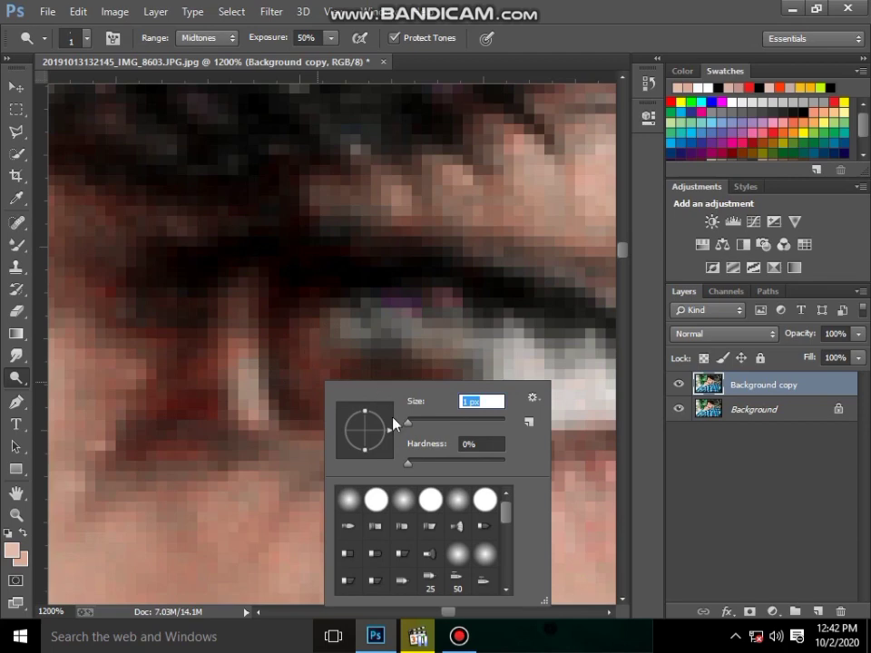
click(415, 424)
click(329, 381)
mouse_move(394, 398)
mouse_down()
mouse_move(405, 389)
mouse_move(315, 338)
mouse_move(350, 381)
mouse_move(411, 372)
mouse_move(338, 365)
mouse_move(342, 376)
mouse_move(432, 369)
mouse_move(330, 368)
mouse_move(311, 332)
mouse_move(408, 383)
mouse_move(344, 353)
mouse_up()
scroll(428, 599, down, 2)
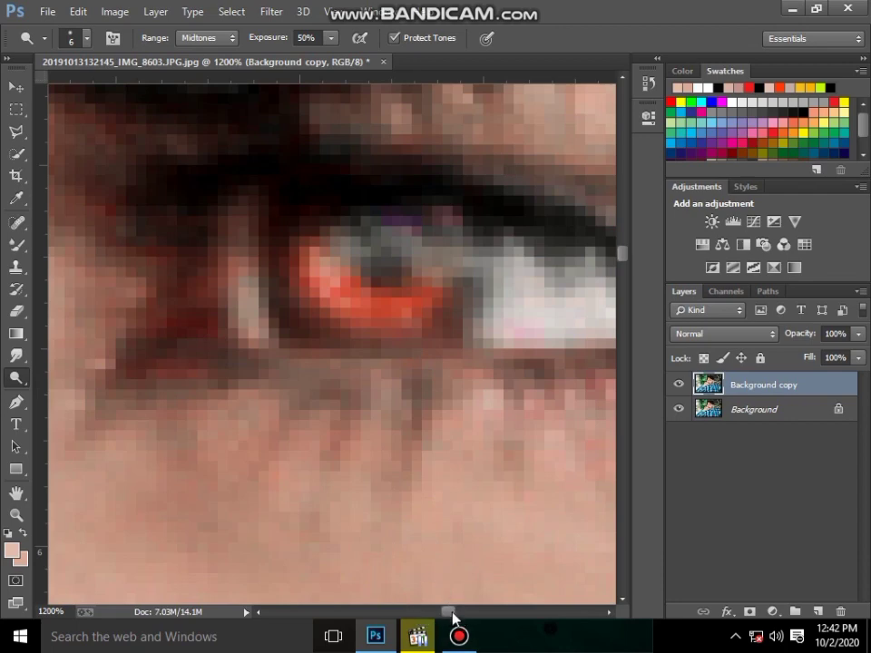
drag(443, 612, 422, 613)
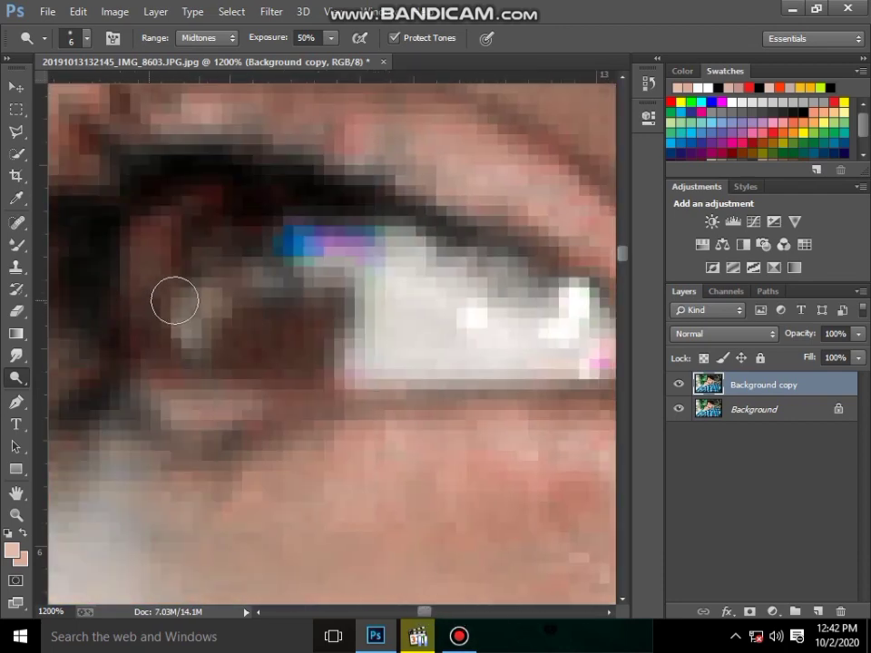
mouse_move(175, 301)
mouse_down()
mouse_move(230, 331)
mouse_move(291, 322)
mouse_move(218, 330)
mouse_move(304, 316)
mouse_move(205, 305)
mouse_move(307, 319)
mouse_move(209, 311)
mouse_move(272, 317)
mouse_move(218, 313)
mouse_up()
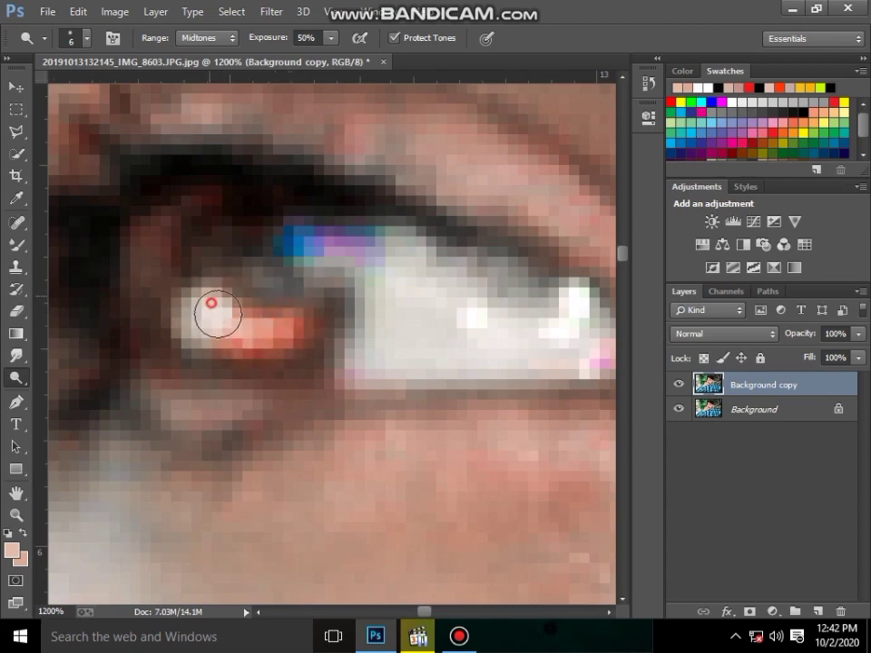
- Fit the photo on screen and lower the Background copy opacity to 77%
key(z)
right_click(370, 306)
click(422, 314)
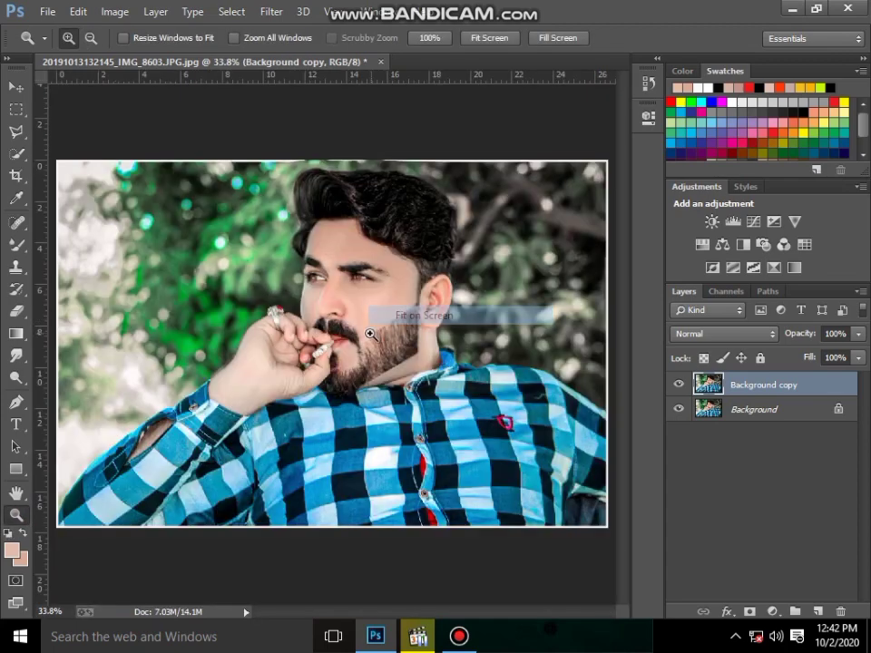
double_click(370, 334)
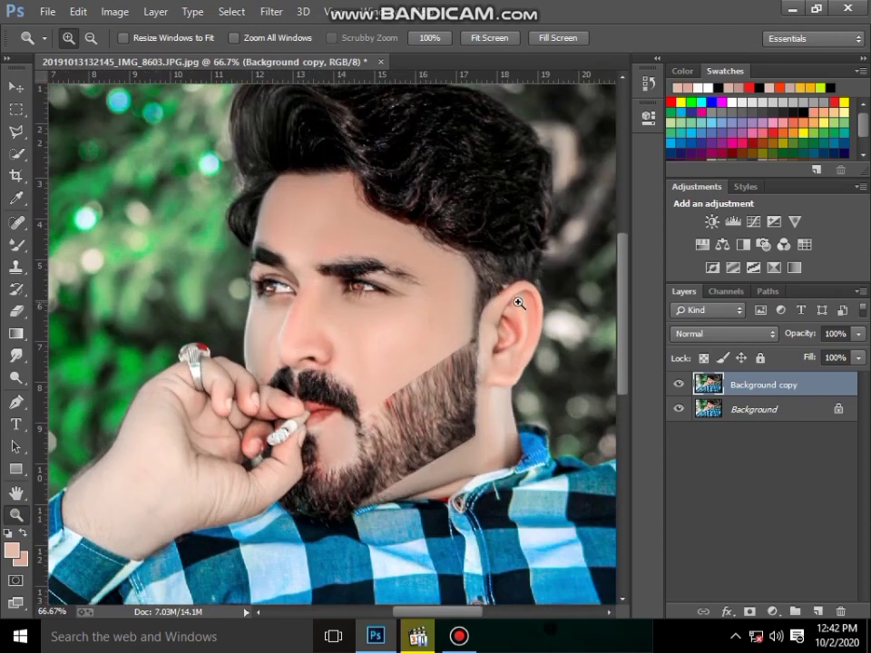
click(858, 337)
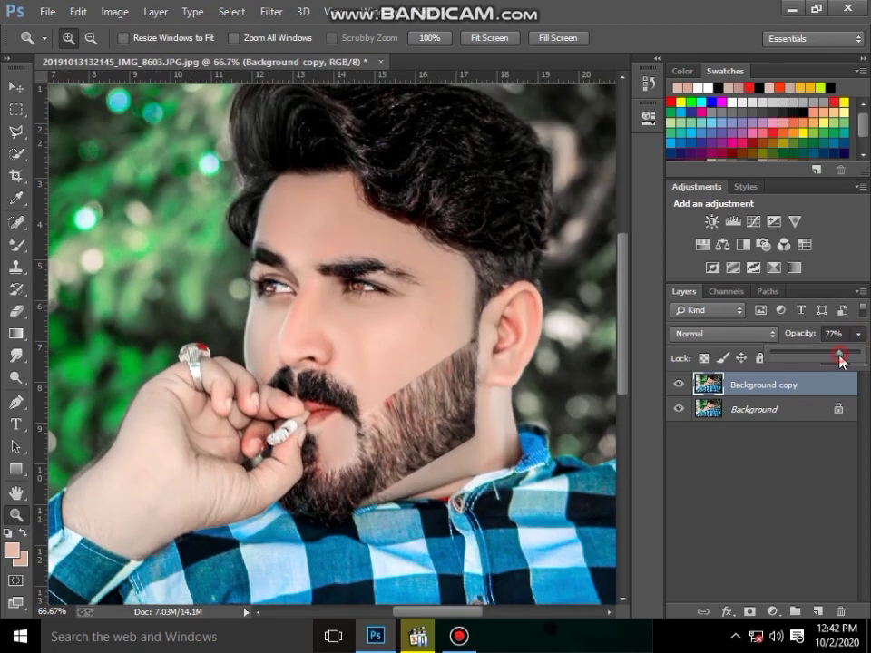
- Merge the brightened-eye copy into a single Background layer, then fit the photo on screen
right_click(355, 352)
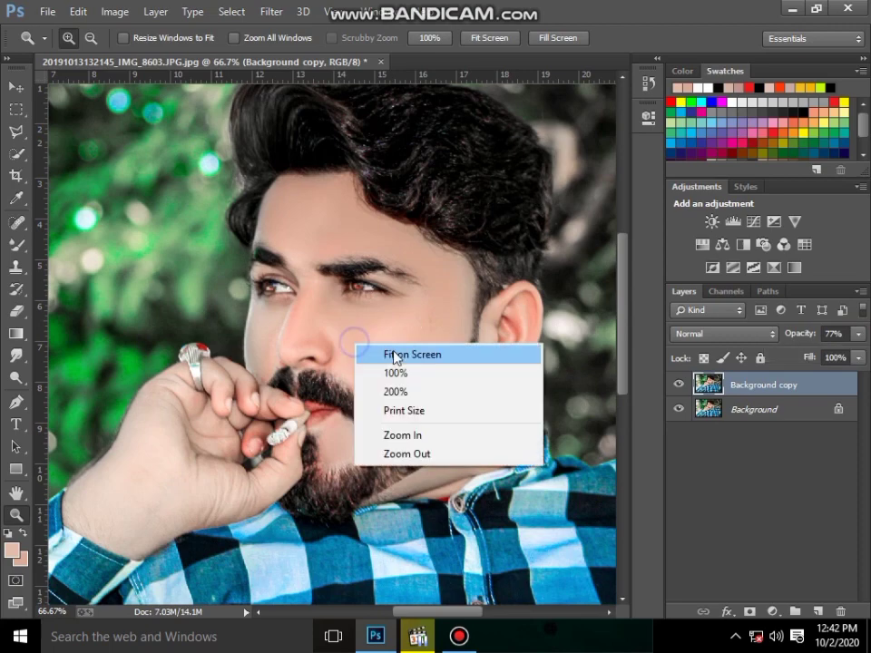
click(422, 352)
click(369, 338)
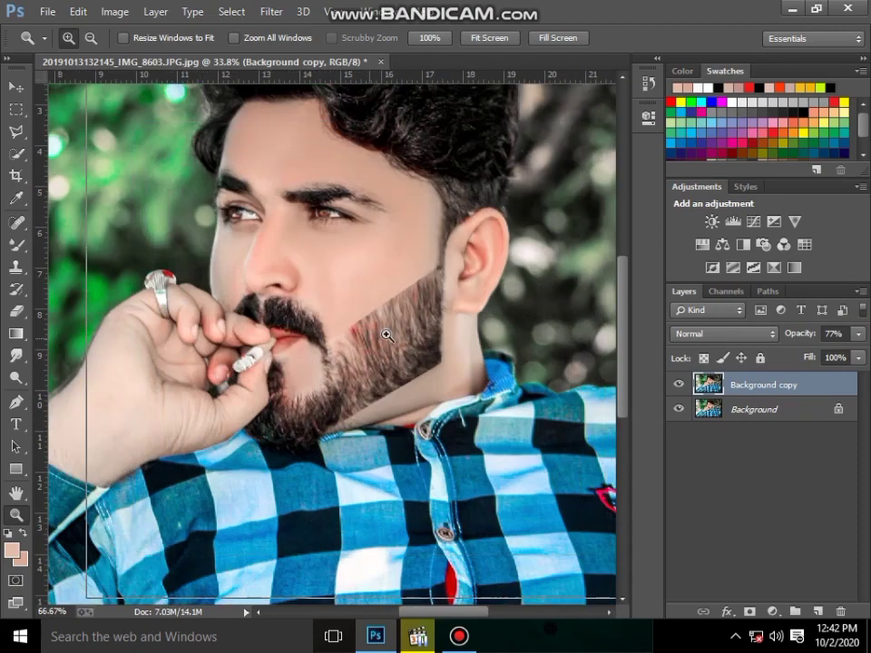
click(385, 332)
right_click(700, 408)
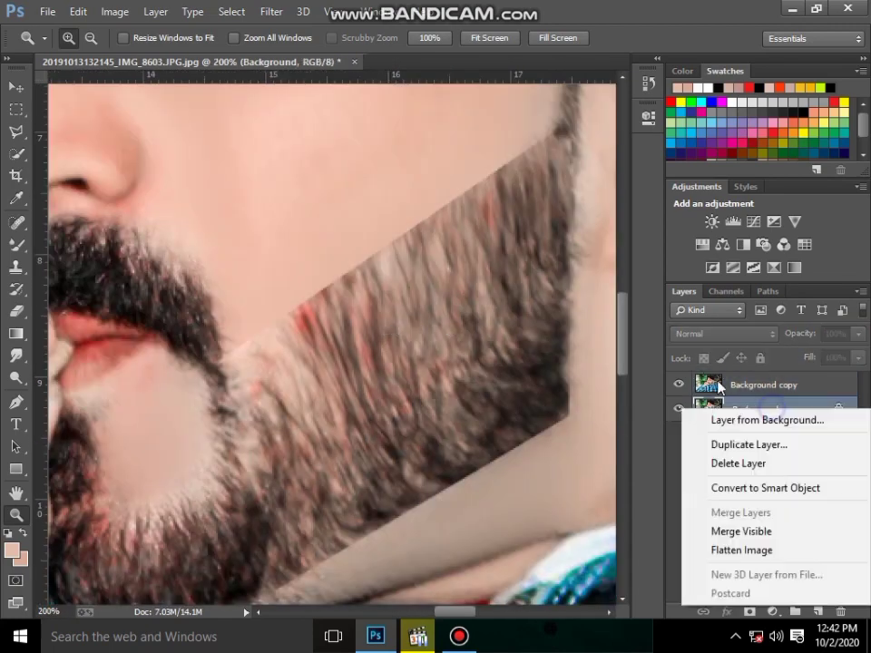
click(717, 527)
right_click(557, 343)
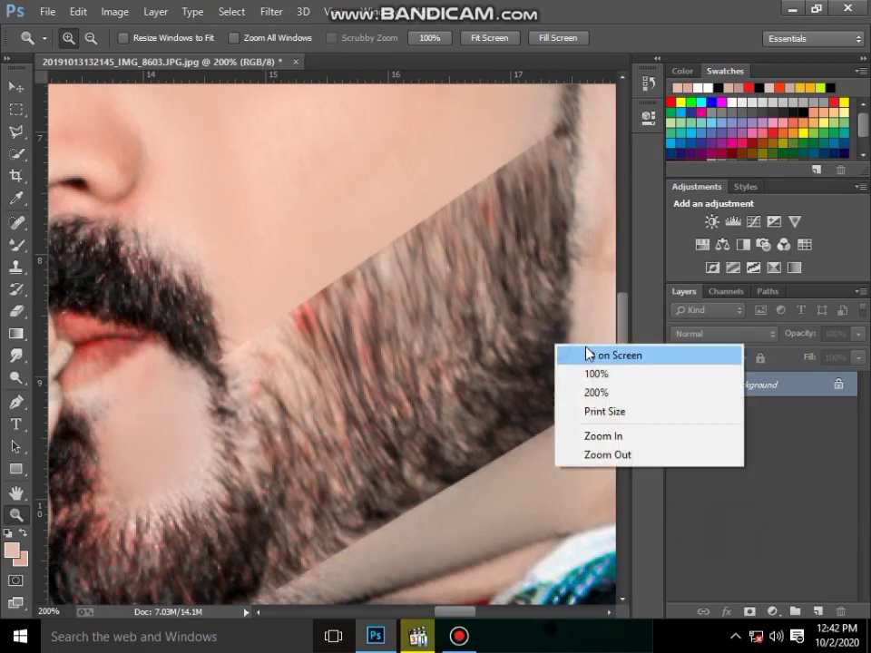
click(581, 352)
click(427, 305)
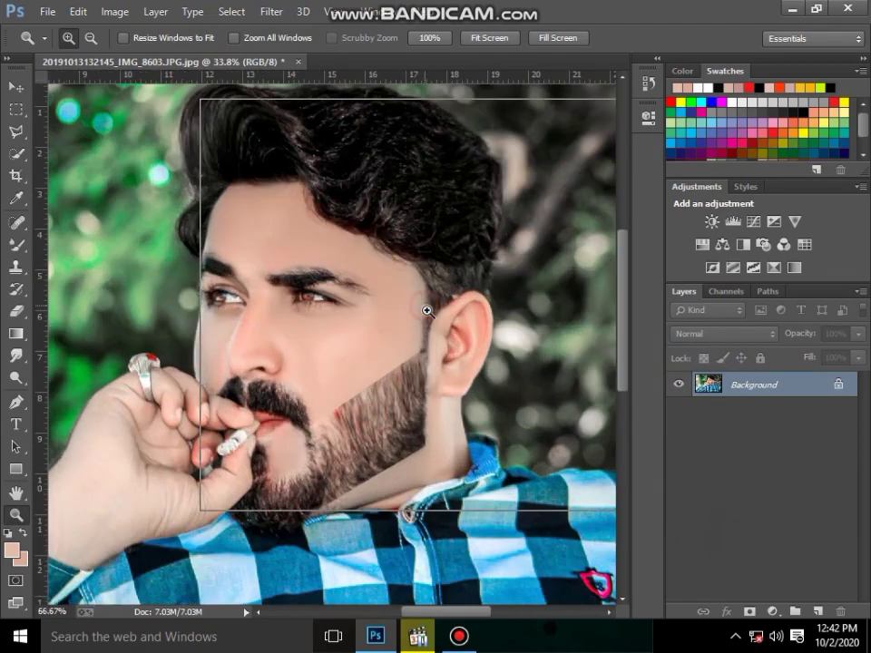
- Zoom to the ear and outline the narrow jaw-edge strip beside the beard with the Polygonal Lasso
click(436, 381)
scroll(393, 353, down, 2)
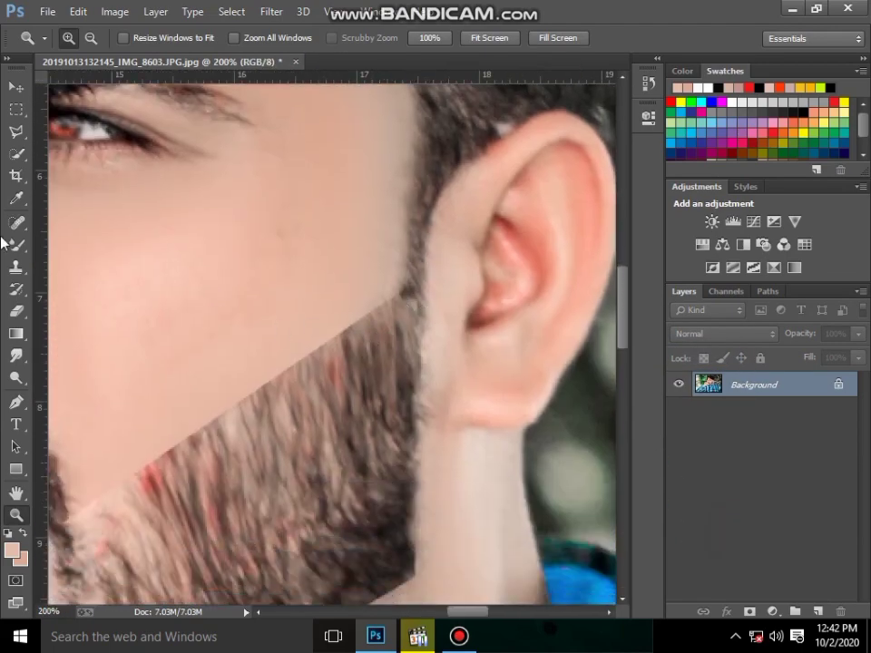
click(16, 132)
scroll(391, 235, up, 2)
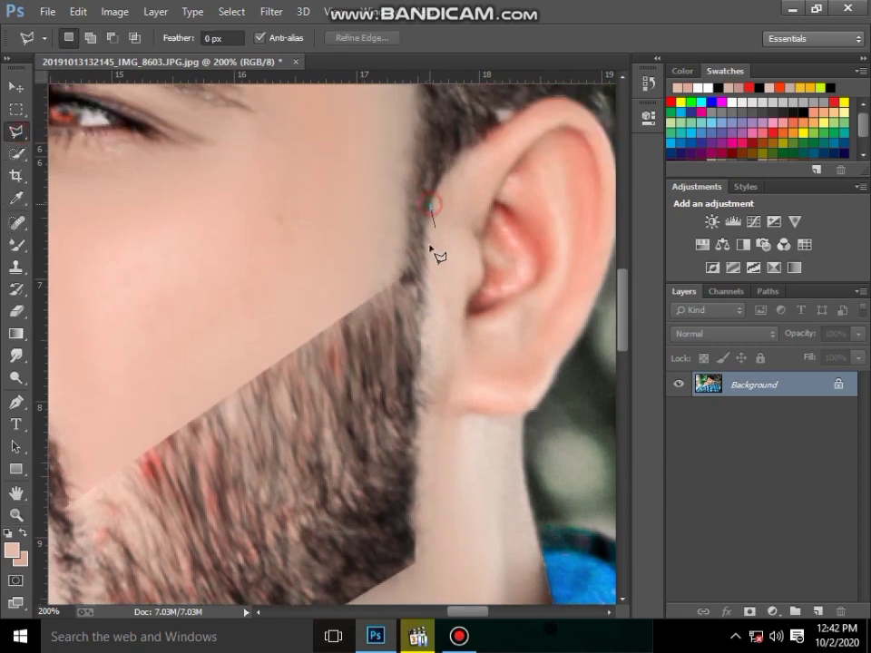
click(419, 364)
click(416, 451)
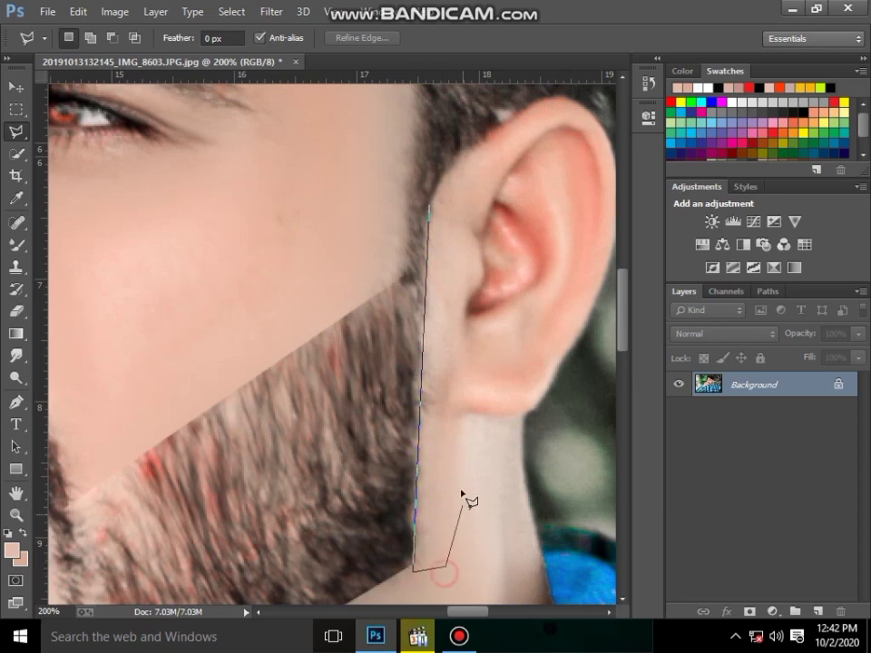
click(445, 252)
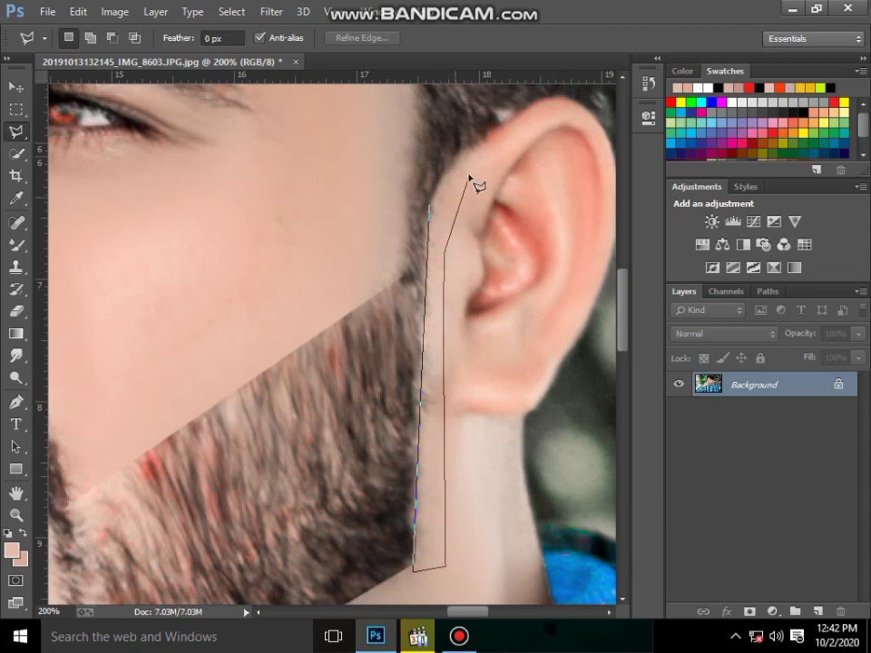
click(431, 208)
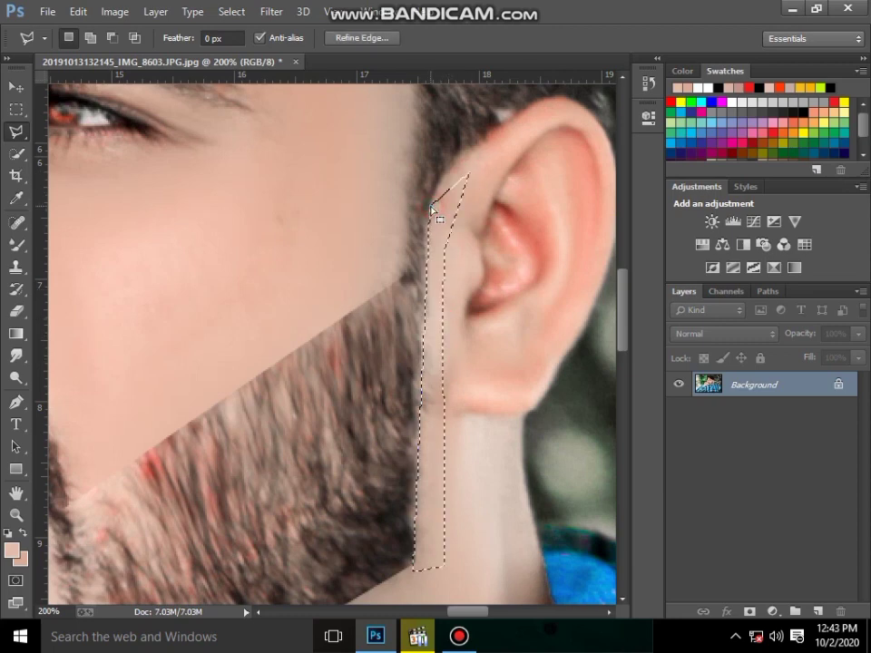
- Blend the skin inside the selected jaw strip with the Mixer Brush
click(18, 245)
right_click(445, 260)
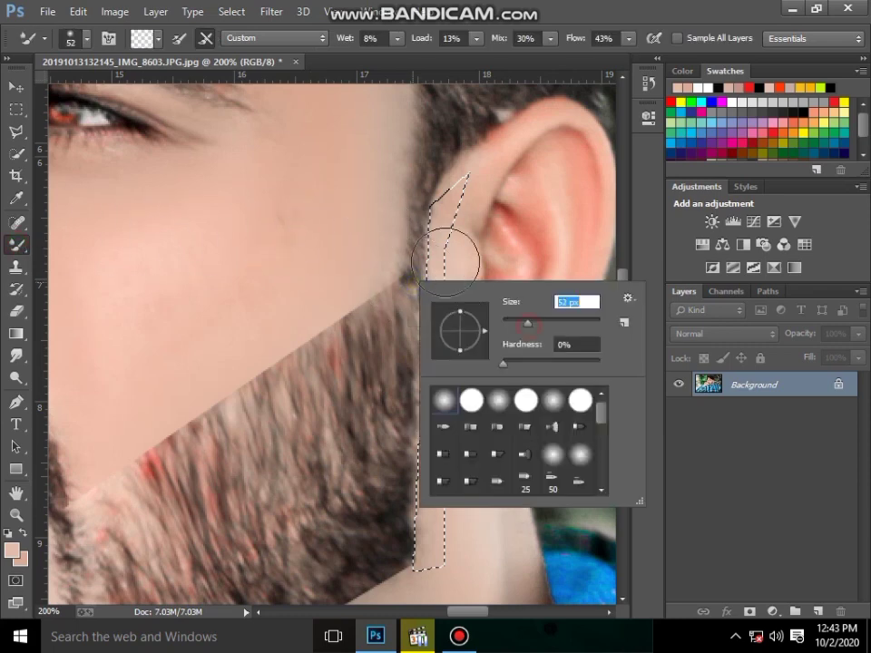
click(466, 187)
drag(447, 222, 433, 340)
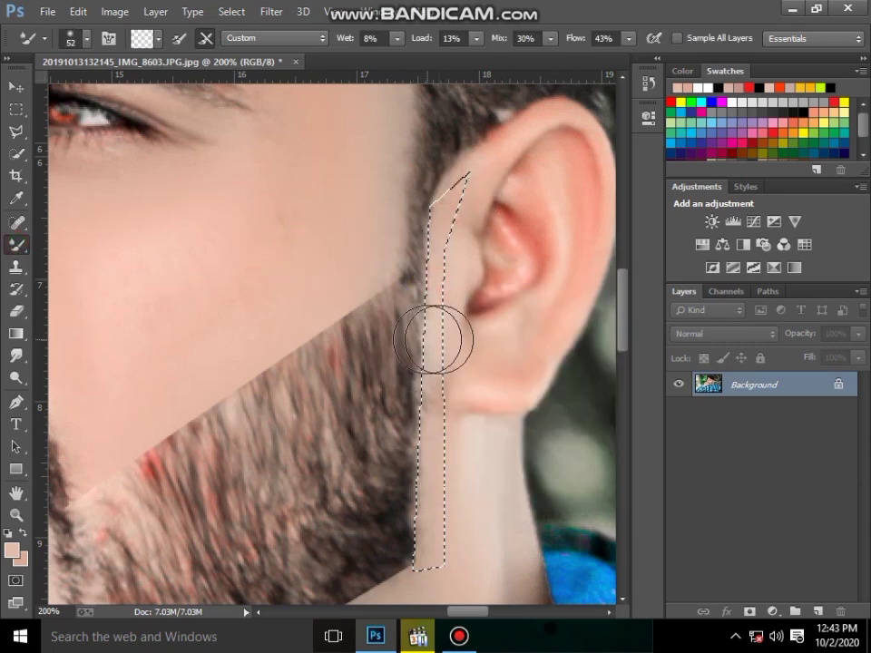
scroll(444, 350, down, 3)
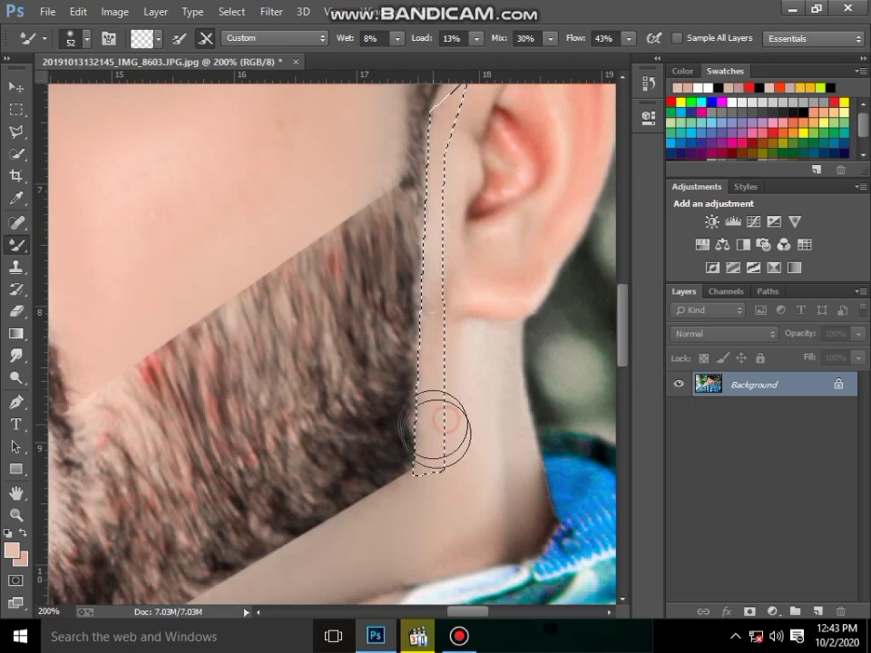
scroll(435, 427, down, 2)
scroll(362, 408, down, 1)
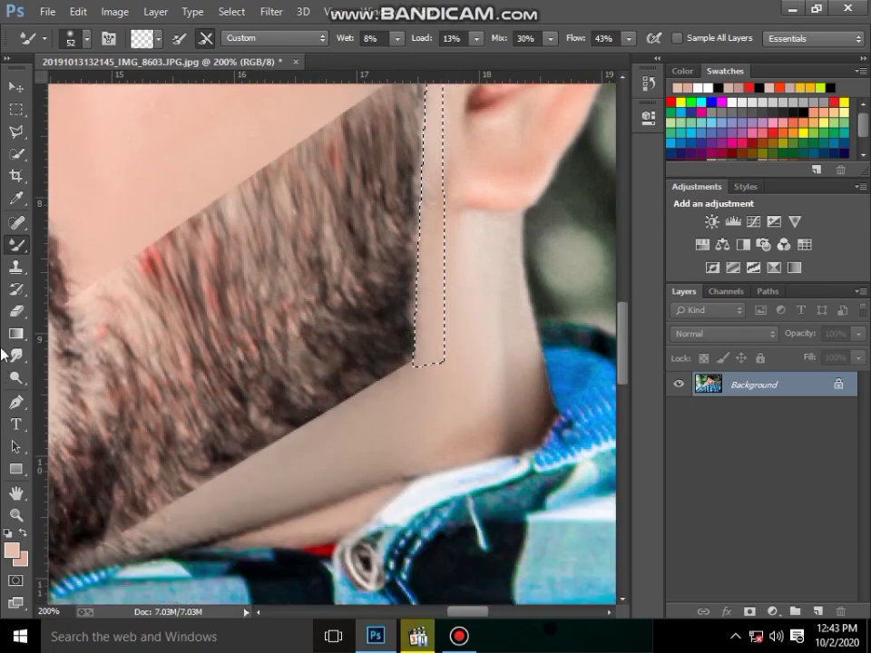
- Deselect the jaw strip selection
click(16, 131)
right_click(264, 206)
click(331, 214)
scroll(357, 245, down, 3)
scroll(336, 300, up, 3)
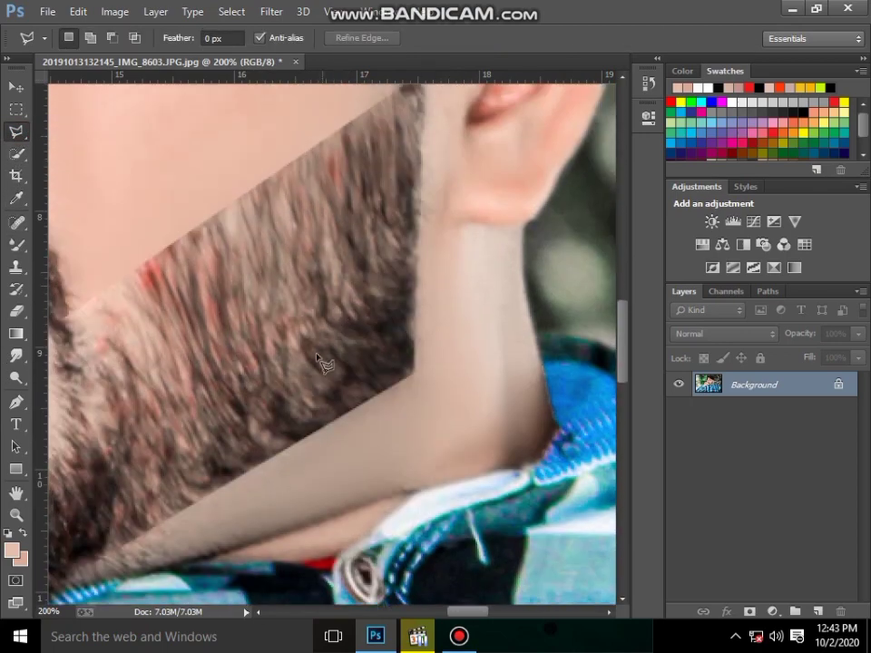
scroll(272, 372, down, 2)
scroll(227, 381, down, 2)
- Smooth the jaw edge, lower beard edge and neck skin near the collar with the Mixer Brush
click(18, 245)
scroll(367, 311, down, 2)
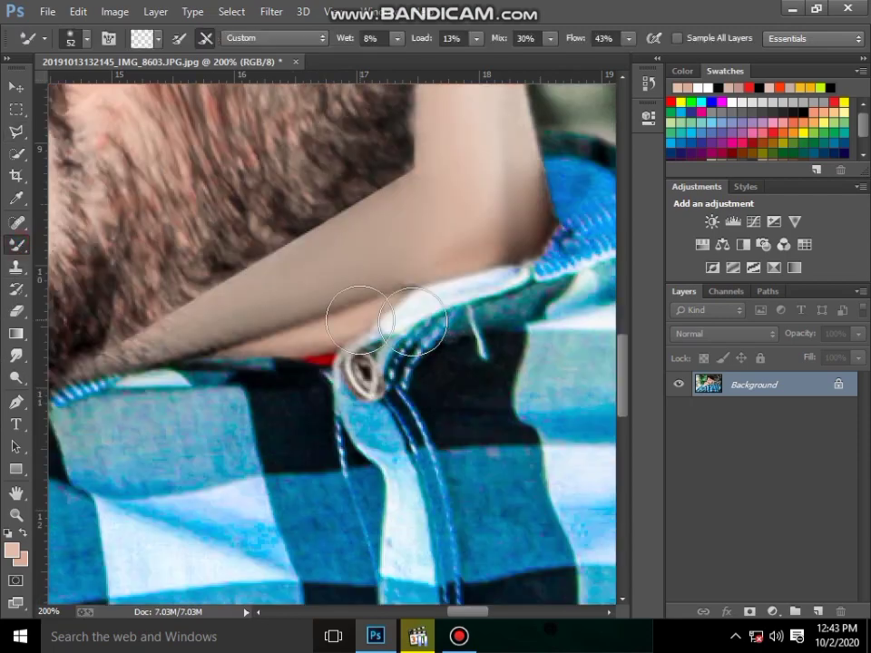
right_click(417, 318)
click(490, 188)
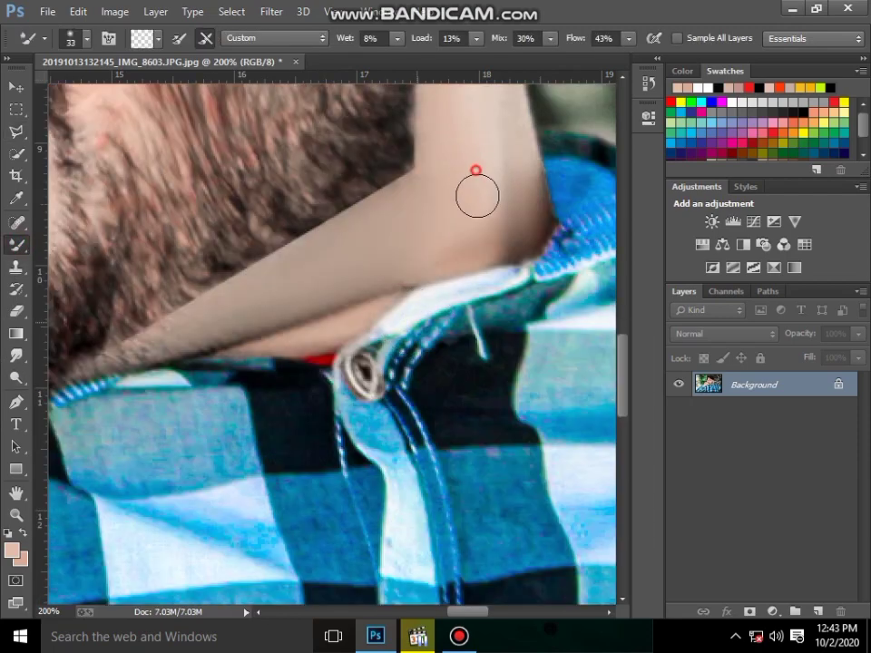
drag(245, 305, 158, 348)
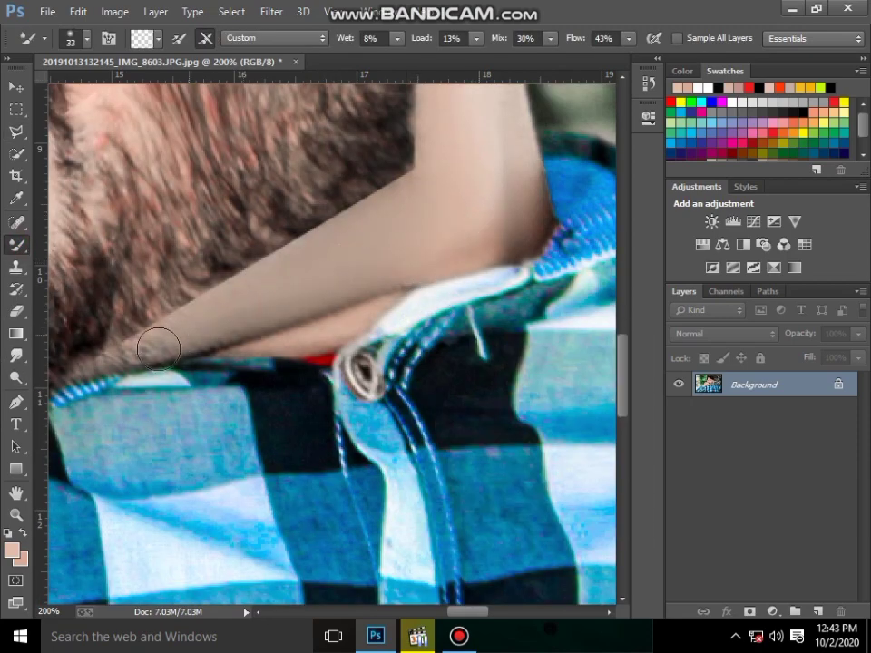
drag(230, 316, 320, 310)
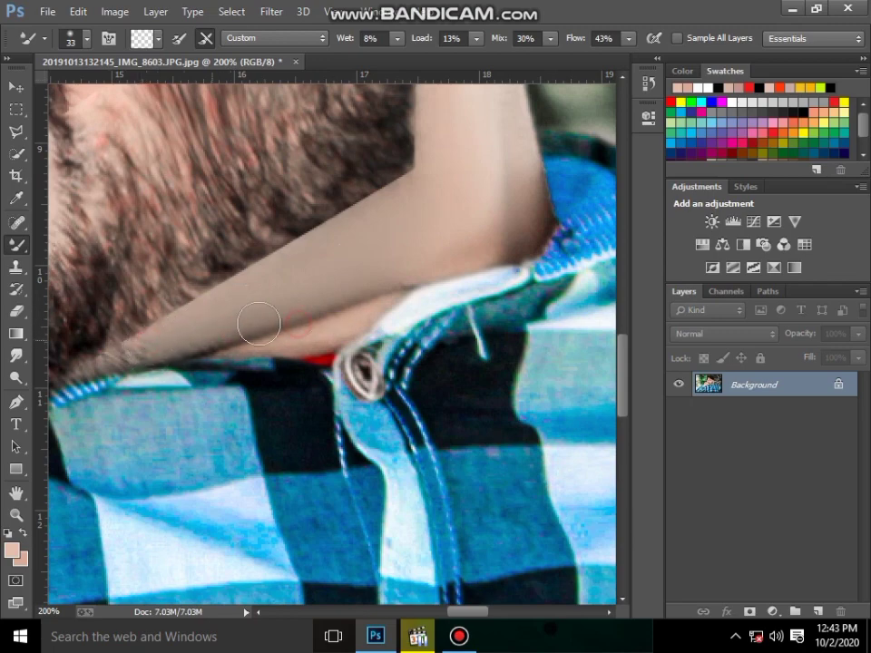
drag(259, 324, 412, 282)
drag(481, 235, 503, 200)
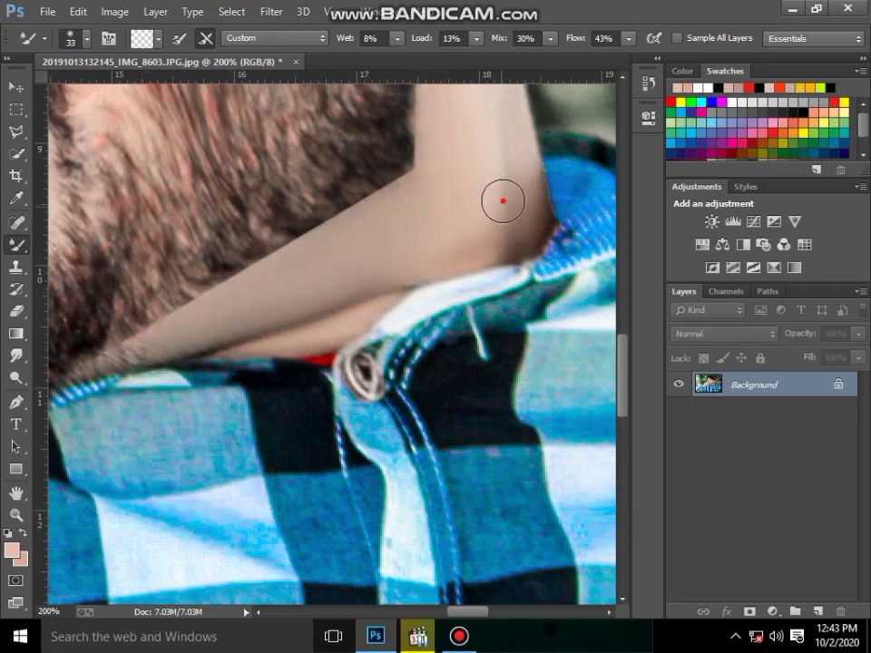
- Blend the pink tones along the ear rim
scroll(502, 201, up, 3)
scroll(502, 205, up, 3)
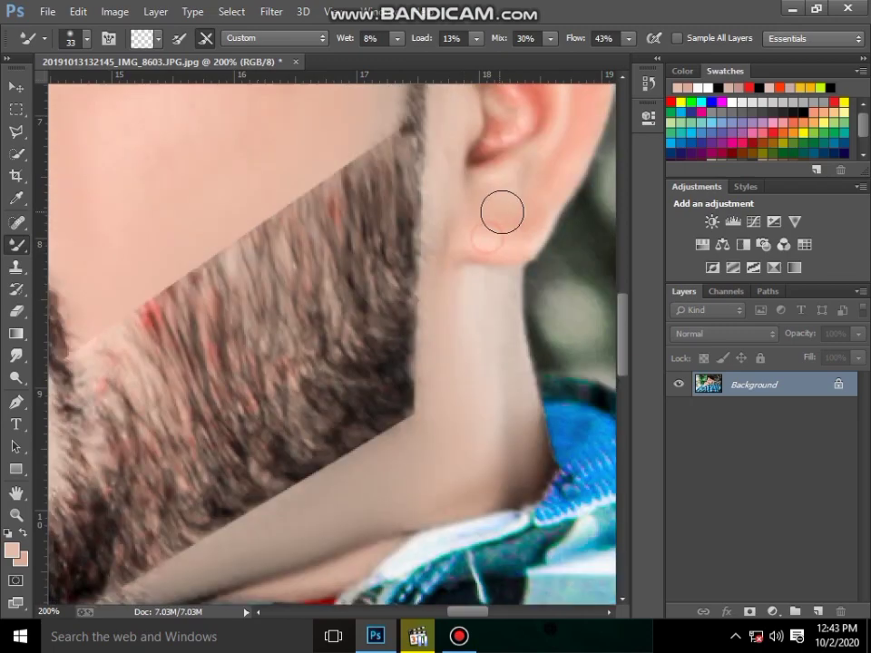
scroll(499, 213, up, 2)
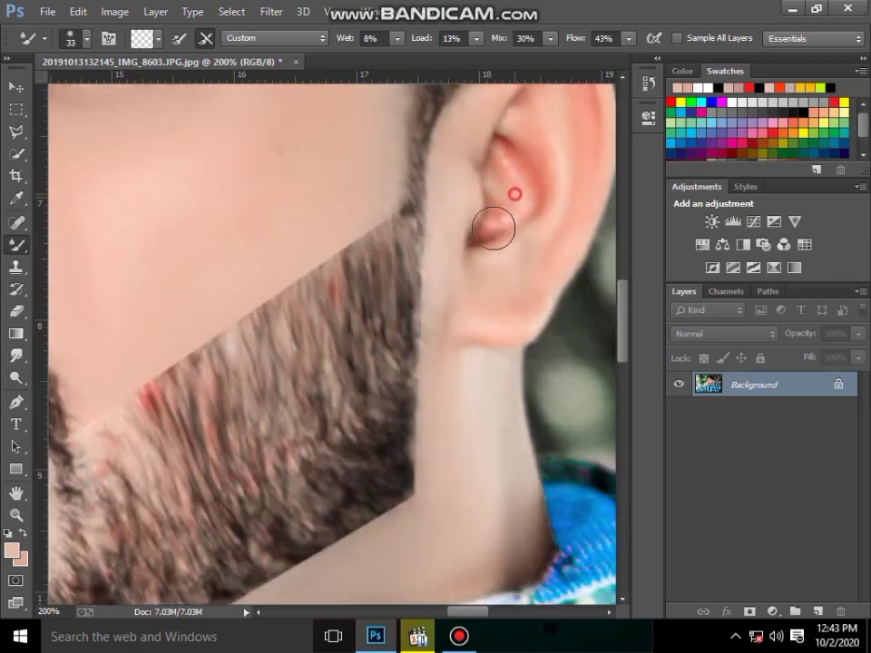
scroll(445, 181, up, 2)
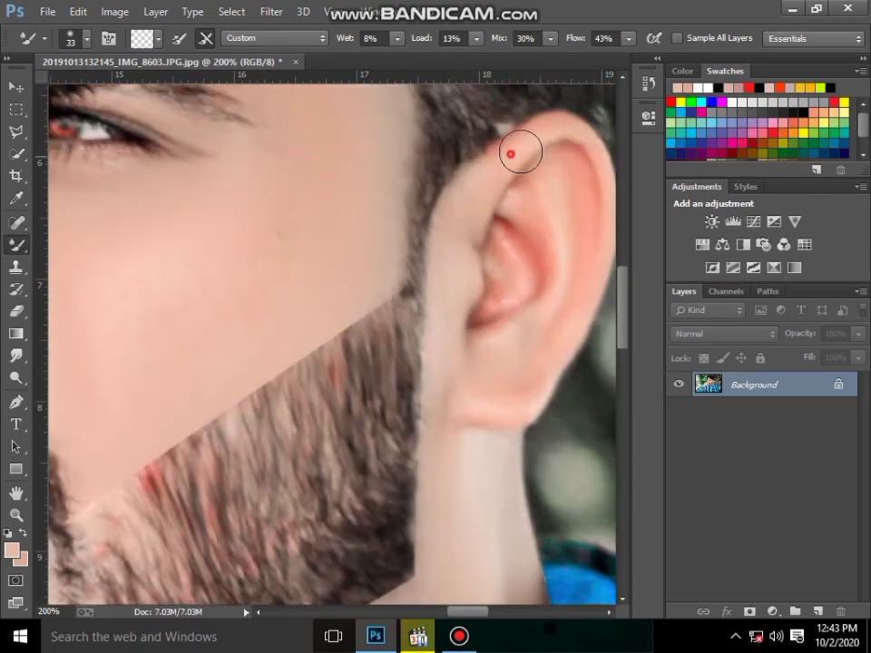
drag(520, 151, 503, 279)
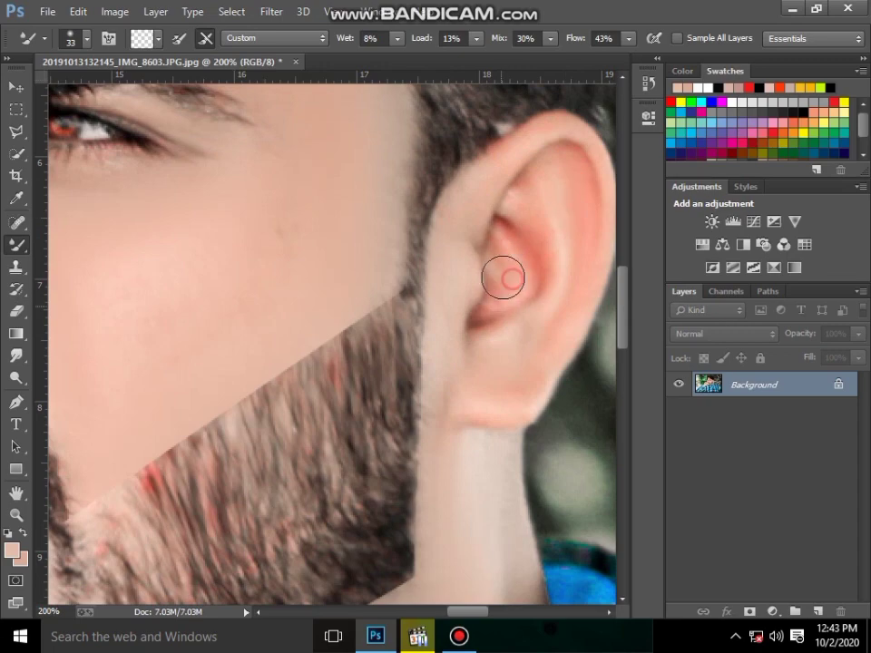
scroll(36, 412, down, 2)
- Zoom the view in close on the eye and cheek
click(15, 514)
right_click(193, 311)
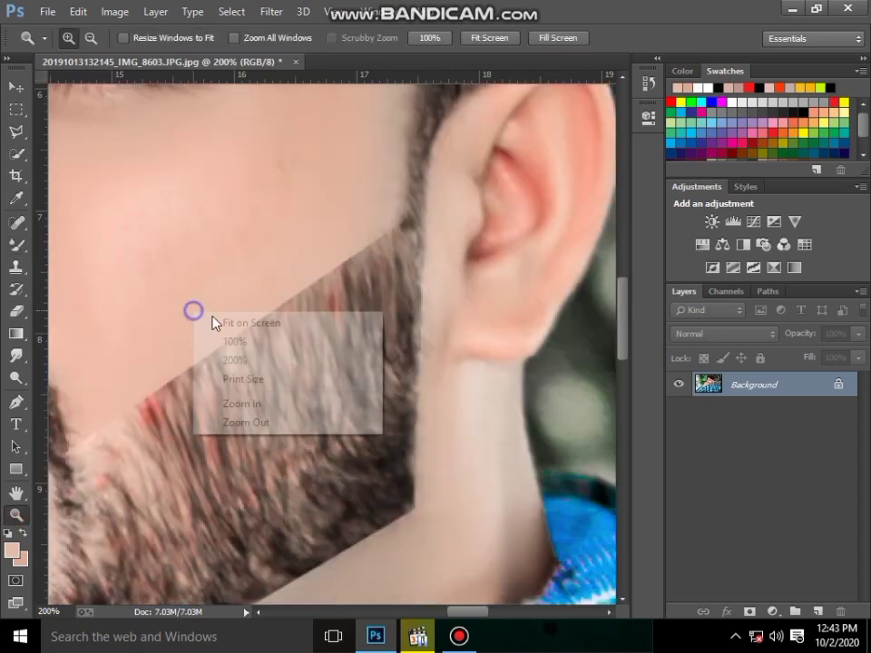
click(238, 323)
drag(95, 165, 508, 427)
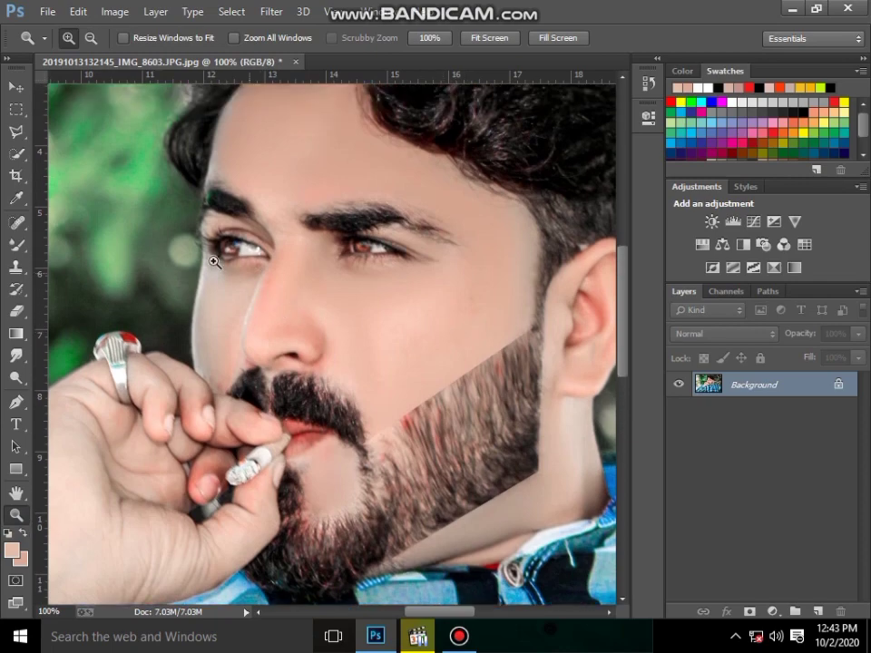
click(216, 231)
click(233, 257)
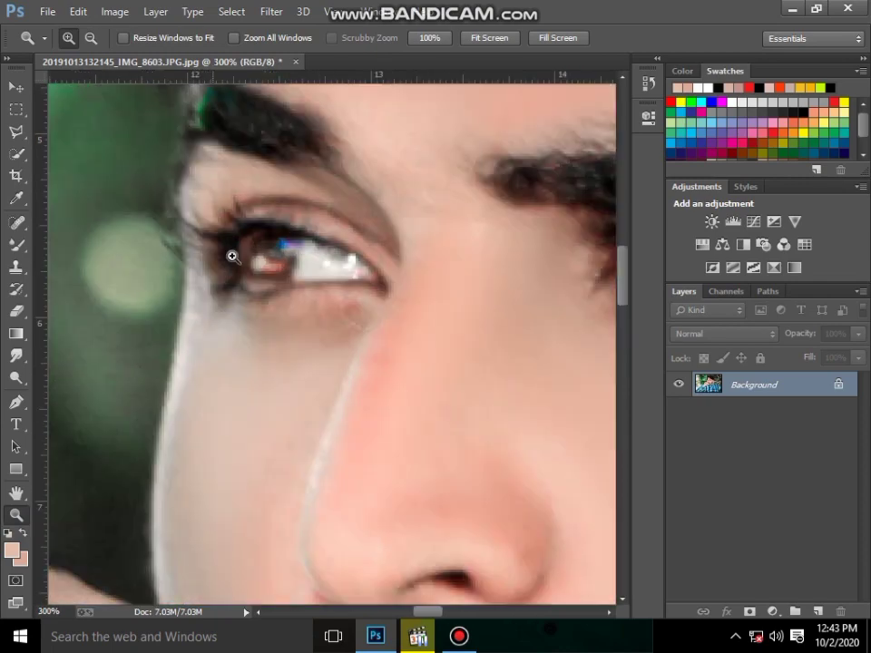
drag(529, 509, 95, 261)
- Switch to the Mixer Brush and set its size to 26 px
click(16, 244)
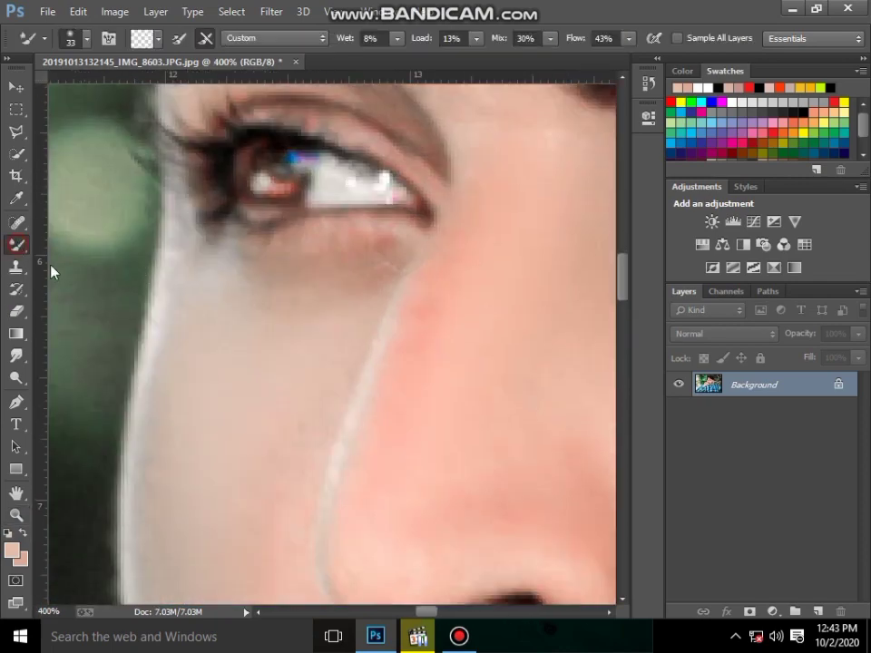
right_click(260, 330)
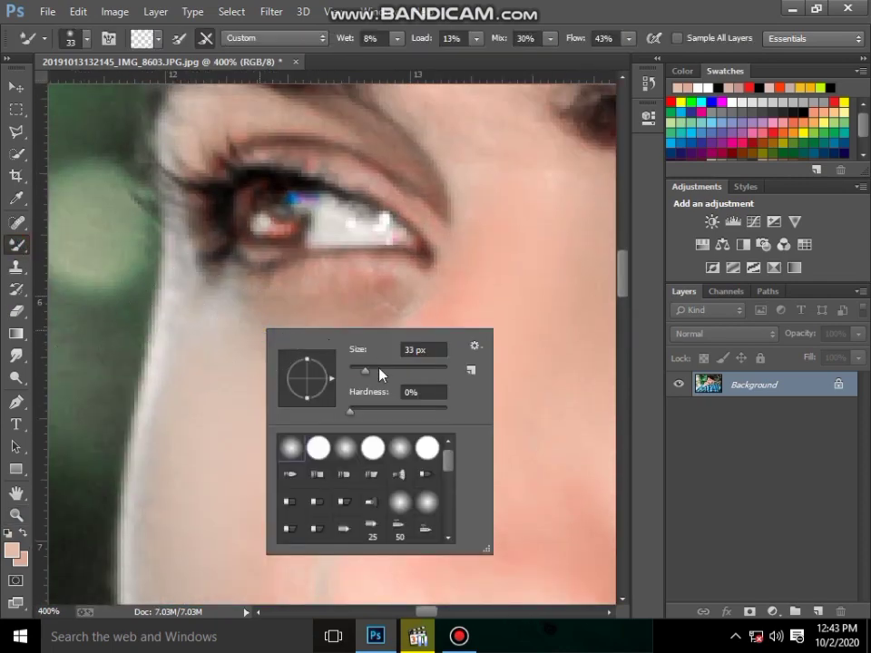
click(179, 334)
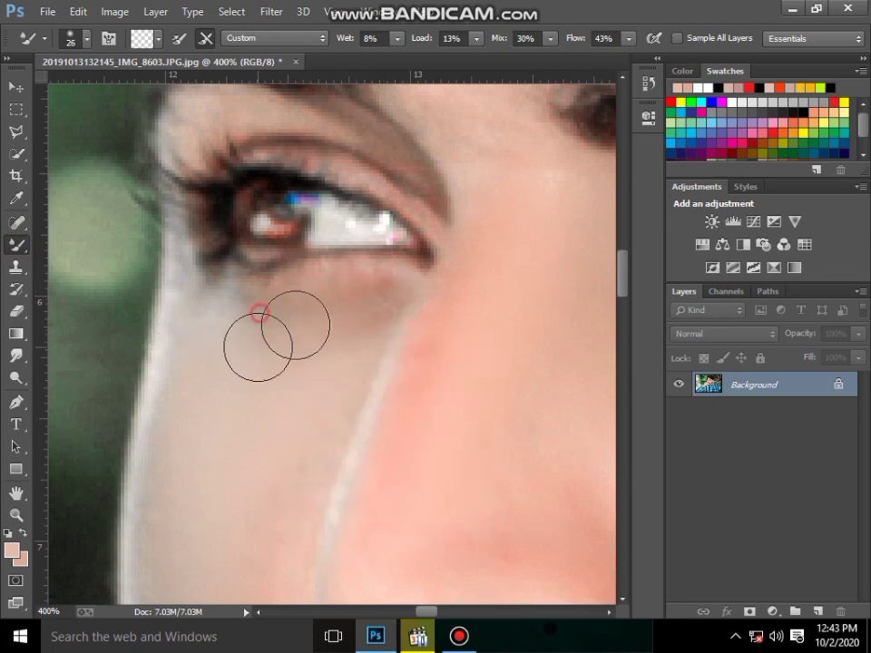
- Blend the skin beside the nose and eye and on the forehead above the eyebrow
scroll(299, 359, down, 3)
scroll(255, 422, down, 3)
scroll(238, 431, down, 2)
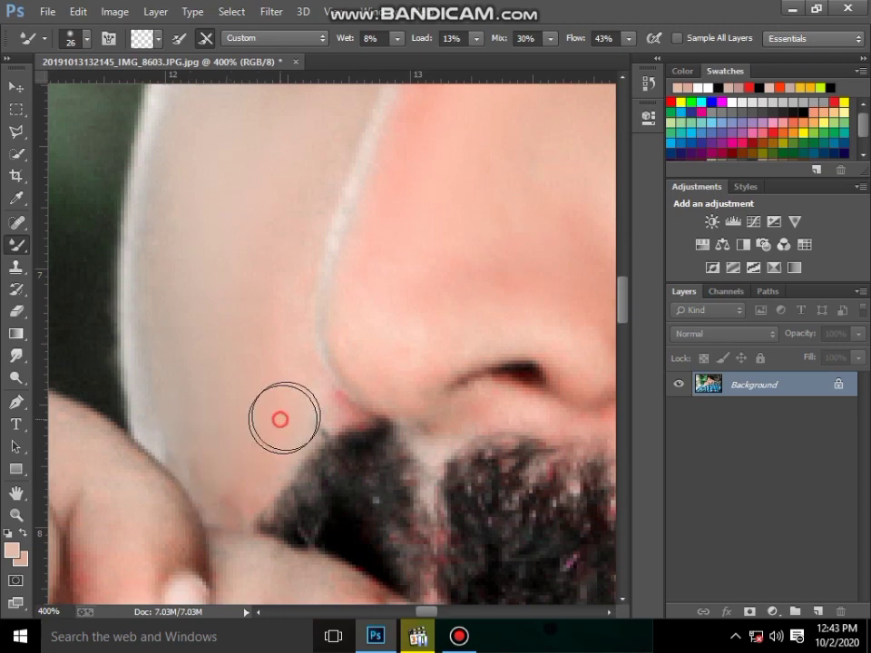
scroll(395, 300, up, 2)
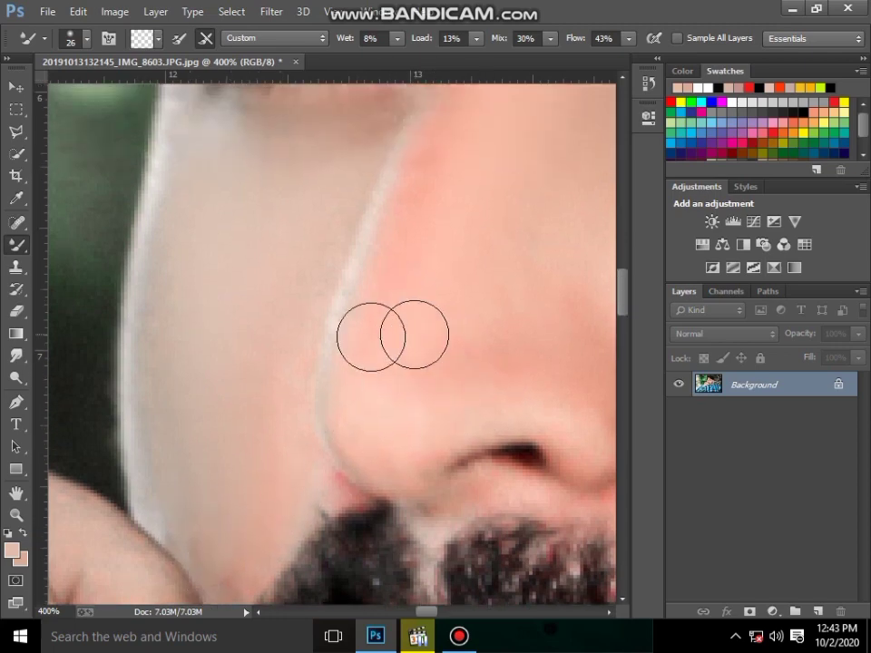
scroll(368, 334, up, 3)
scroll(359, 272, up, 2)
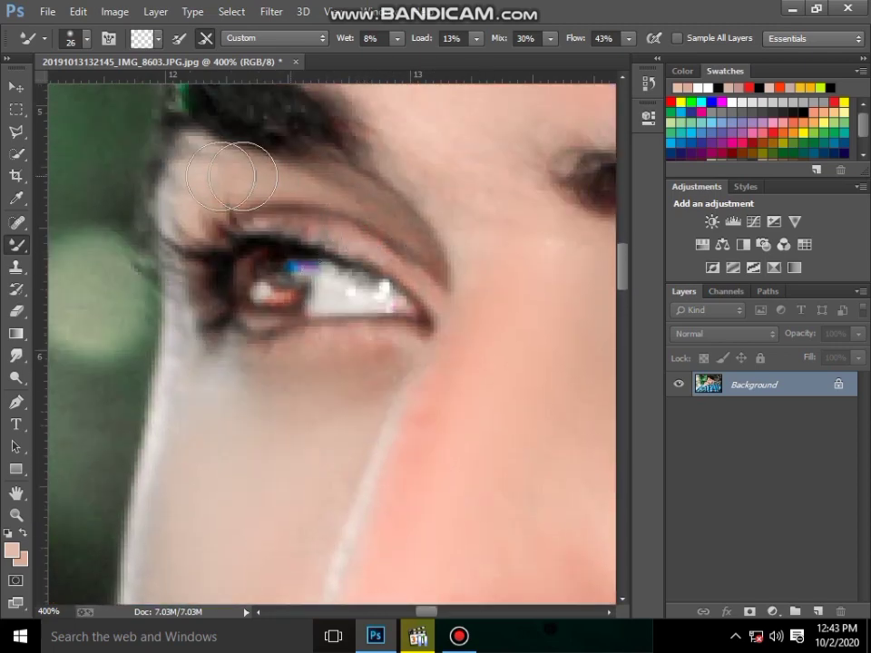
scroll(463, 295, up, 2)
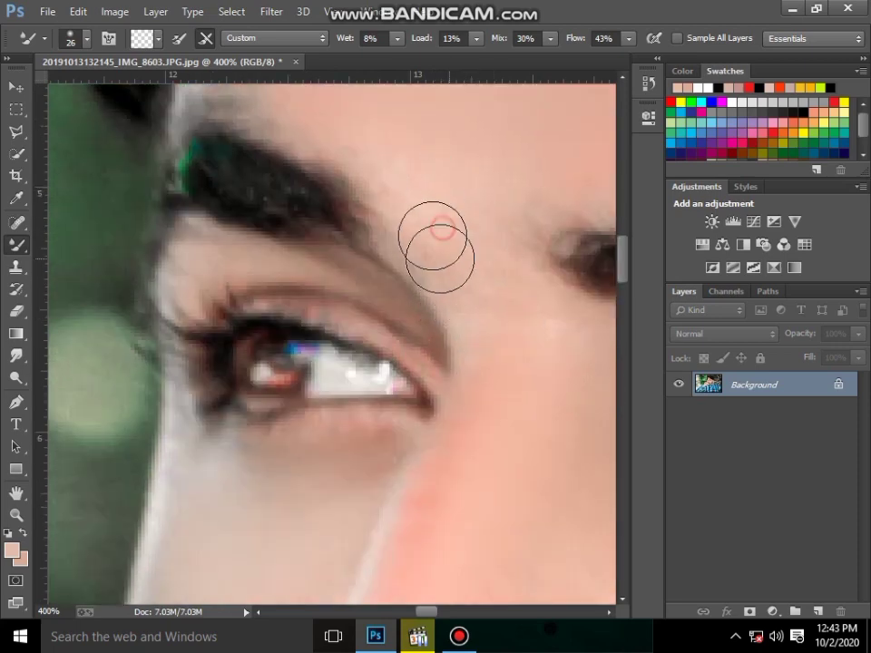
scroll(439, 328, up, 4)
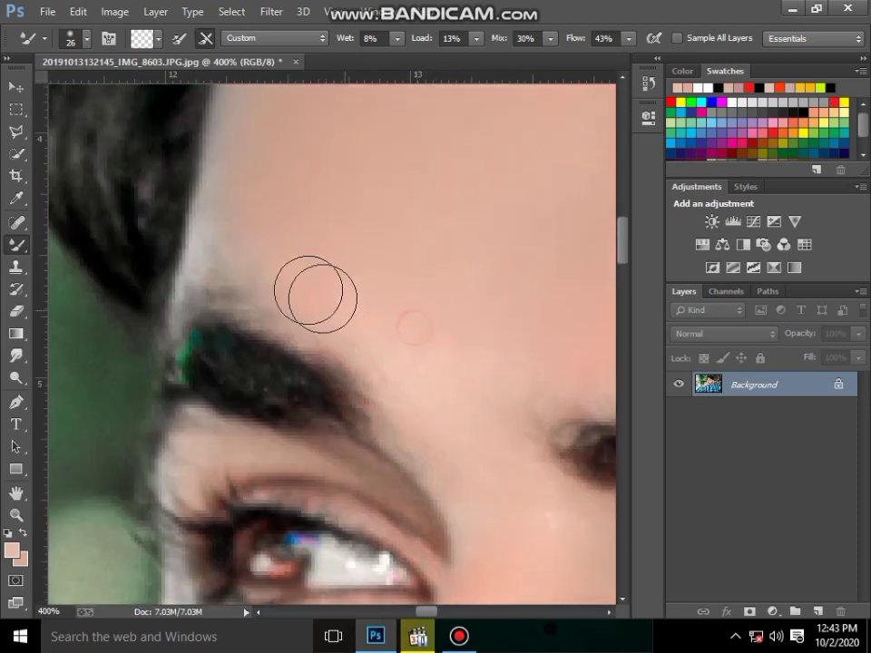
click(267, 269)
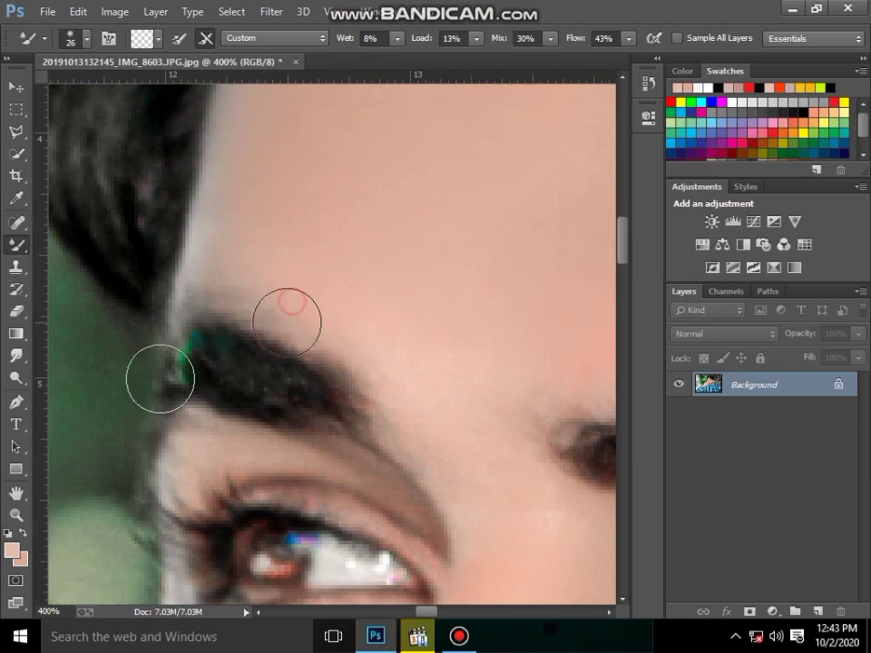
scroll(162, 373, up, 2)
- Fit the whole portrait on screen
click(15, 514)
right_click(381, 324)
click(433, 339)
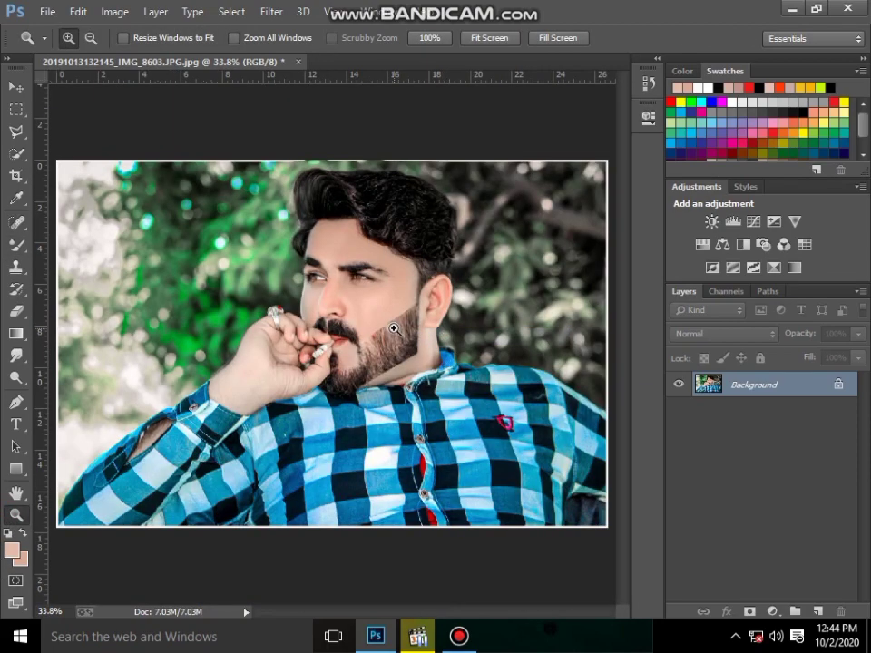
click(378, 290)
right_click(372, 303)
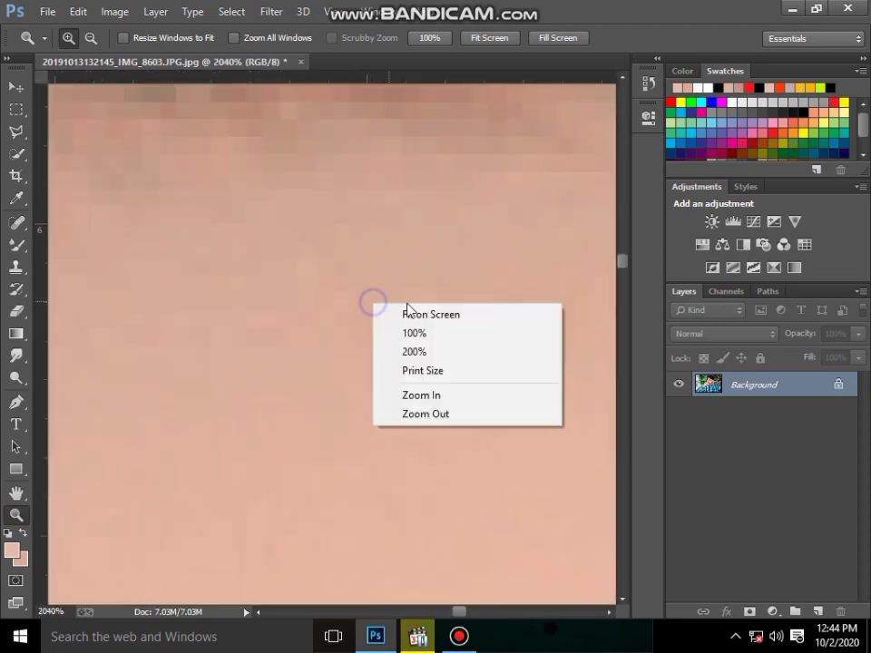
click(407, 311)
click(383, 287)
click(403, 312)
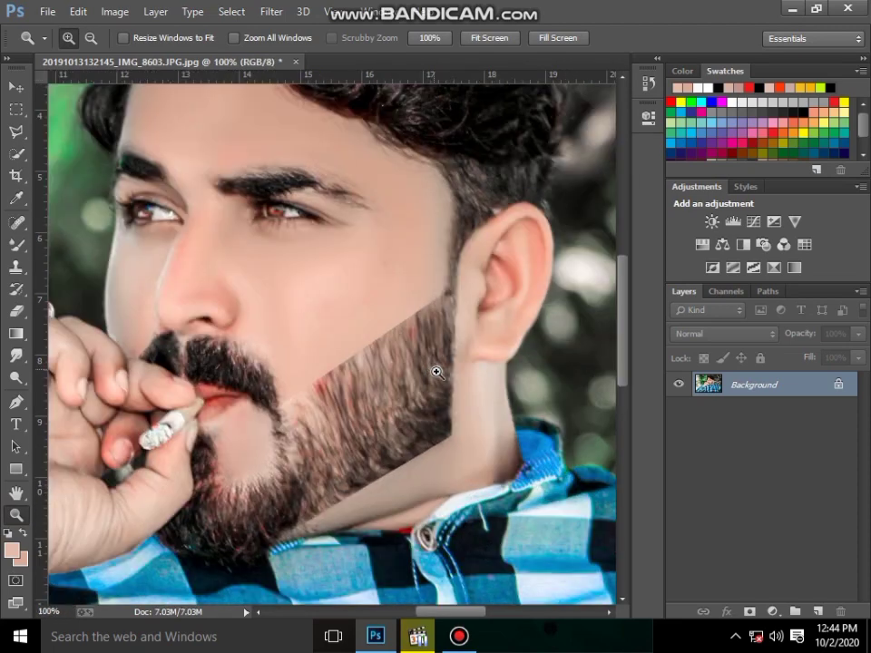
right_click(274, 211)
click(345, 224)
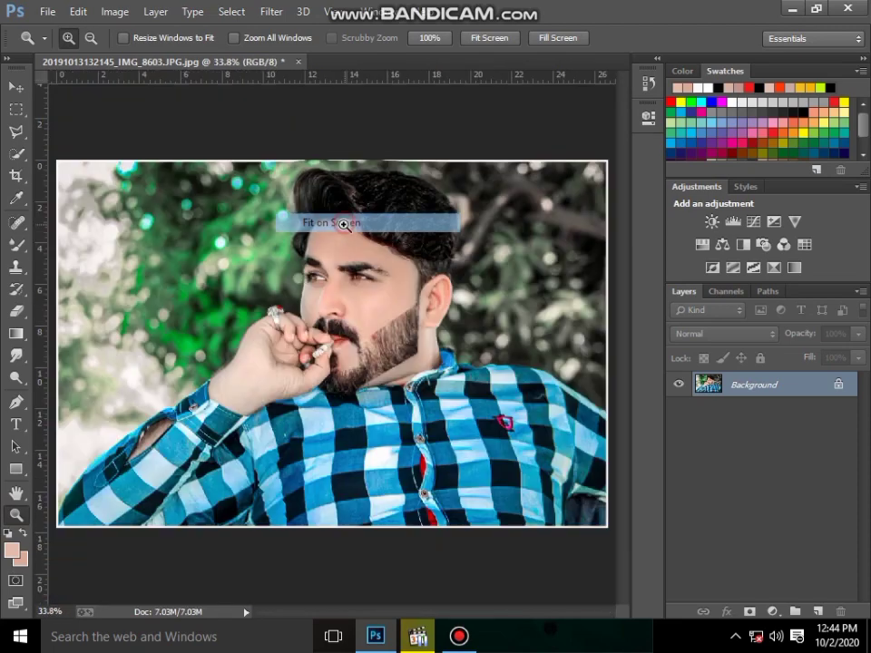
click(338, 287)
right_click(372, 293)
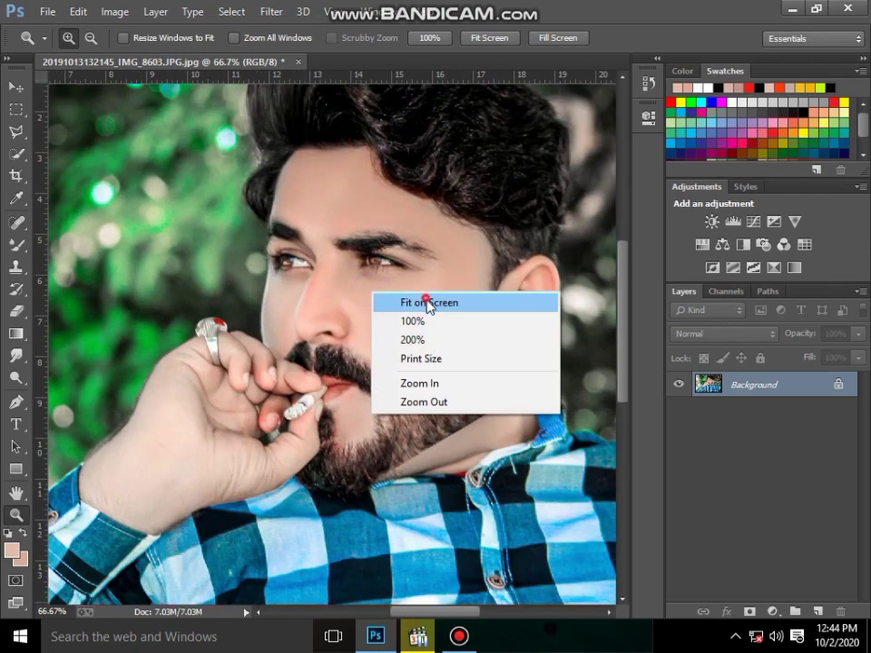
click(428, 303)
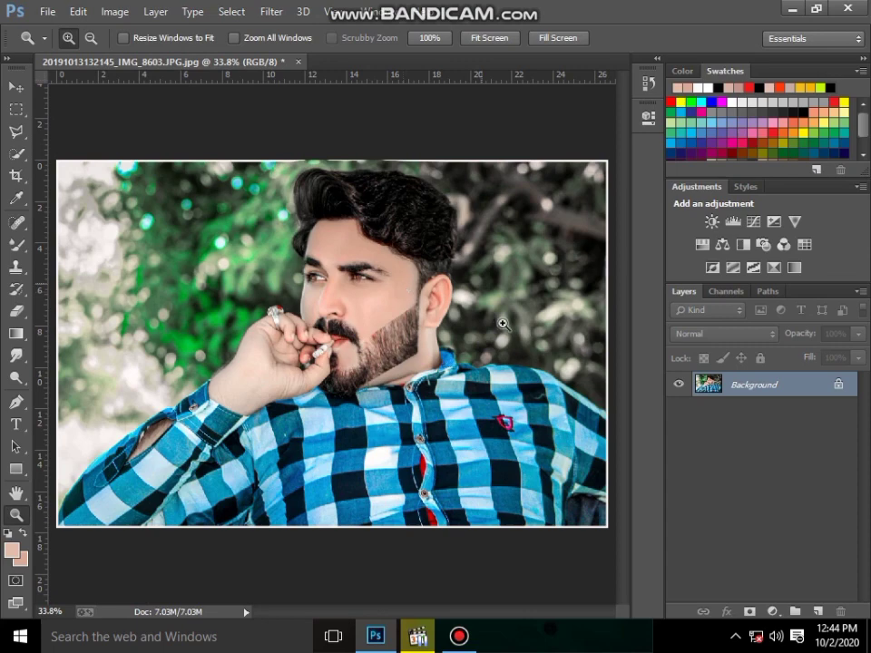
click(365, 307)
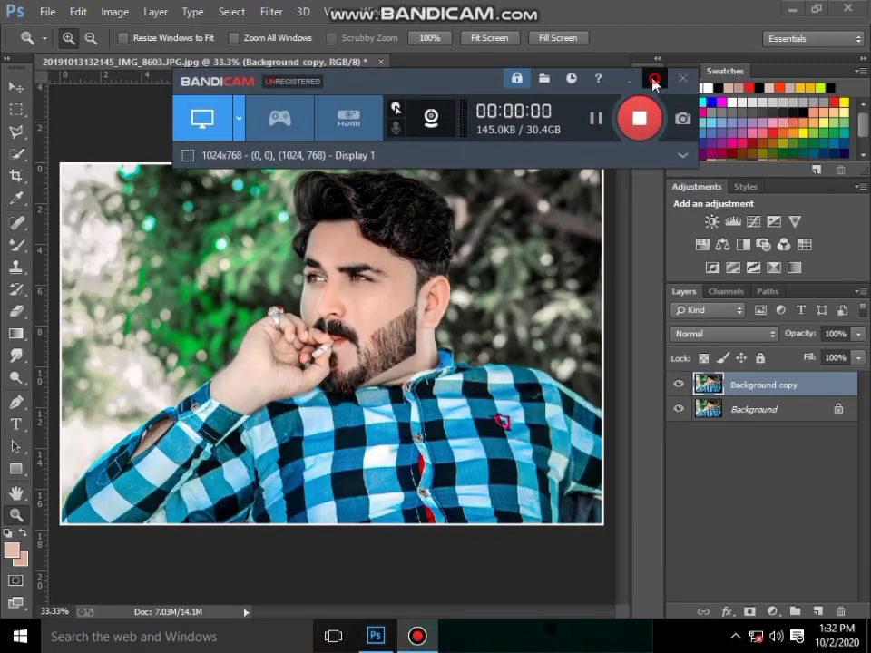
click(654, 80)
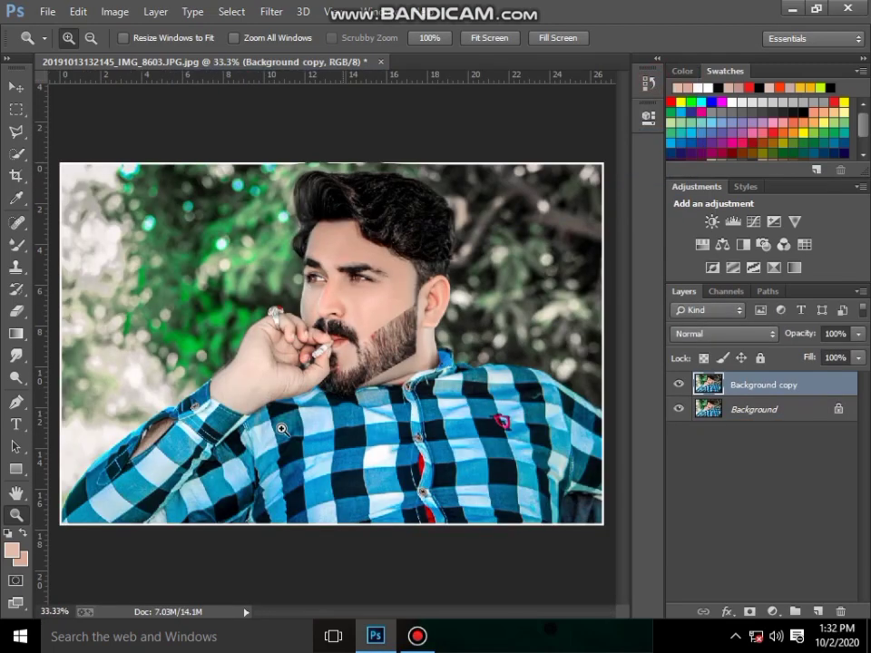
drag(140, 481, 525, 200)
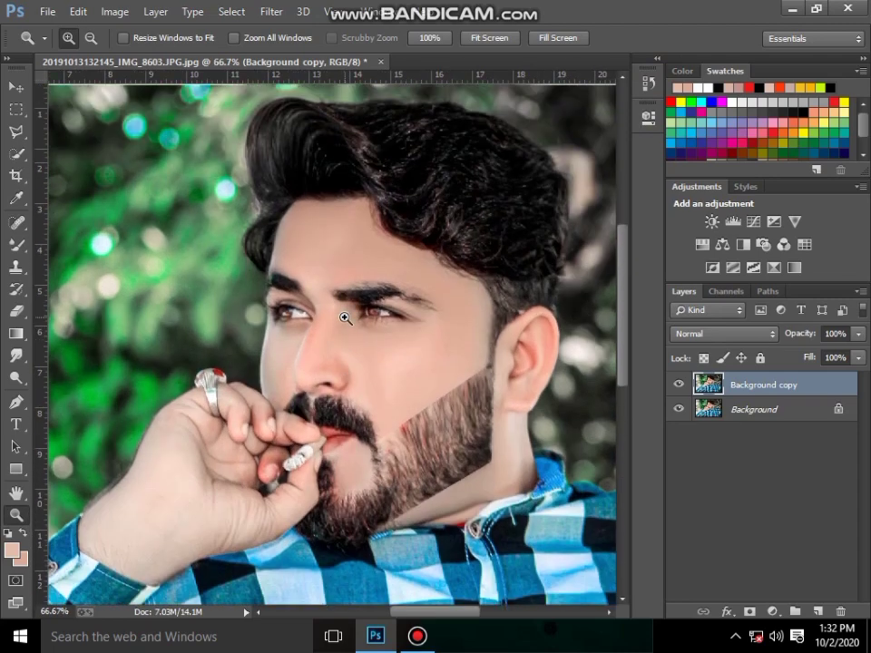
click(345, 318)
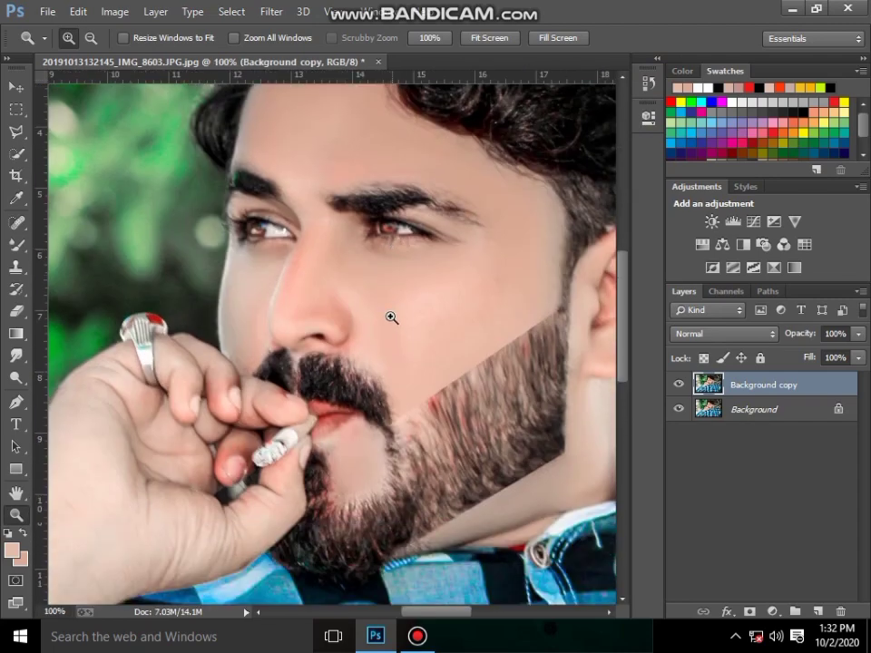
right_click(391, 317)
click(404, 319)
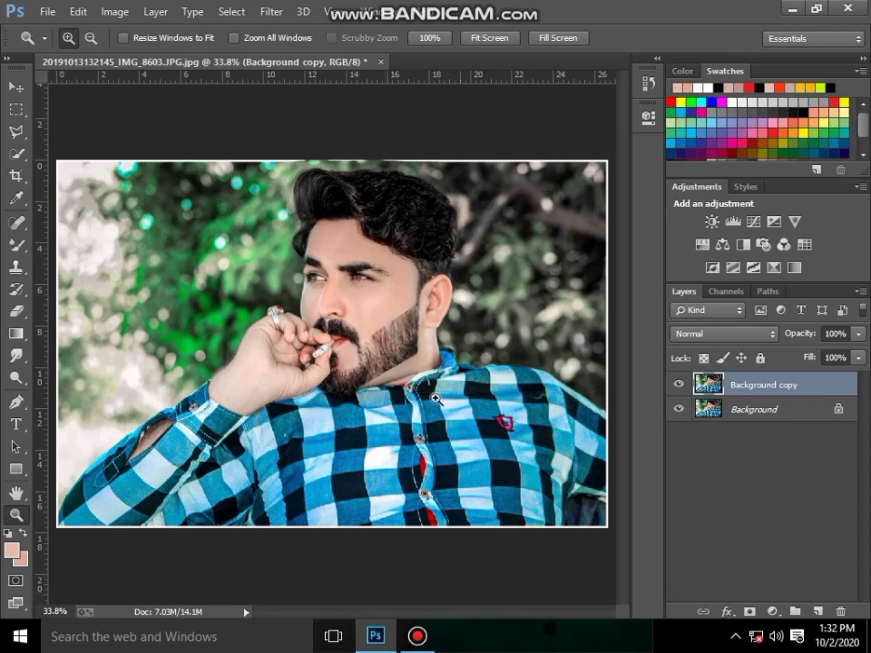
- Open the Camera Raw Filter and set Highlights -28 and Contrast +9
click(276, 11)
click(328, 112)
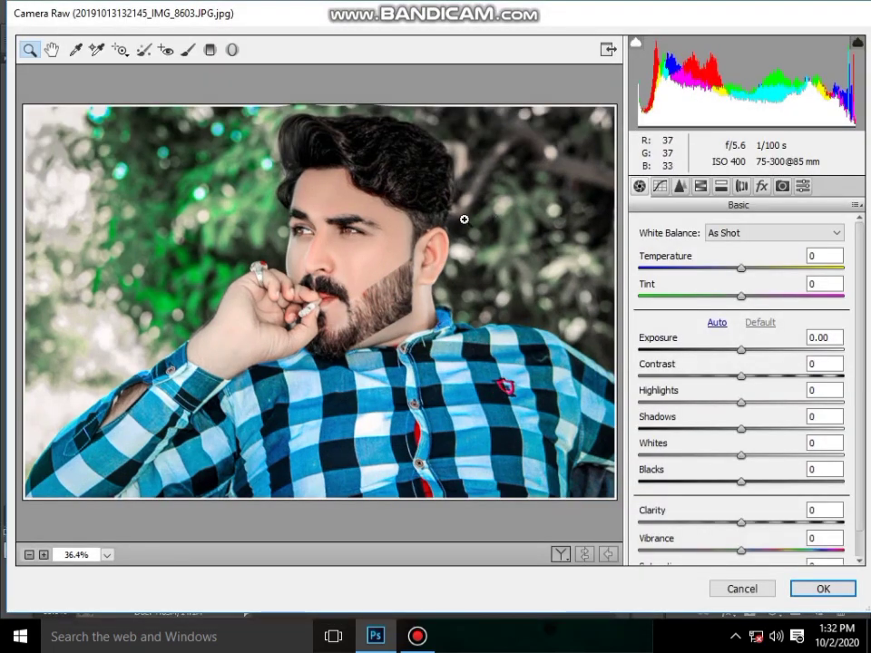
drag(730, 402, 713, 408)
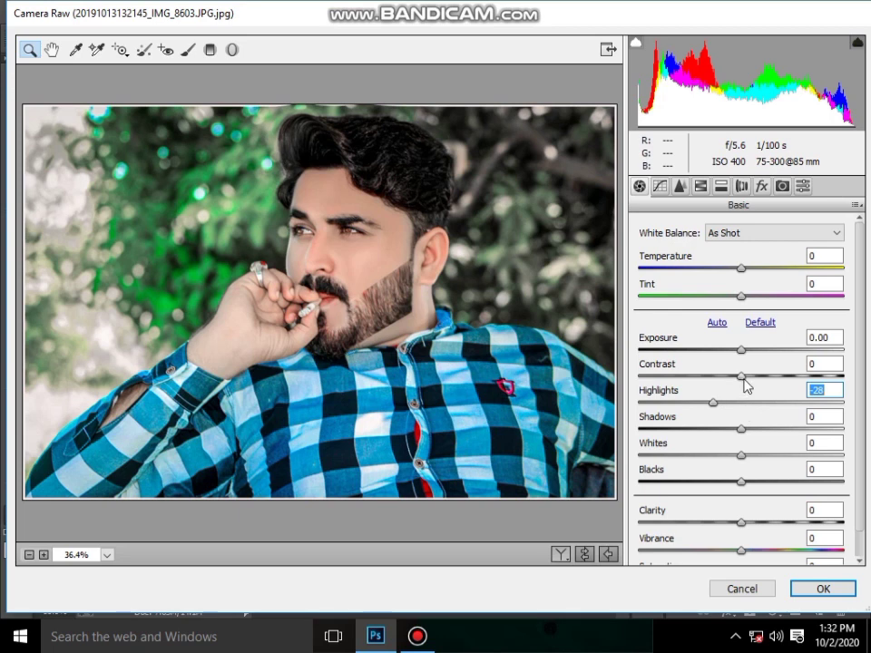
drag(740, 375, 752, 386)
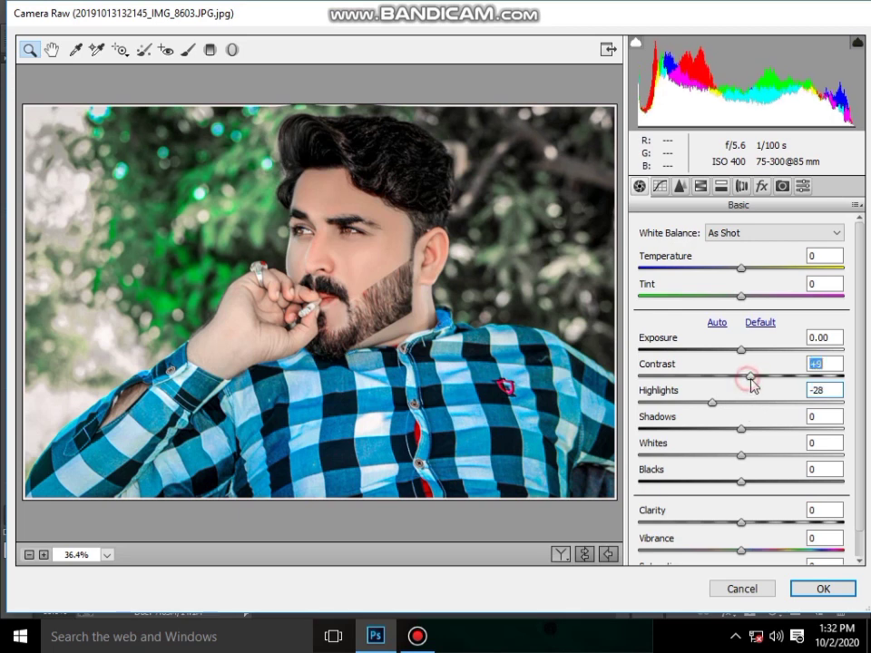
- Set Shadows +7, Whites +8, Blacks -8, Clarity +10 and Vibrance +46
click(742, 430)
mouse_move(744, 431)
mouse_down()
mouse_move(749, 455)
mouse_move(734, 482)
mouse_up()
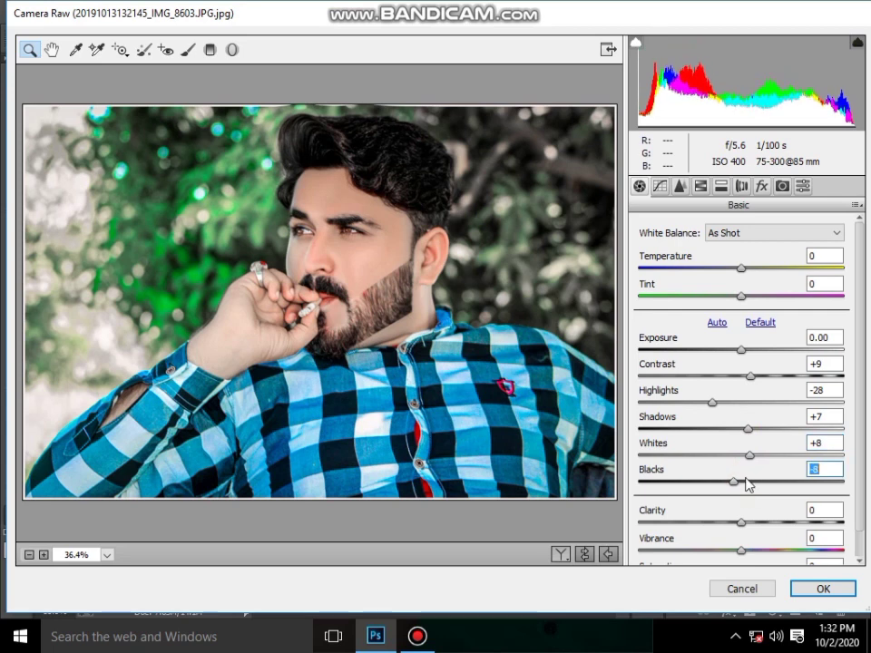
drag(743, 523, 809, 550)
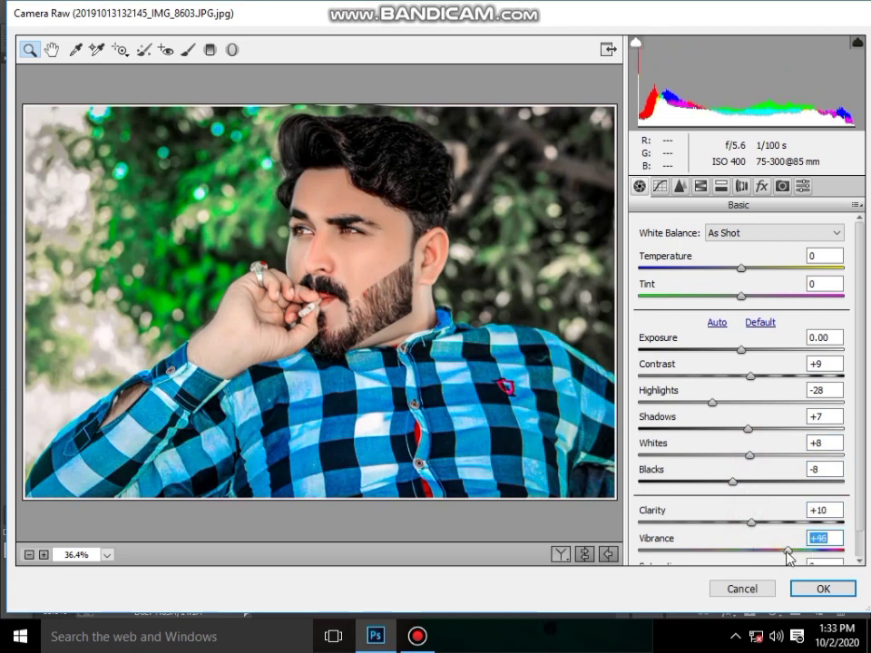
click(700, 185)
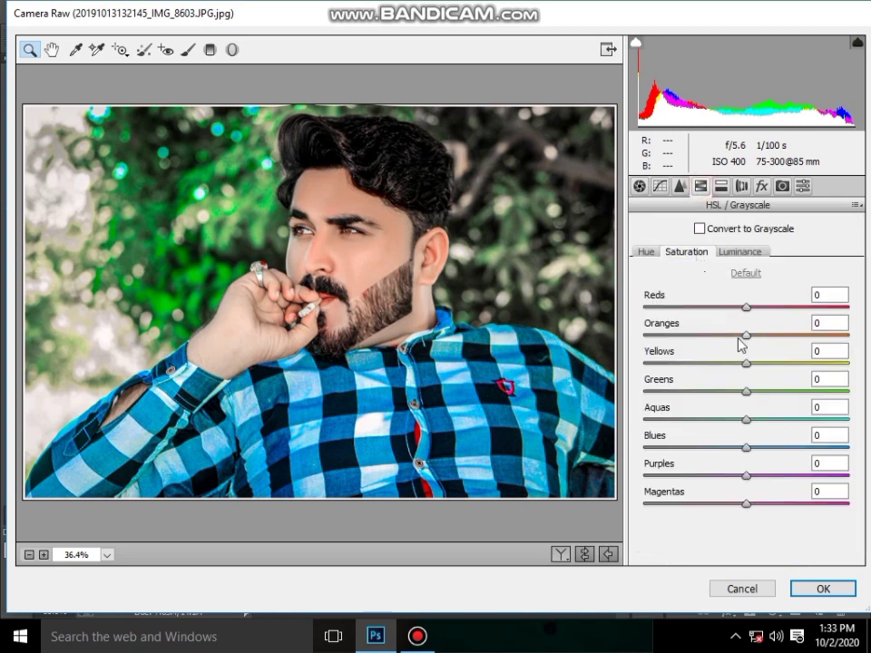
- Set HSL saturation to Reds +10, Oranges -14, Yellows -32, with Greens at 0
mouse_move(745, 334)
mouse_down()
mouse_move(728, 335)
mouse_move(754, 309)
mouse_up()
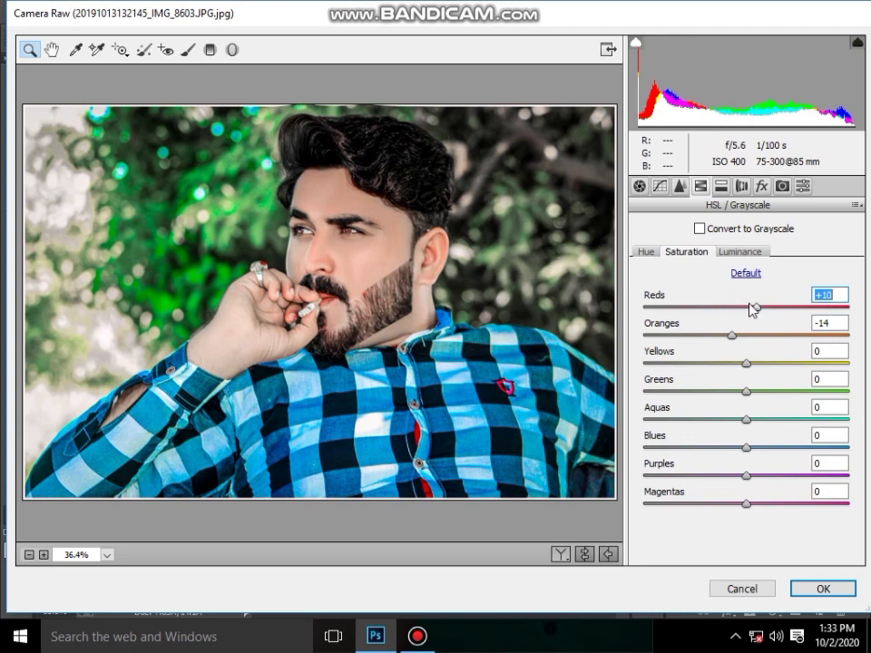
click(733, 336)
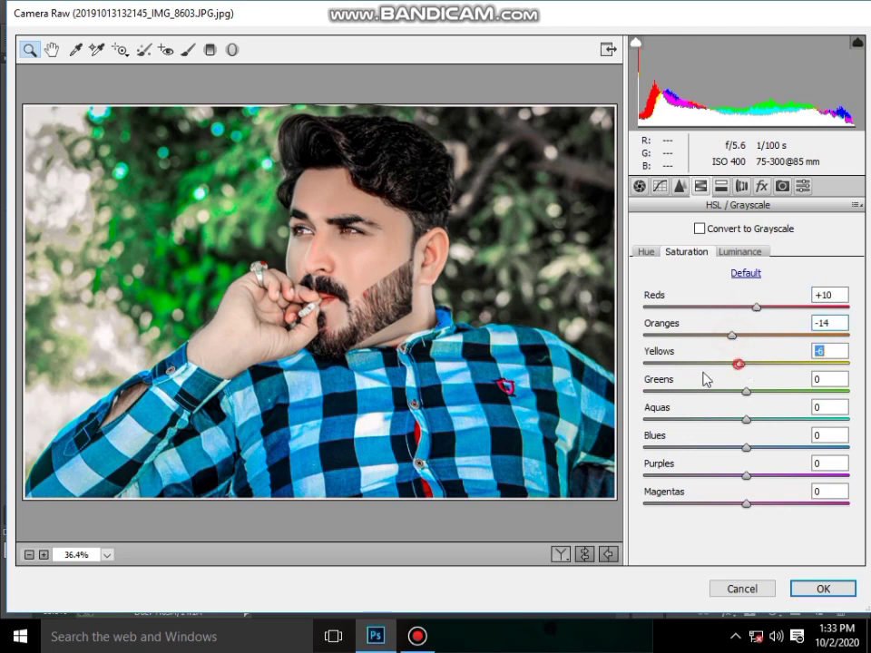
drag(739, 363, 643, 363)
mouse_move(746, 391)
mouse_down()
mouse_move(643, 391)
mouse_move(743, 408)
mouse_move(746, 400)
mouse_up()
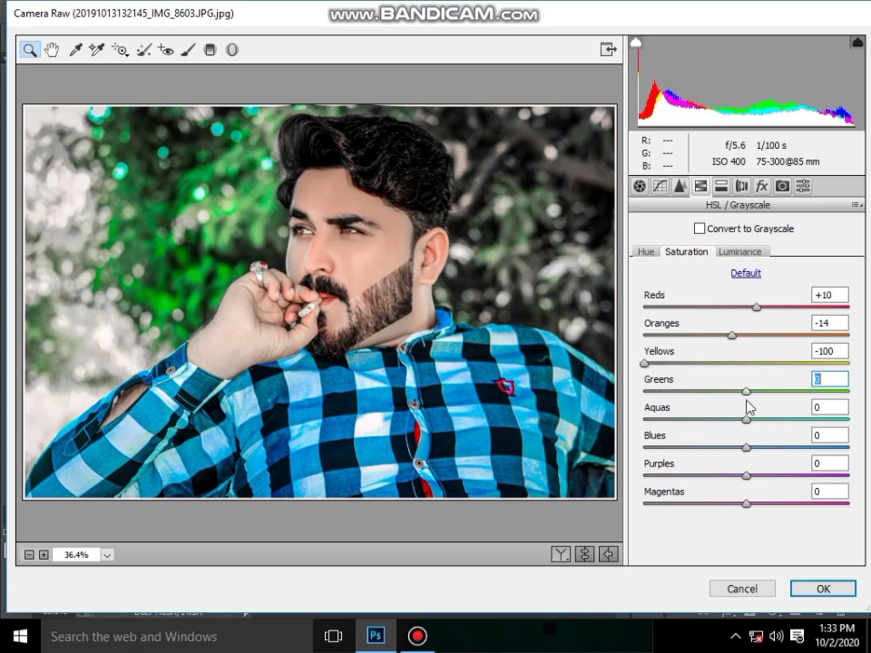
click(714, 366)
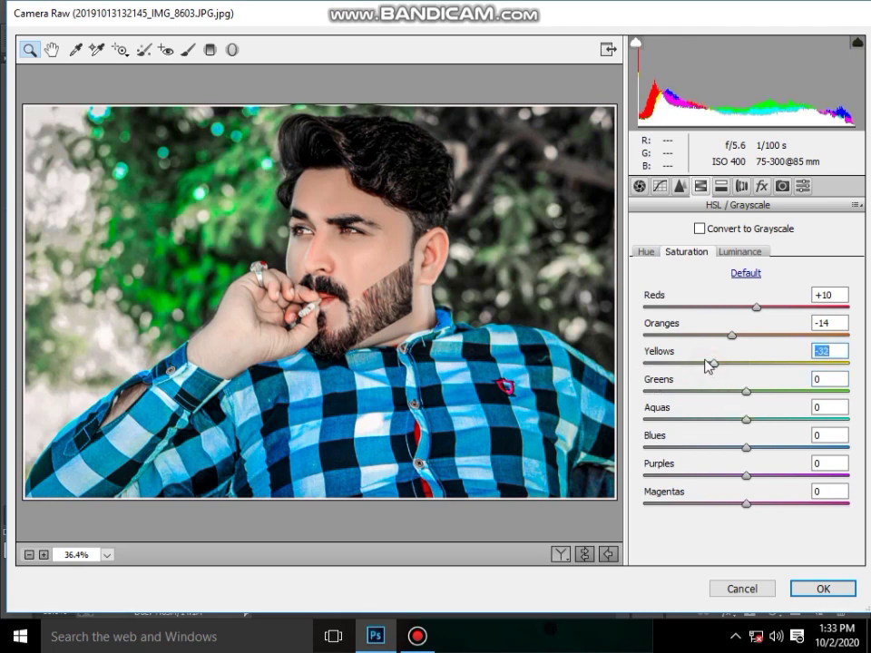
- Tint the highlights at hue 188 with saturation 3, viewing before/after side by side
click(721, 186)
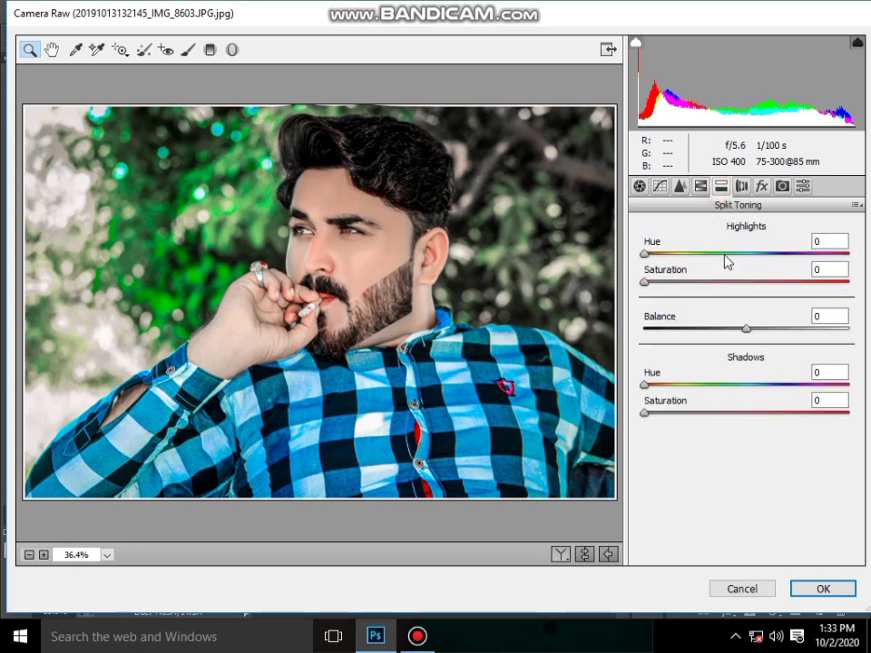
drag(726, 254, 750, 255)
click(647, 282)
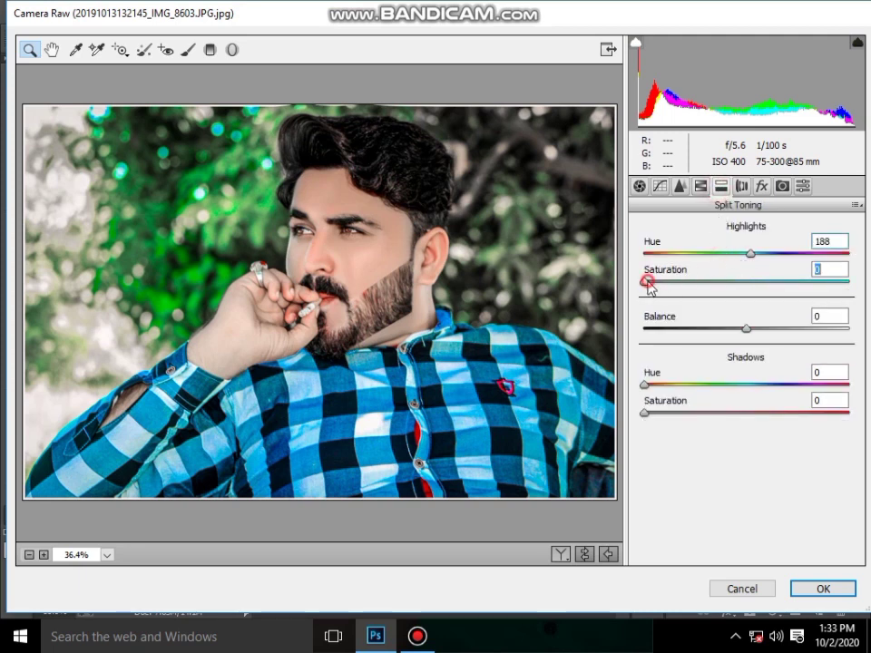
drag(647, 283, 651, 282)
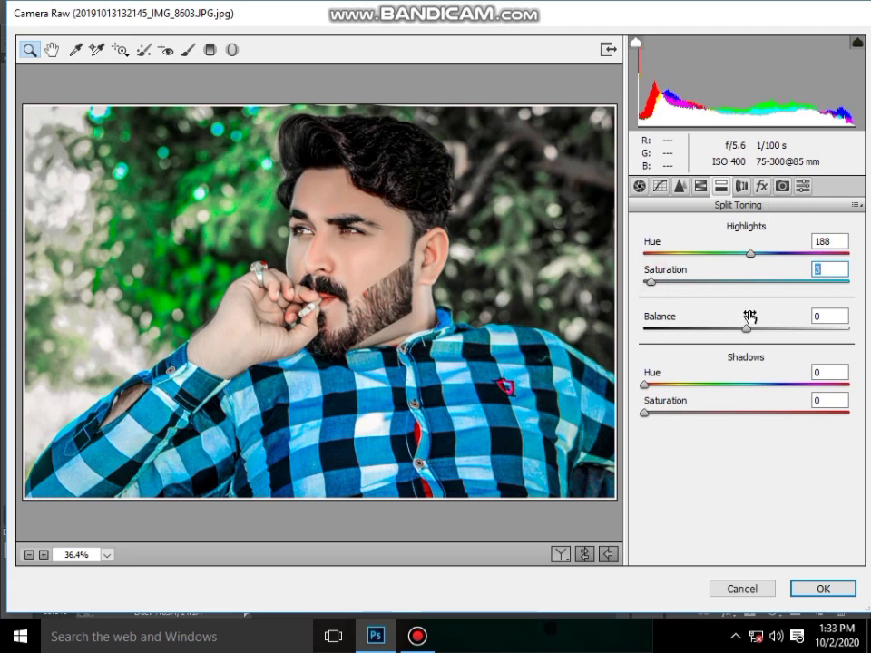
click(562, 554)
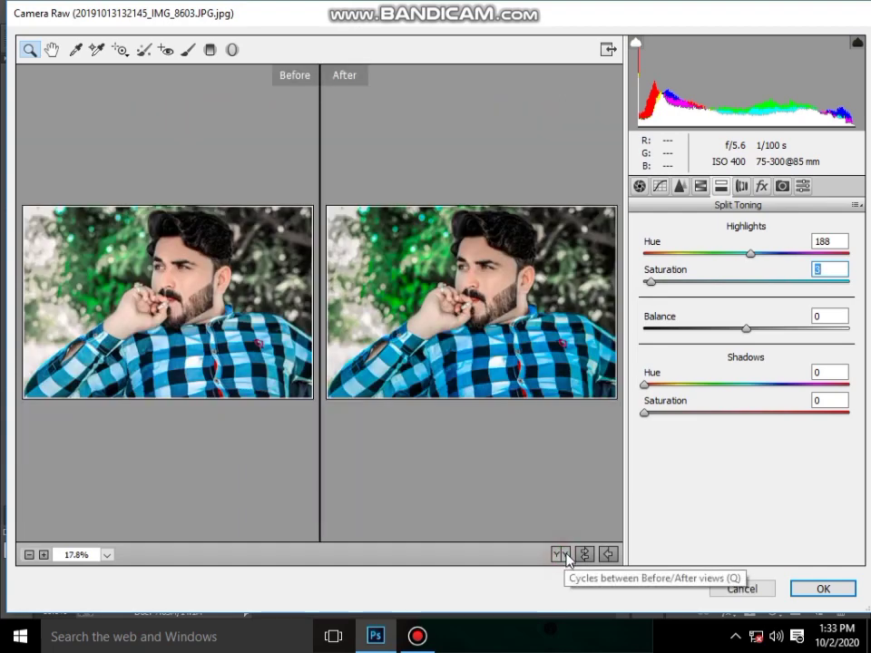
- Tint shadows at hue 9, add light luminance noise reduction, and apply Camera Raw
click(648, 385)
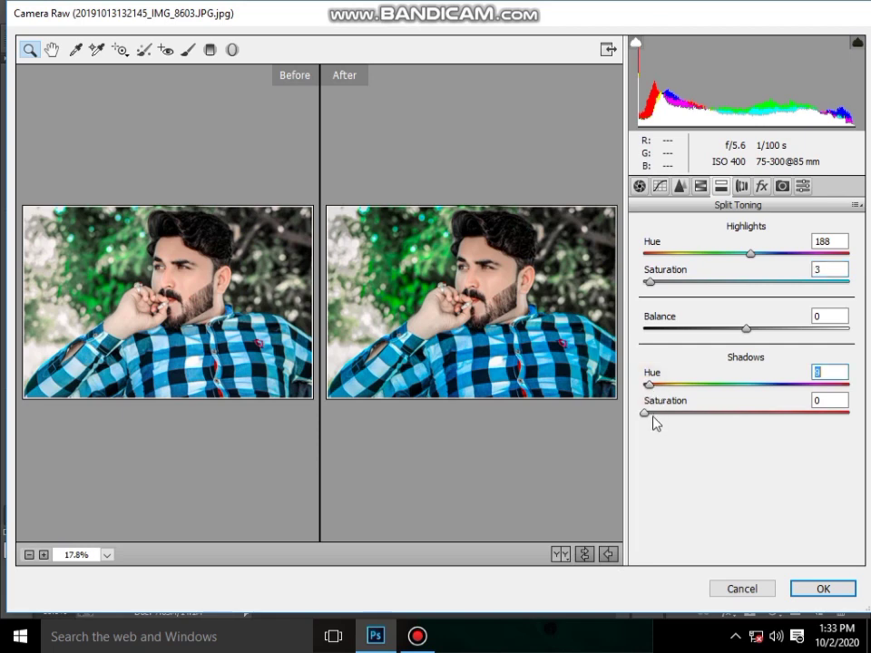
click(647, 413)
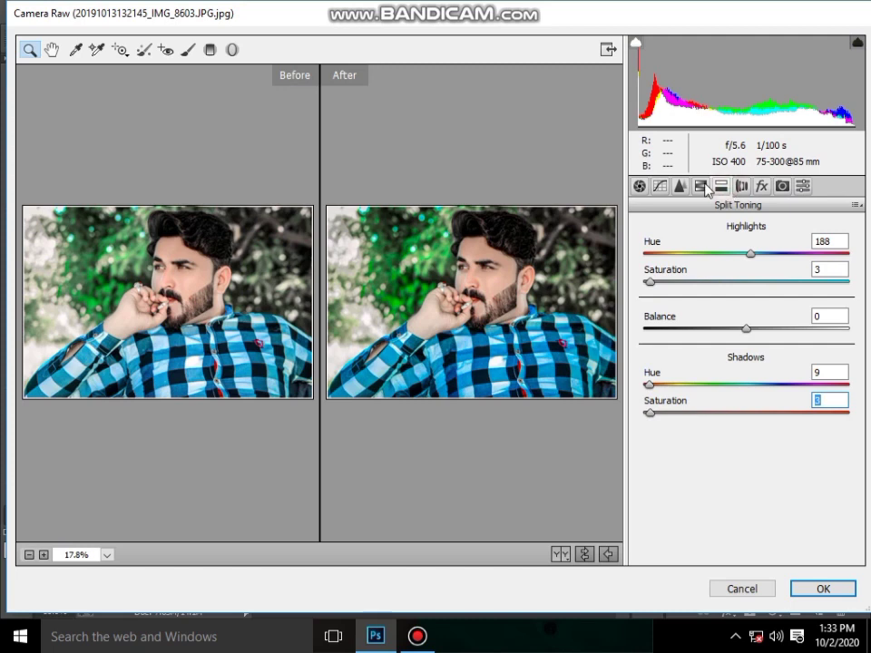
click(701, 186)
click(643, 396)
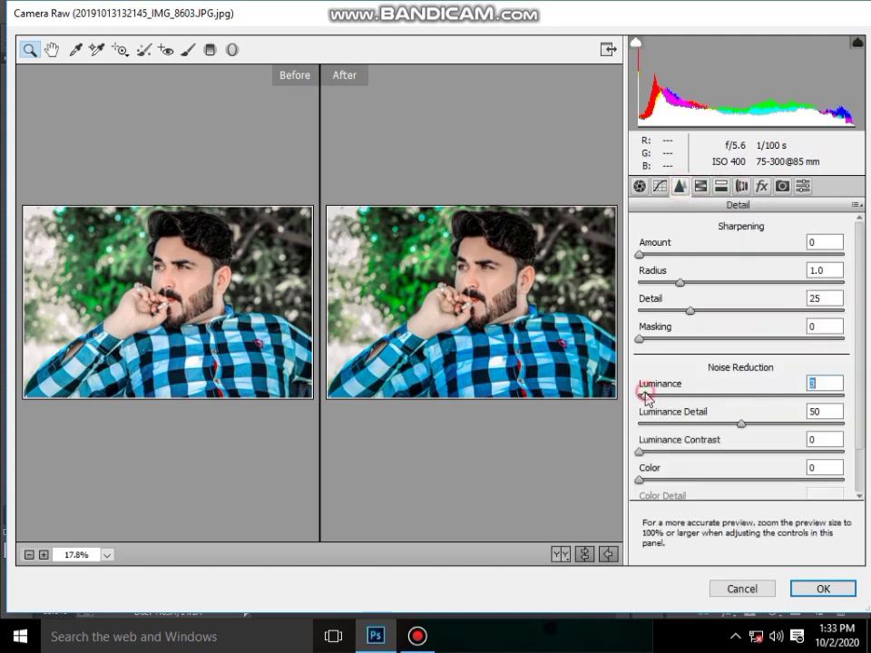
click(822, 589)
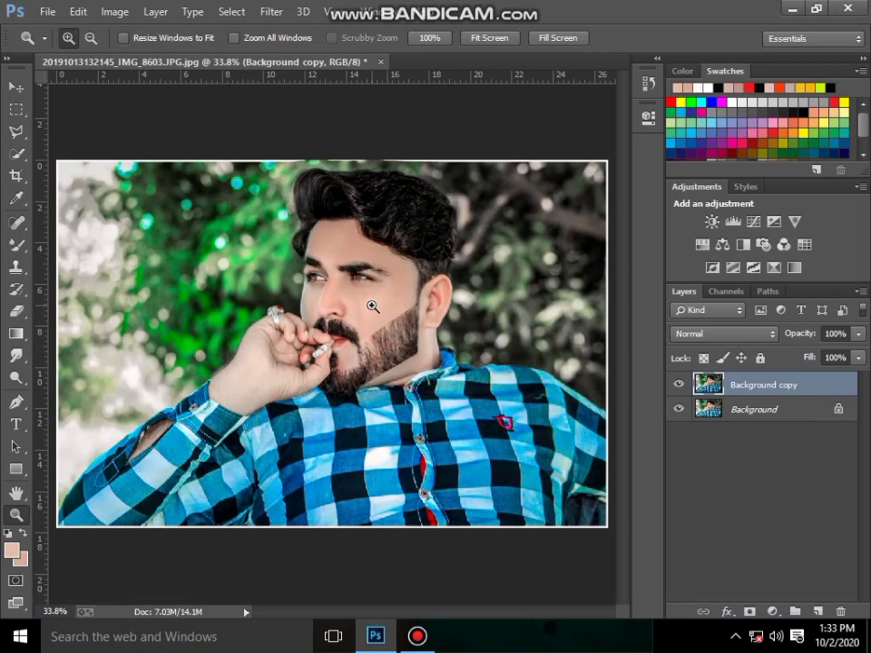
- Zoom in to inspect the face and mouth, then fit the whole photo in the window
click(372, 307)
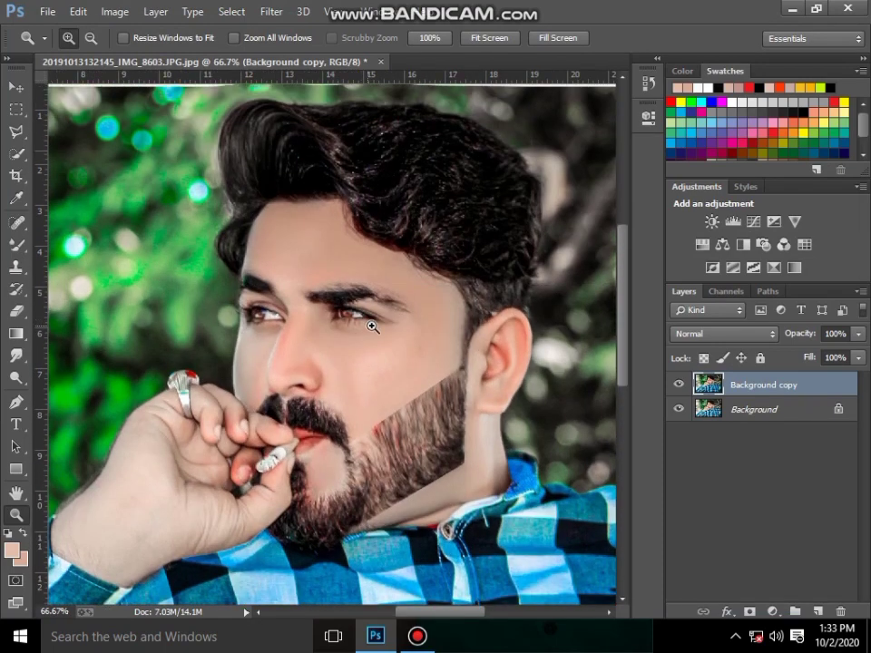
click(378, 324)
scroll(362, 331, down, 2)
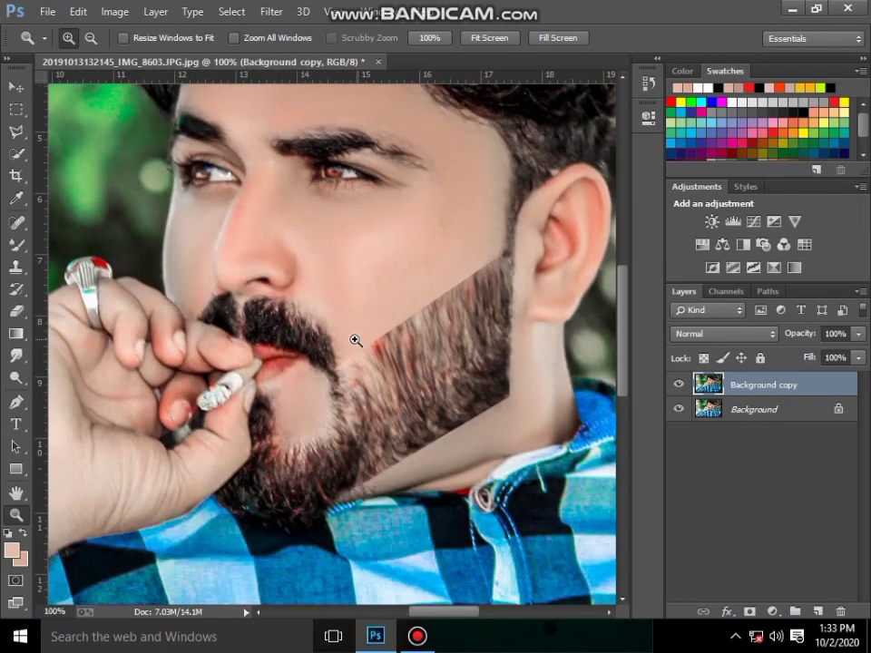
click(331, 305)
right_click(317, 320)
click(364, 329)
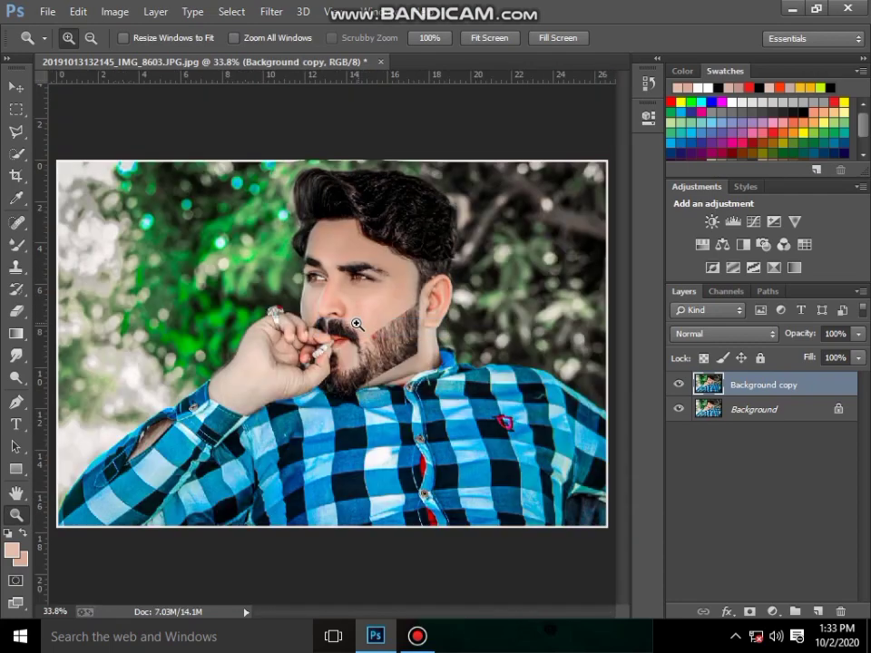
- Open the recent ROS logo PNG and drag it into the portrait, closing the logo document
click(48, 11)
click(347, 159)
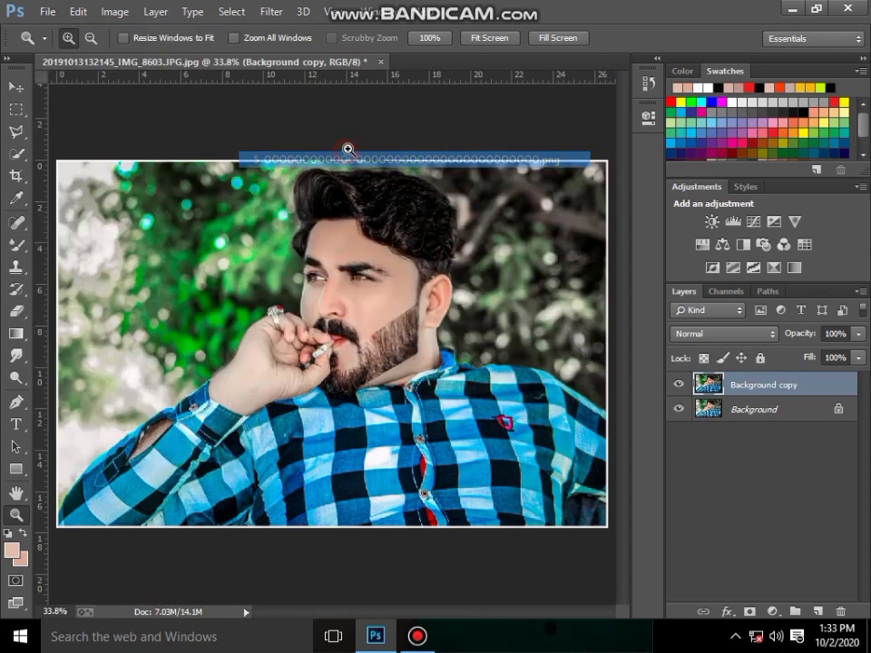
drag(362, 65, 363, 179)
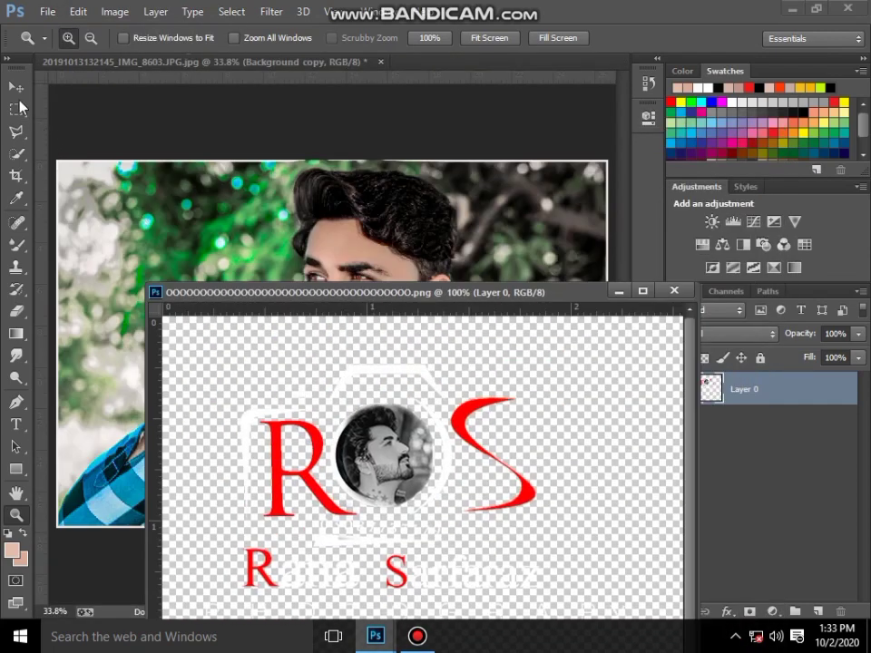
click(15, 86)
drag(381, 454, 127, 227)
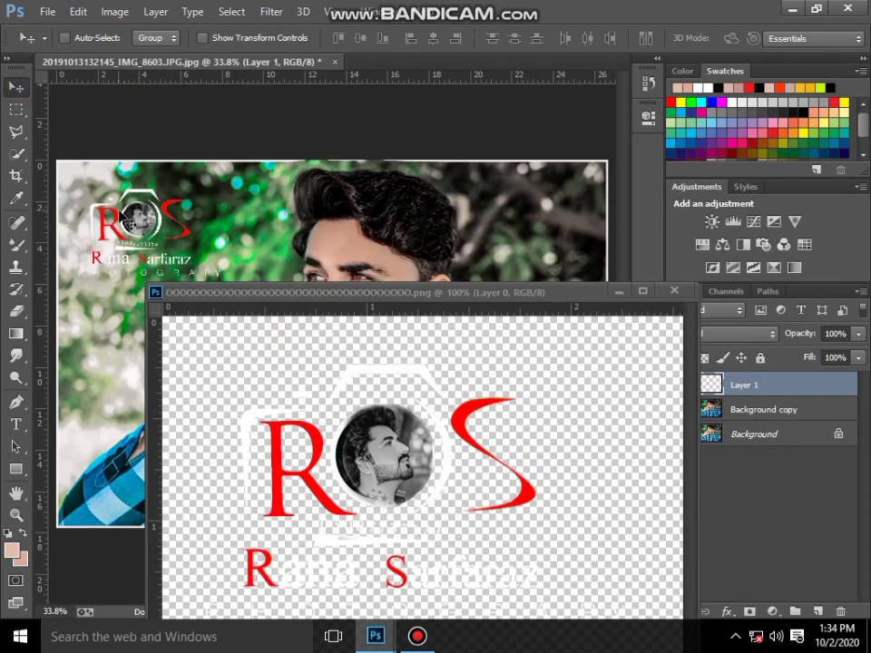
click(674, 292)
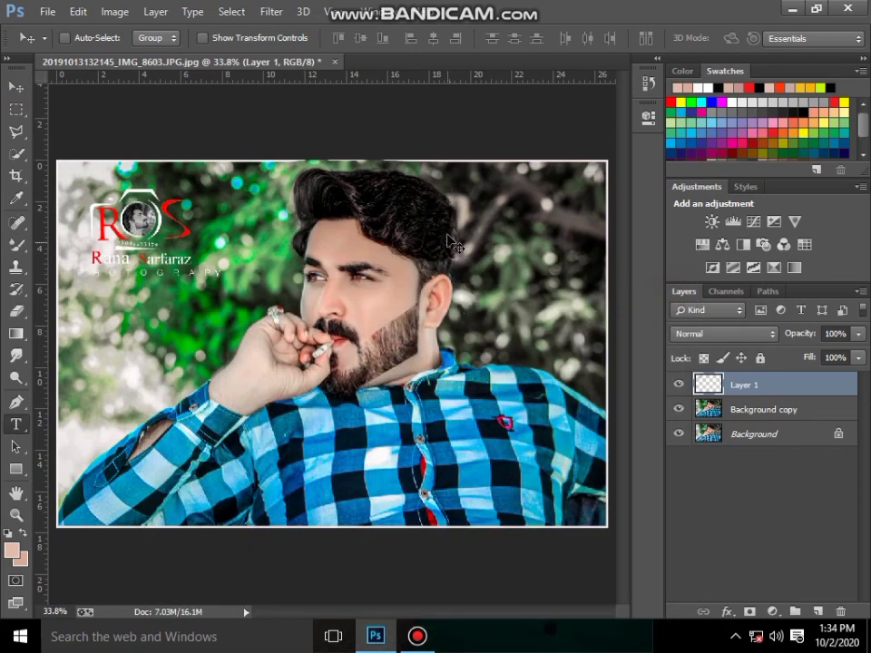
- Scale the logo to about 53% and move it to the upper-right corner
key(ctrl+t)
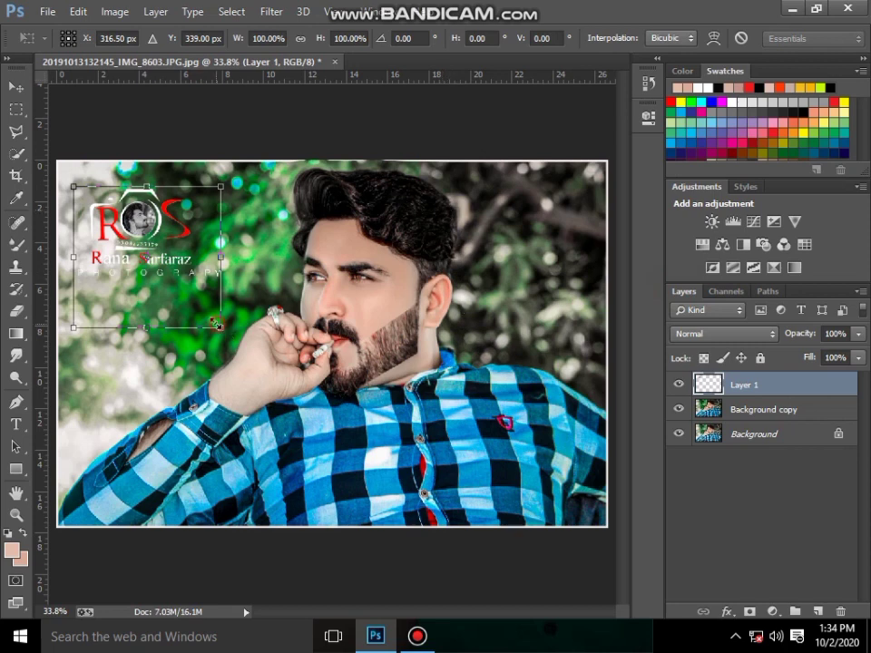
drag(216, 324, 185, 283)
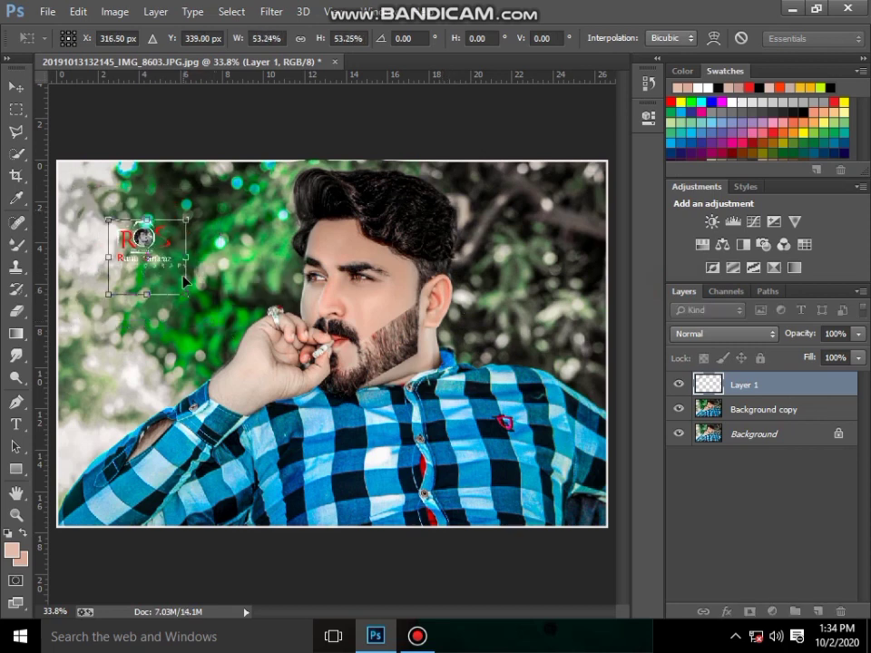
key(Return)
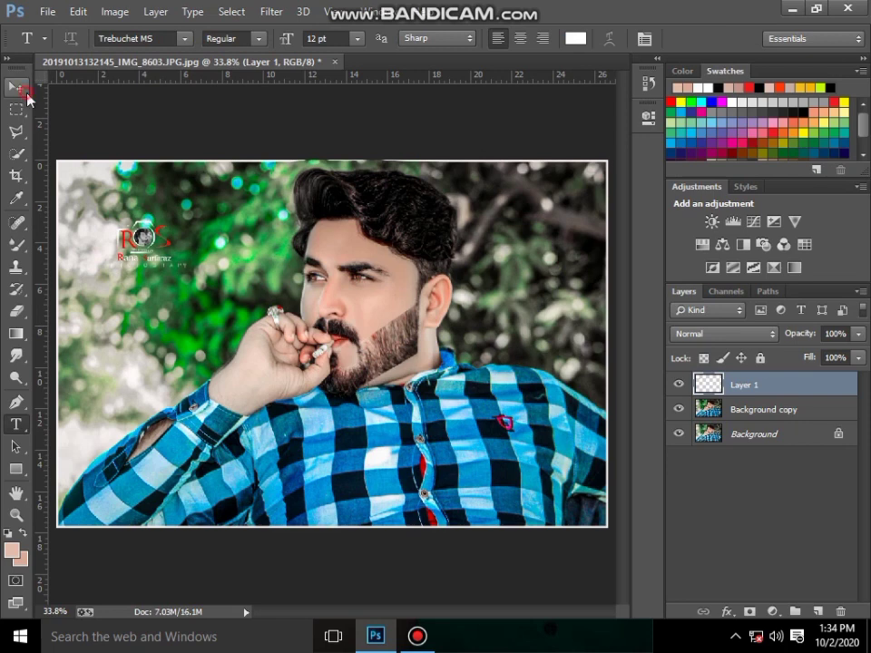
click(16, 86)
mouse_move(141, 237)
mouse_down()
mouse_move(558, 206)
mouse_move(549, 205)
mouse_up()
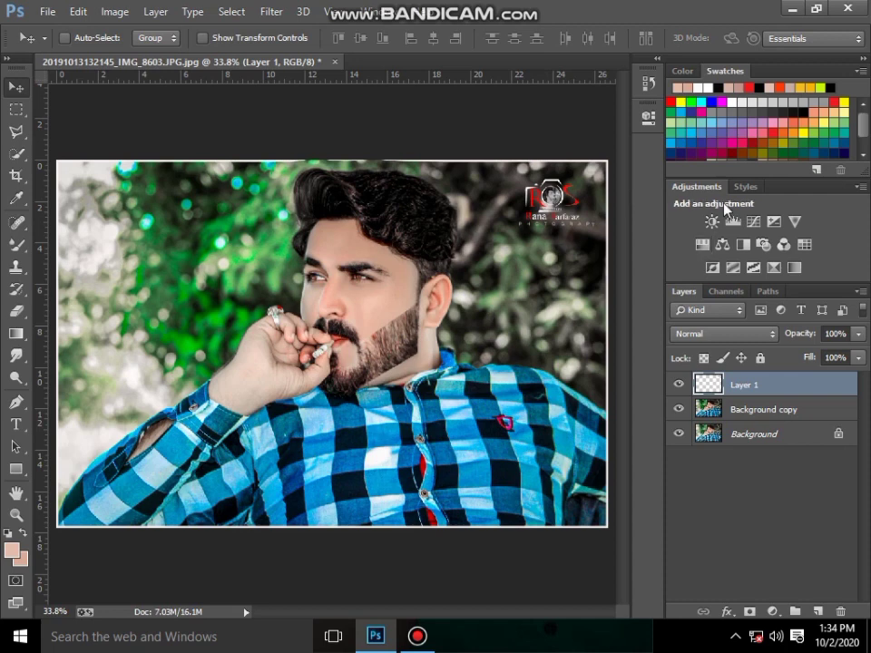
- Merge visible layers and add a Selective Color adjustment with Reds Cyan +56
right_click(763, 435)
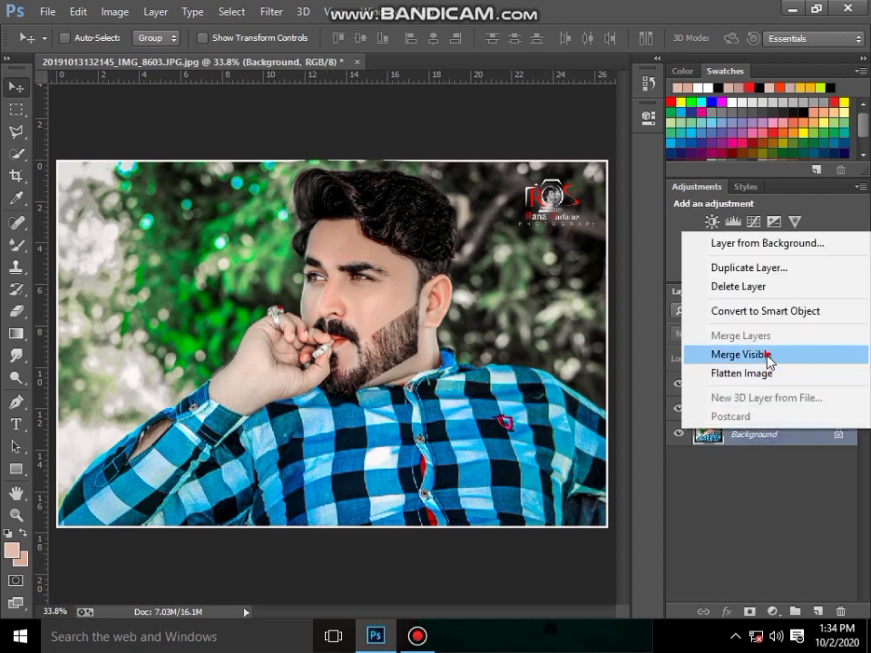
click(766, 356)
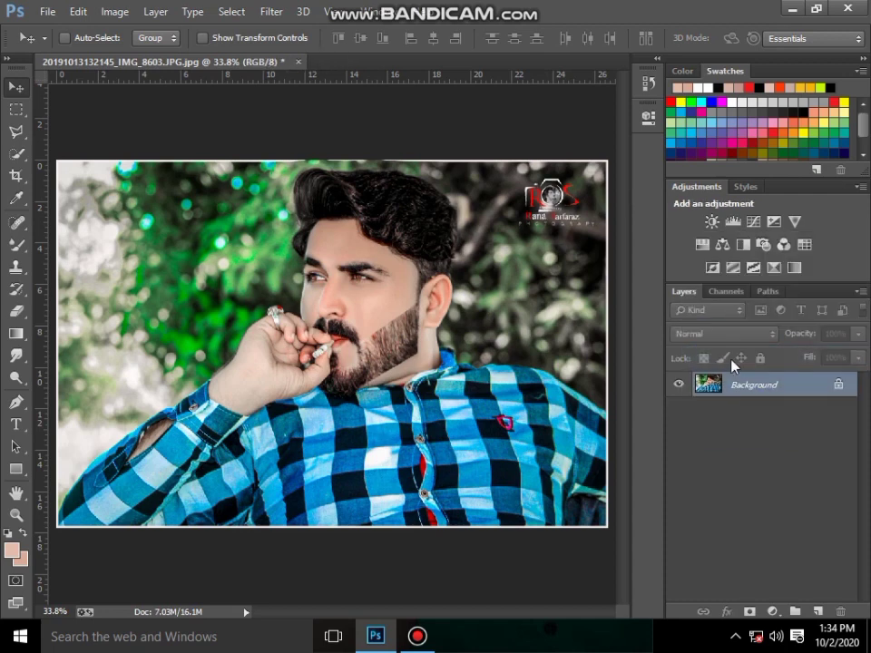
click(772, 614)
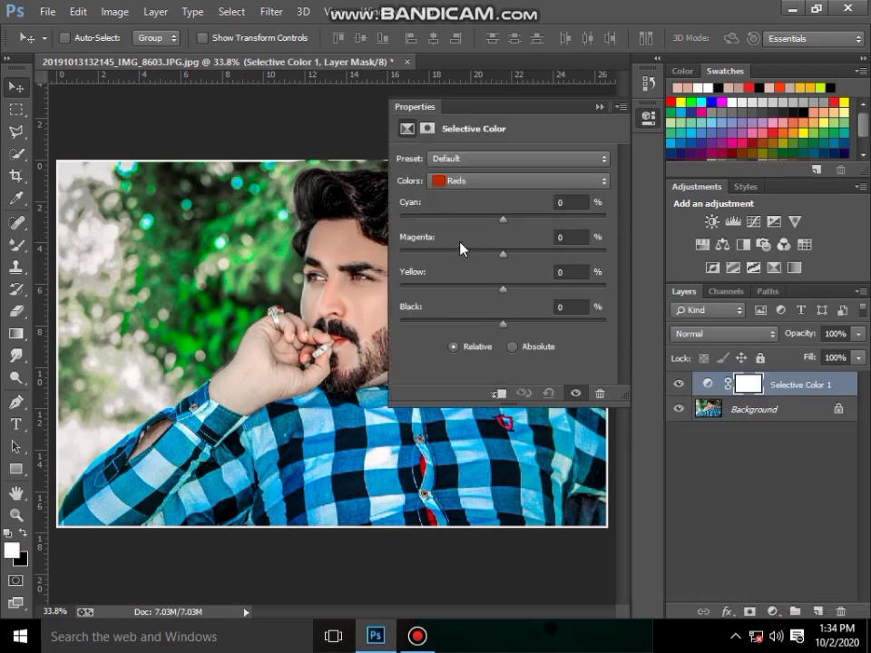
mouse_move(502, 222)
mouse_down()
mouse_move(545, 218)
mouse_move(498, 221)
mouse_up()
- In the Yellows range, set Cyan +37 and Yellow -25
click(501, 183)
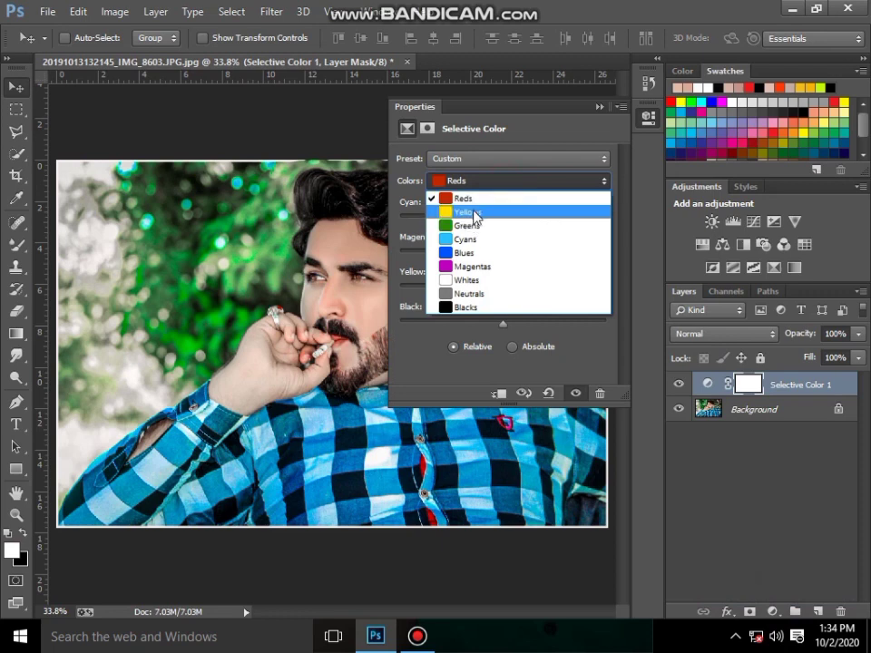
click(494, 215)
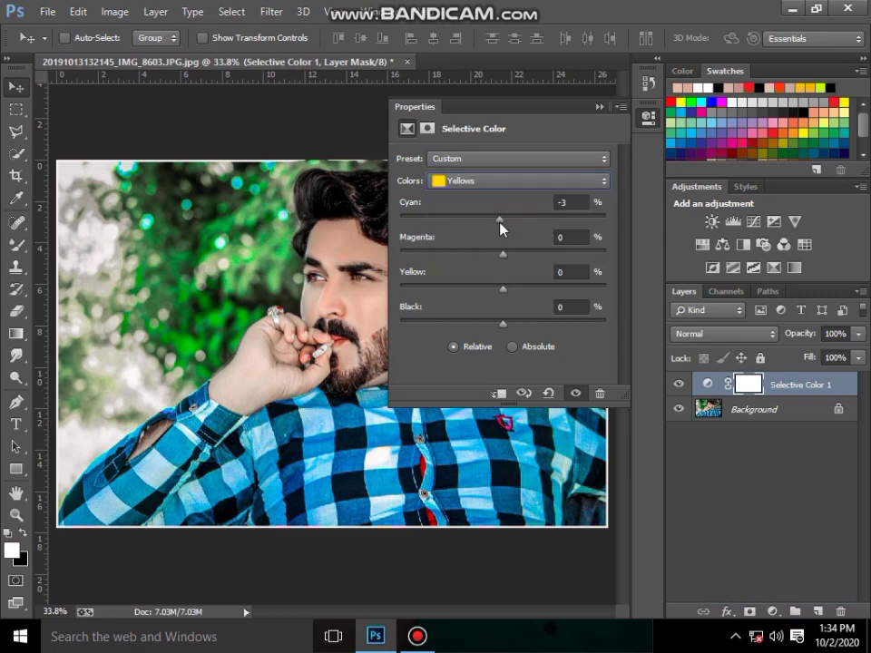
drag(501, 222, 529, 220)
drag(504, 290, 480, 288)
drag(523, 219, 542, 222)
- In the Greens range, set Cyan +67, Magenta +2 and Yellow -22
click(502, 182)
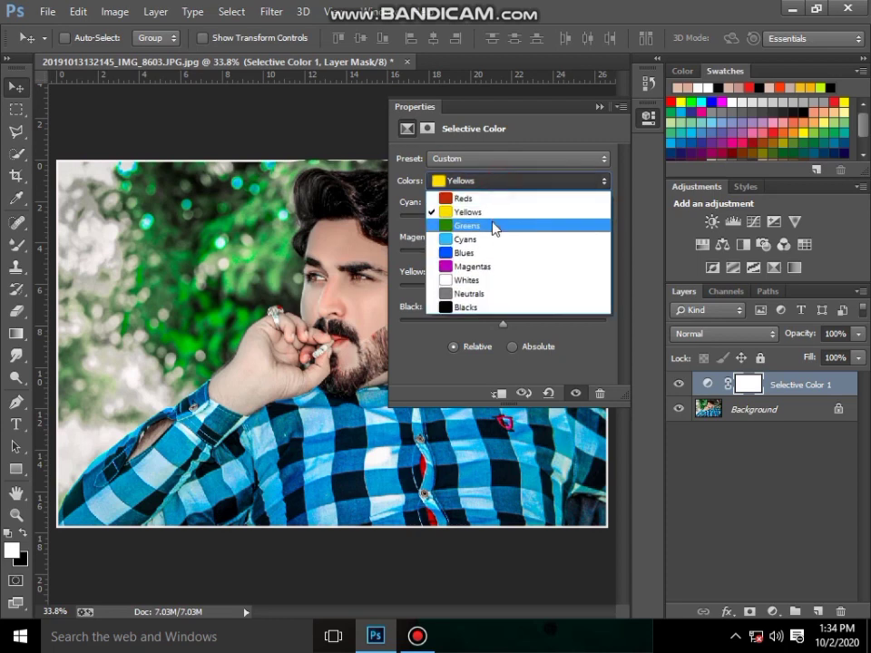
click(495, 227)
mouse_move(495, 292)
mouse_down()
mouse_move(451, 291)
mouse_move(534, 302)
mouse_up()
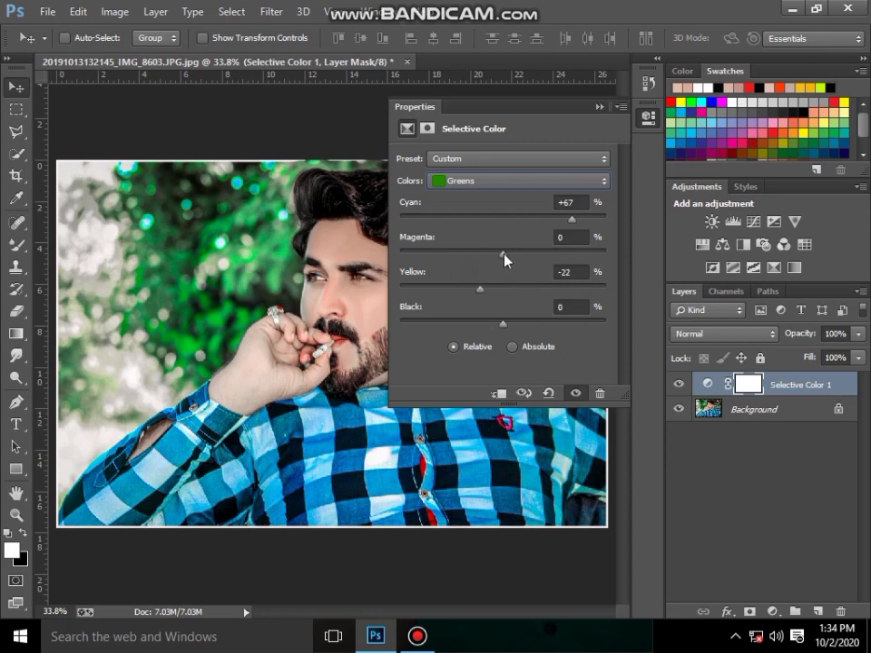
mouse_move(506, 255)
mouse_down()
mouse_move(473, 268)
mouse_move(507, 274)
mouse_up()
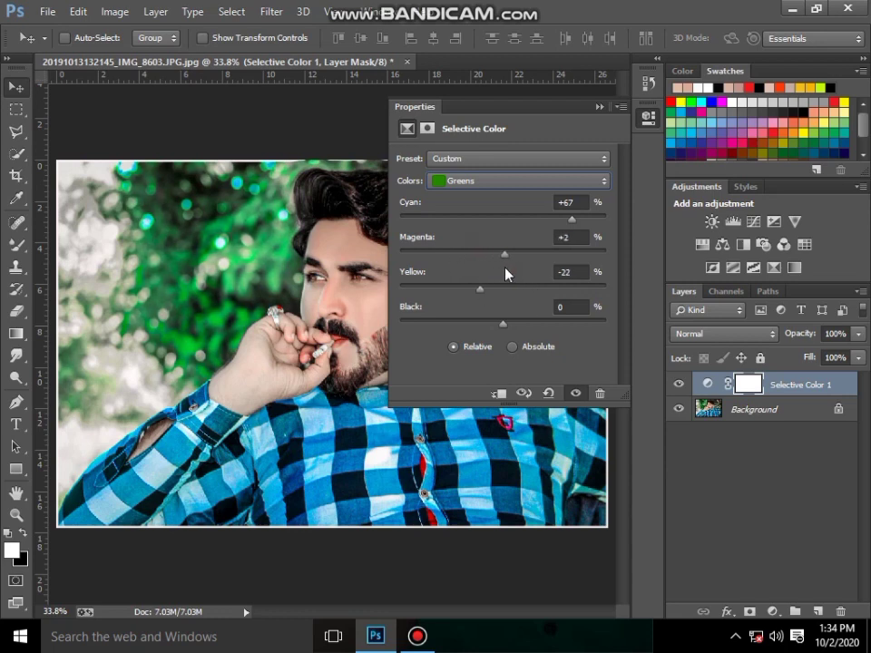
click(599, 107)
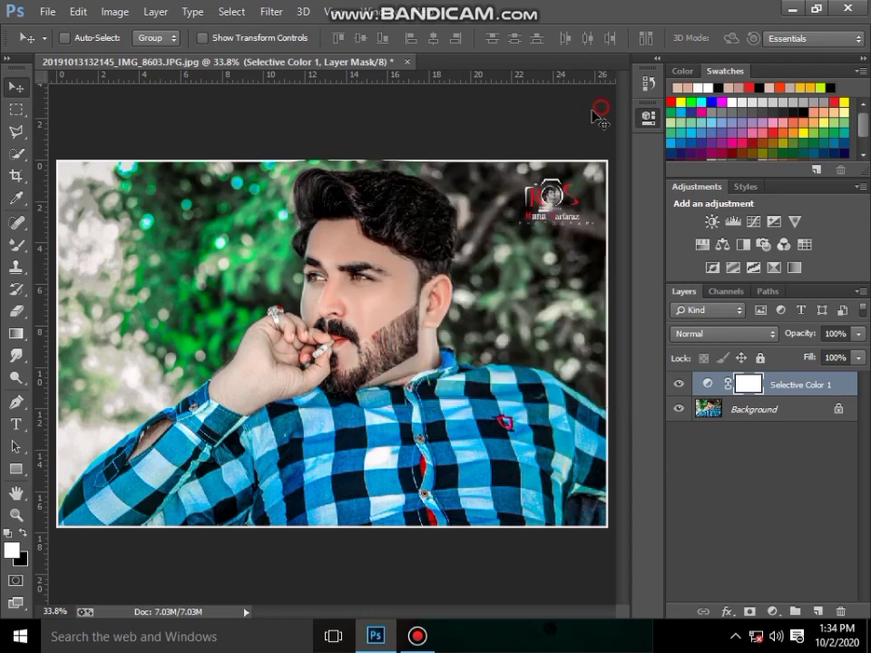
right_click(760, 414)
- Merge the Selective Color layer and add a Color Lookup using _Orange and Blue 16.cube
click(710, 533)
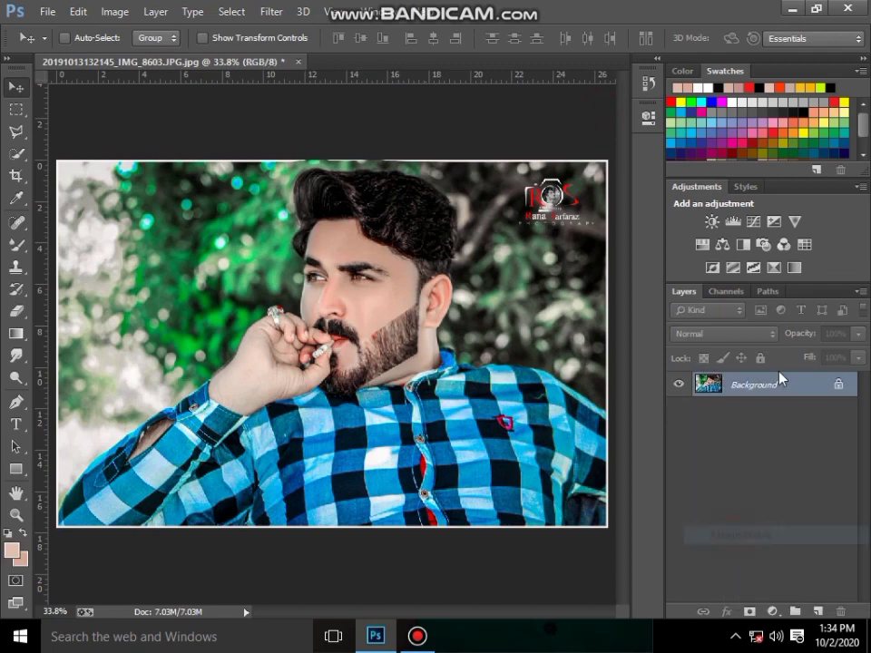
click(805, 245)
click(550, 161)
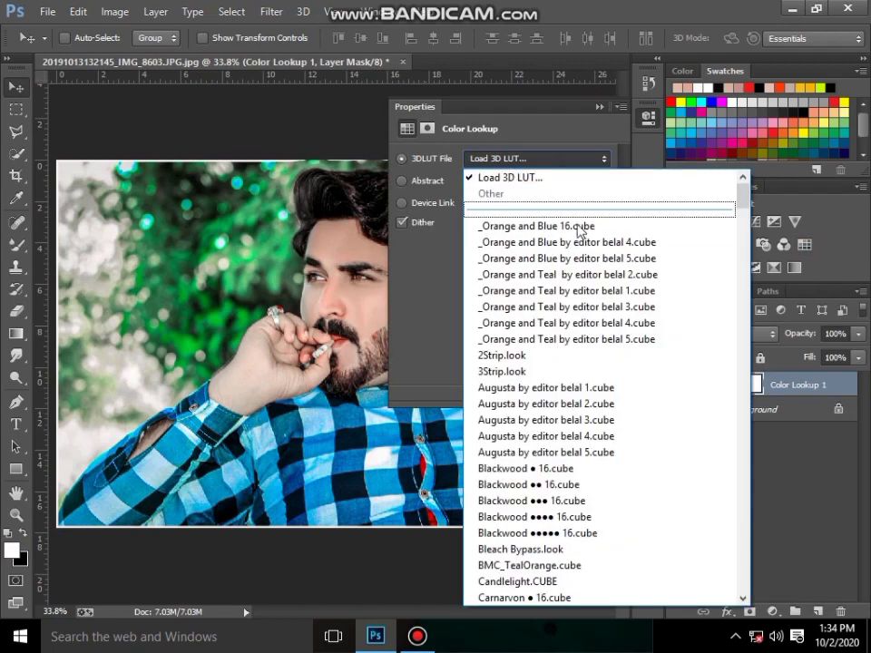
click(578, 229)
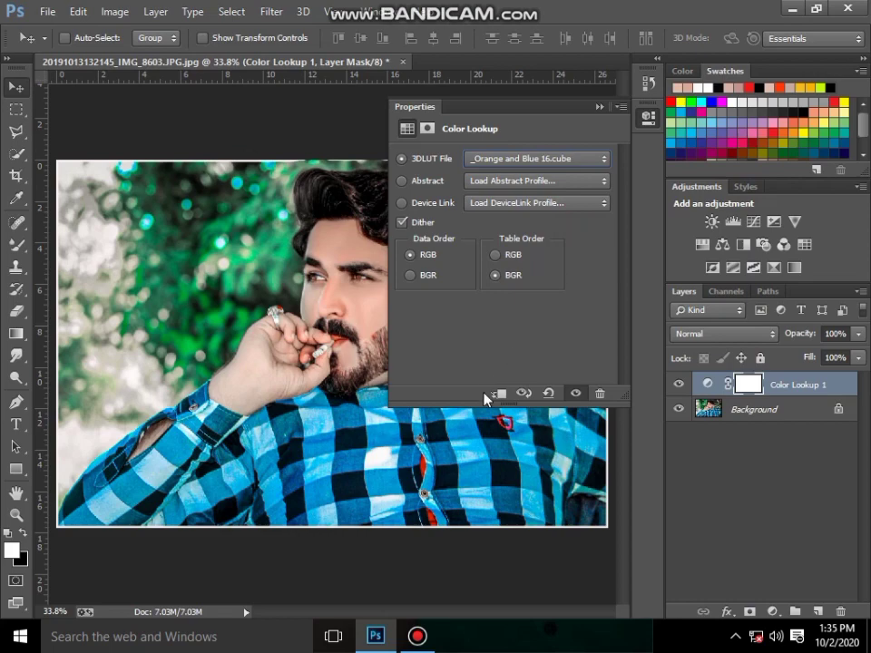
- Preview several Orange and Blue/Teal lookup tables and settle on an Orange and Teal LUT
click(16, 515)
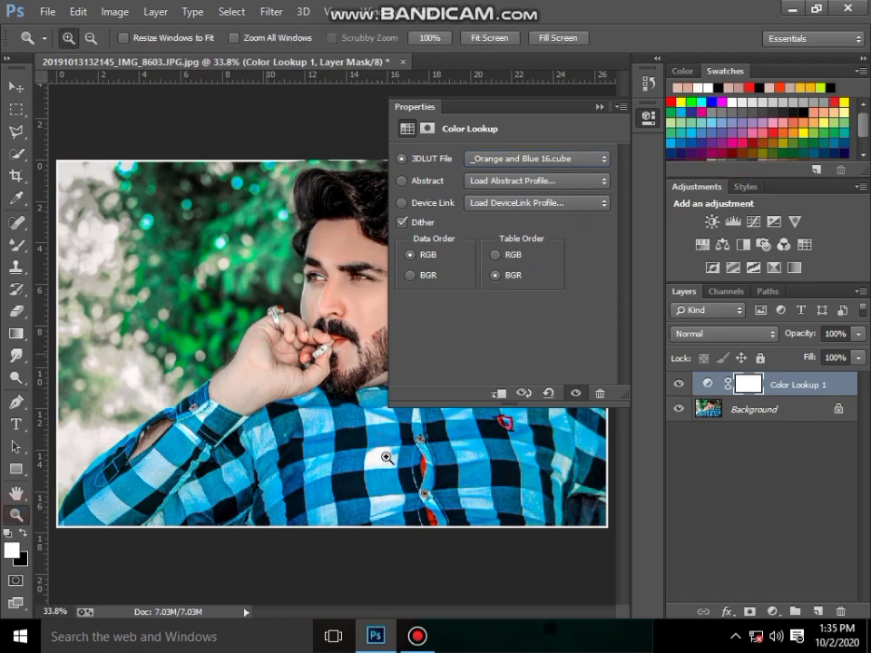
click(388, 459)
drag(436, 612, 461, 625)
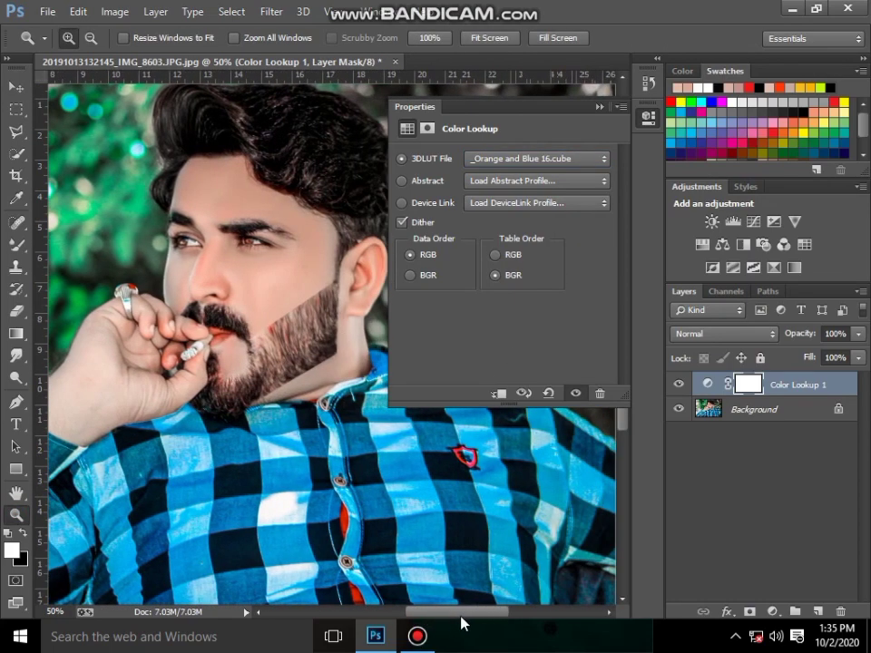
click(534, 163)
click(541, 194)
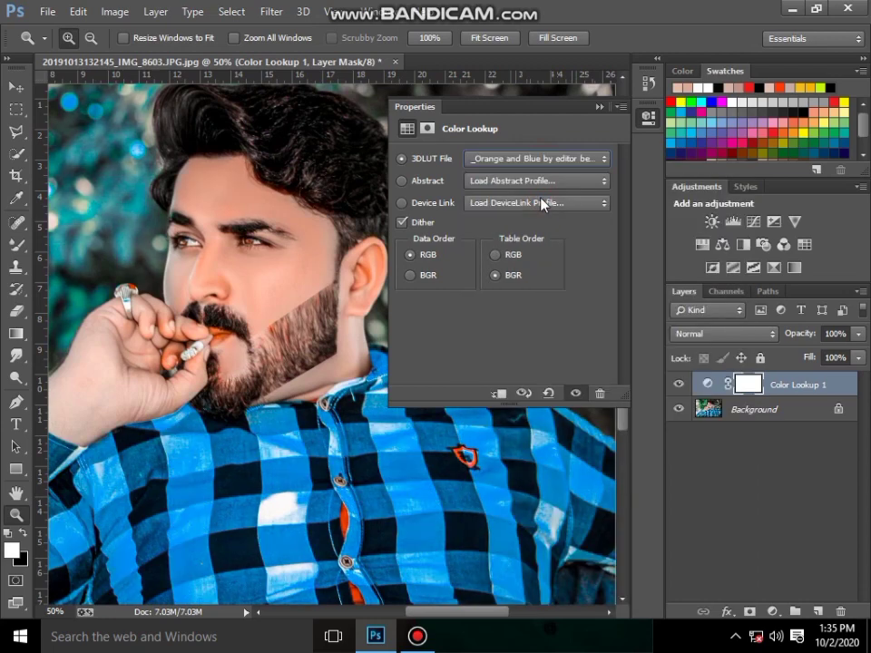
key(Down)
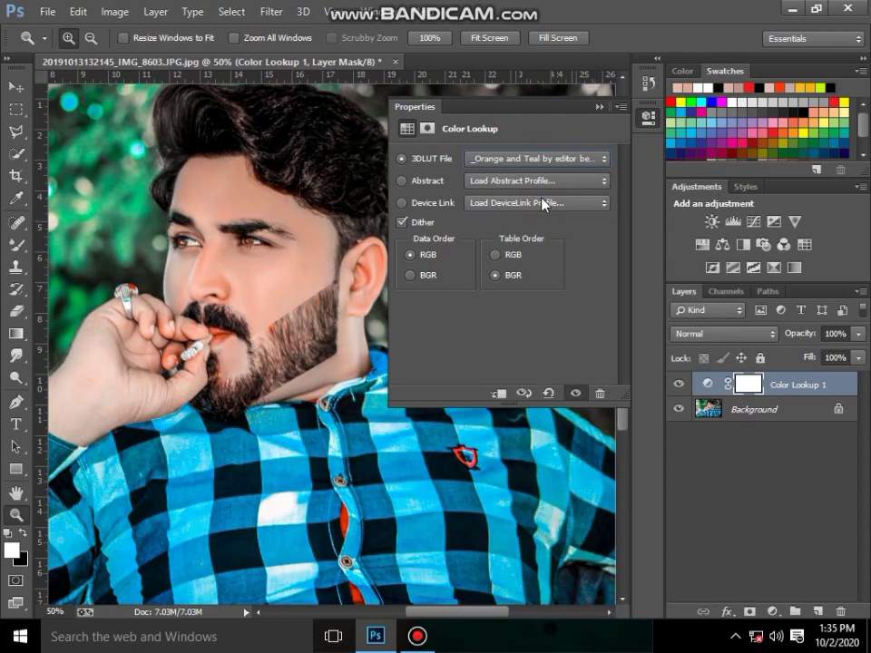
key(Down)
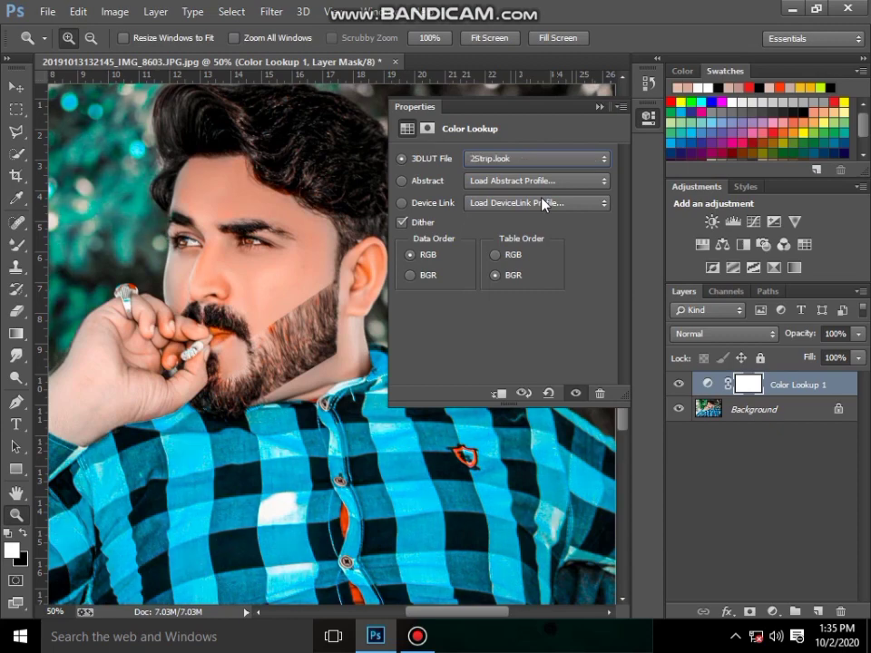
key(Up)
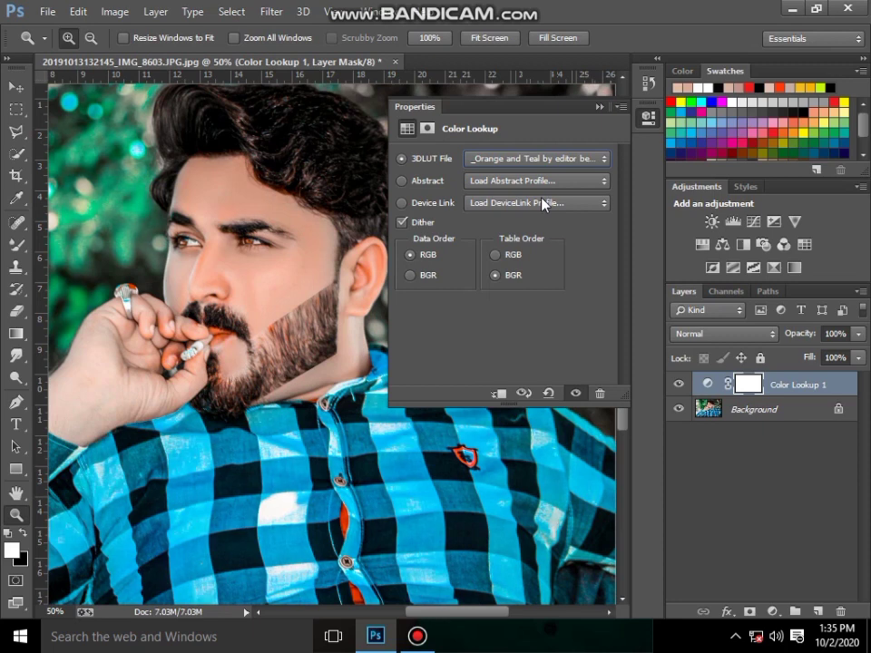
key(Down)
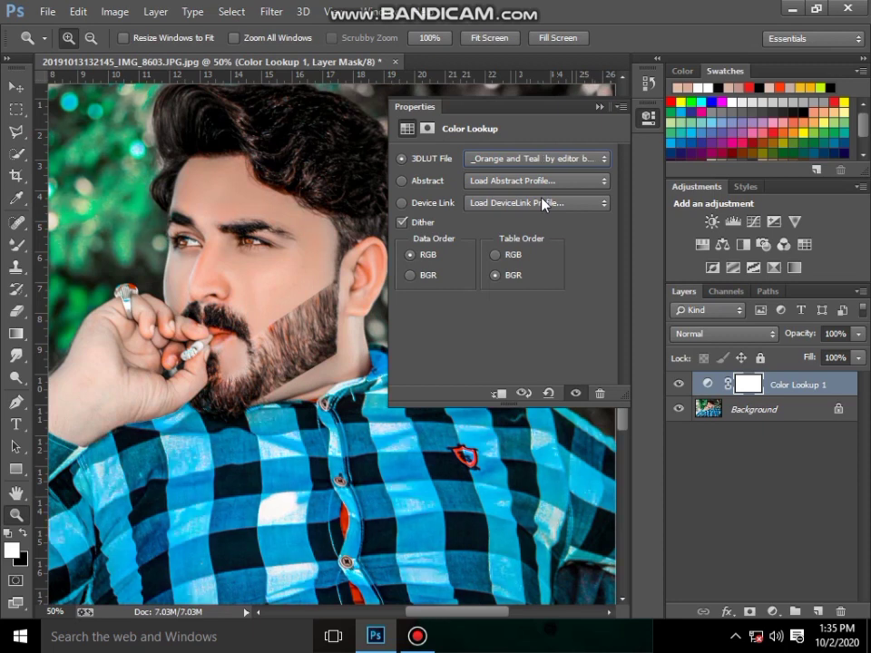
click(599, 106)
- Set the lookup layer to 47% opacity and merge it into the Background
right_click(291, 292)
click(327, 301)
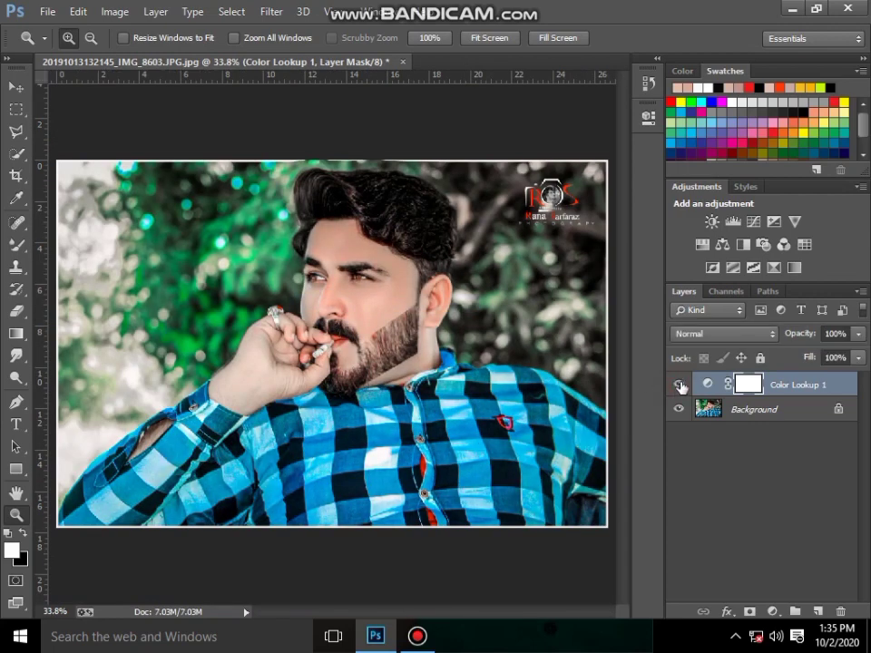
click(859, 334)
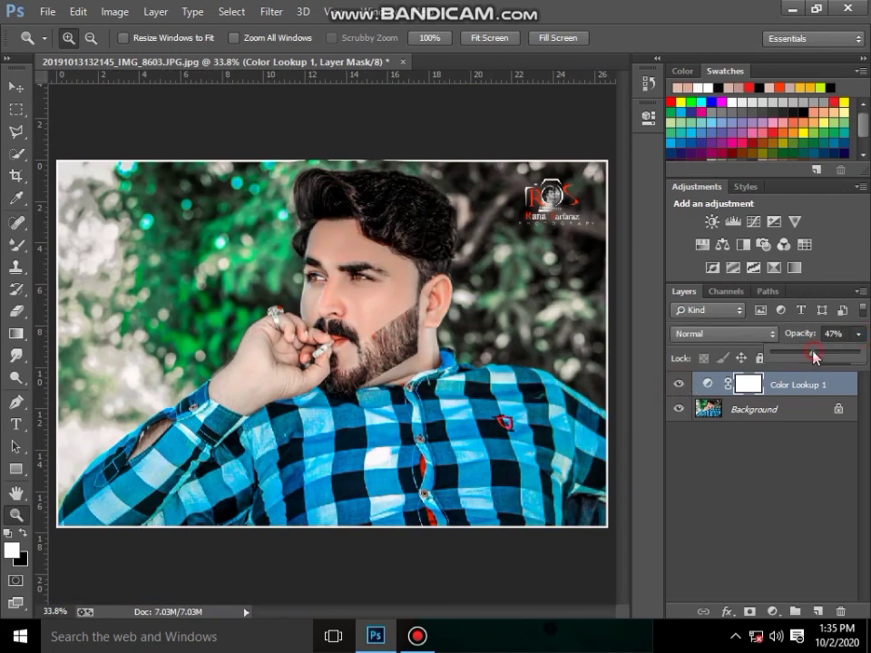
right_click(802, 405)
click(737, 528)
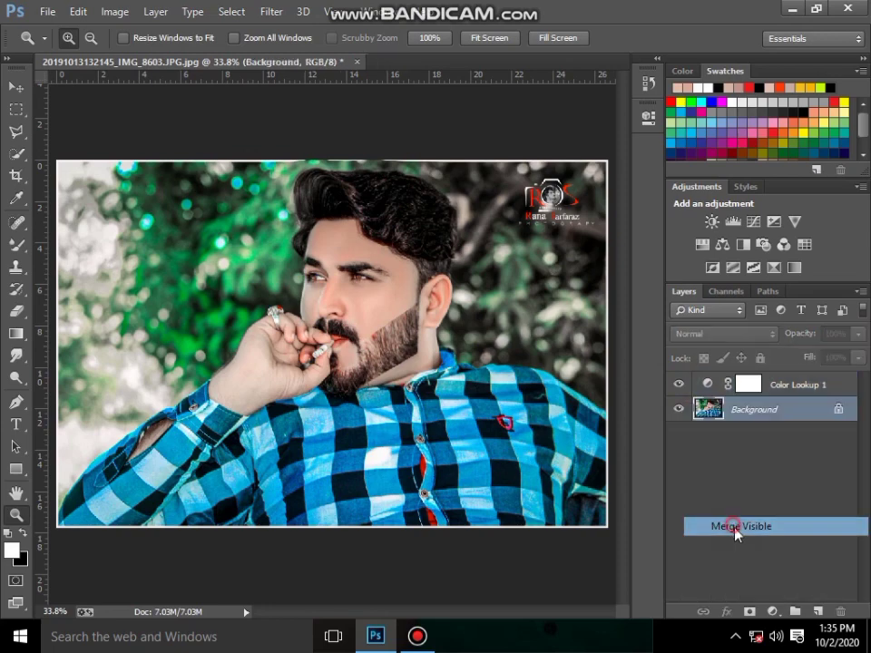
click(43, 12)
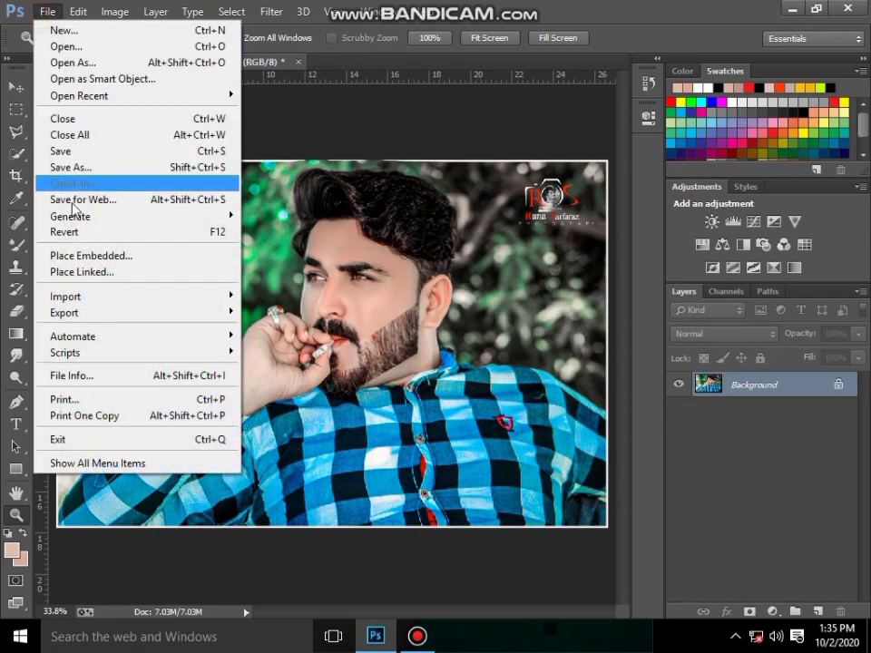
- Start placing a linked image and browse to D:\12 (2)\Audio\New folder\Pins
click(100, 272)
click(101, 320)
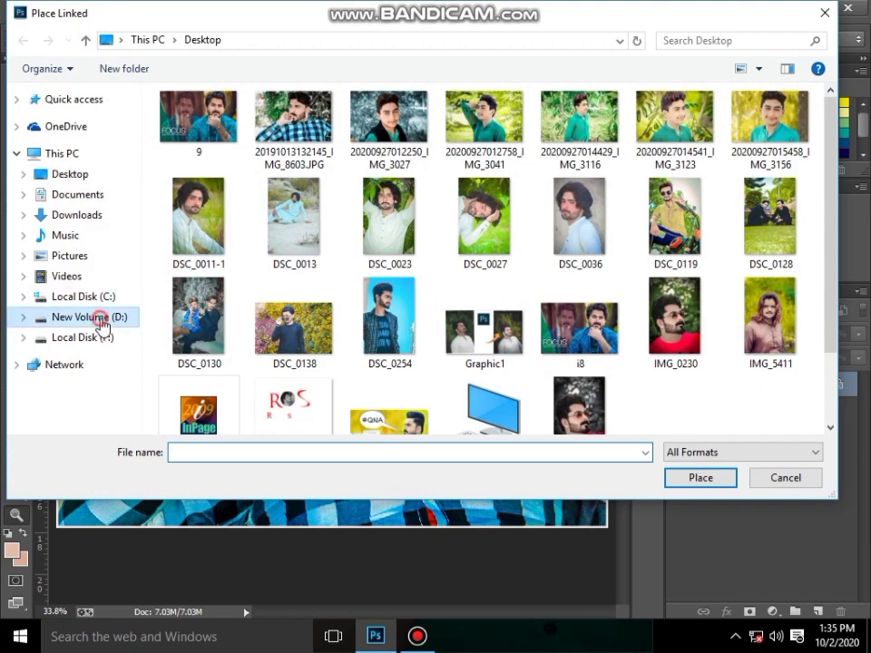
double_click(320, 150)
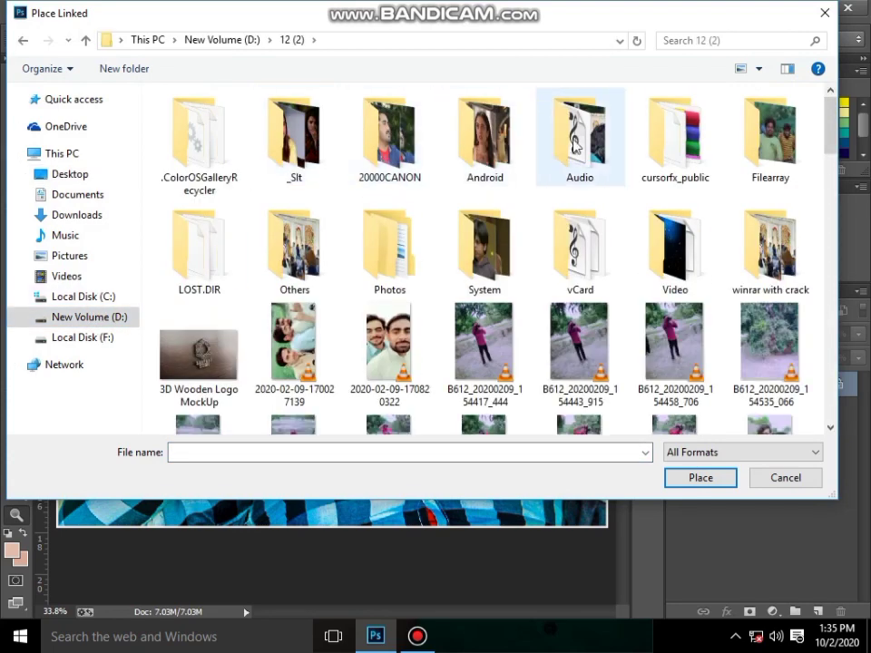
double_click(608, 141)
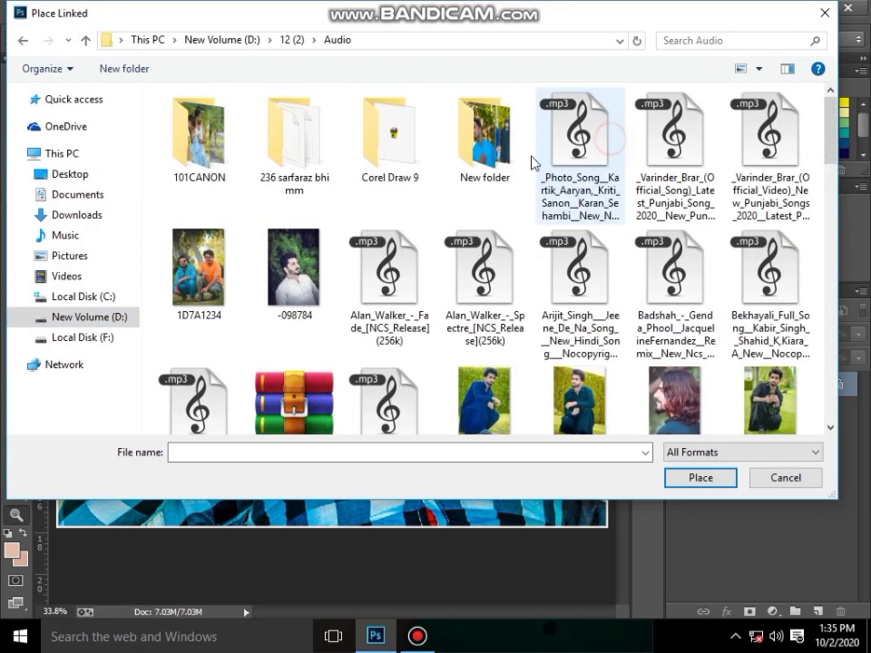
double_click(512, 150)
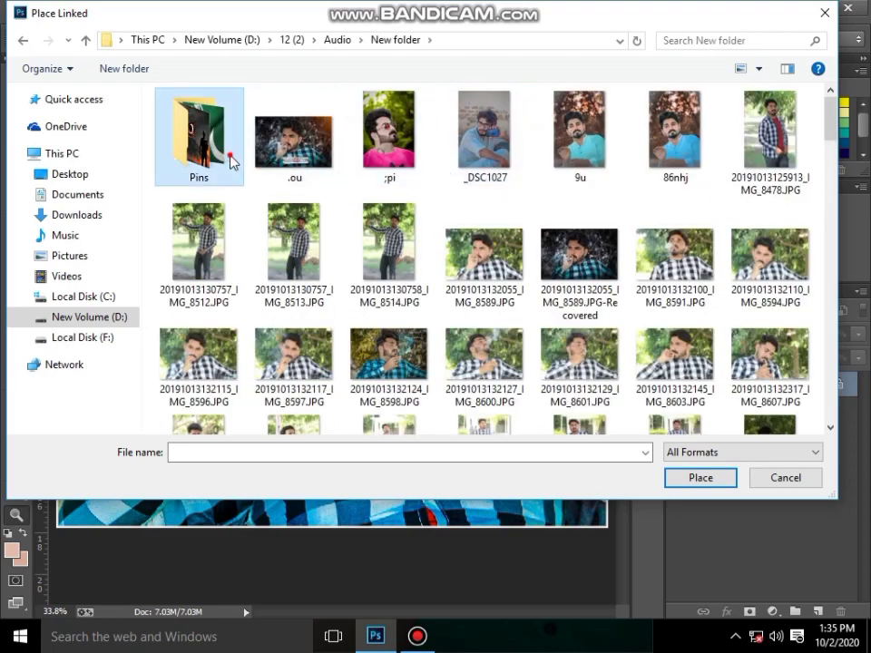
double_click(231, 162)
- Scroll through the Pins folder thumbnails looking for an image to place
scroll(454, 272, down, 3)
scroll(451, 265, down, 3)
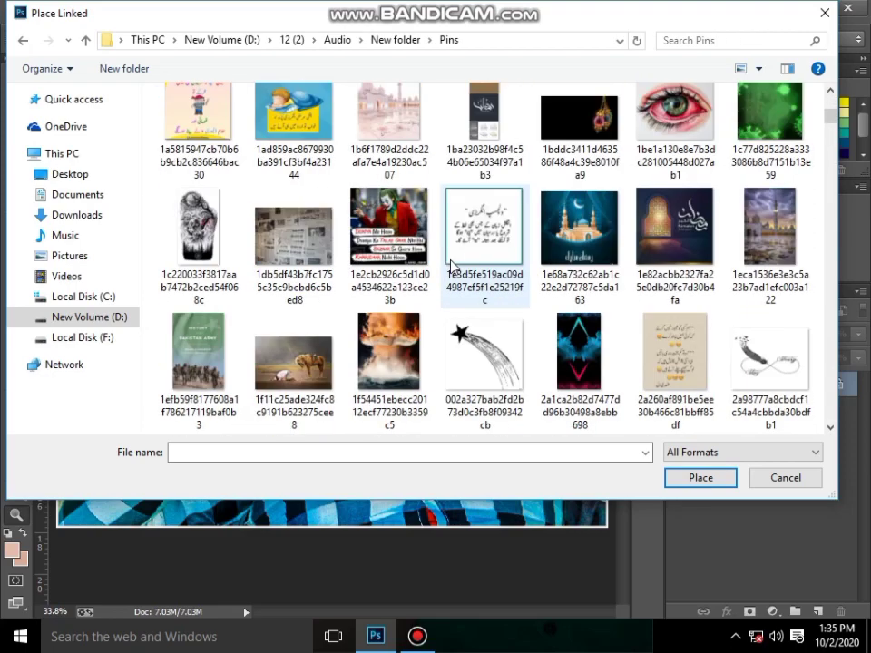
scroll(451, 265, down, 2)
scroll(451, 265, down, 1)
scroll(451, 265, down, 1)
scroll(451, 265, down, 1)
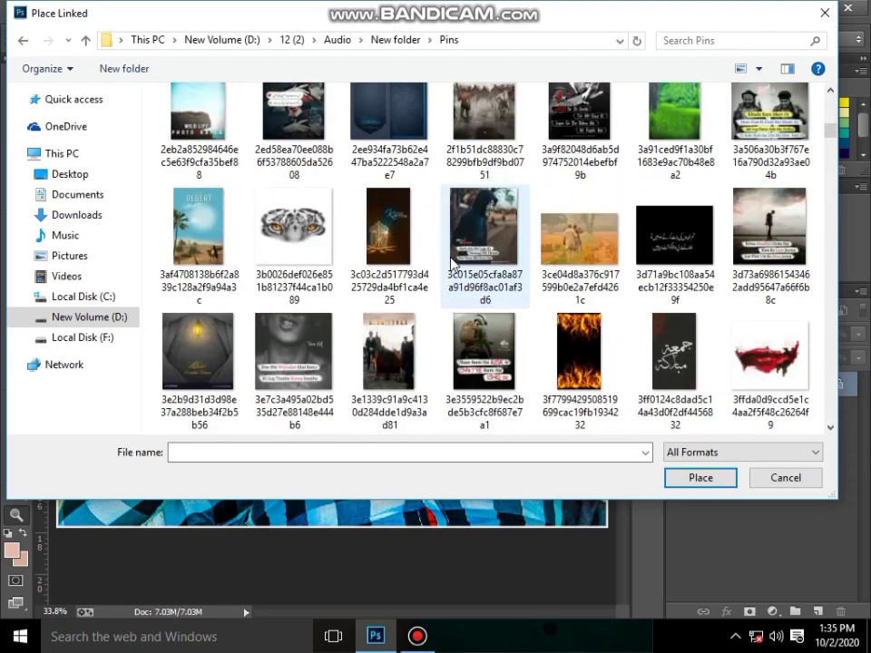
scroll(451, 263, down, 1)
scroll(451, 263, down, 2)
scroll(451, 263, down, 1)
scroll(451, 263, down, 1)
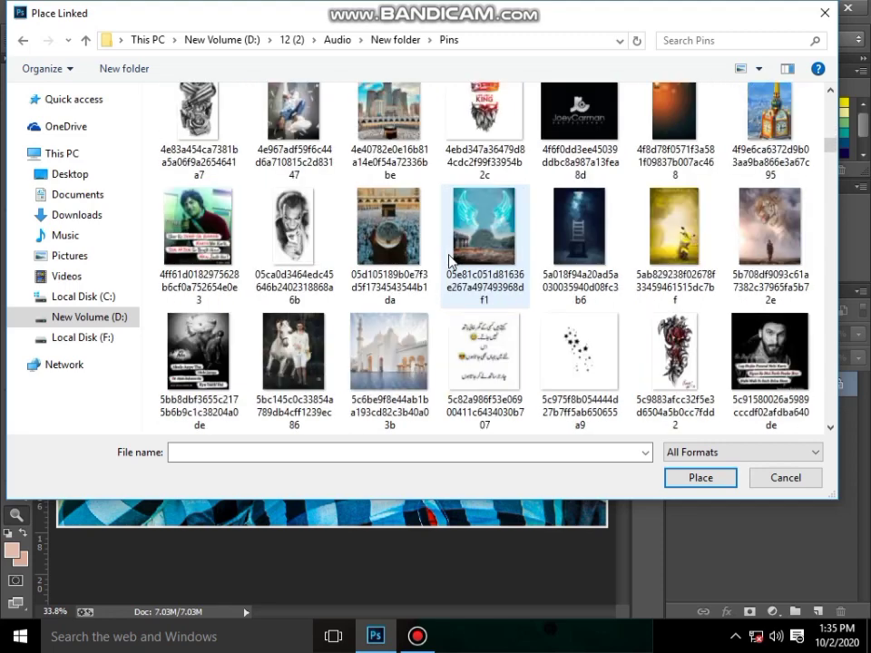
scroll(451, 261, down, 2)
scroll(451, 261, down, 1)
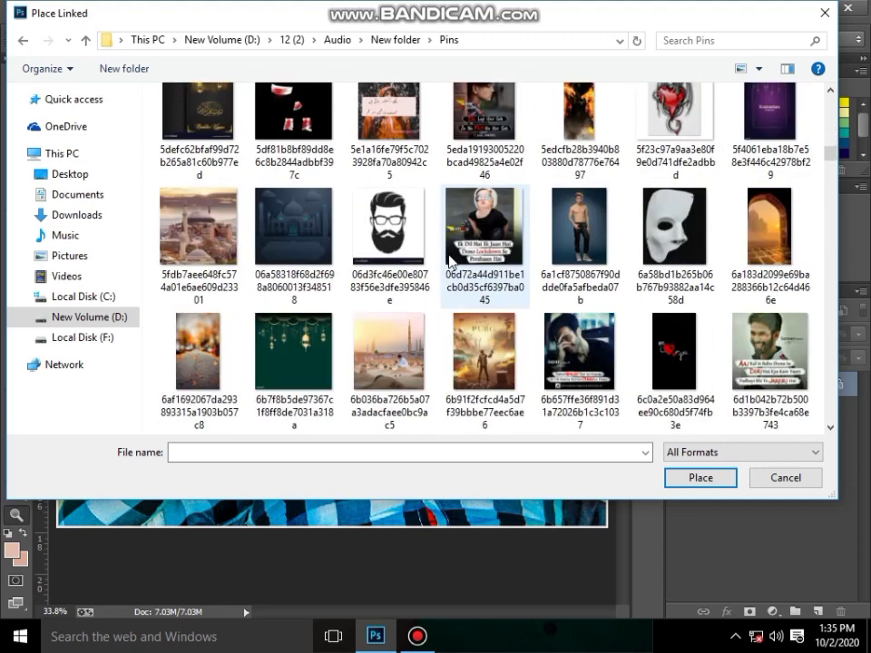
scroll(451, 262, down, 1)
scroll(451, 261, down, 2)
scroll(451, 261, down, 1)
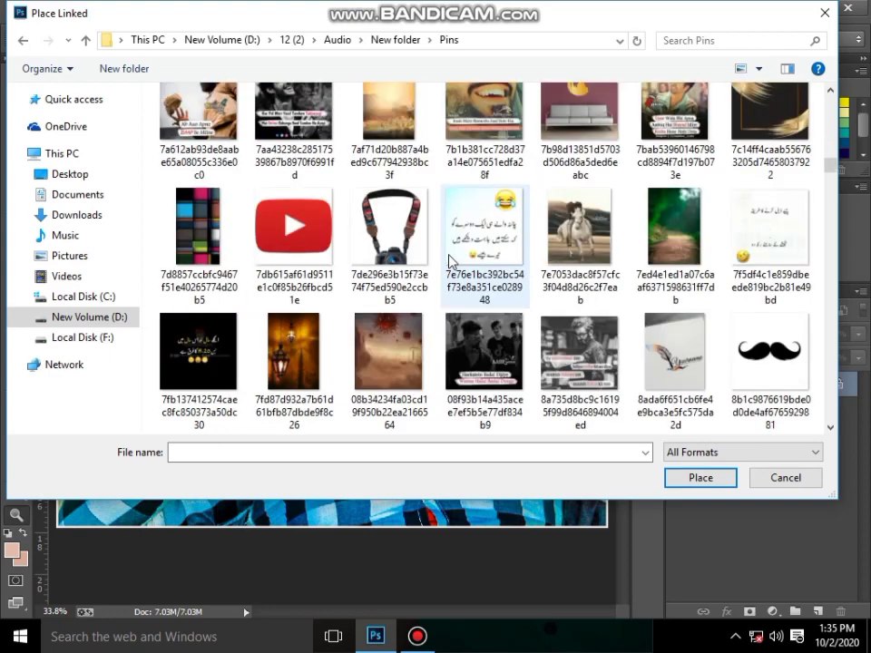
scroll(451, 261, down, 1)
scroll(451, 262, down, 1)
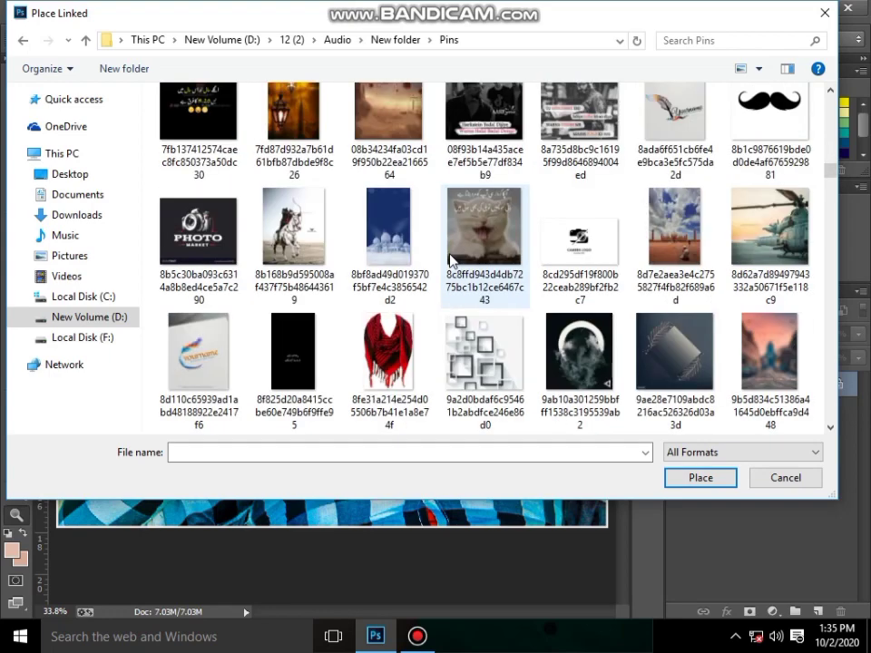
scroll(451, 261, down, 1)
scroll(451, 262, down, 1)
scroll(451, 262, down, 1)
scroll(451, 262, down, 1)
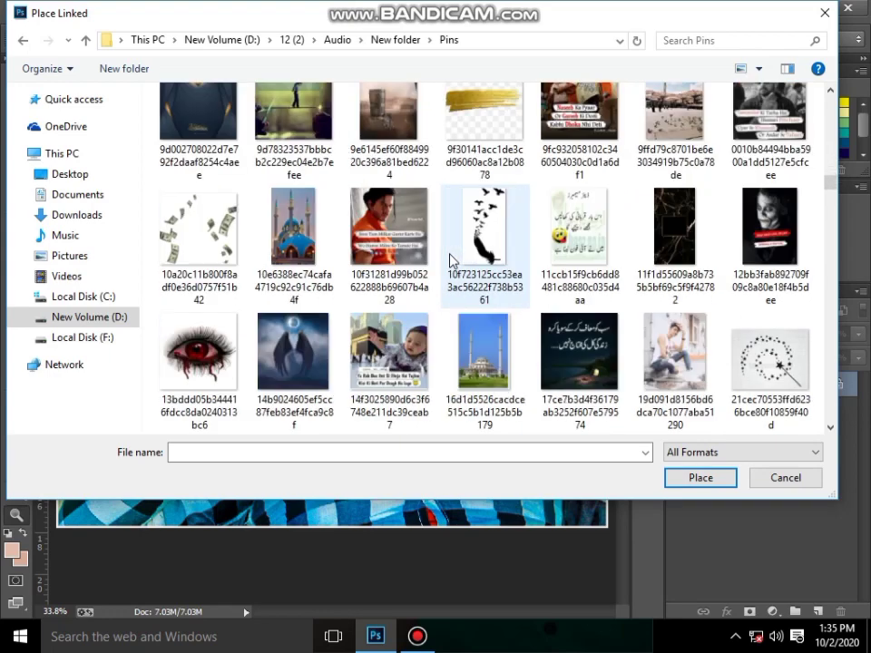
scroll(451, 261, down, 1)
scroll(451, 261, down, 1)
scroll(451, 261, down, 1)
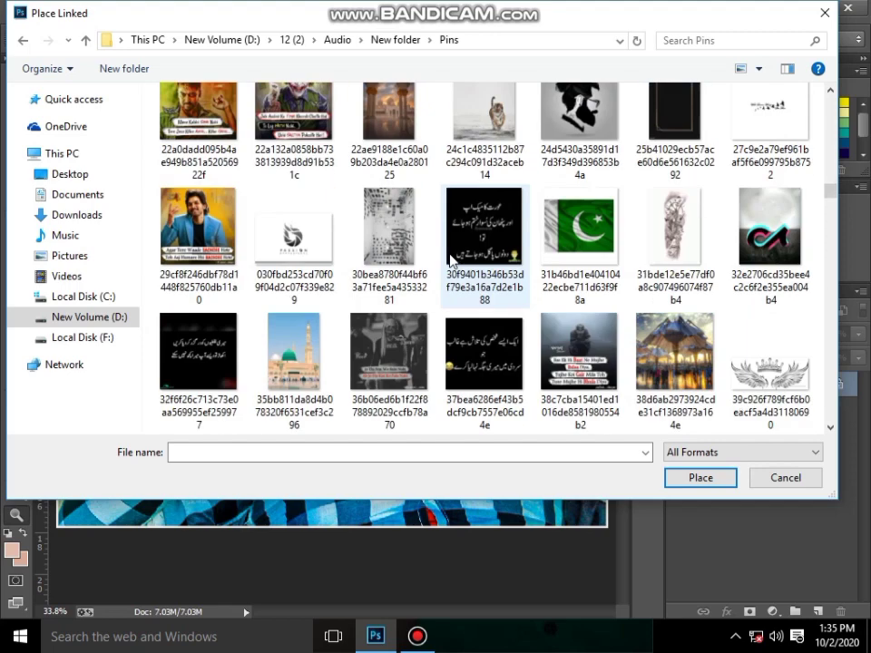
scroll(451, 261, down, 1)
scroll(451, 262, down, 1)
scroll(451, 261, down, 1)
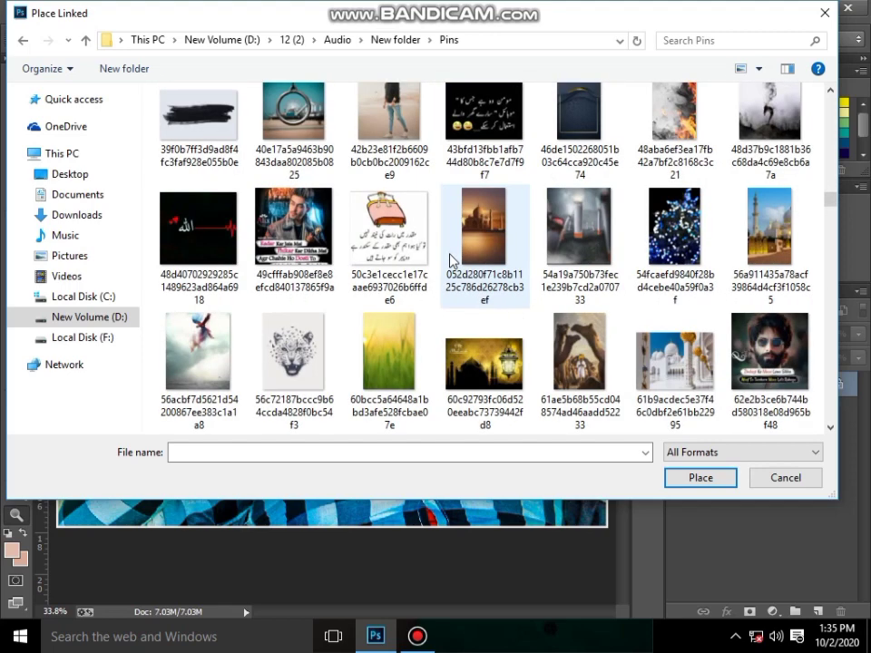
scroll(451, 261, down, 1)
scroll(451, 259, down, 1)
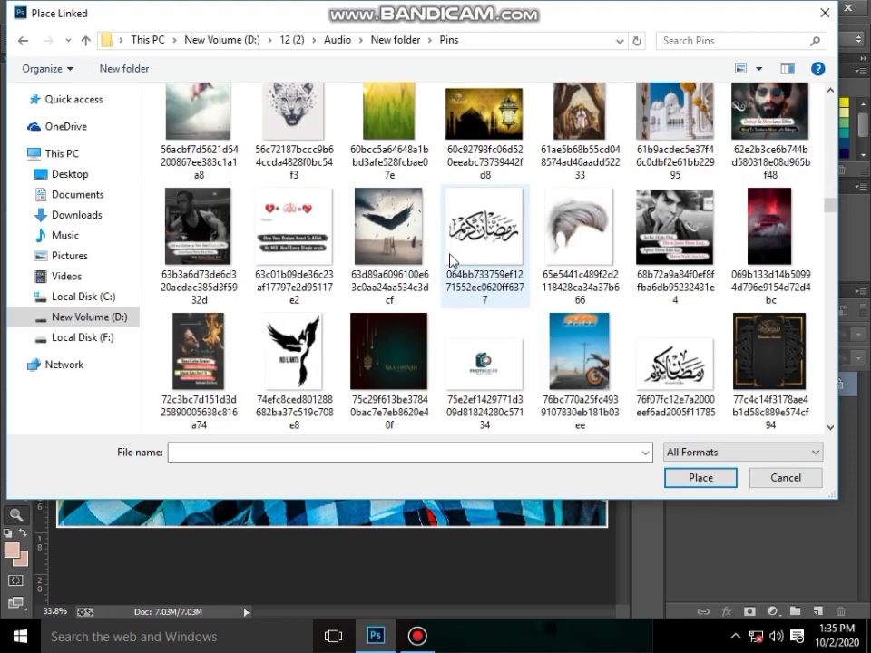
scroll(451, 254, down, 1)
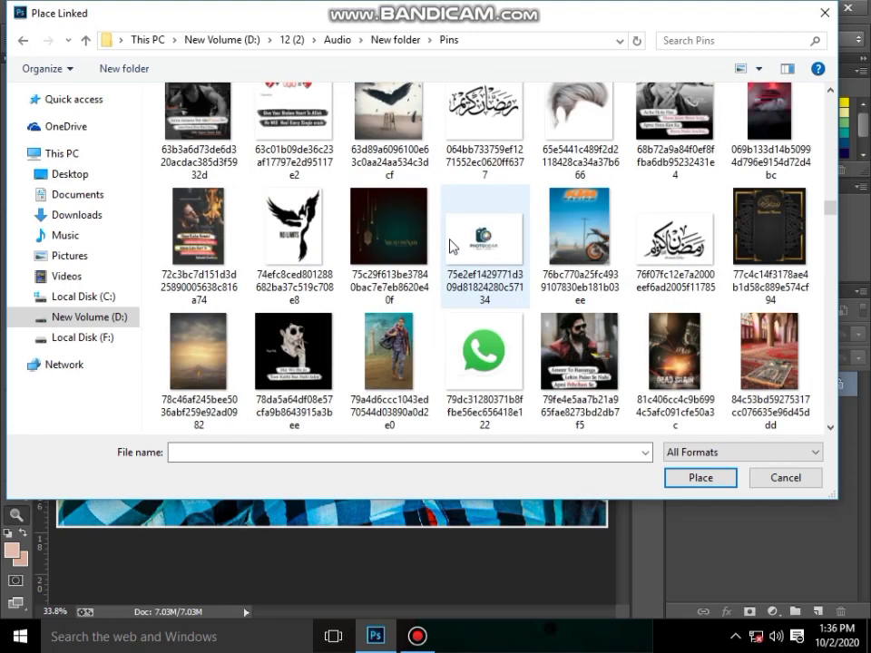
scroll(451, 247, down, 1)
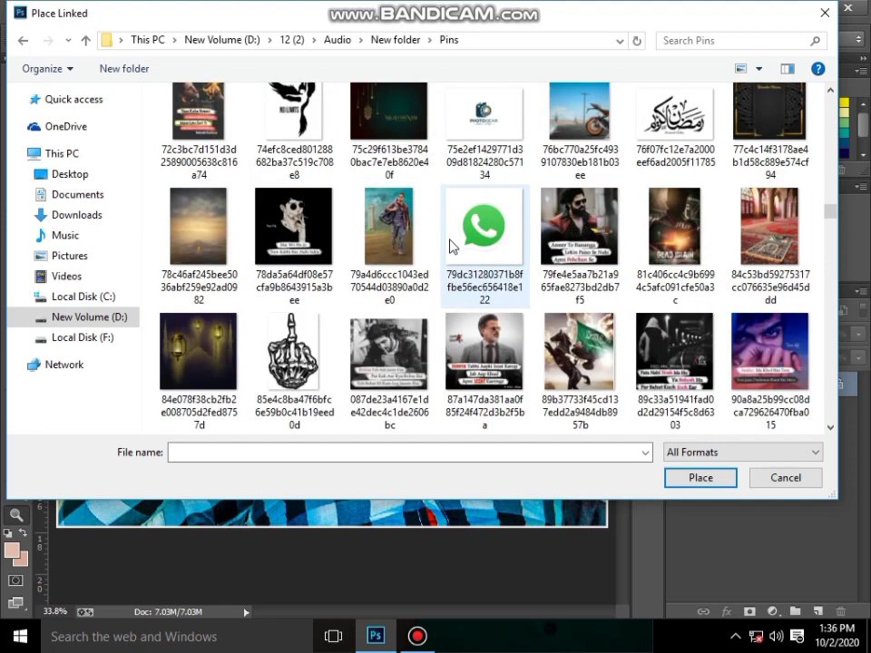
scroll(451, 245, down, 2)
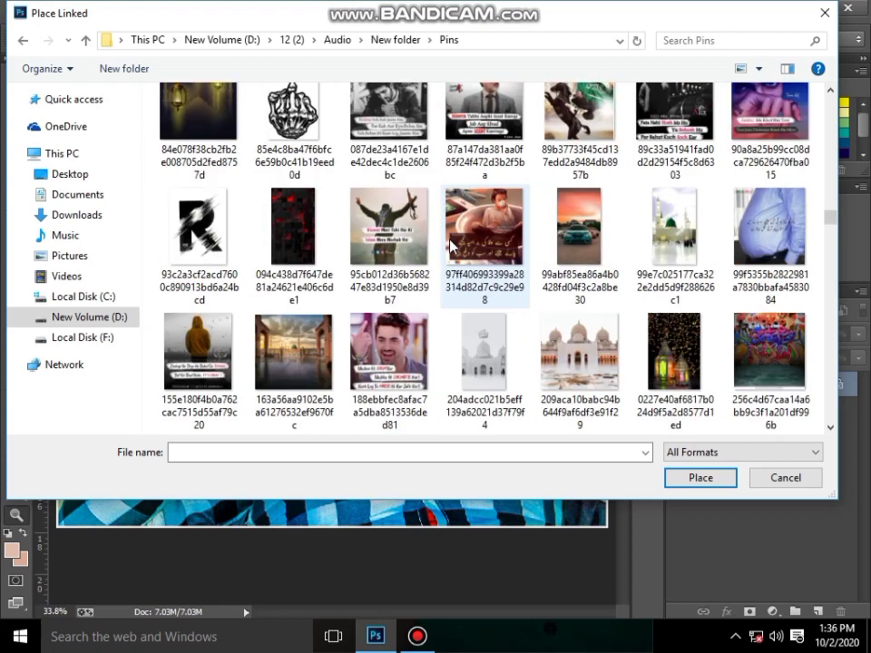
scroll(451, 245, down, 3)
scroll(451, 245, down, 2)
scroll(451, 245, down, 3)
scroll(451, 245, down, 2)
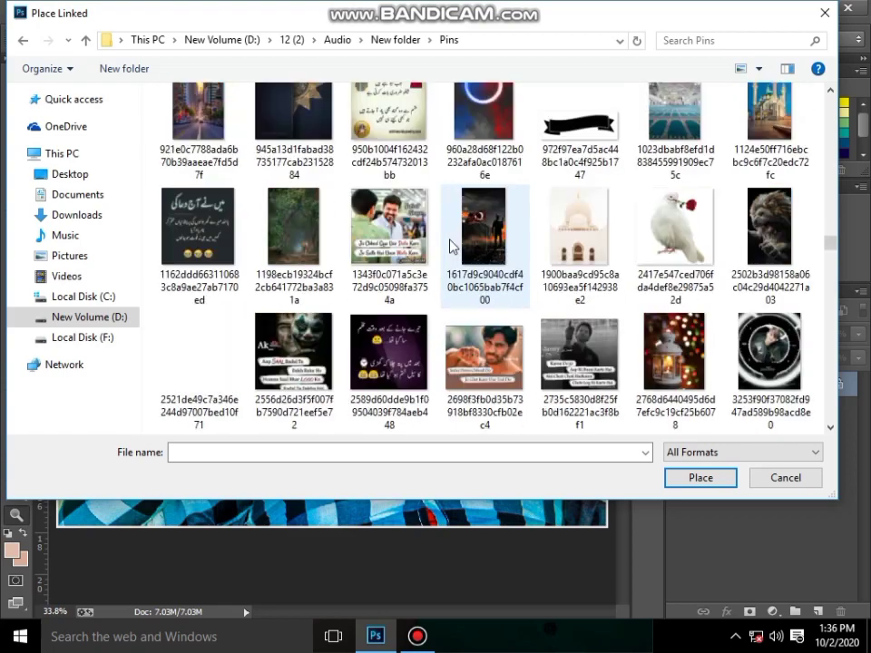
scroll(451, 245, down, 1)
scroll(451, 245, down, 3)
scroll(451, 245, down, 2)
scroll(451, 245, down, 3)
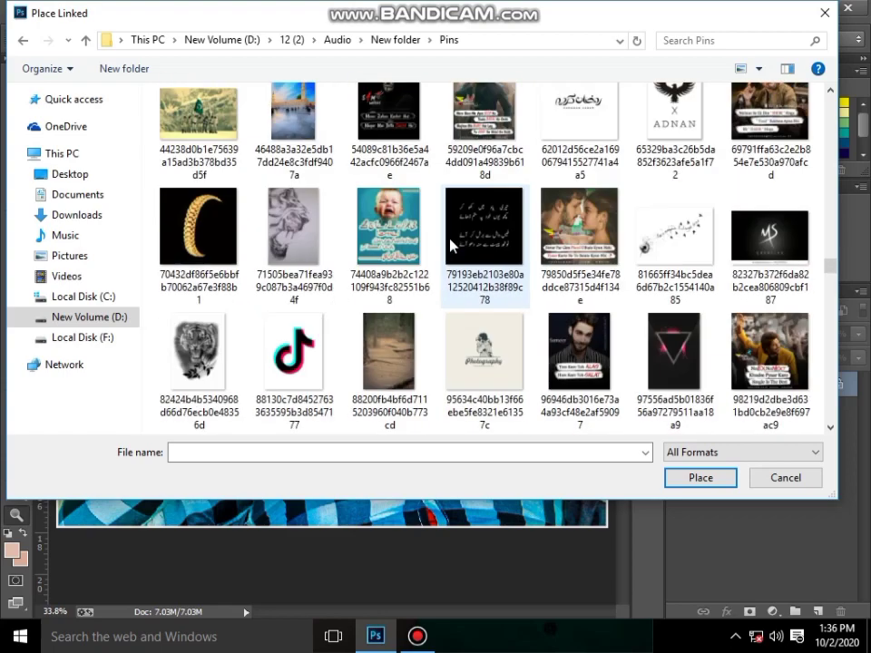
scroll(451, 245, down, 3)
scroll(451, 245, down, 3)
scroll(451, 245, down, 2)
scroll(451, 245, down, 3)
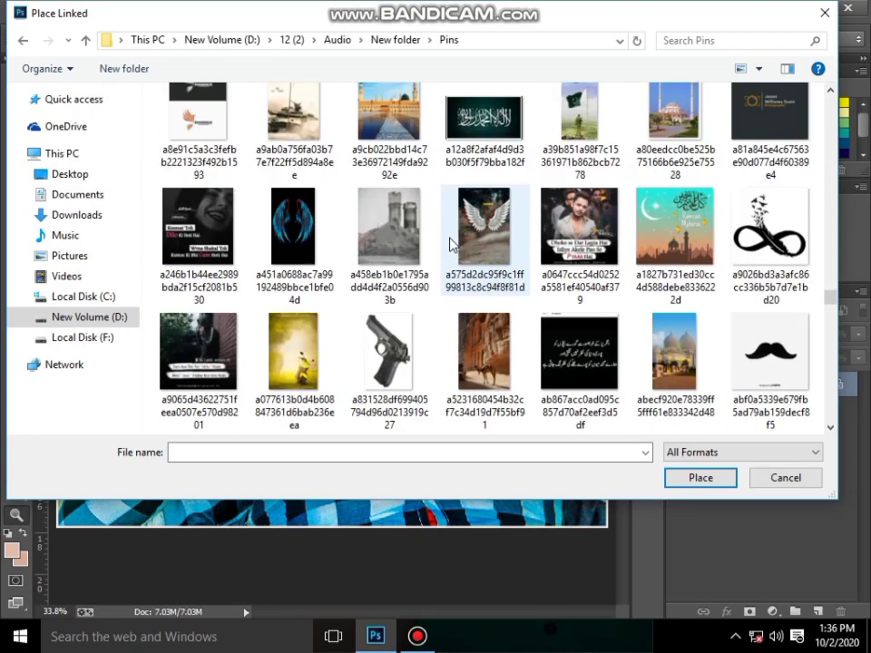
scroll(451, 245, down, 3)
scroll(451, 245, down, 3)
scroll(451, 245, down, 3)
scroll(451, 245, down, 2)
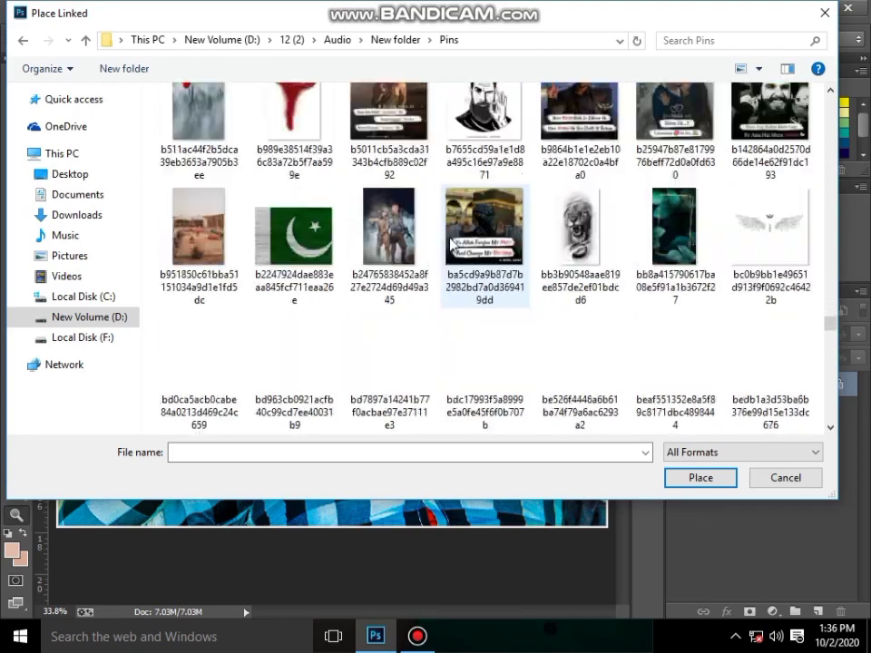
scroll(451, 245, down, 3)
scroll(451, 245, down, 3)
scroll(451, 245, down, 3)
scroll(451, 245, down, 3)
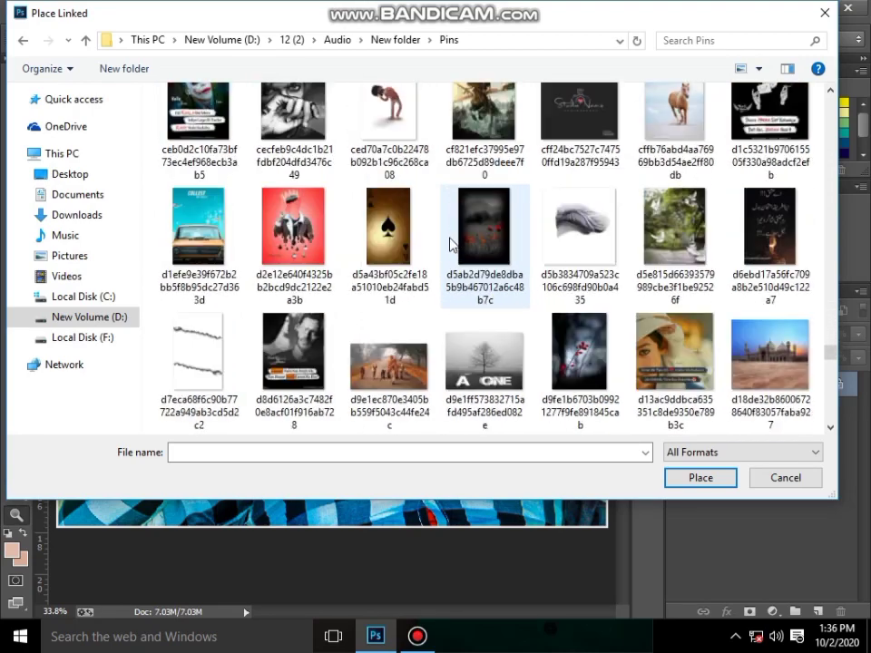
scroll(451, 245, down, 3)
scroll(451, 245, down, 3)
scroll(451, 245, down, 1)
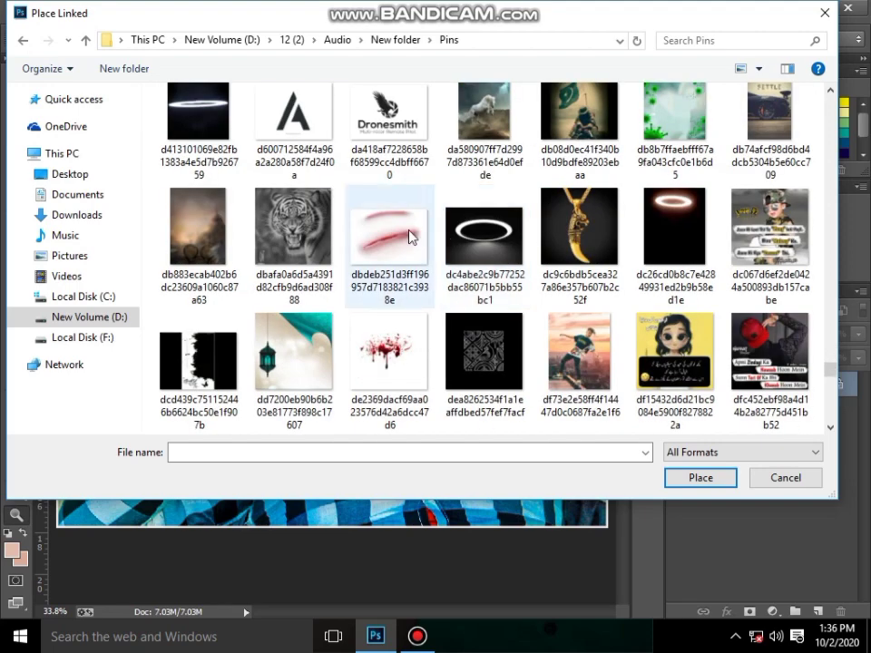
scroll(409, 237, down, 2)
scroll(408, 237, down, 1)
scroll(408, 237, down, 1)
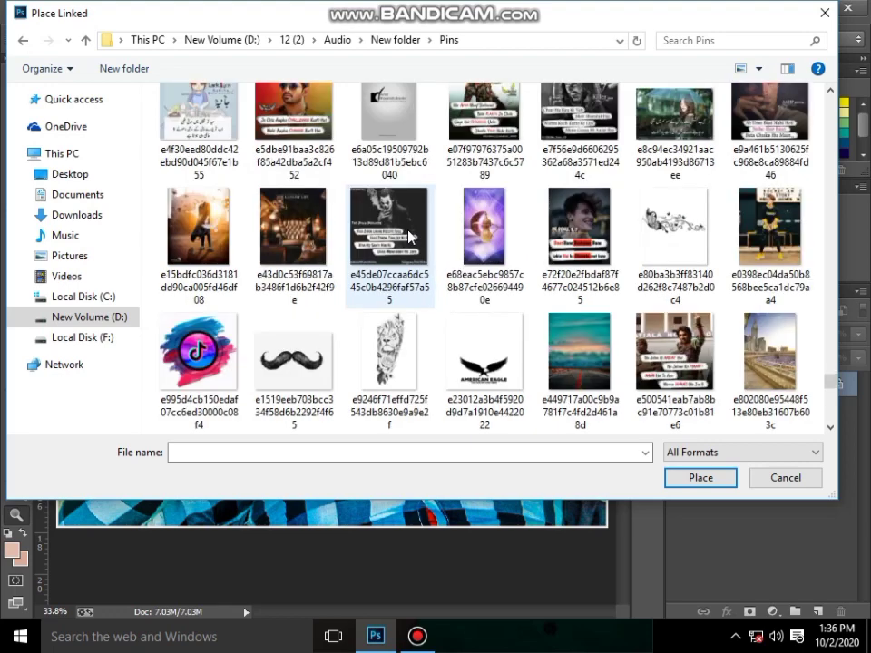
scroll(408, 237, down, 1)
scroll(409, 236, down, 1)
scroll(408, 237, down, 1)
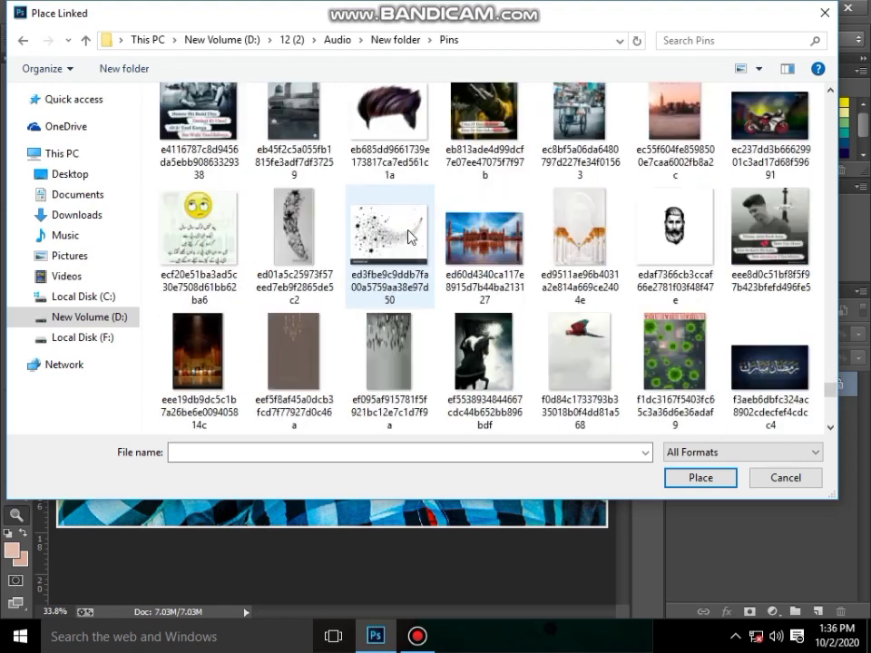
scroll(408, 237, down, 1)
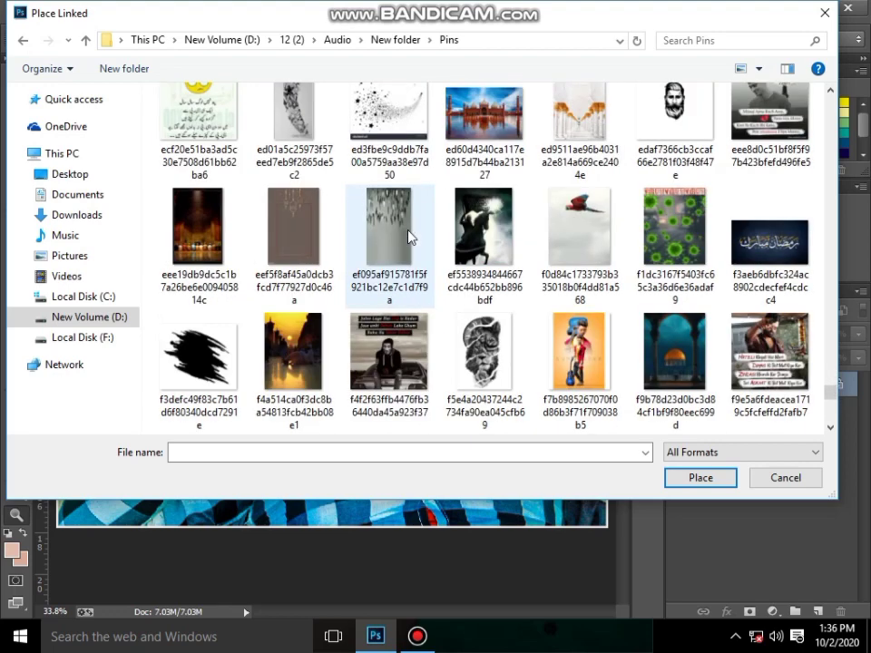
scroll(409, 237, down, 2)
scroll(408, 237, down, 1)
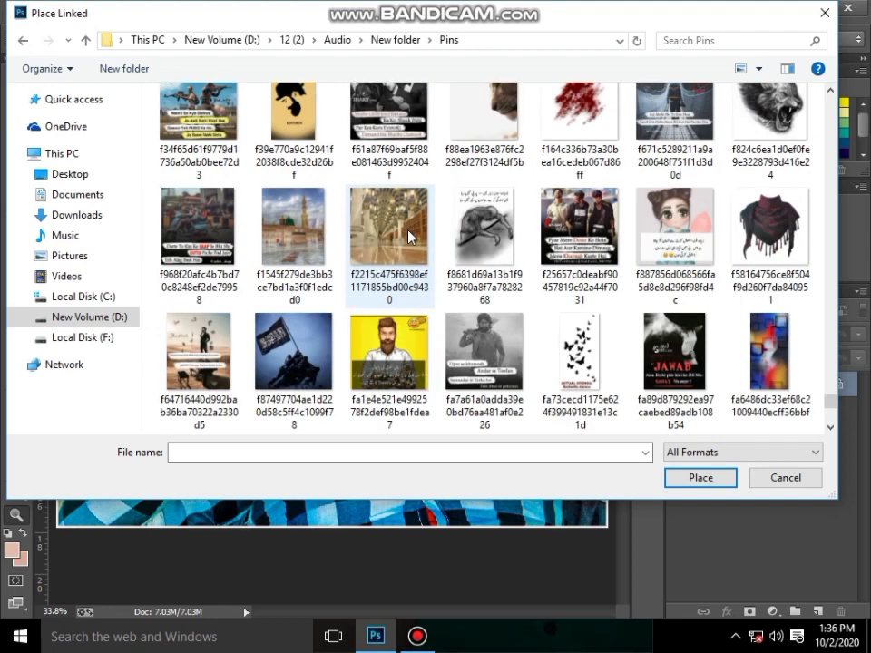
scroll(408, 237, down, 3)
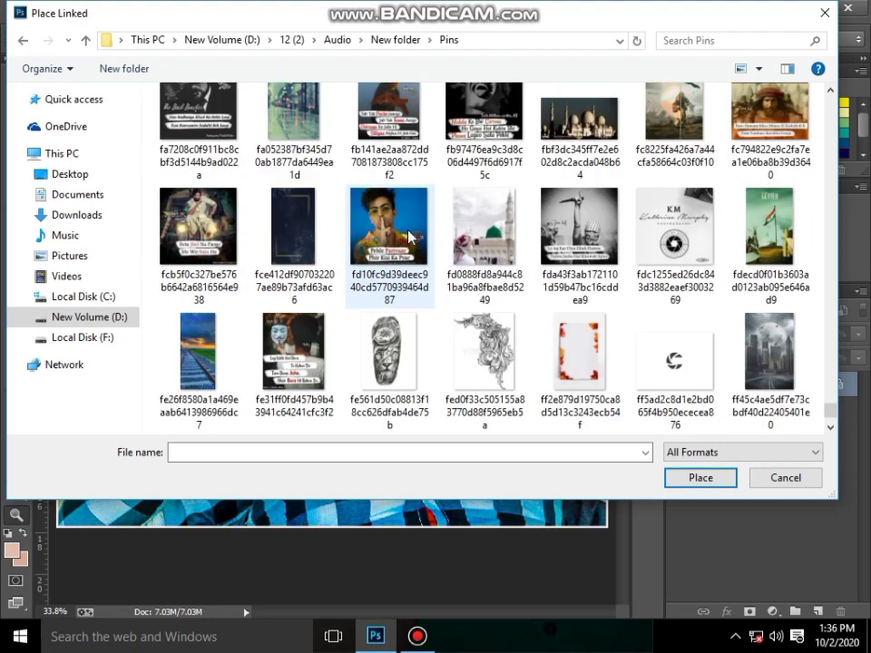
scroll(408, 237, down, 1)
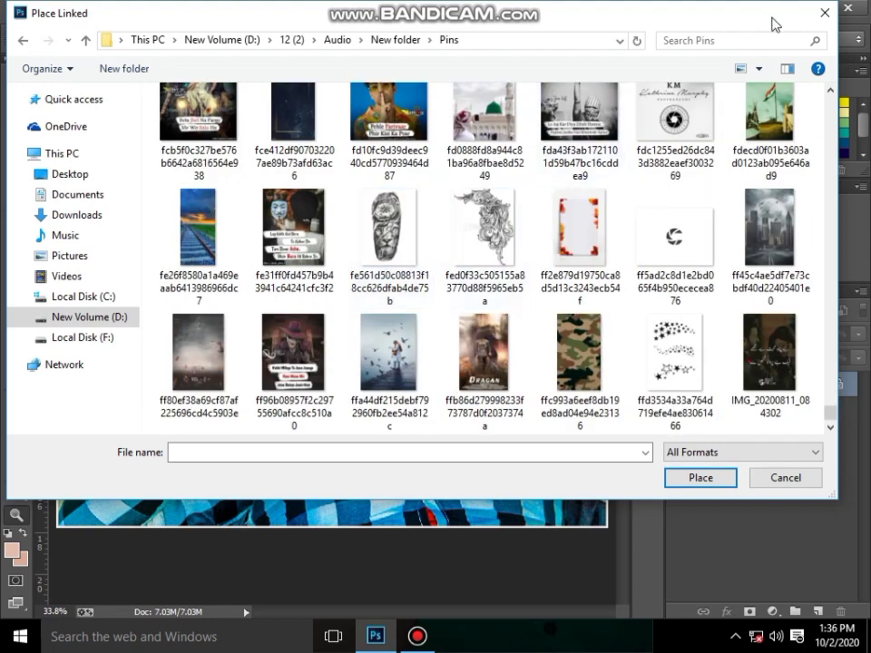
- Cancel placing, duplicate the Background layer, and shift the copy left beside the original
click(825, 13)
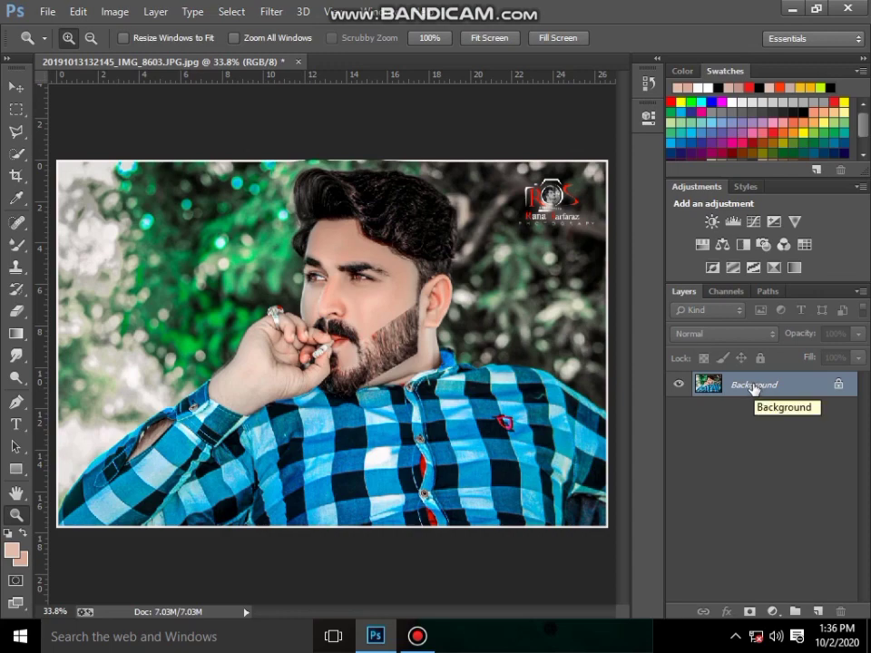
drag(754, 388, 817, 610)
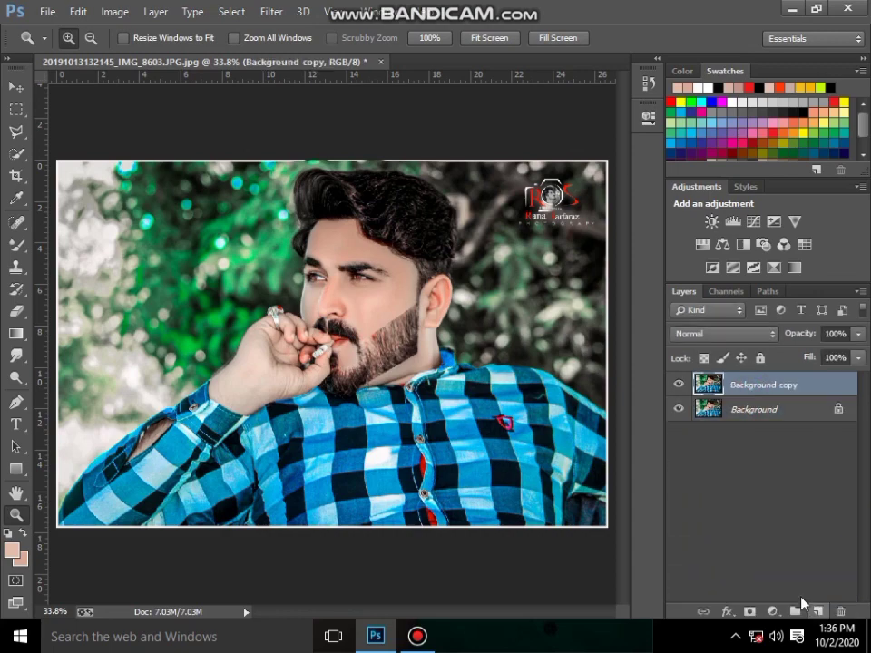
click(16, 86)
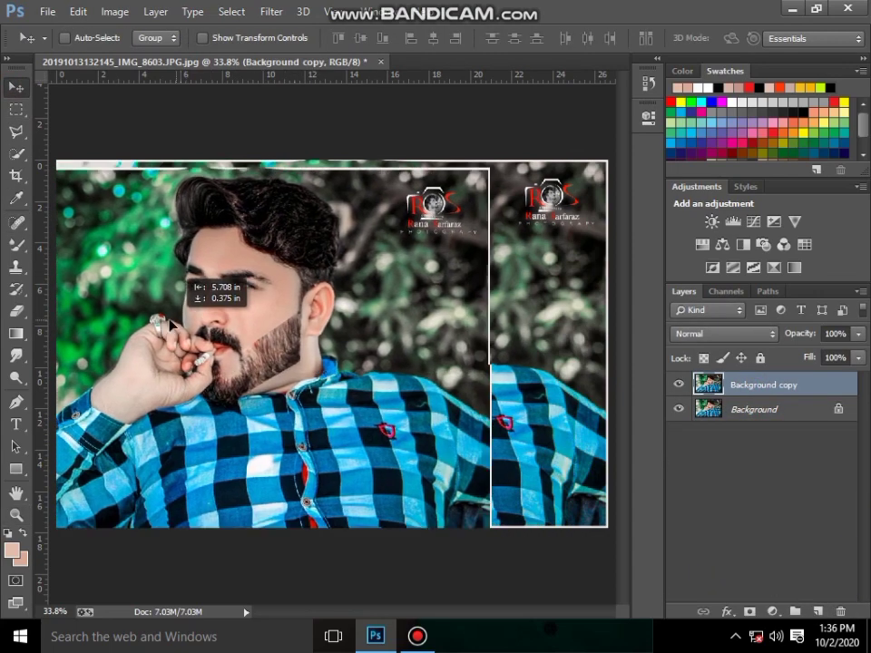
drag(277, 315, 114, 314)
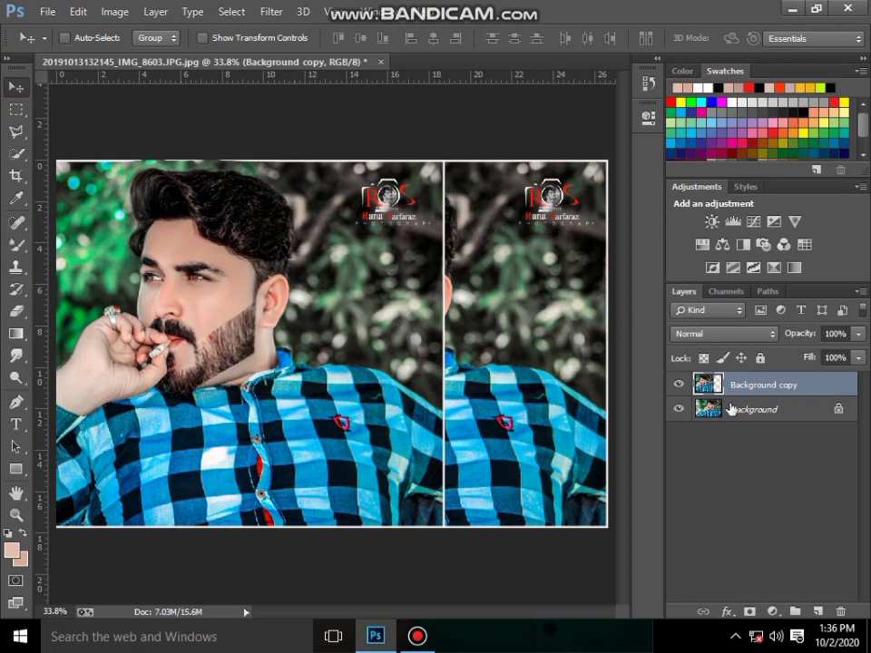
- Create a Background copy 2 layer and slide it so the face shows at right
drag(731, 409, 819, 615)
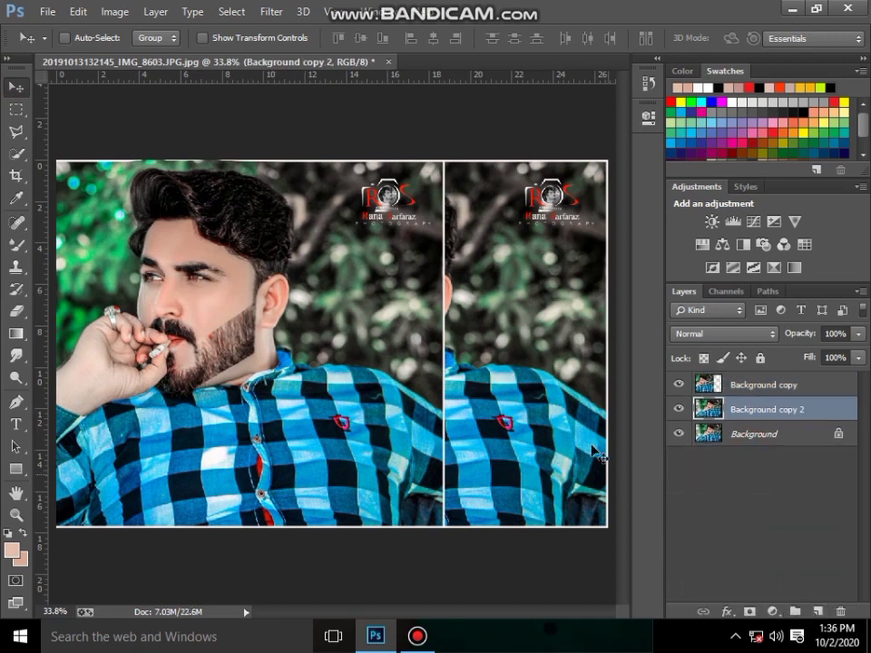
drag(538, 340, 570, 336)
mouse_move(515, 345)
mouse_down()
mouse_move(517, 357)
mouse_move(467, 372)
mouse_up()
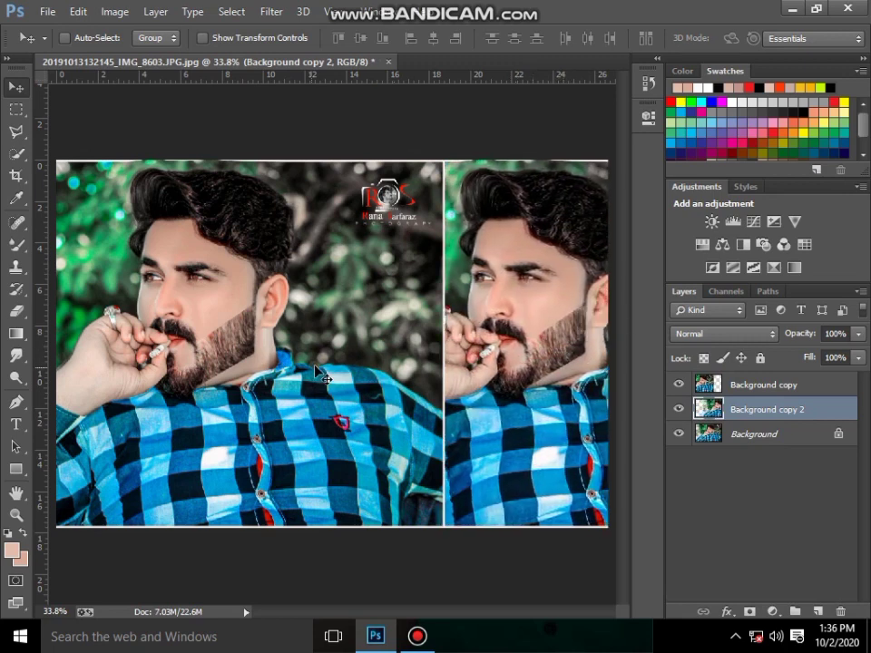
drag(315, 369, 294, 373)
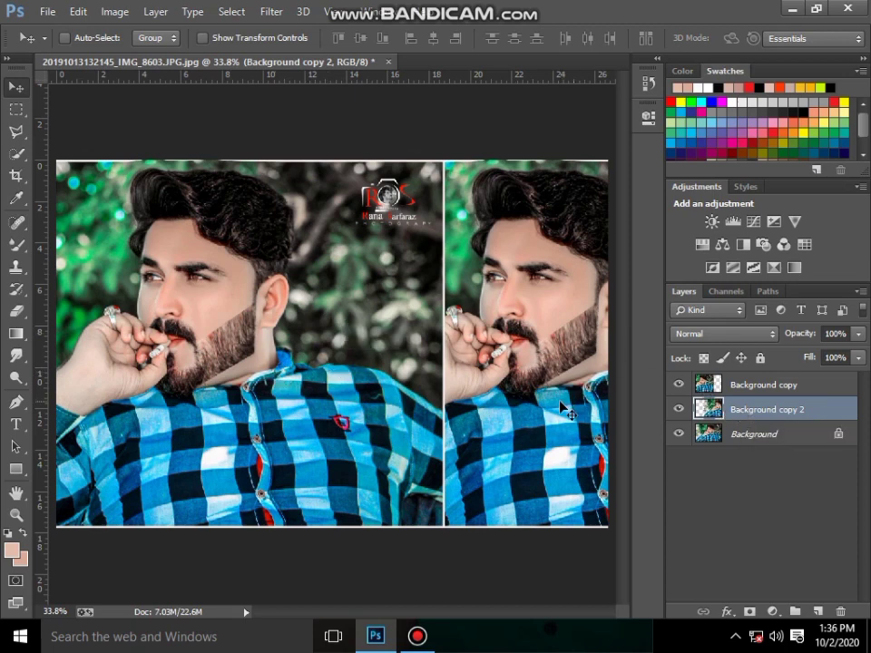
drag(563, 408, 543, 411)
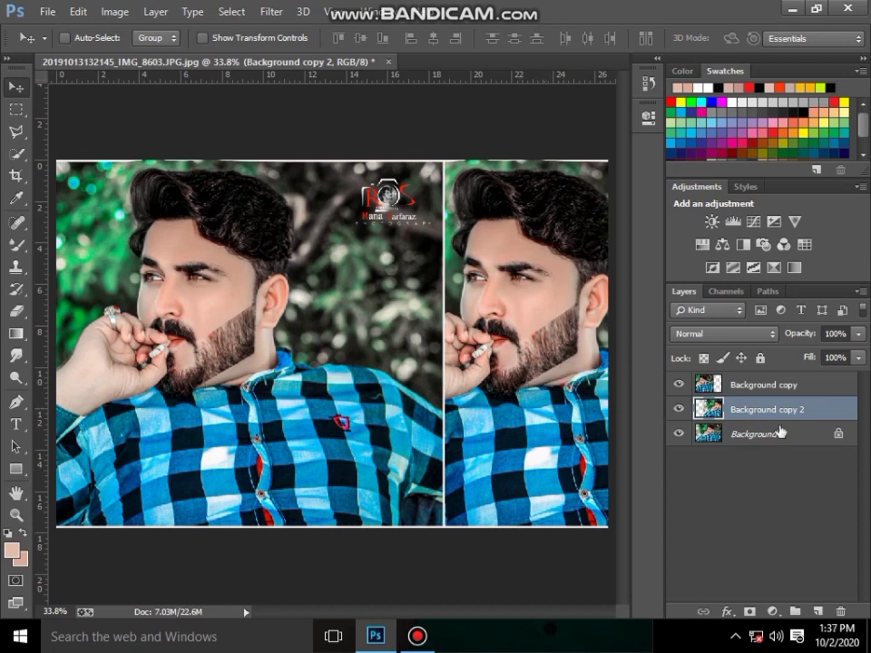
- Delete Background copy 2, then move Background copy back right over the original photo
click(840, 611)
click(284, 226)
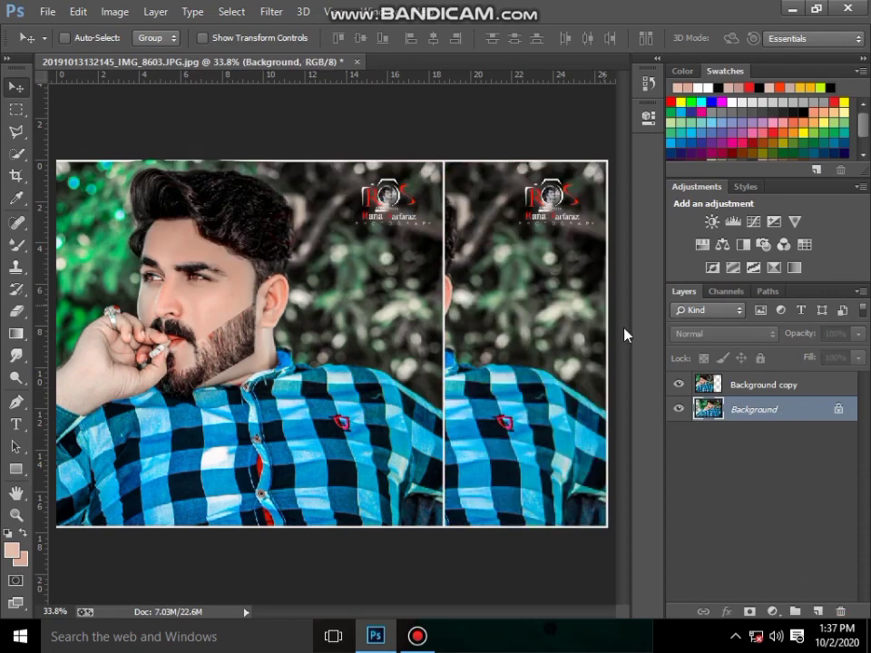
click(422, 341)
key(Return)
click(742, 389)
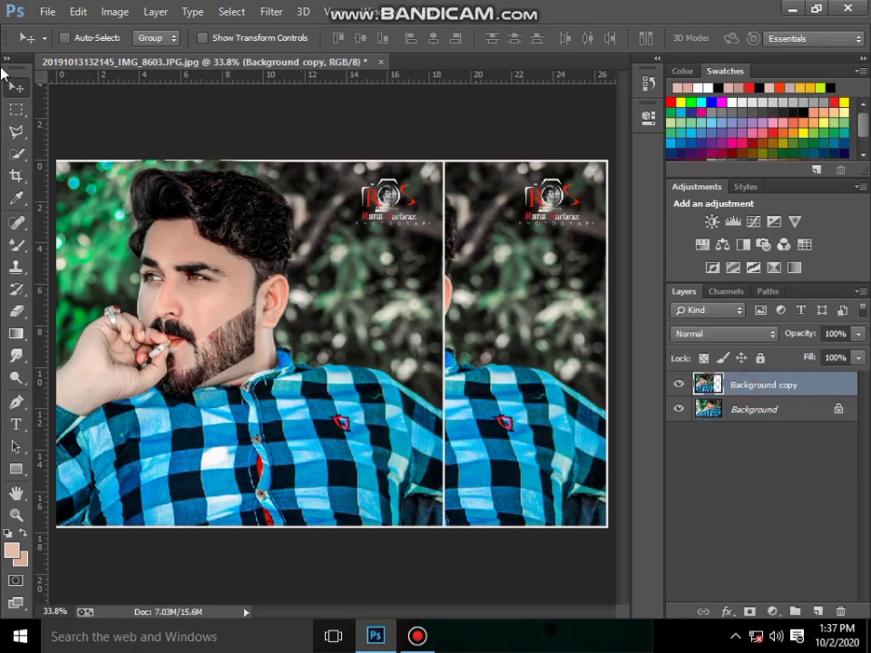
drag(242, 335, 406, 334)
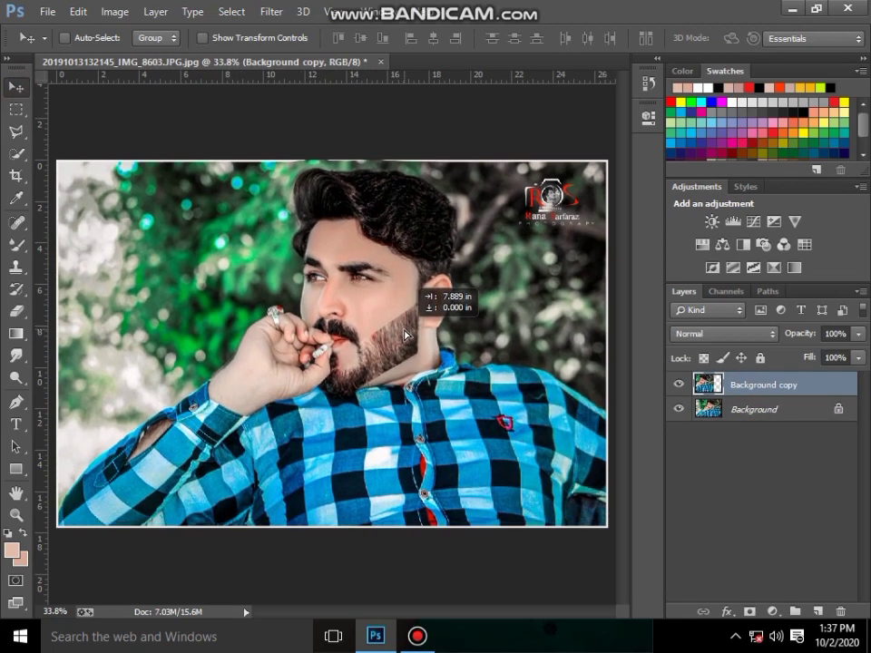